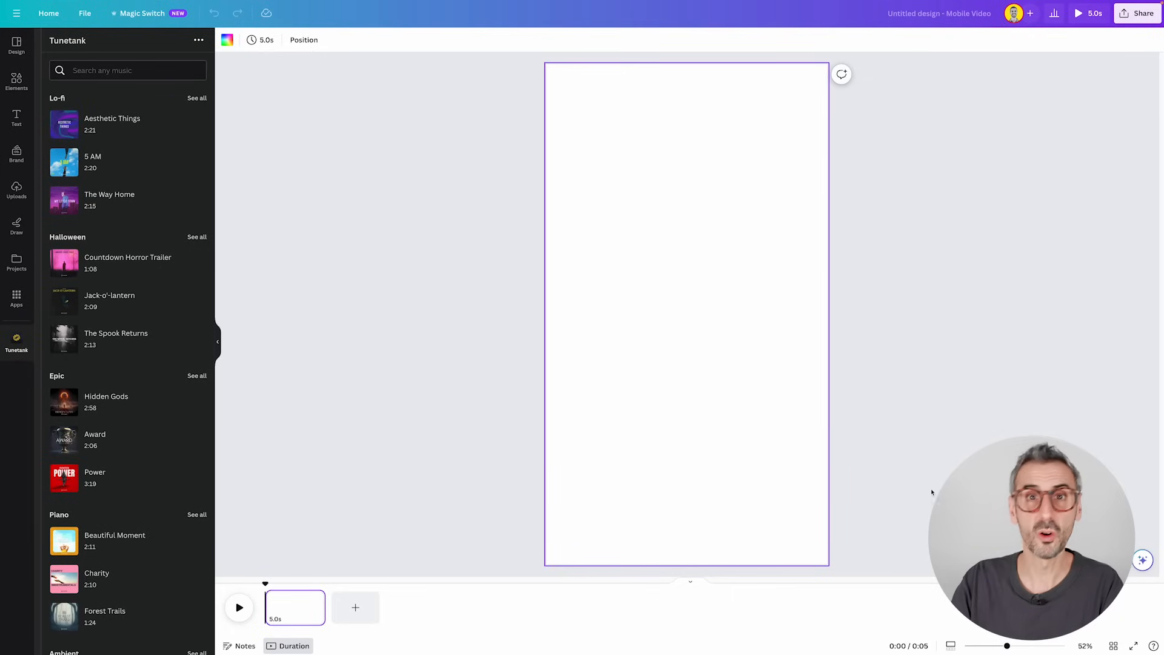
scroll(118, 388, "down", 3)
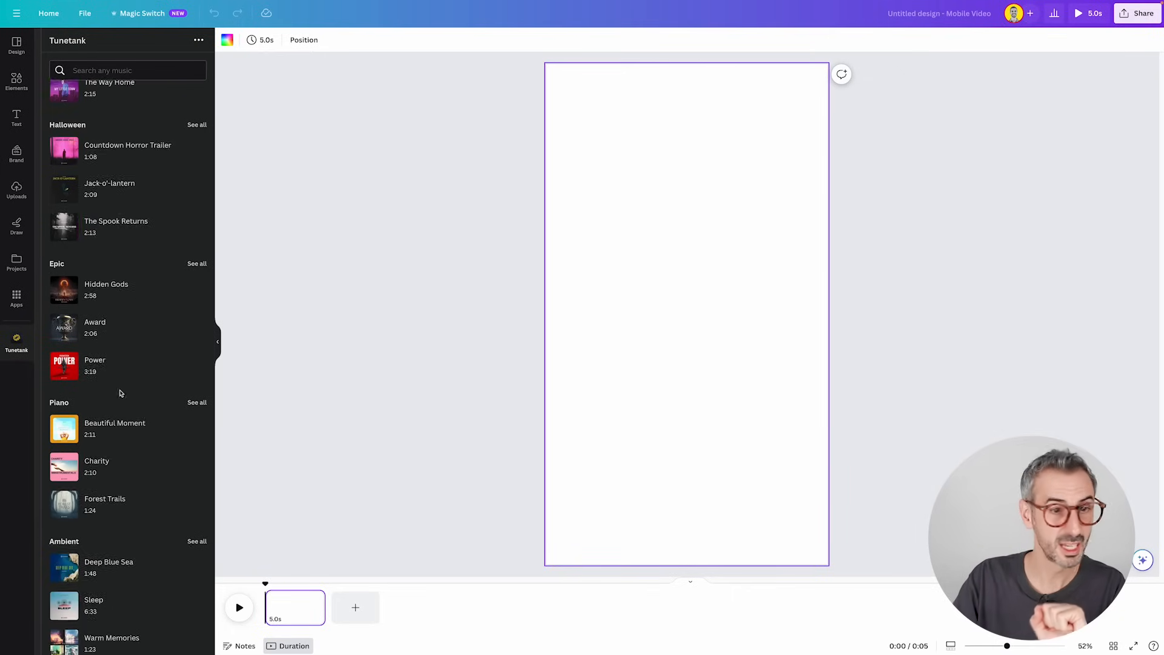
scroll(111, 401, "up", 3)
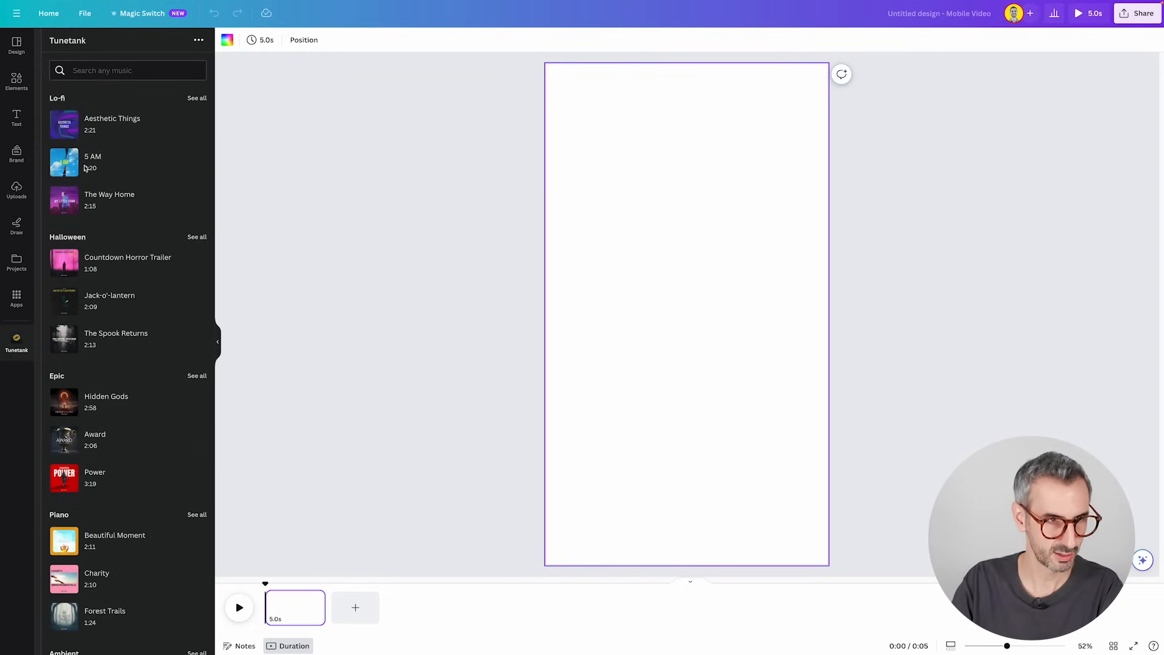
Apply all six pages of the recently used "Retail Instagram Reel in Light Green White Black Pixel Play Style" template to the design.
left_click(17, 43)
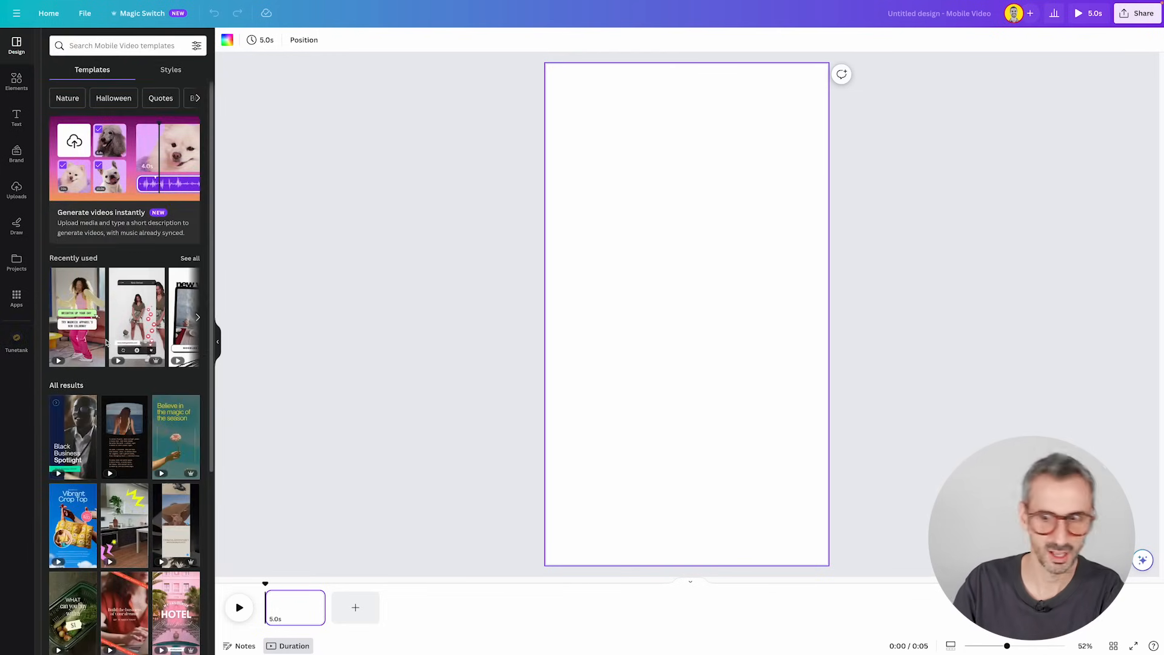
left_click(87, 299)
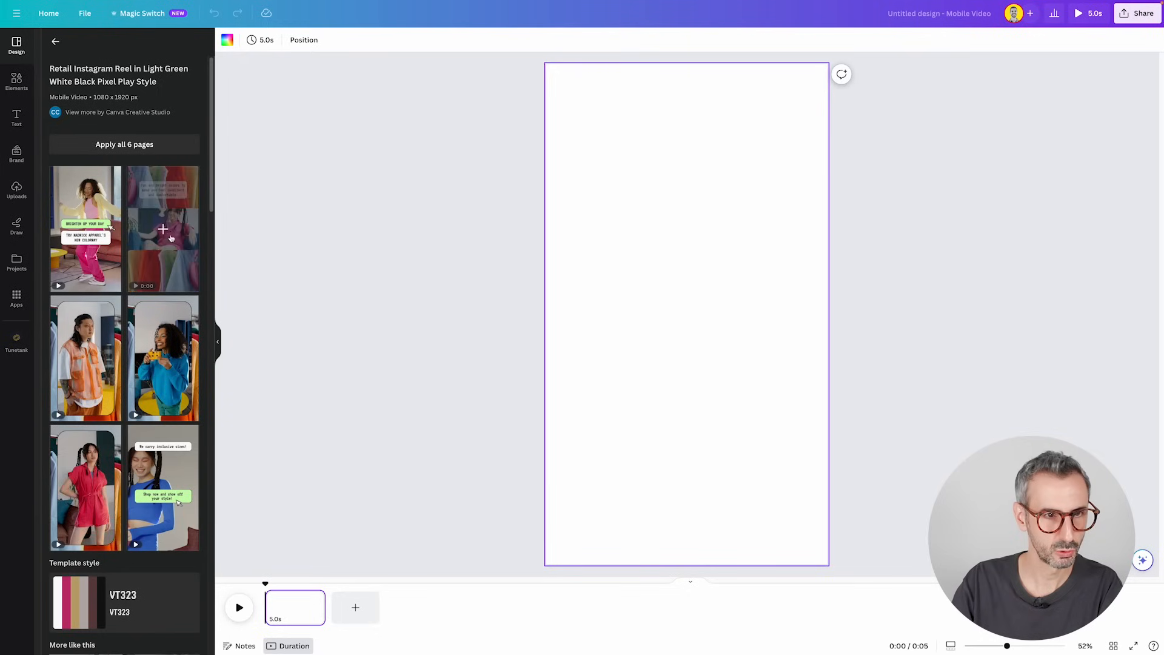
scroll(99, 482, "down", 1)
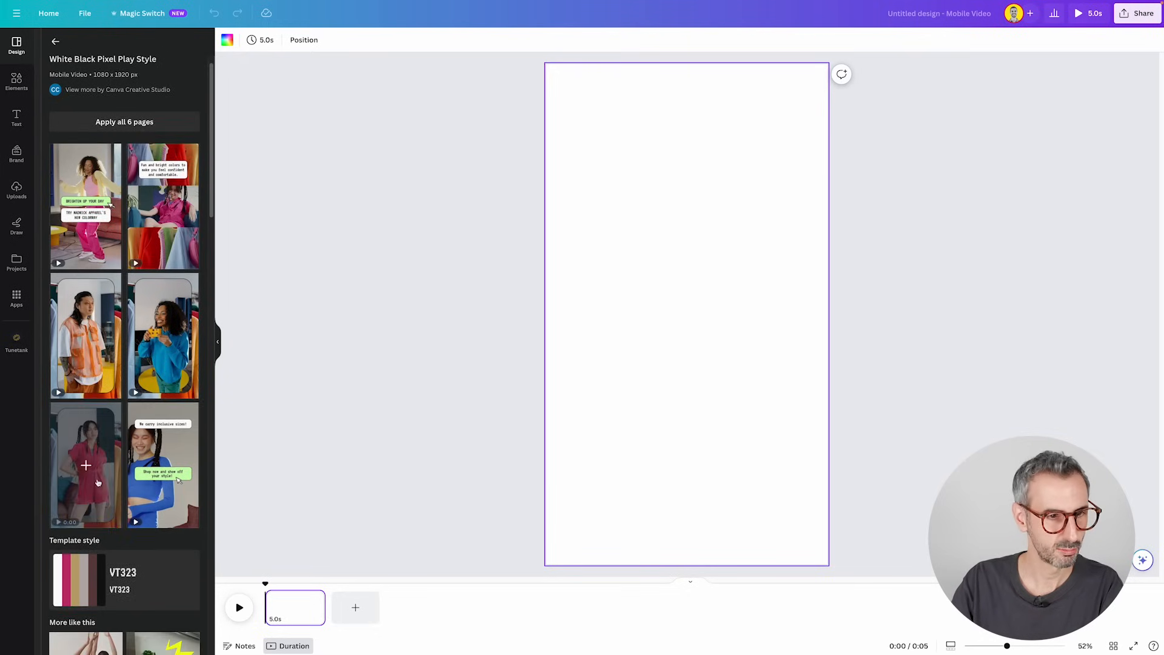
scroll(99, 481, "down", 3)
scroll(126, 136, "up", 4)
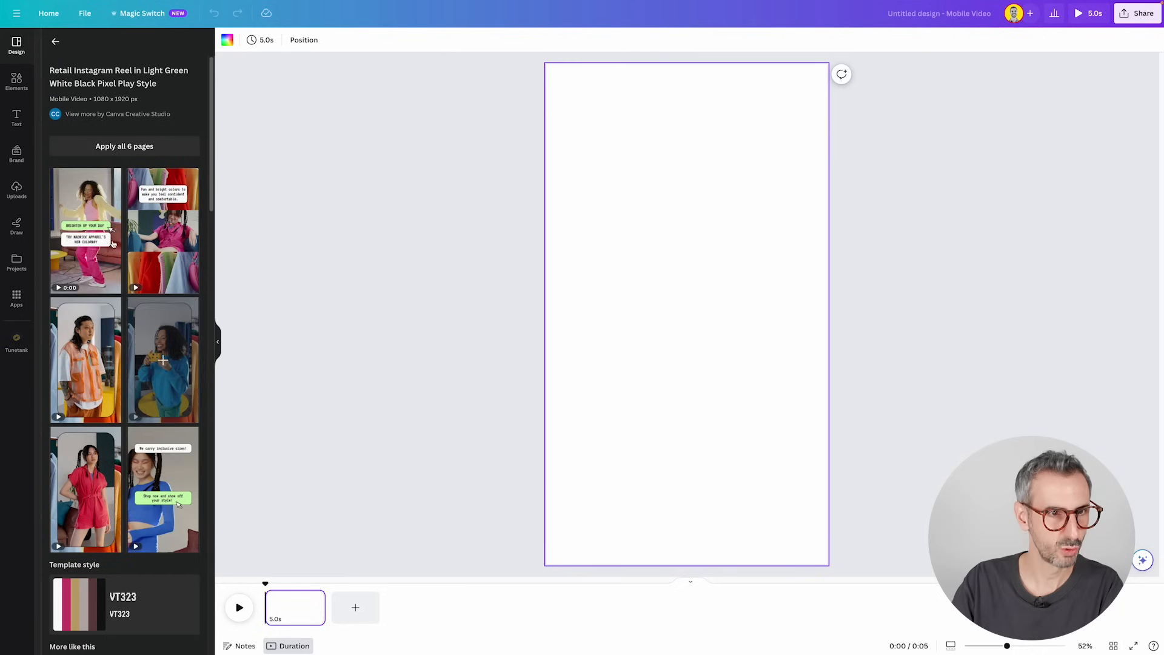
left_click(125, 147)
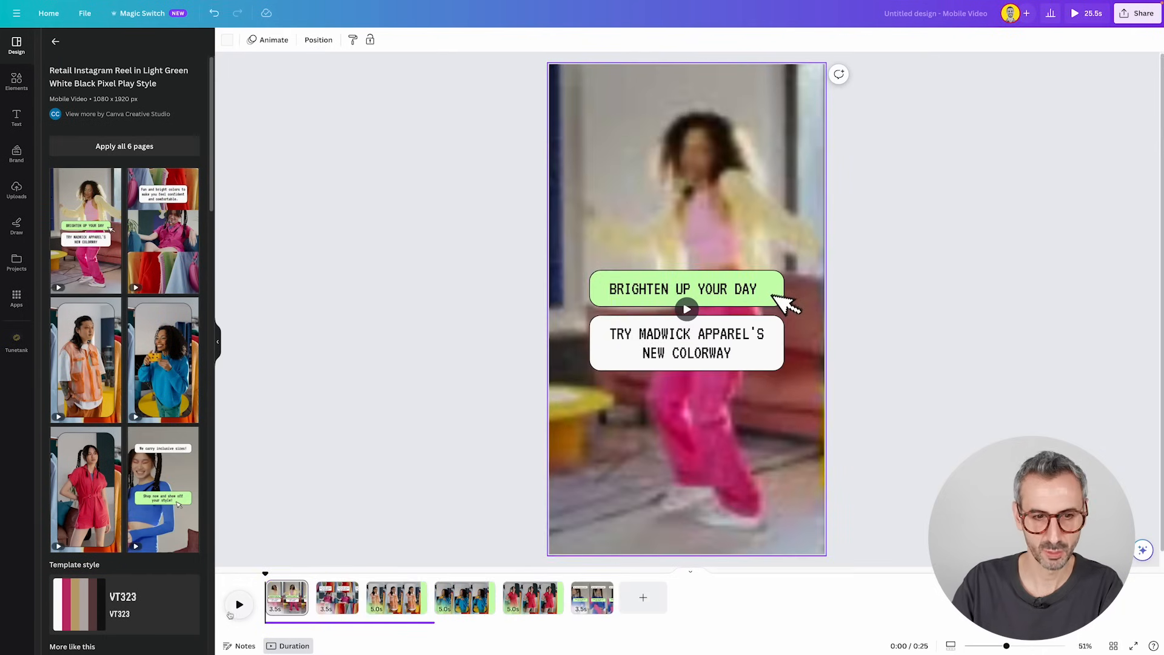
Delete the template's audio track from the timeline and scrub the playhead through to the end of the last page.
left_click(240, 605)
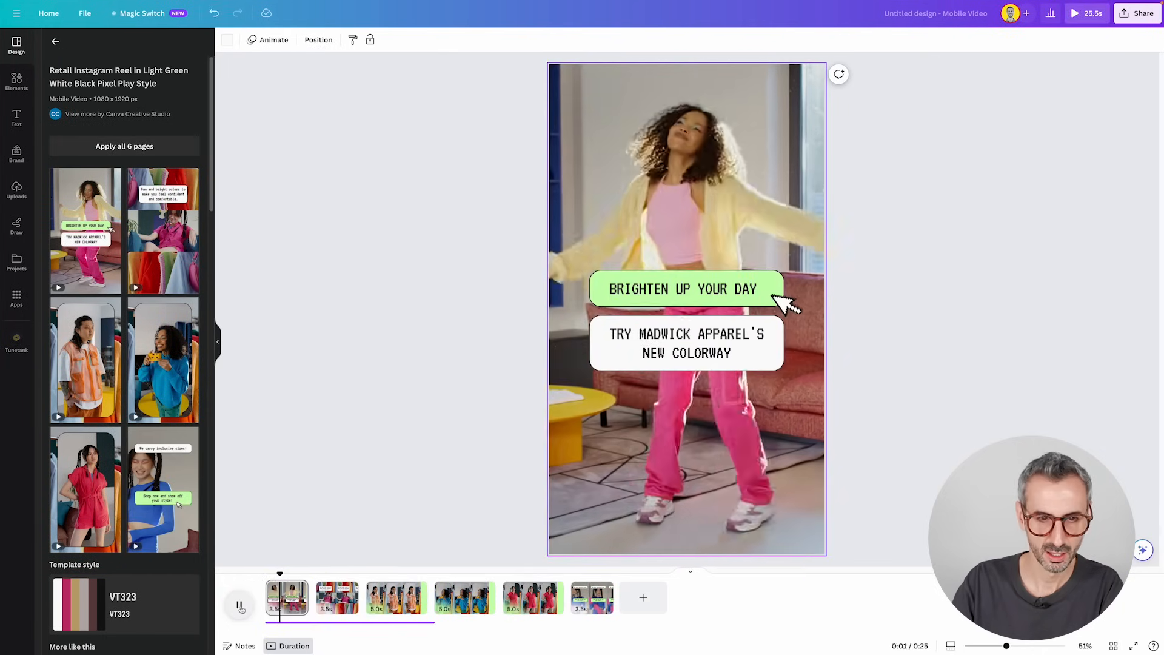
left_click(240, 605)
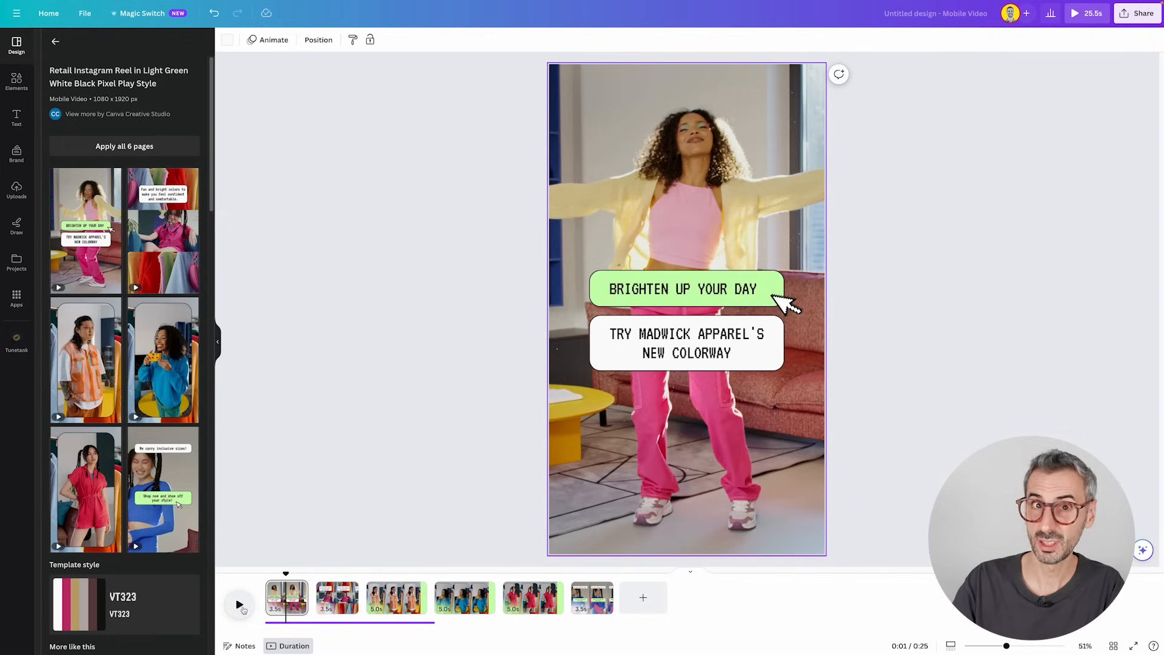
left_click(397, 623)
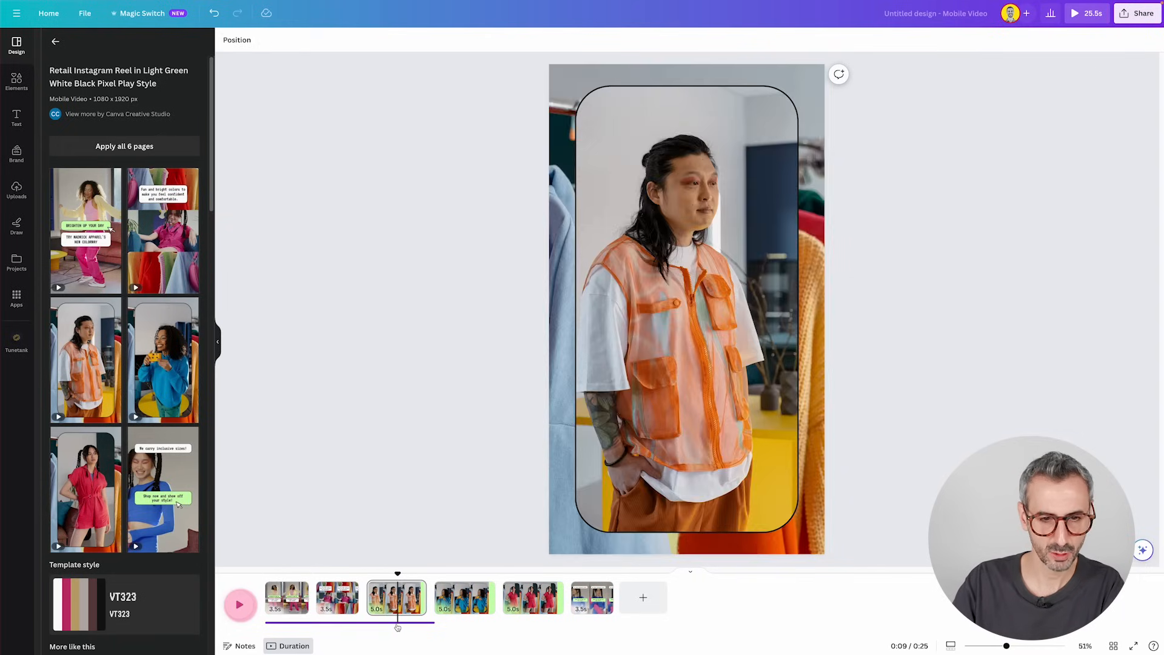
left_click(397, 623)
left_click(369, 619)
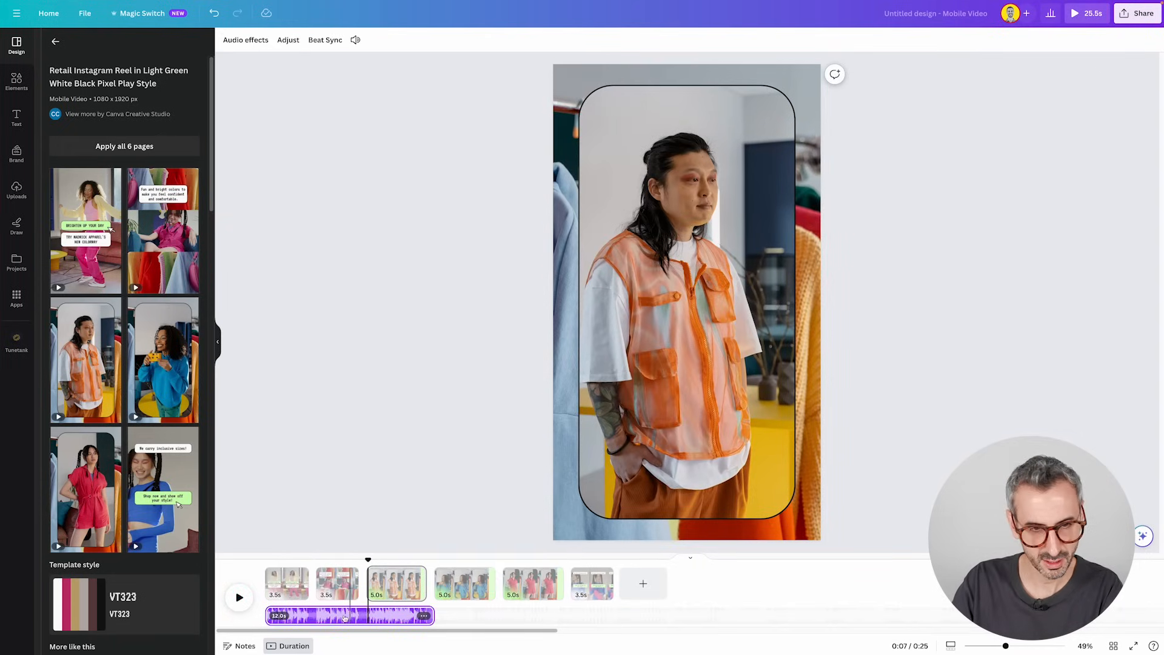
left_click(339, 583)
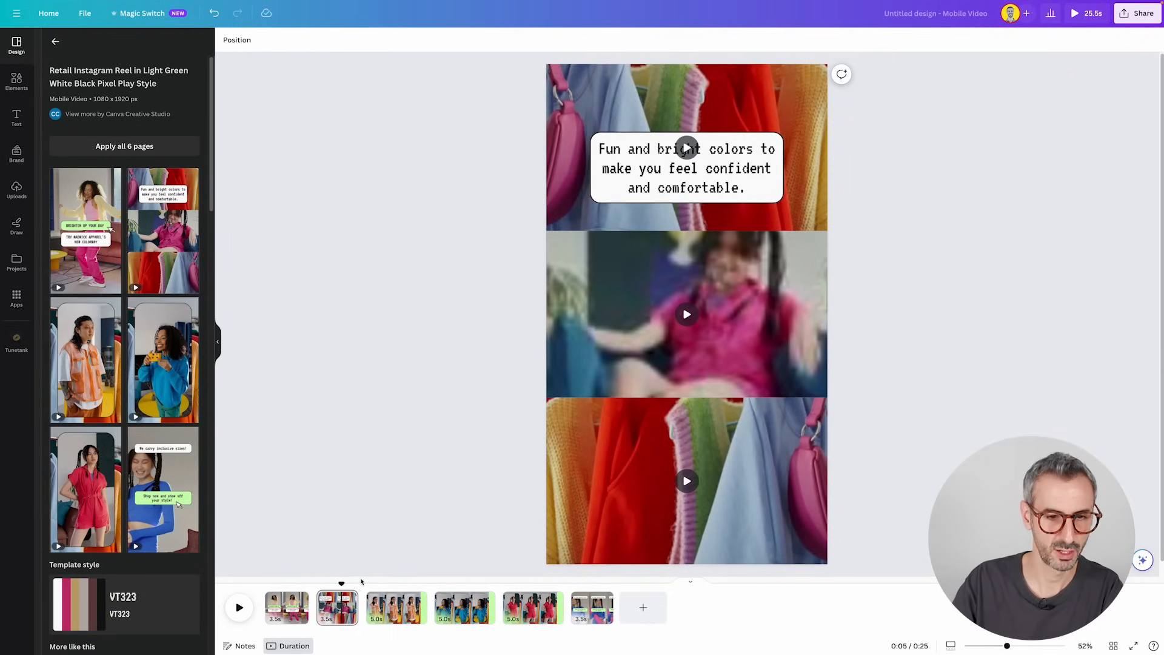
left_click_drag(342, 583, 612, 577)
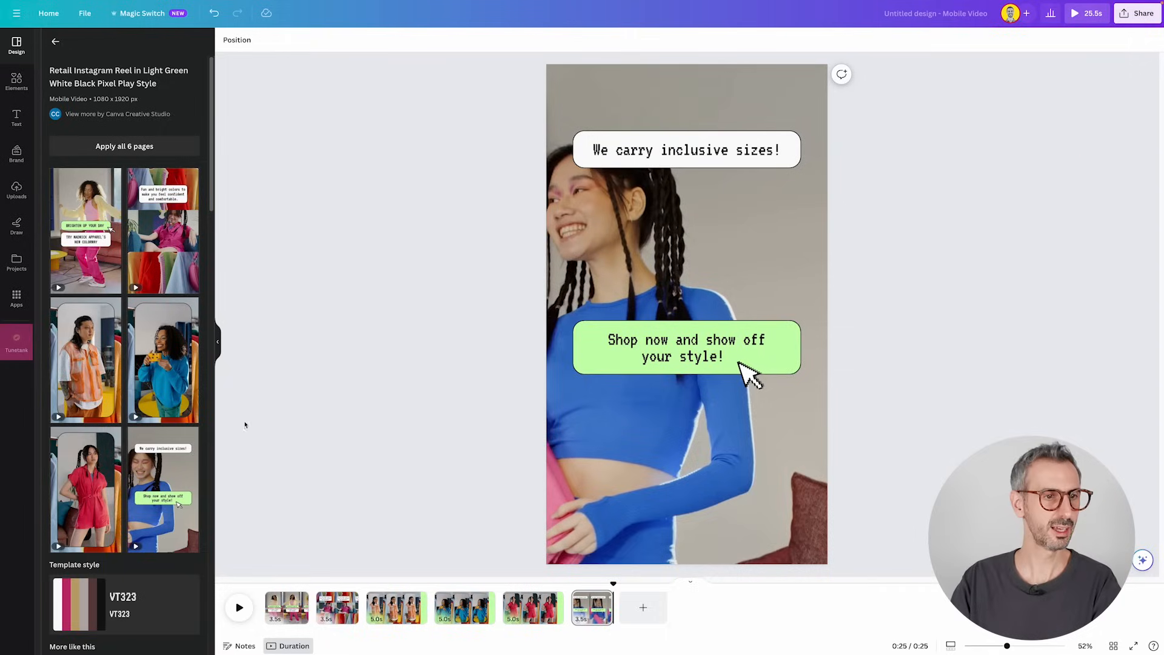
Open the Tunetank app and preview the Lo-fi track "5 AM" at several points of the song.
left_click(20, 337)
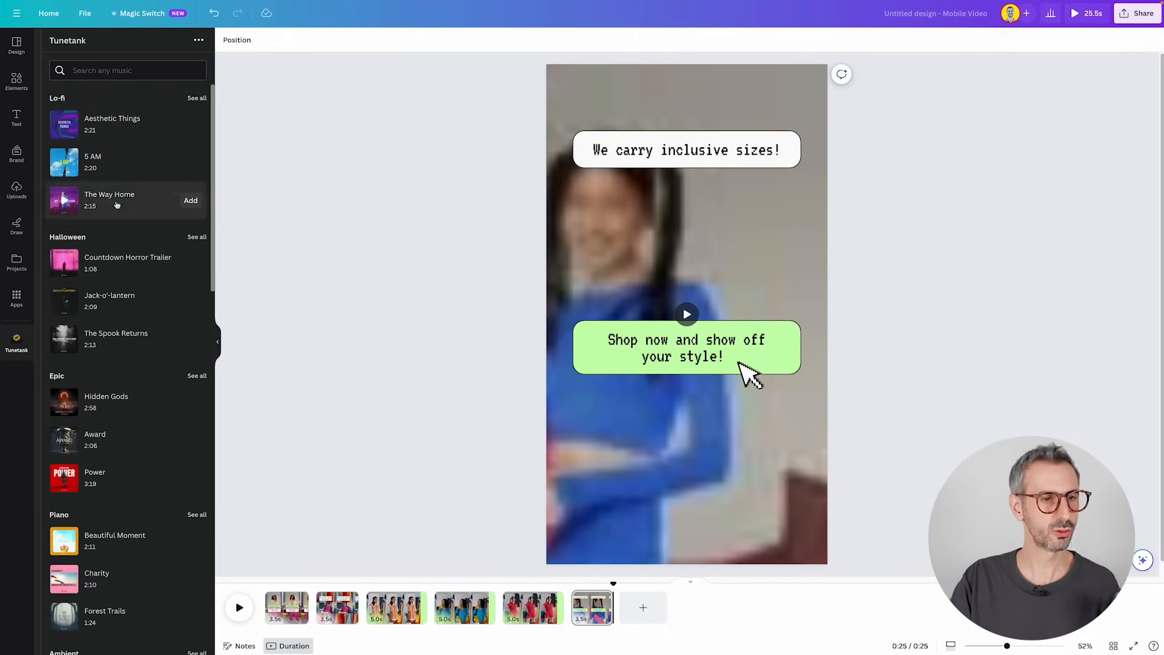
scroll(115, 345, "down", 3)
scroll(115, 364, "down", 1)
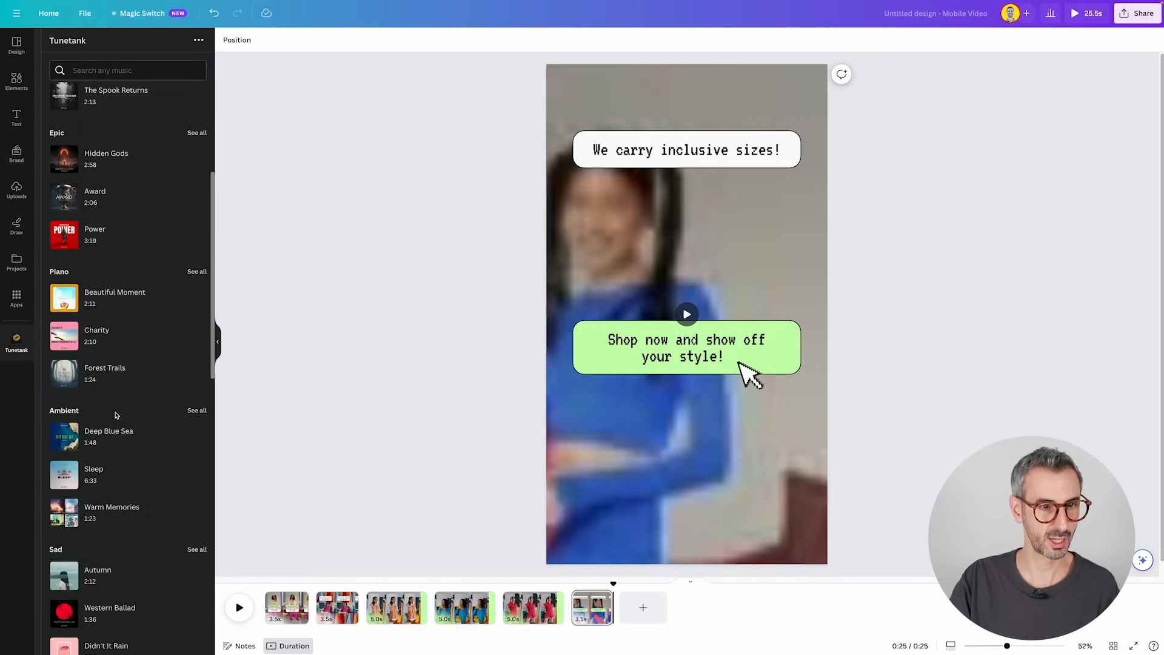
scroll(115, 408, "up", 4)
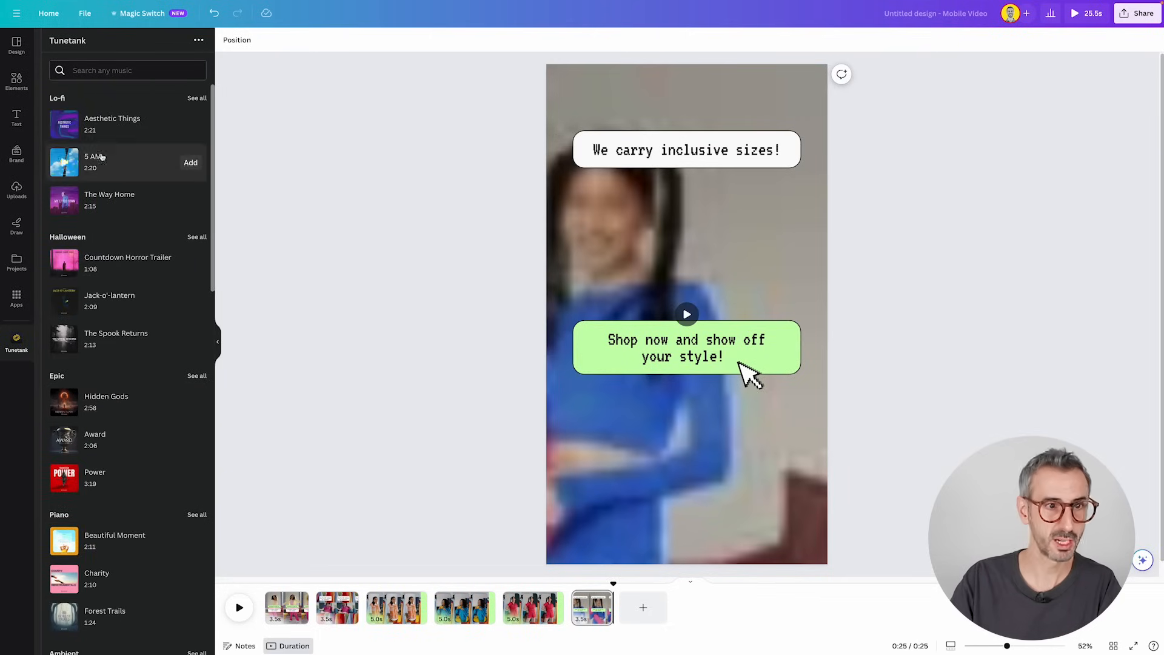
scroll(117, 460, "down", 1)
scroll(129, 97, "up", 1)
mouse_move(82, 117)
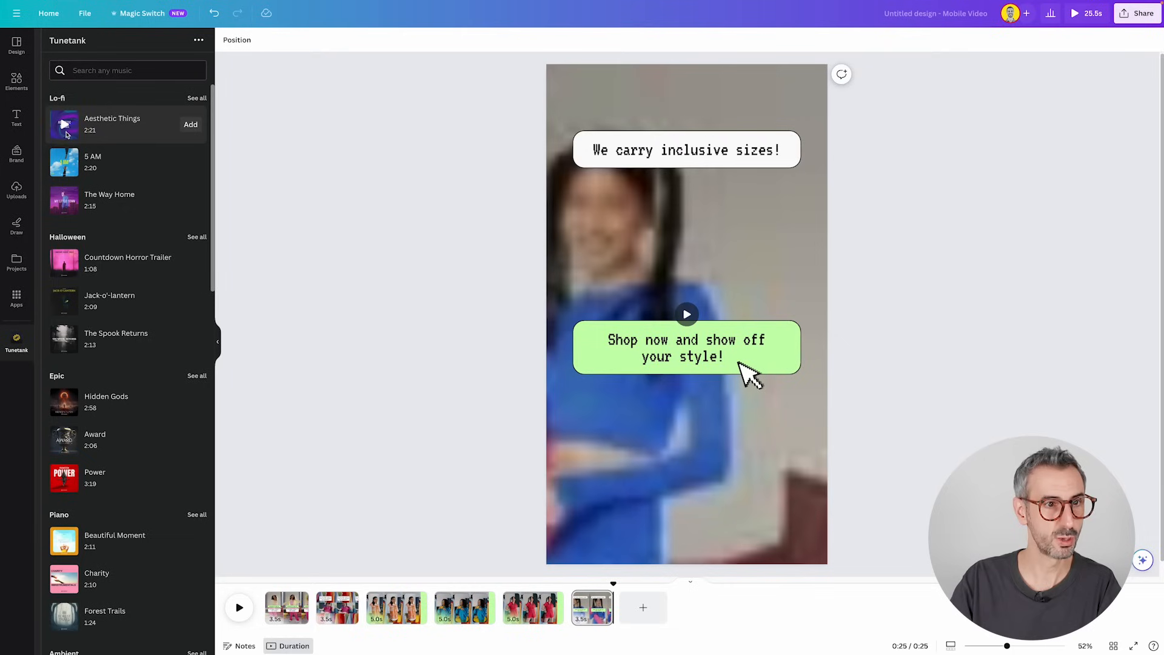
mouse_move(67, 166)
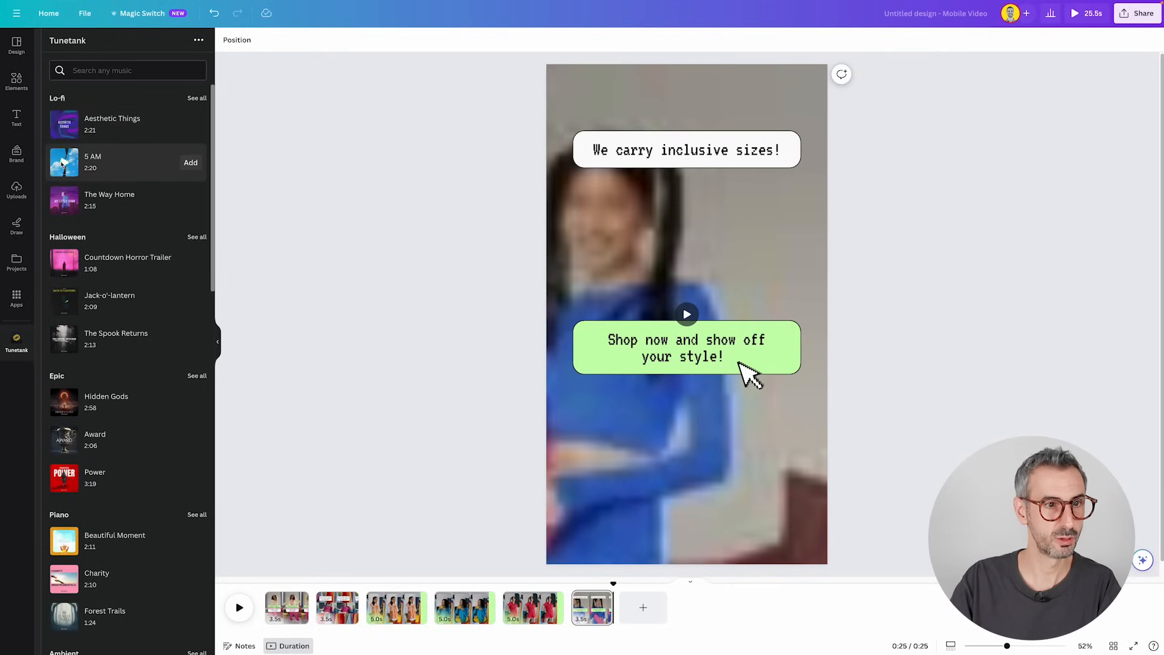
left_click(64, 162)
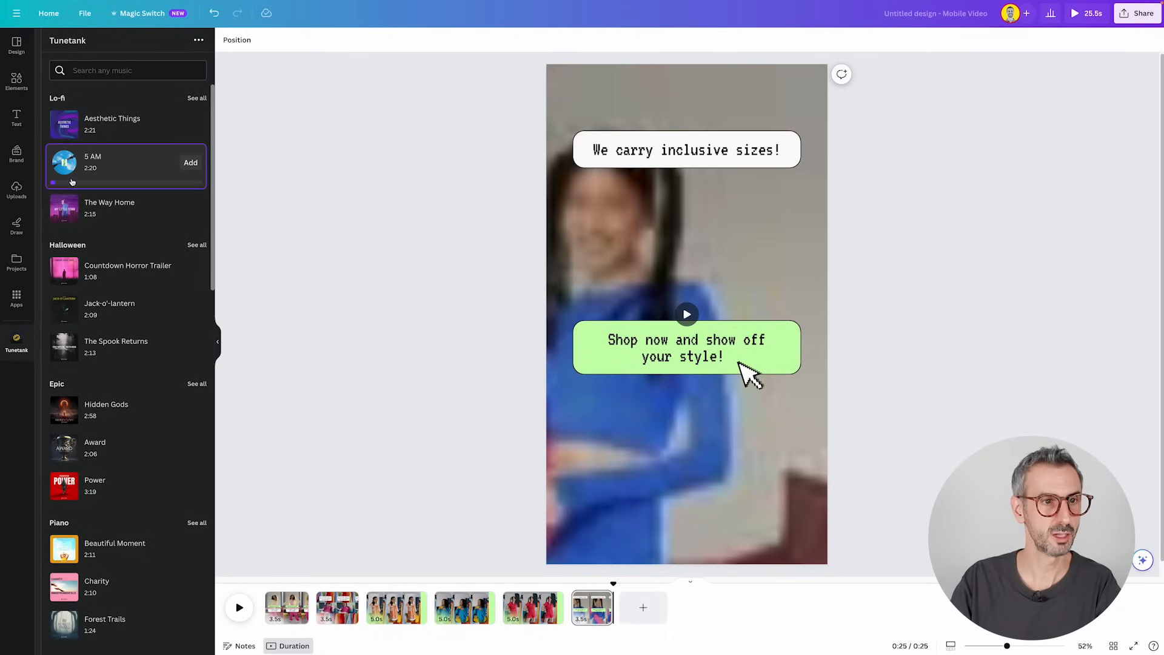
left_click(86, 183)
left_click(129, 183)
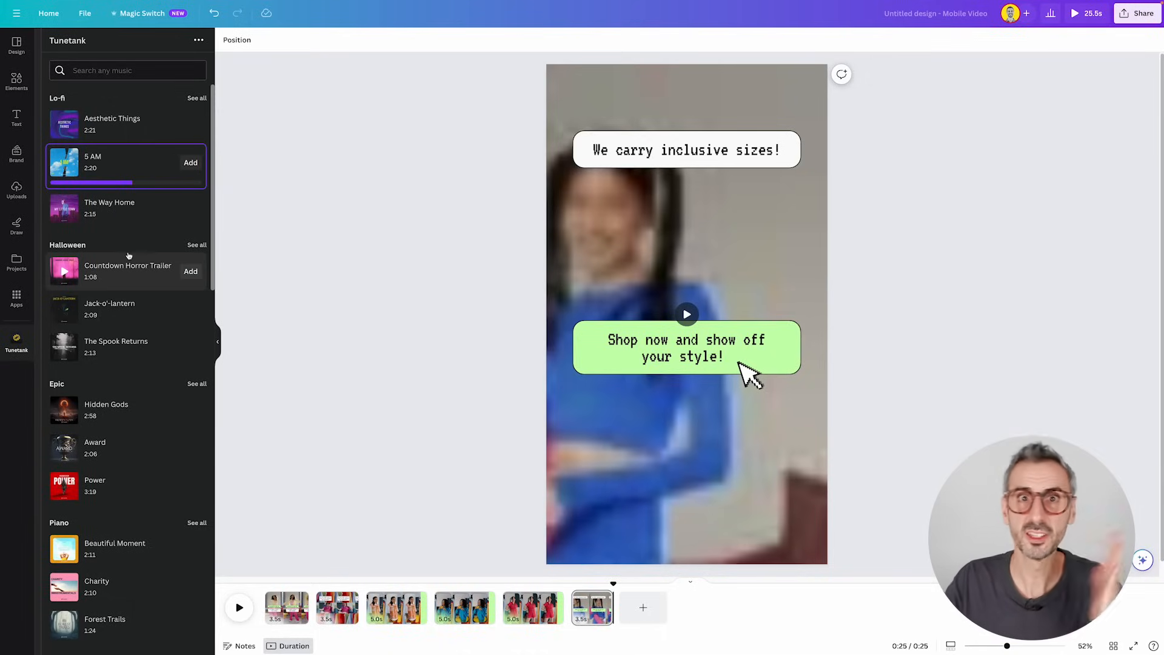
Copy the YouTube copyright claims link at the end of the Tunetank music list and view the Copyright Claim Manager page.
scroll(129, 225, "down", 3)
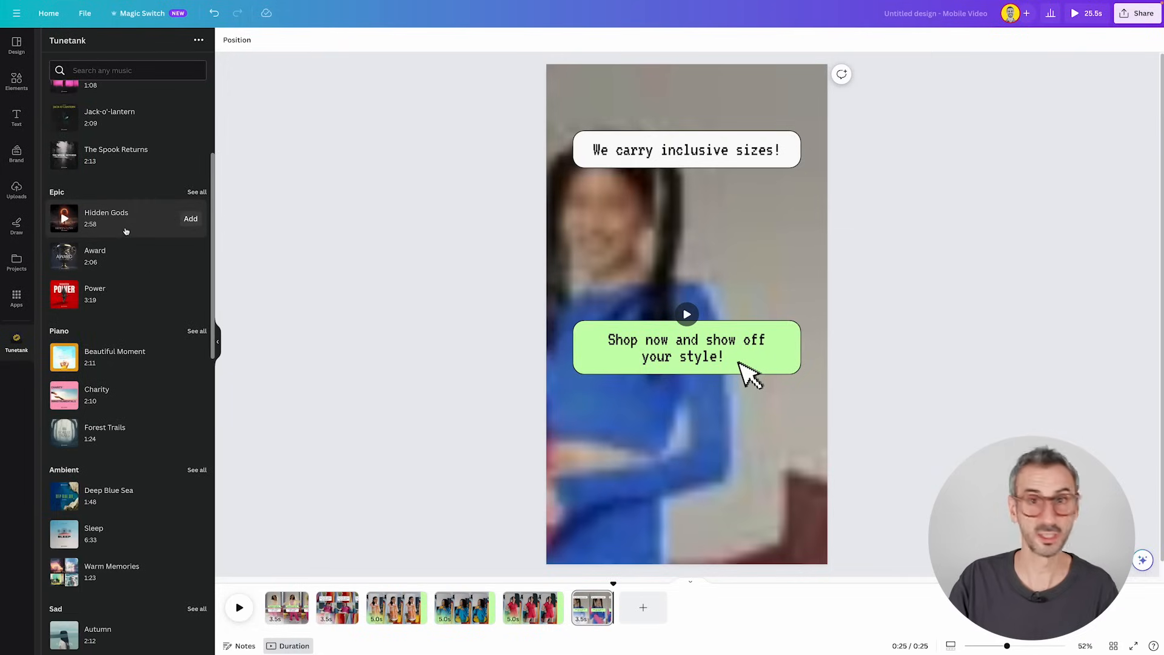
scroll(134, 243, "down", 2)
scroll(135, 247, "down", 15)
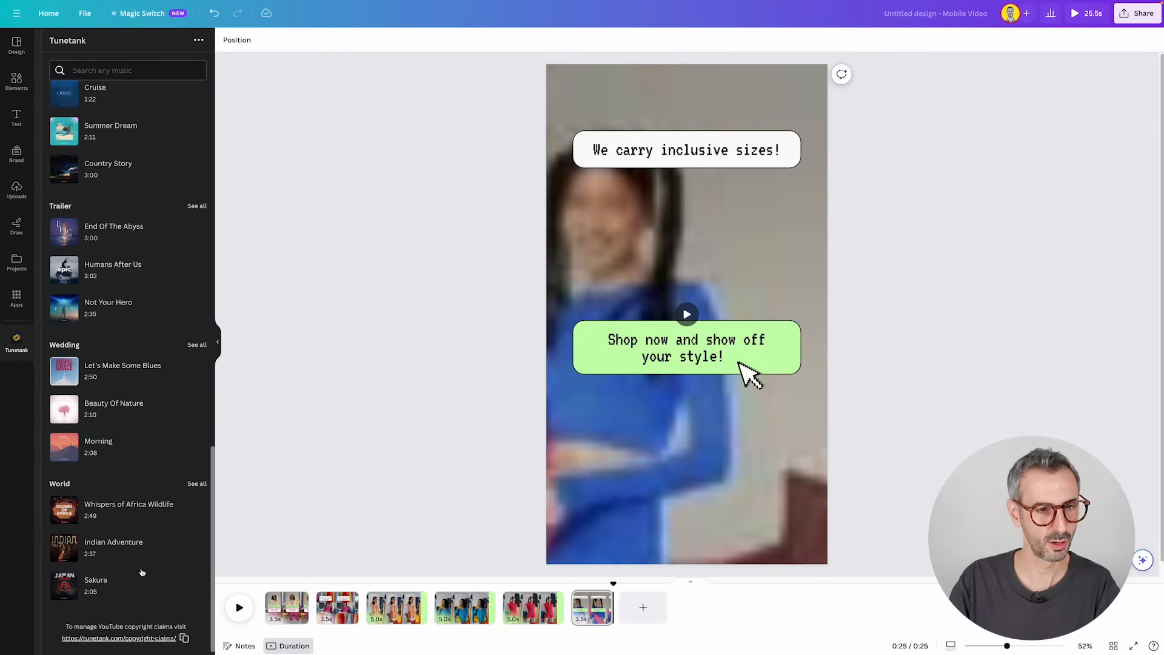
scroll(109, 455, "up", 6)
scroll(145, 339, "down", 6)
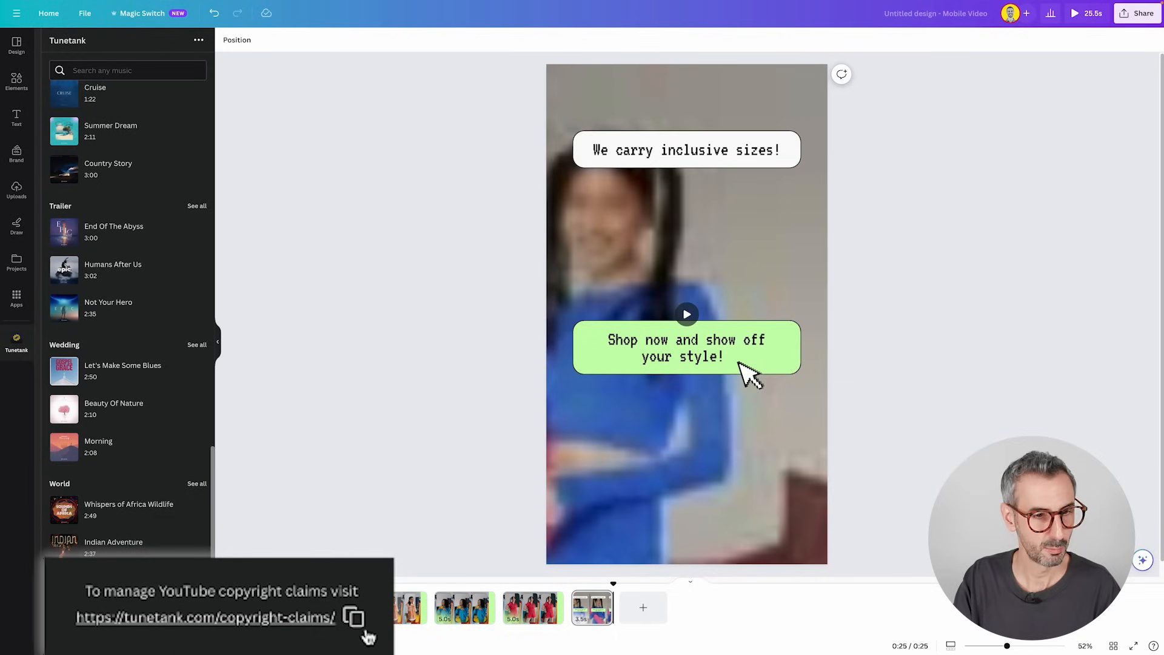
left_click(353, 618)
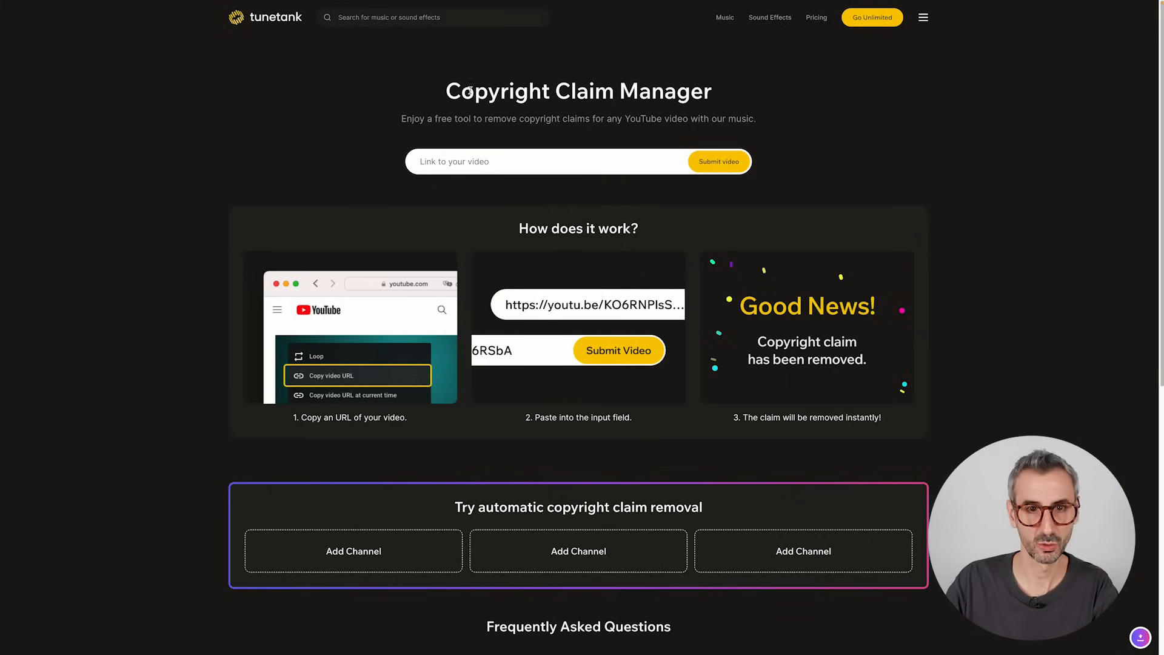
left_click_drag(445, 92, 712, 97)
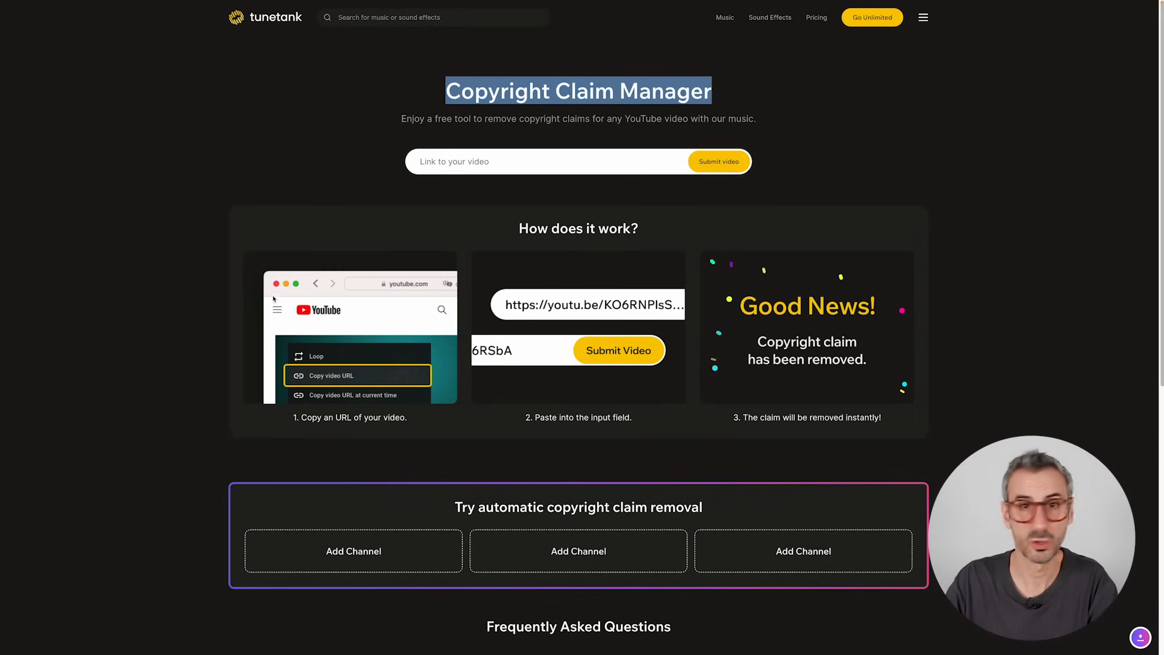
left_click(342, 143)
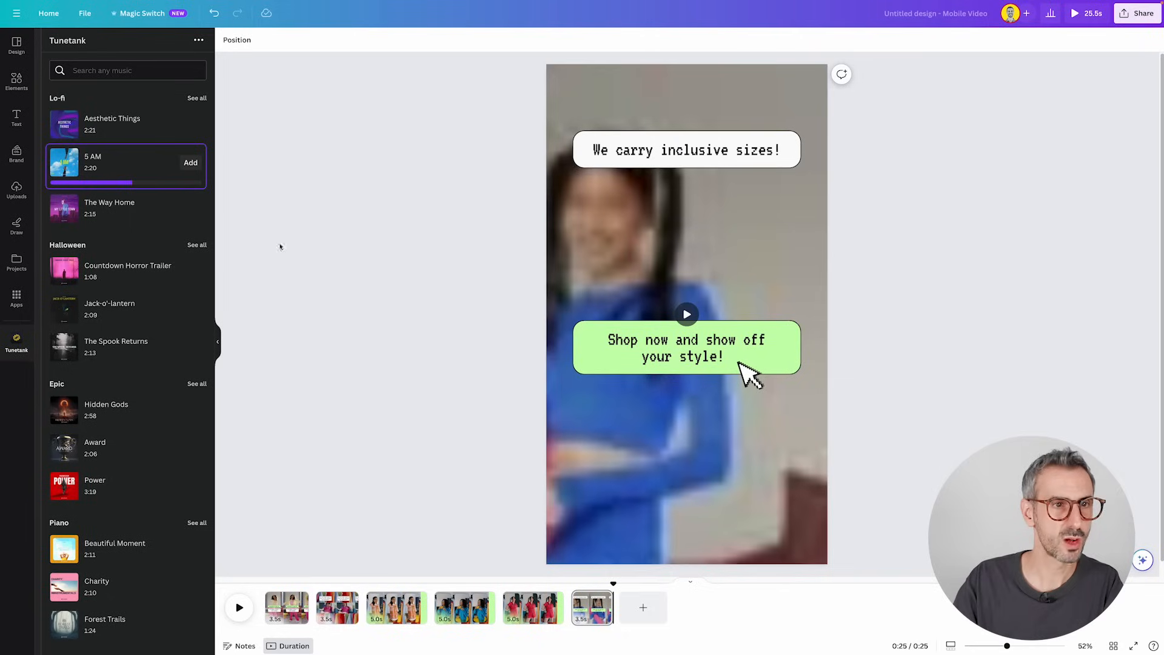
Search the Tunetank music library for "podcast" and preview the track "Tricky Thief".
left_click(184, 71)
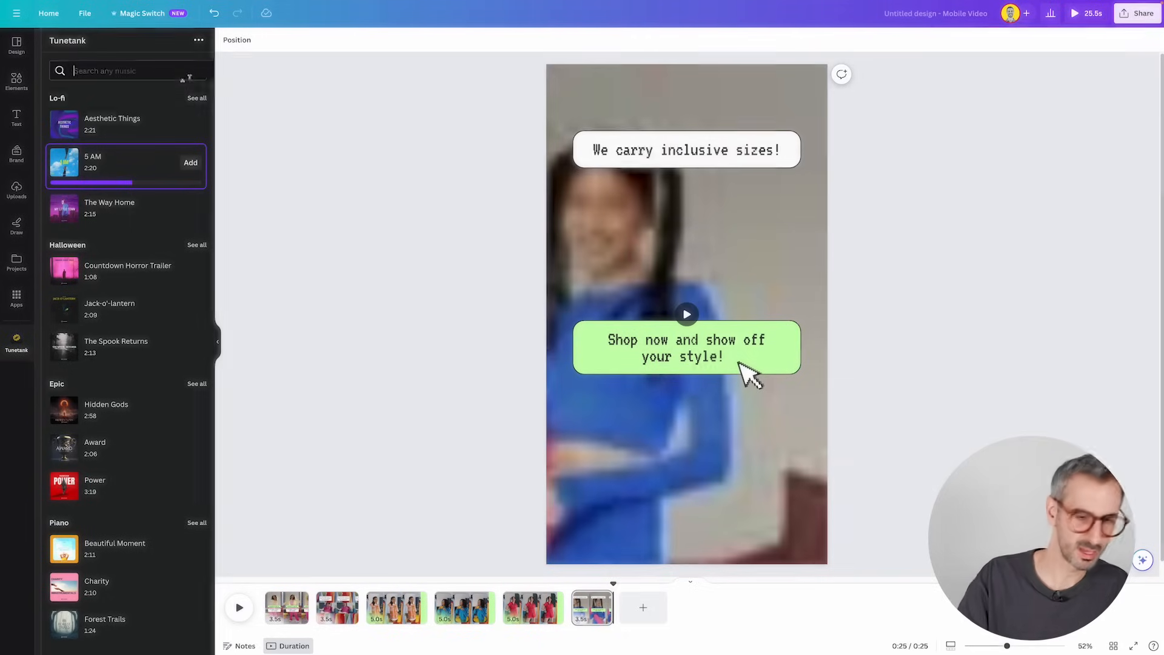
type("poddast")
key("Return")
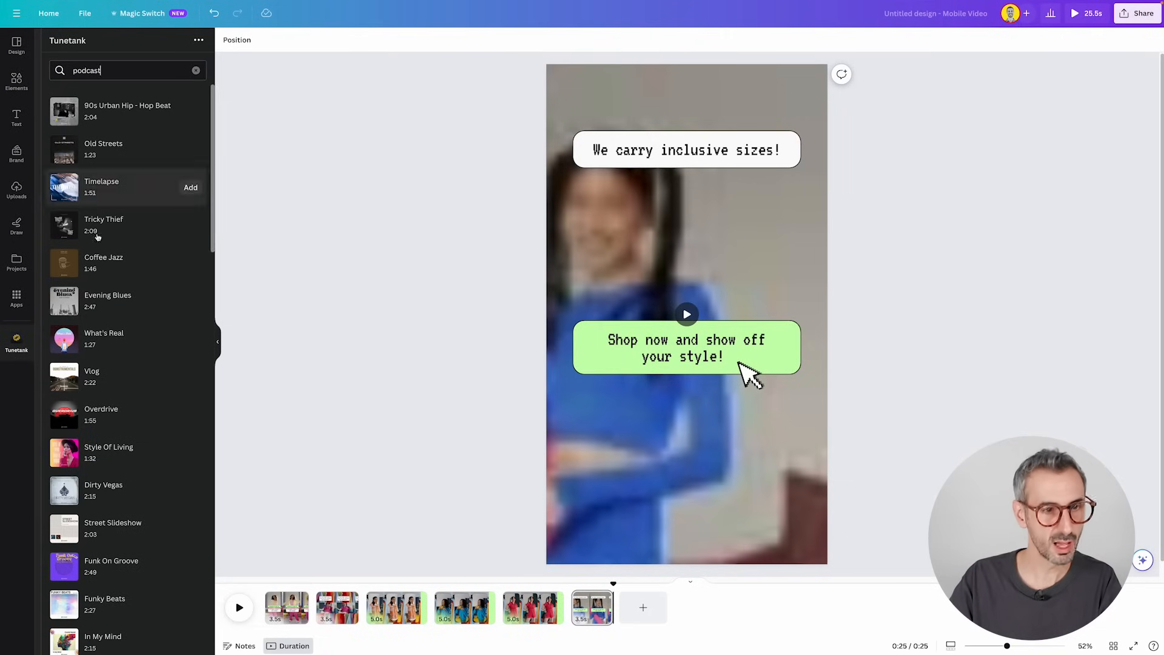
scroll(102, 527, "down", 1)
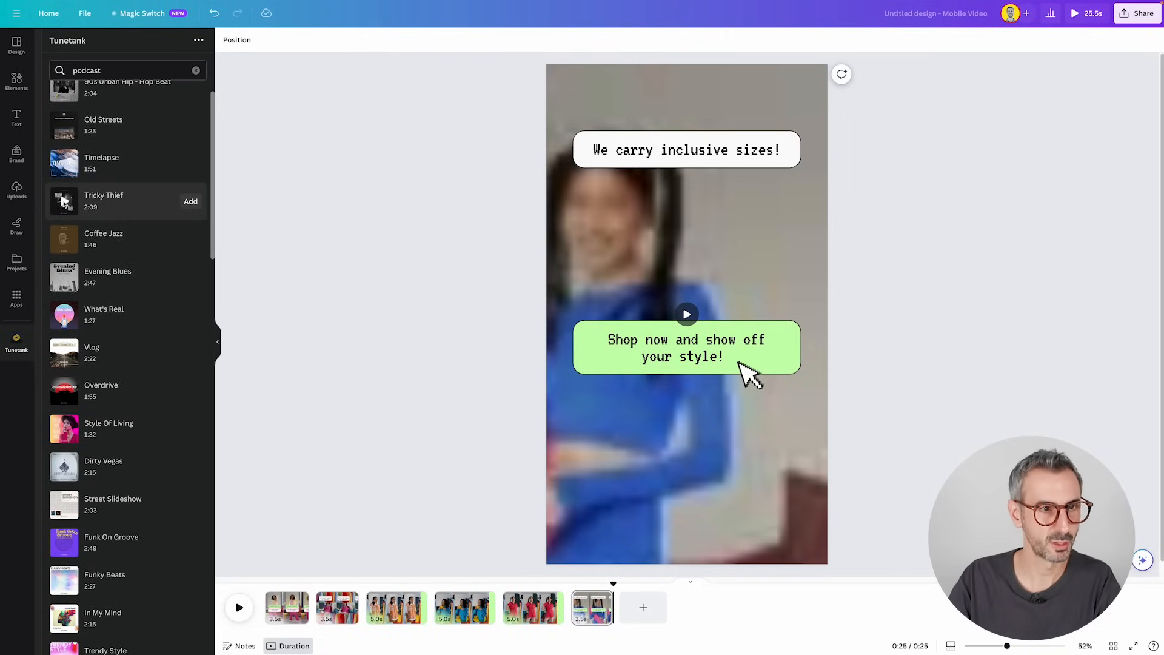
left_click(64, 202)
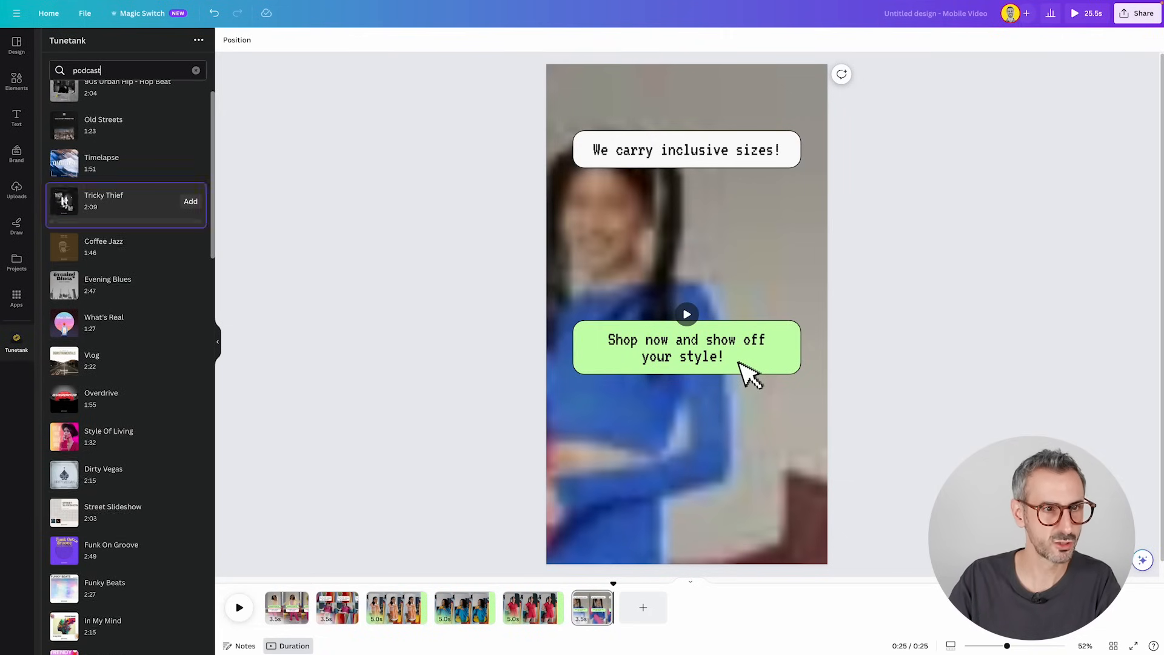
left_click(66, 202)
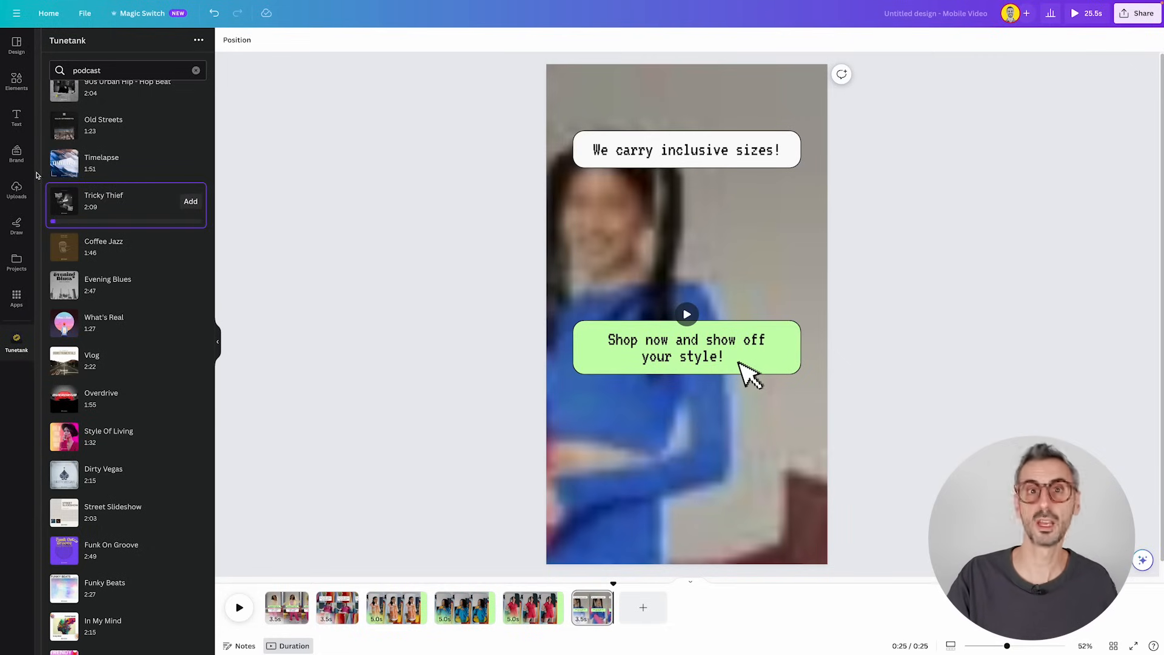
Preview the track "Cooking Food" further down the podcast music results.
scroll(158, 273, "down", 3)
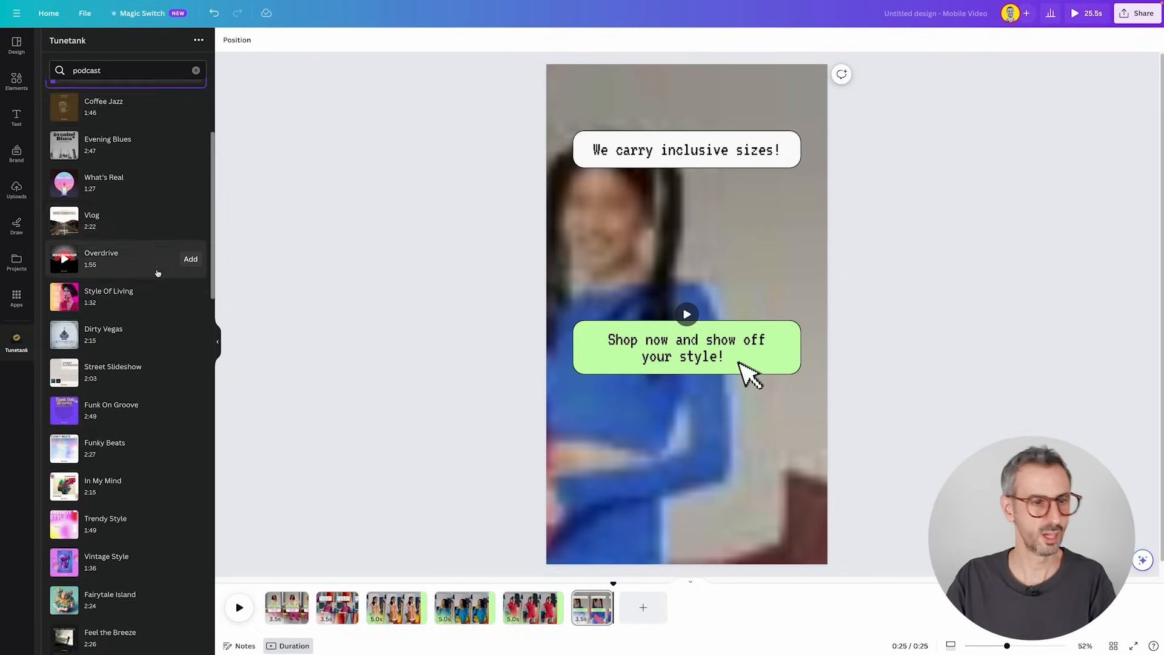
scroll(157, 274, "down", 10)
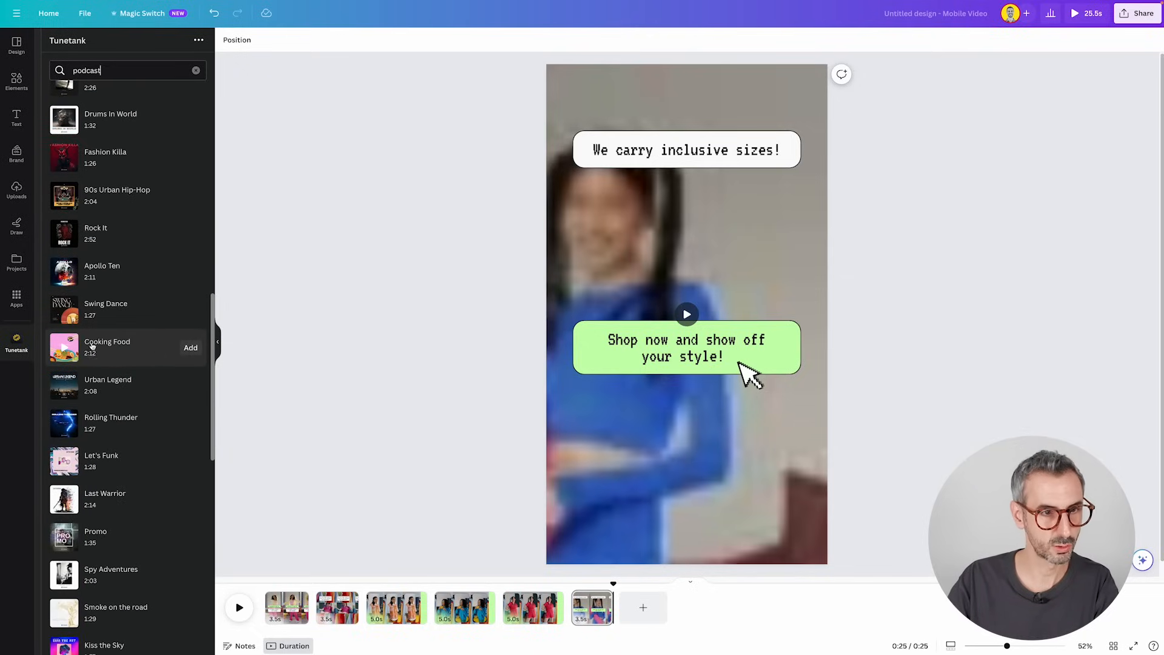
left_click(63, 350)
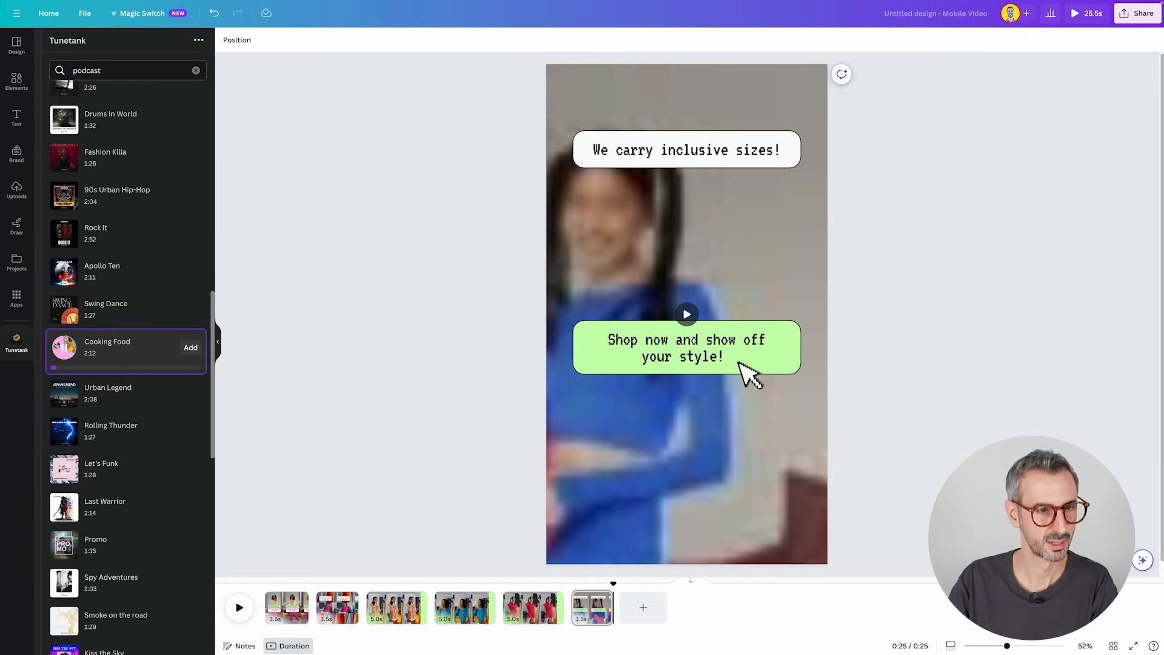
left_click(68, 350)
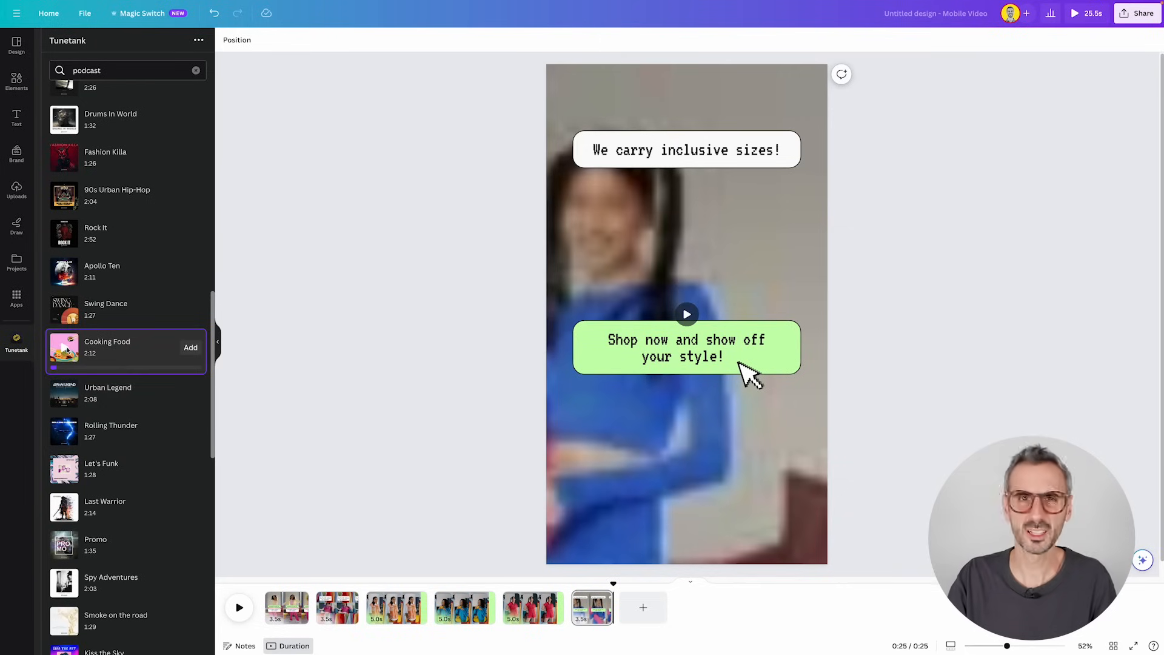
Search the Tunetank music library for "sad" and preview the track "Loneliness".
scroll(100, 242, "up", 10)
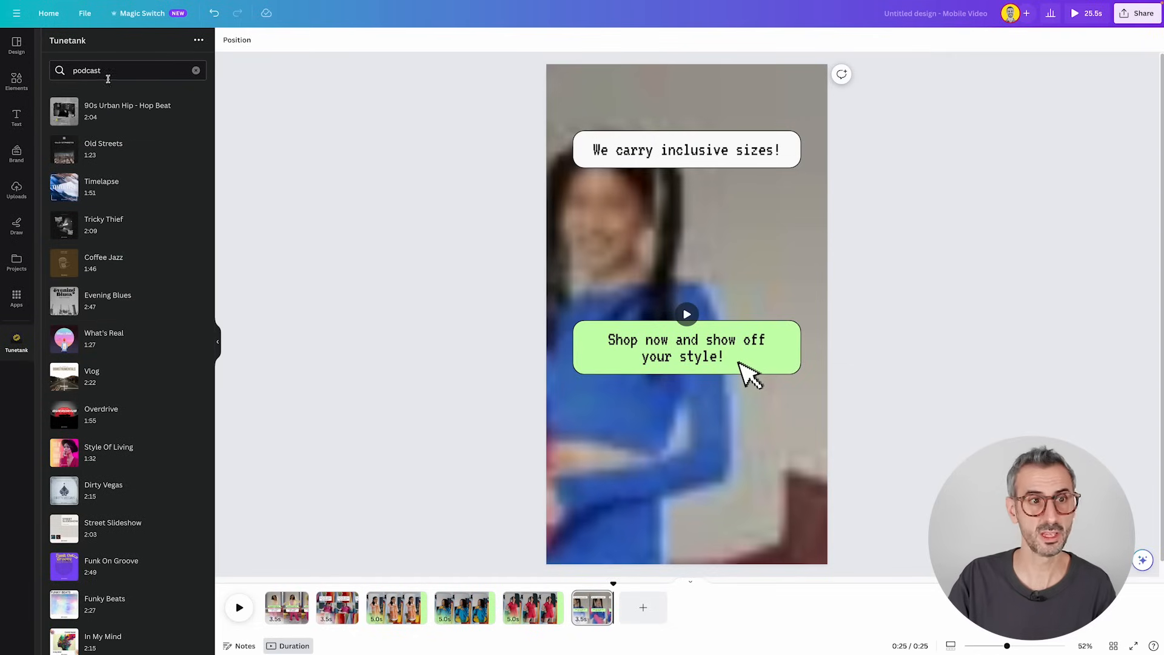
double_click(90, 71)
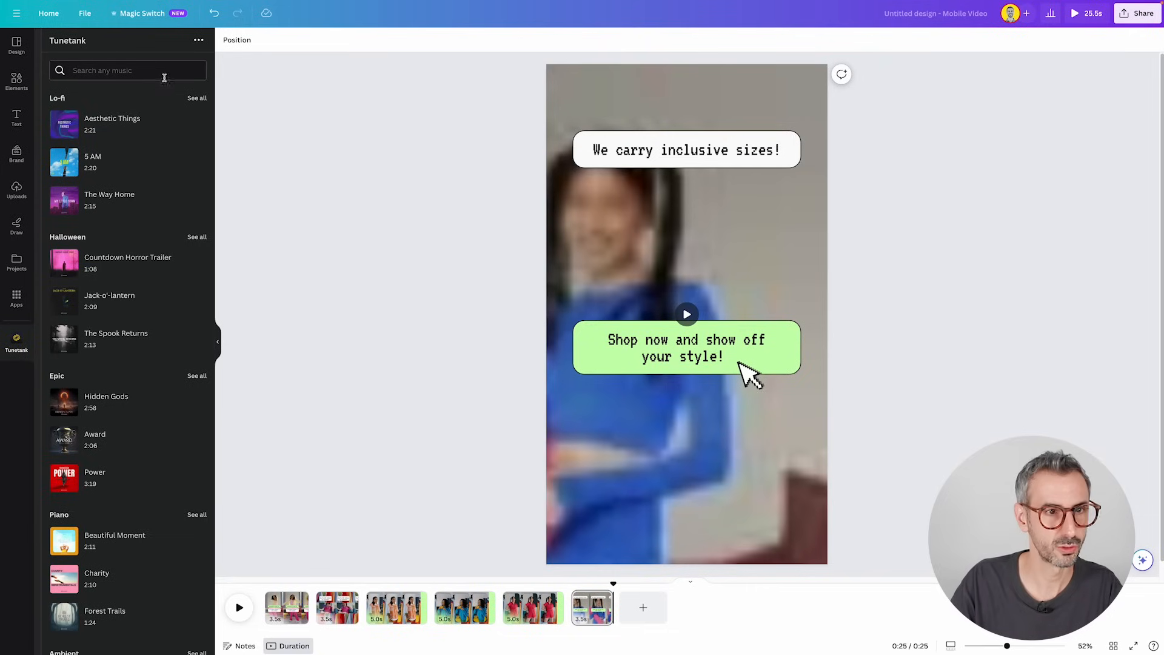
type("sad")
key("Return")
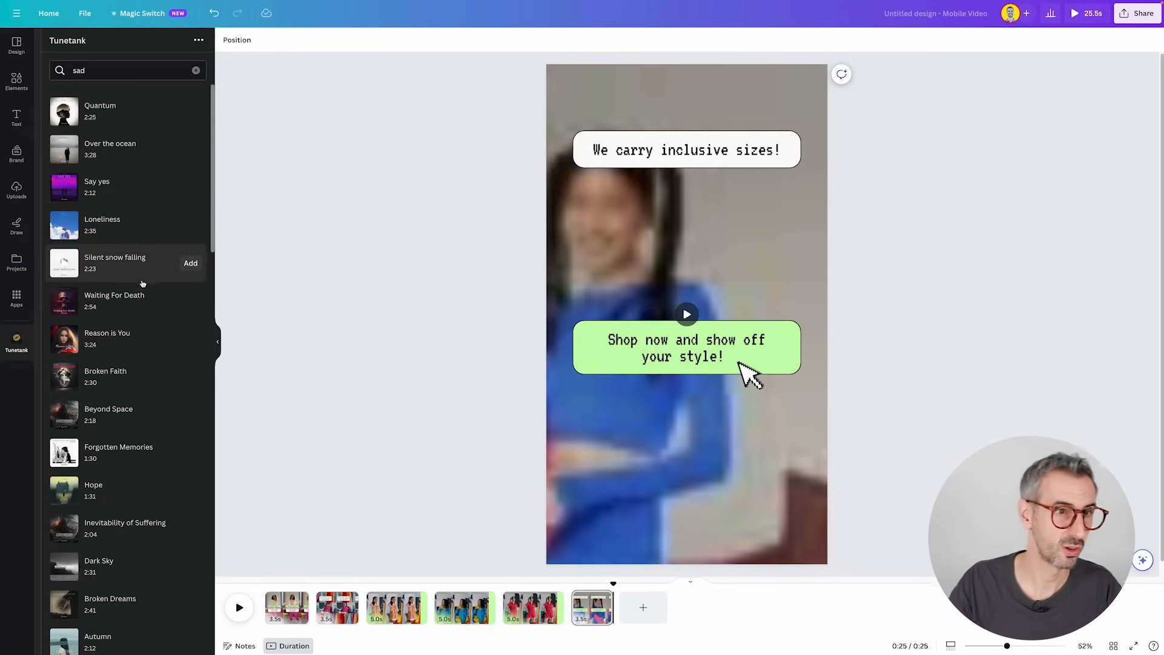
mouse_move(83, 232)
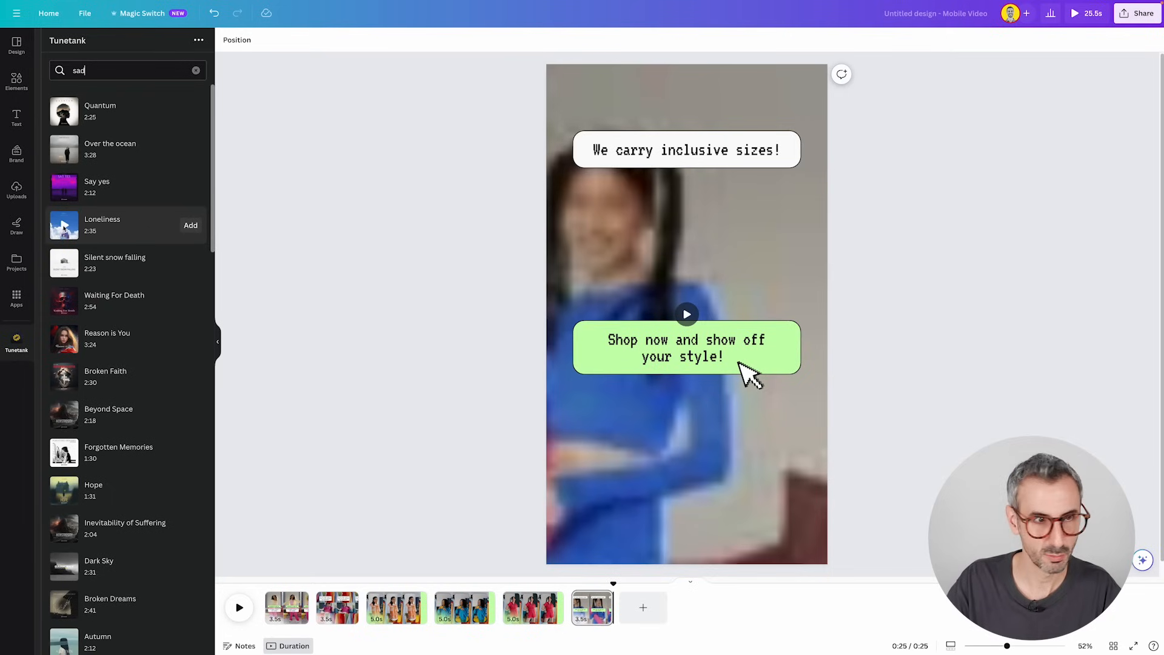
left_click(64, 227)
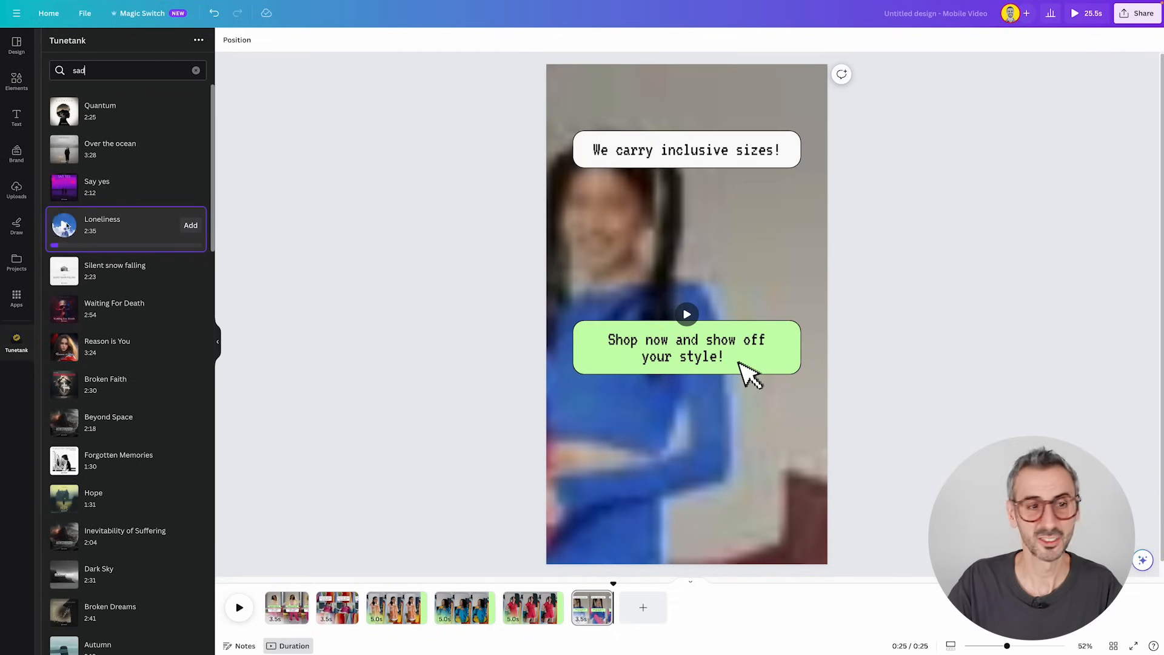
Preview the tracks "Broken Faith" and "Hope" further down the sad music results.
scroll(68, 282, "down", 1)
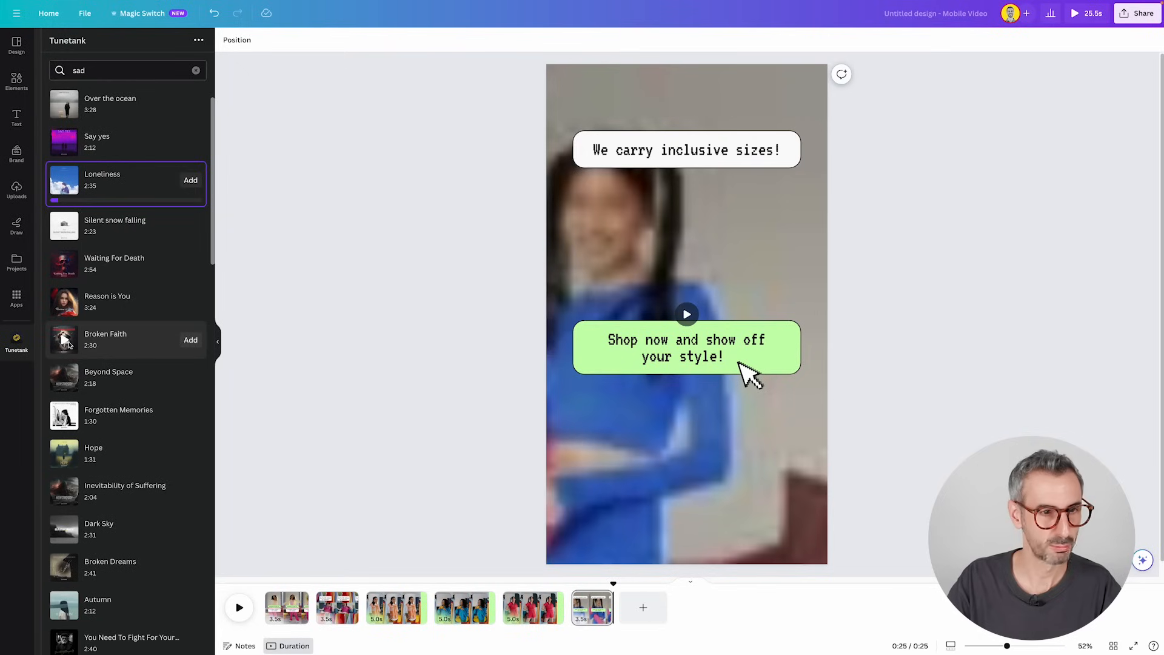
left_click(67, 343)
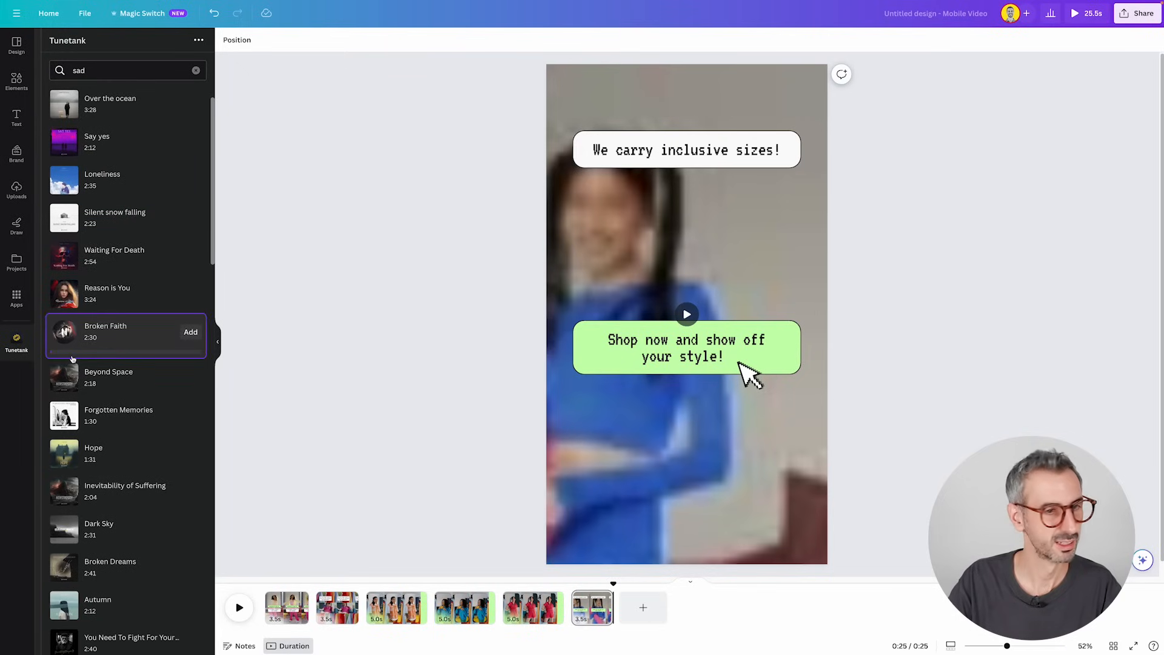
left_click(64, 455)
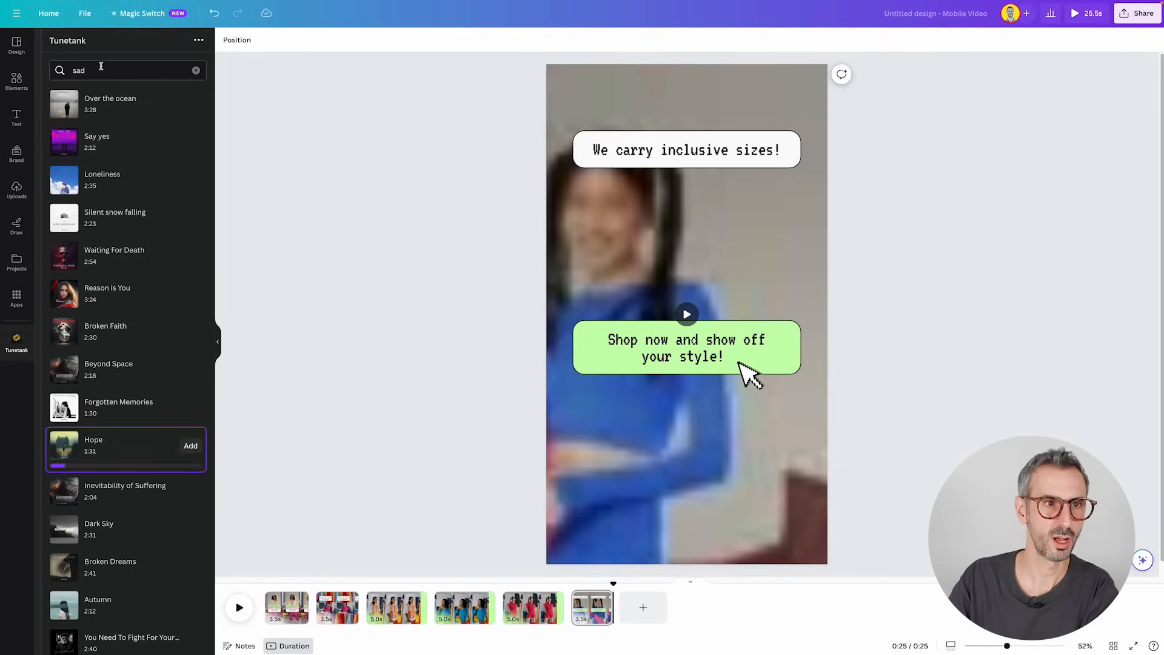
Search the music library for "funk" and preview the tracks "Walker", "Movie Funk" and "Spy Adventures".
double_click(70, 68)
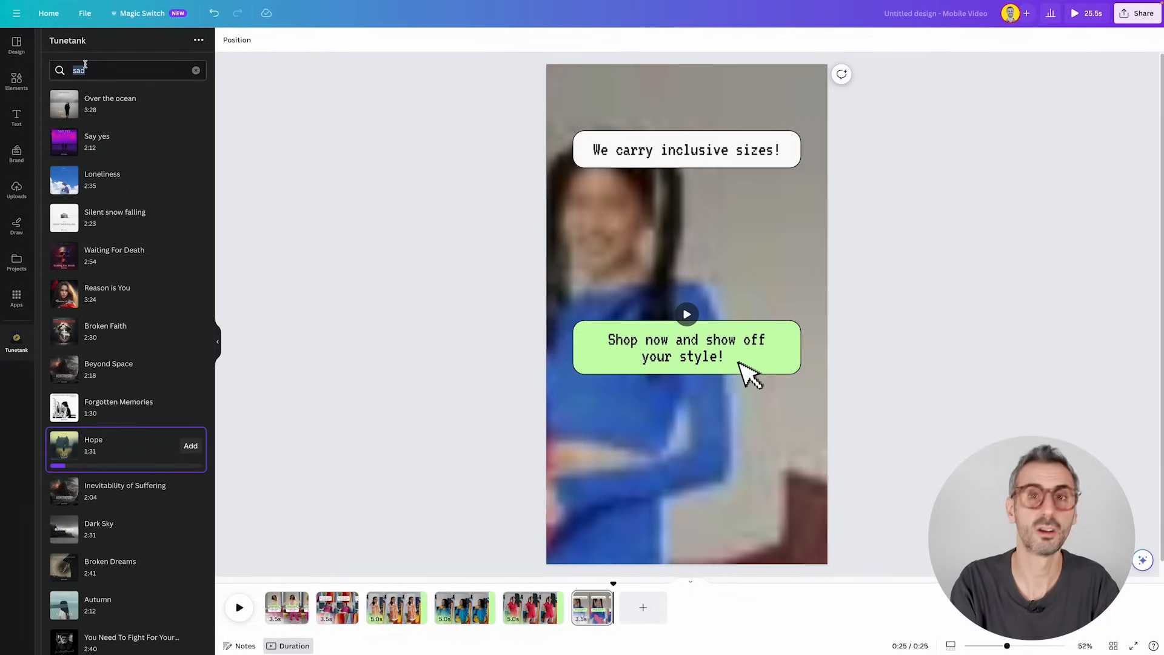
type("funk")
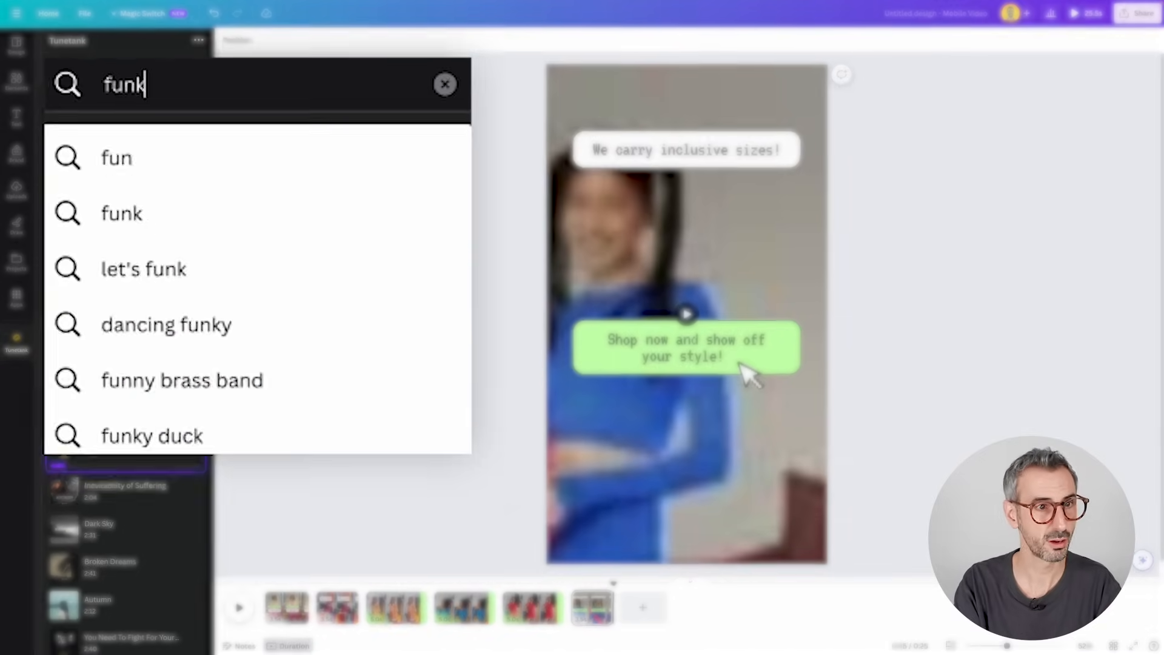
key("Return")
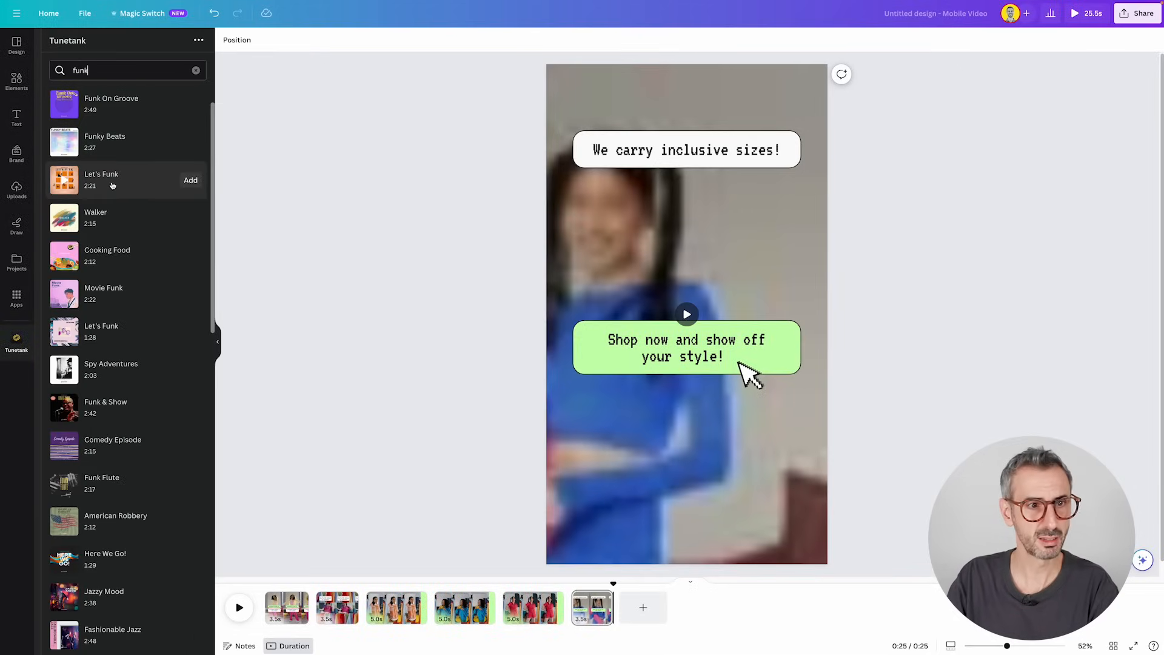
left_click(64, 219)
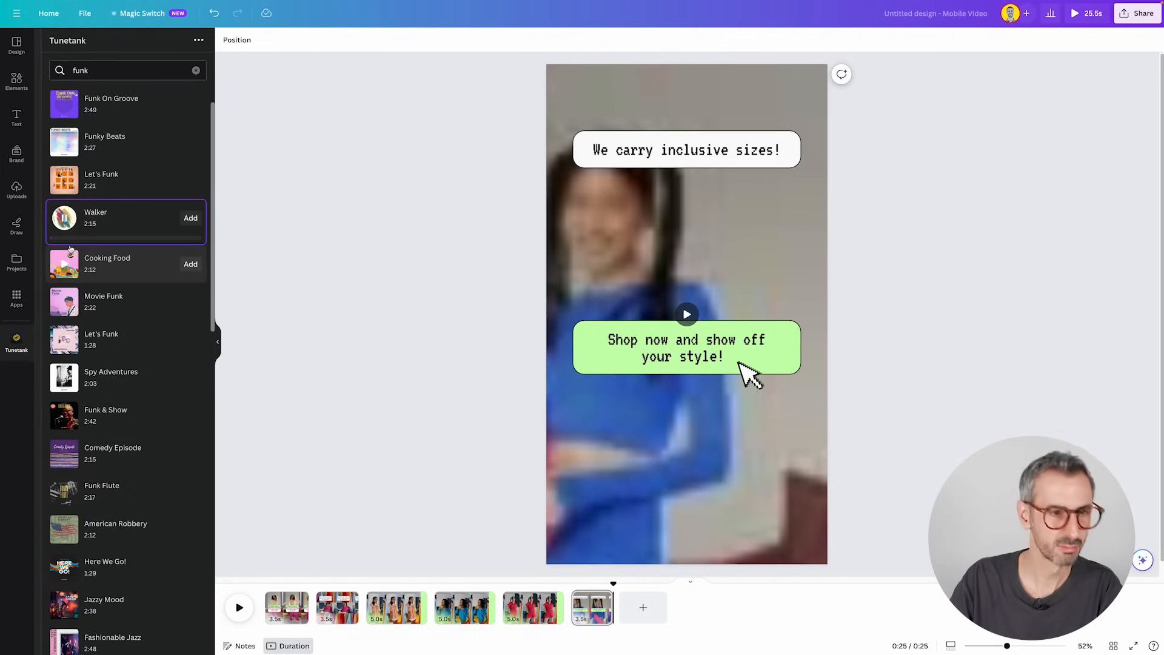
left_click(65, 301)
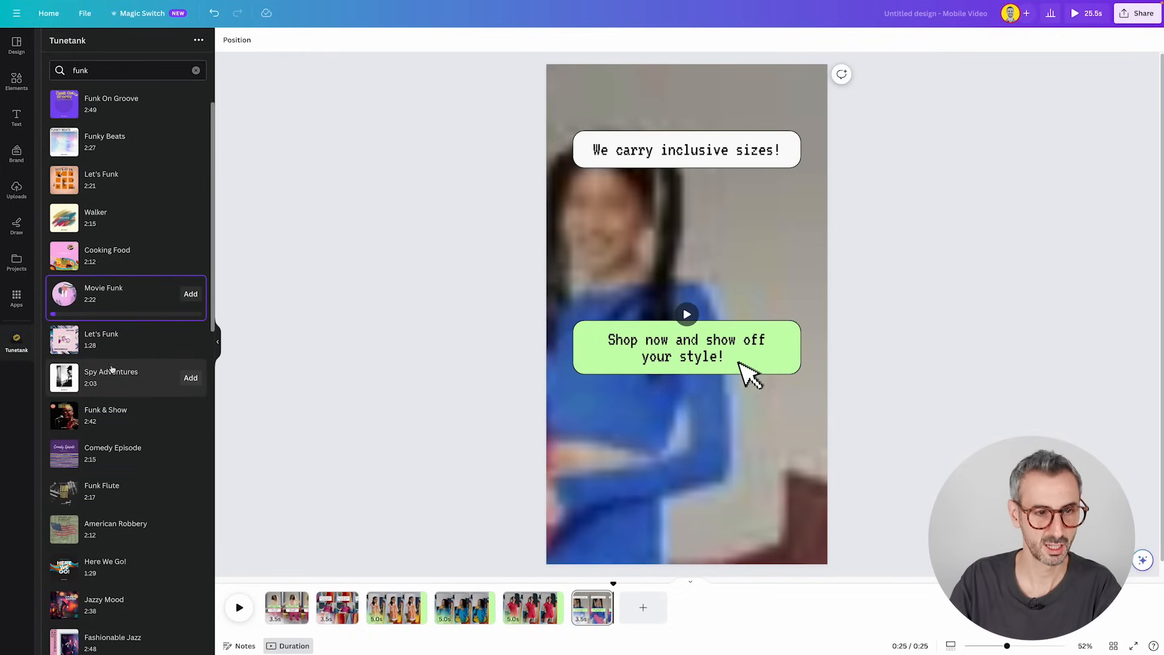
left_click(67, 377)
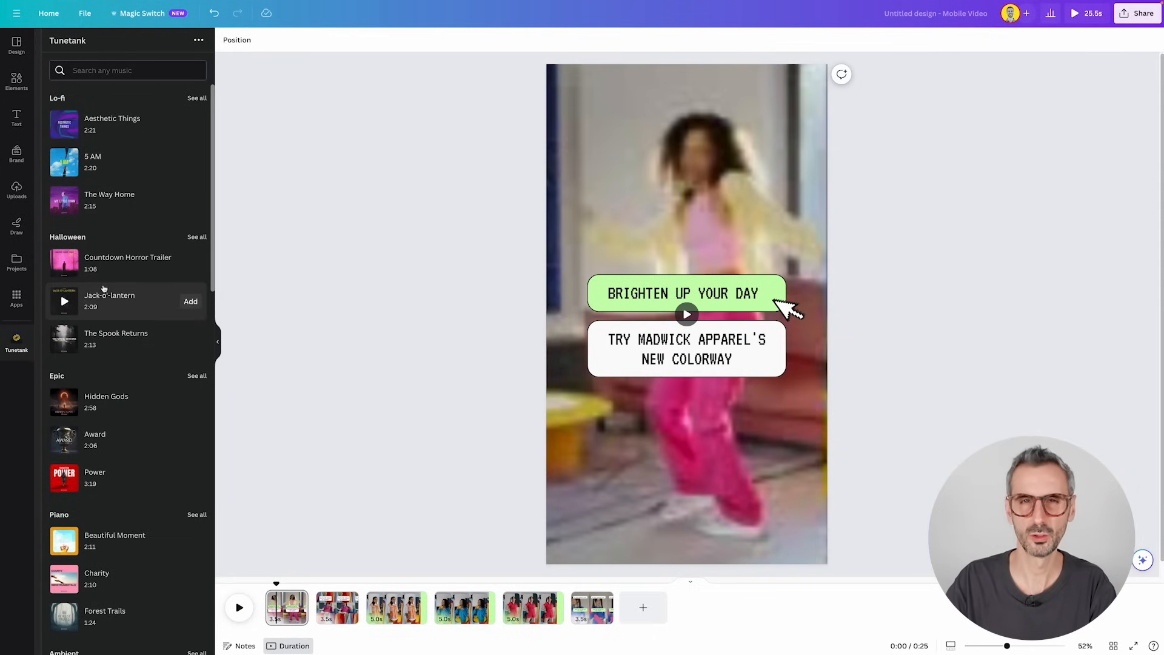
Browse the Tunetank music categories and open the full list of Trap tracks.
scroll(140, 400, "down", 2)
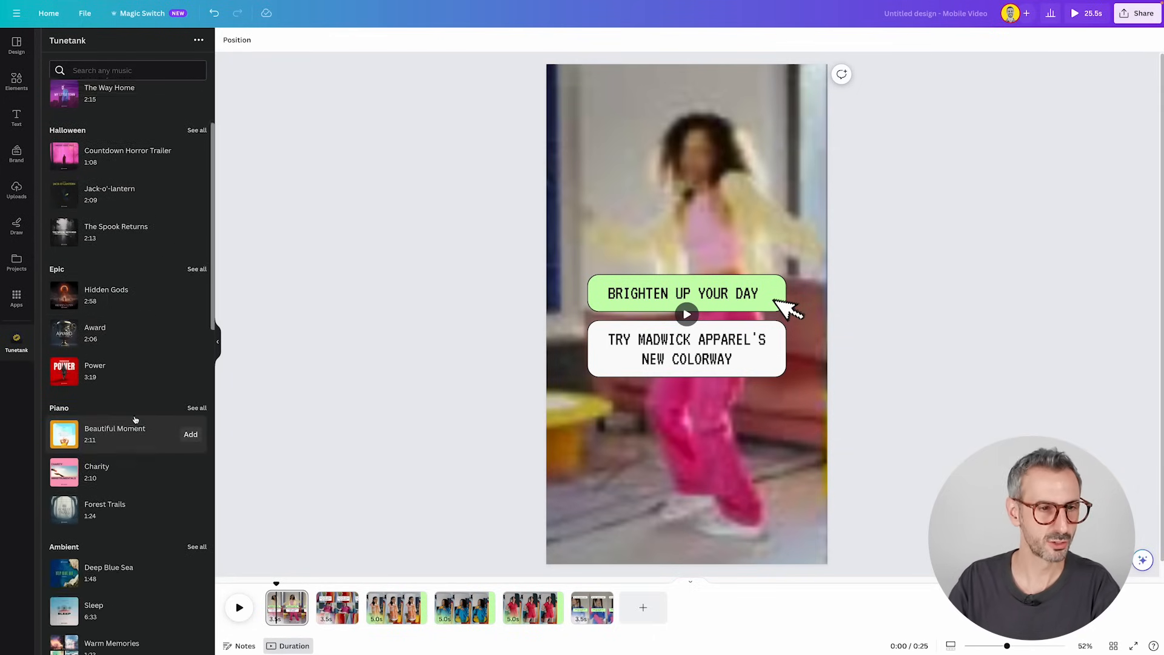
scroll(135, 419, "down", 2)
scroll(134, 423, "up", 4)
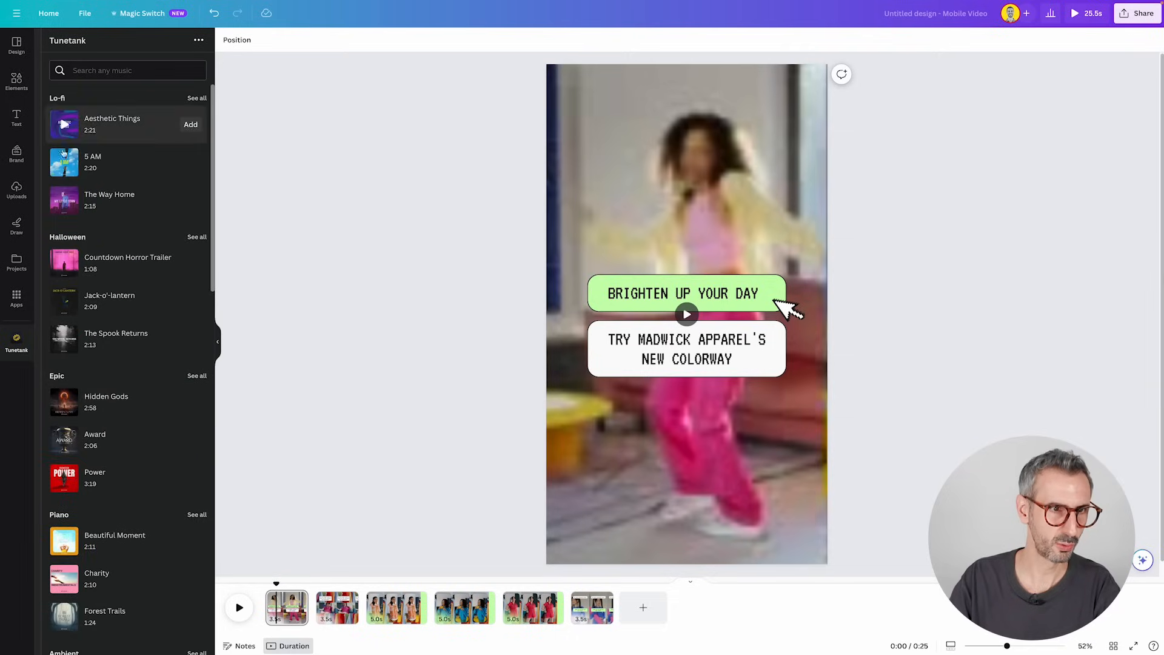
scroll(122, 471, "down", 1)
scroll(122, 470, "down", 6)
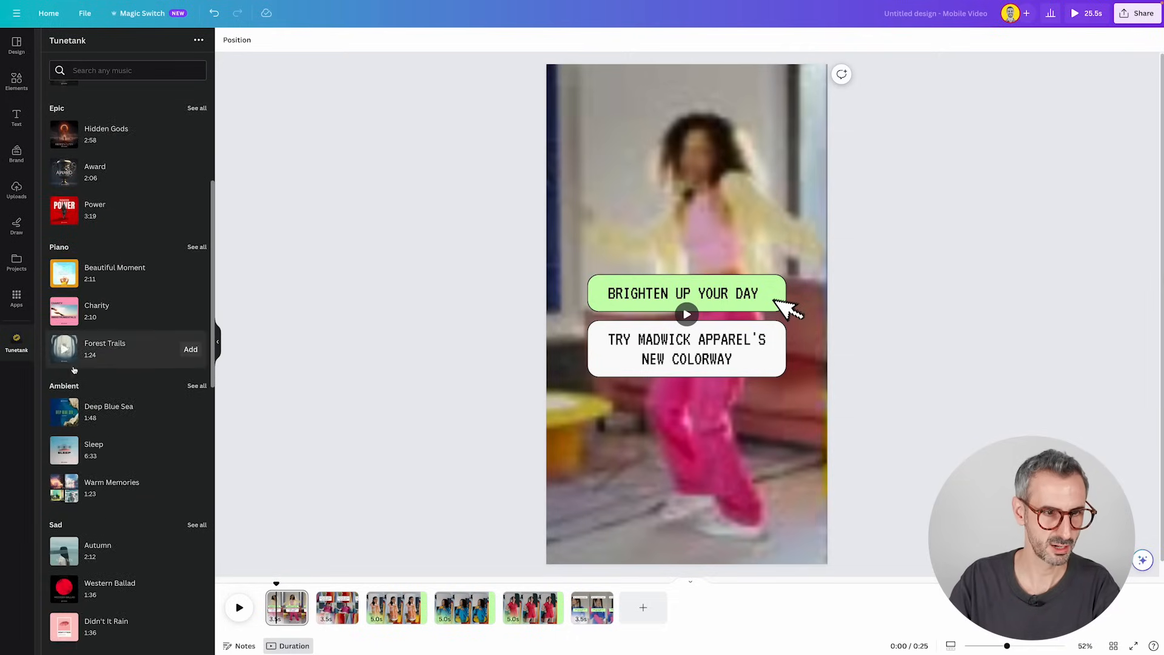
scroll(92, 505, "down", 2)
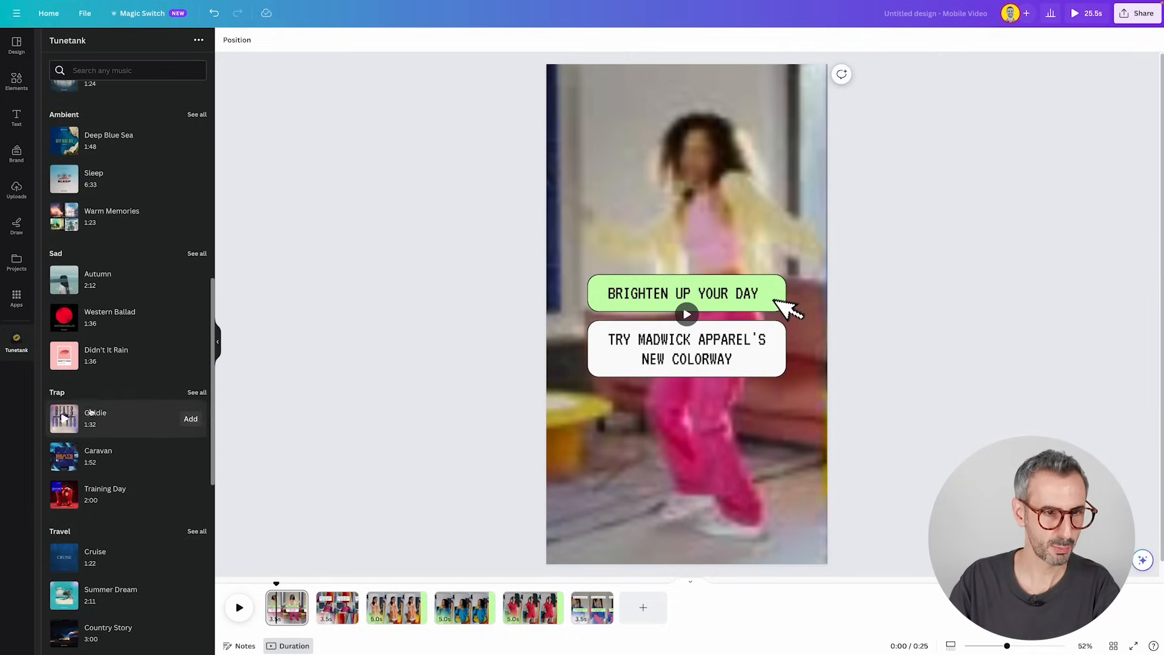
left_click(196, 390)
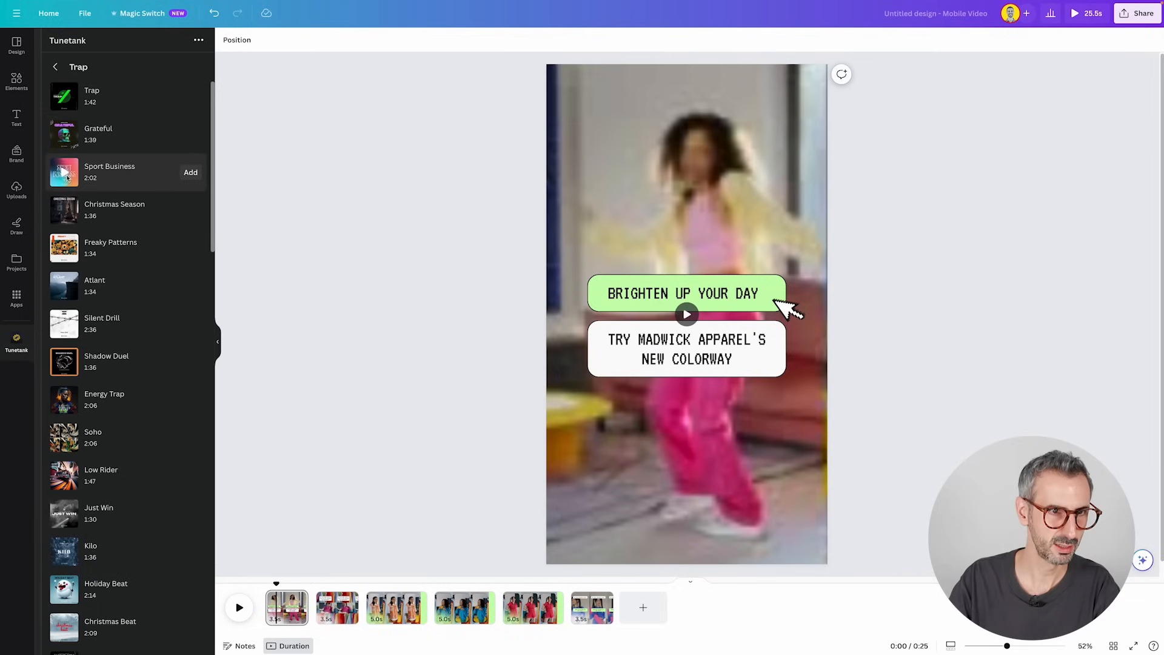
Preview the track "Pure Hype" further down the Trap list.
scroll(94, 385, "down", 1)
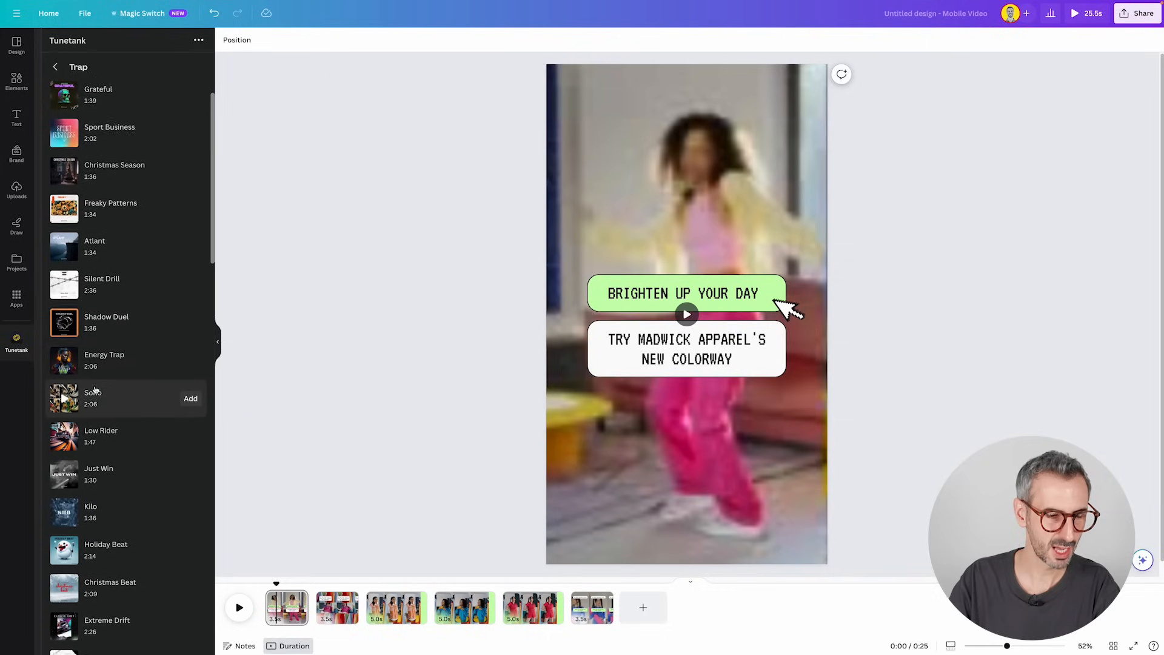
scroll(97, 412, "down", 3)
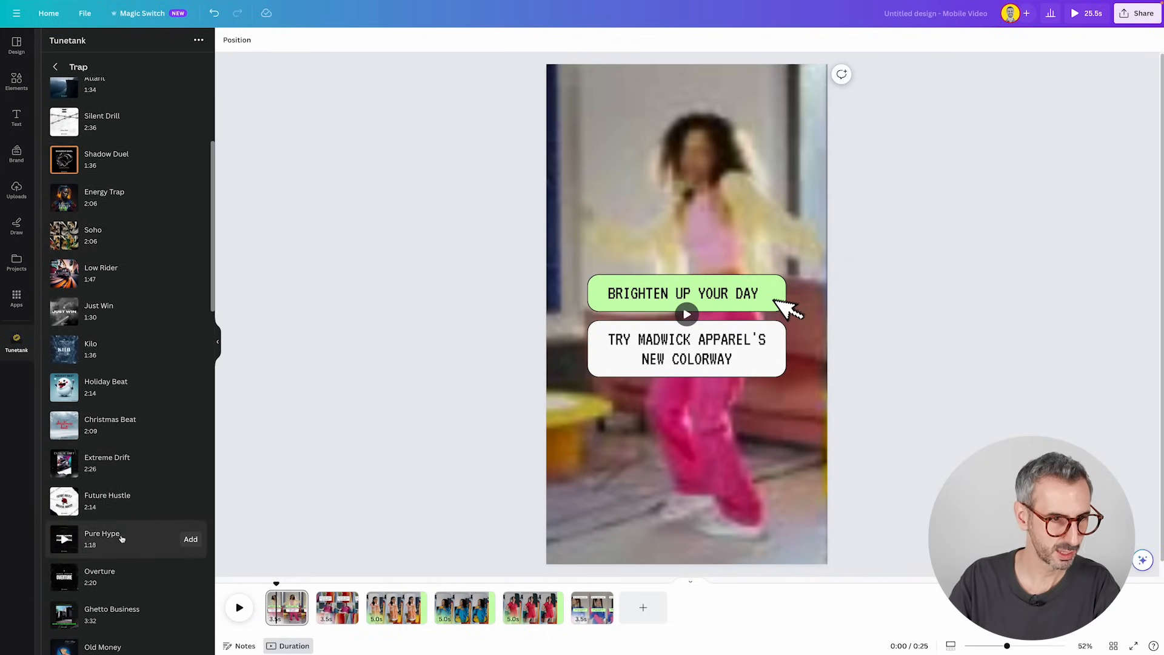
scroll(121, 539, "down", 3)
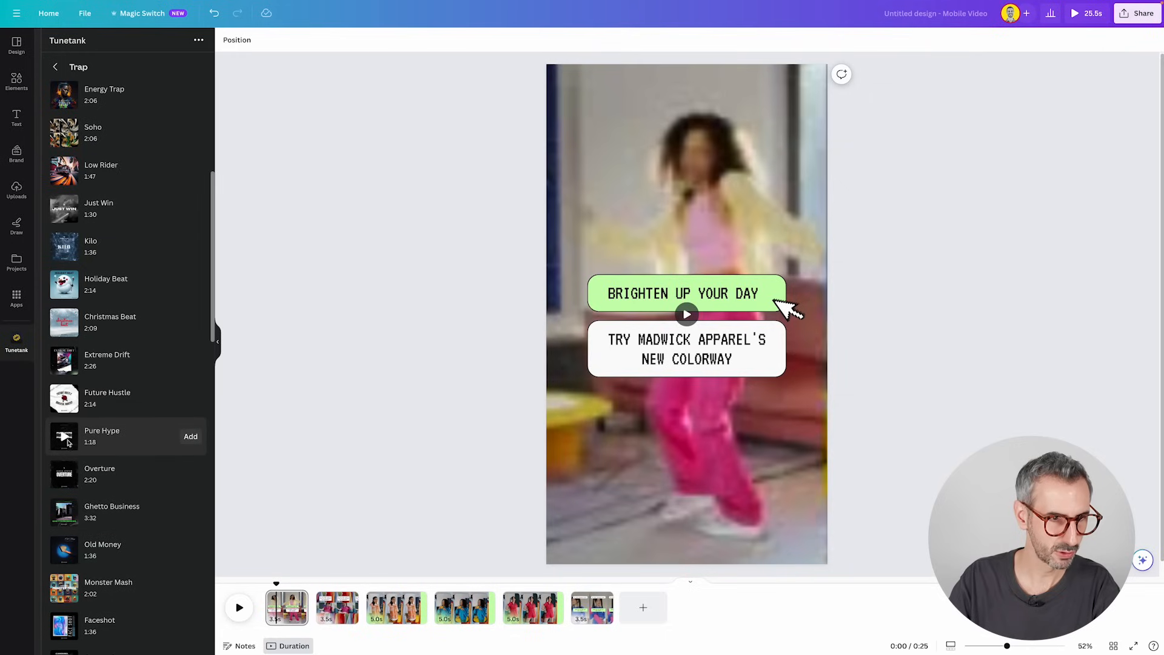
left_click(63, 439)
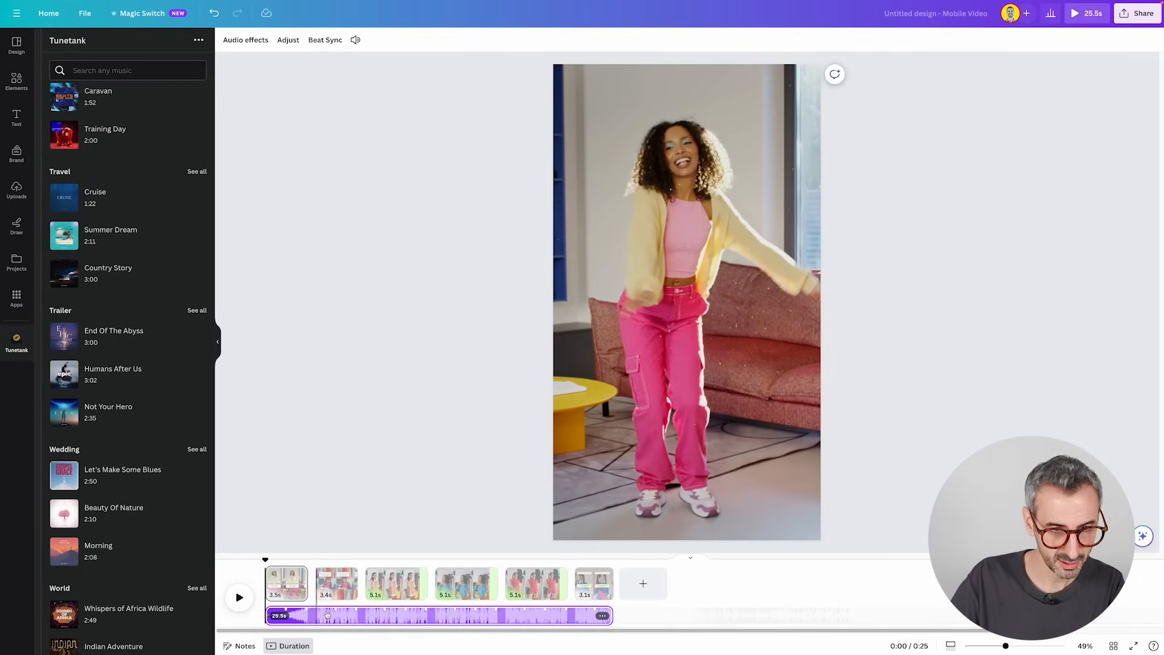
Play part of the video with its soundtrack, pause it, and move the playhead back to about 8 seconds.
left_click(240, 598)
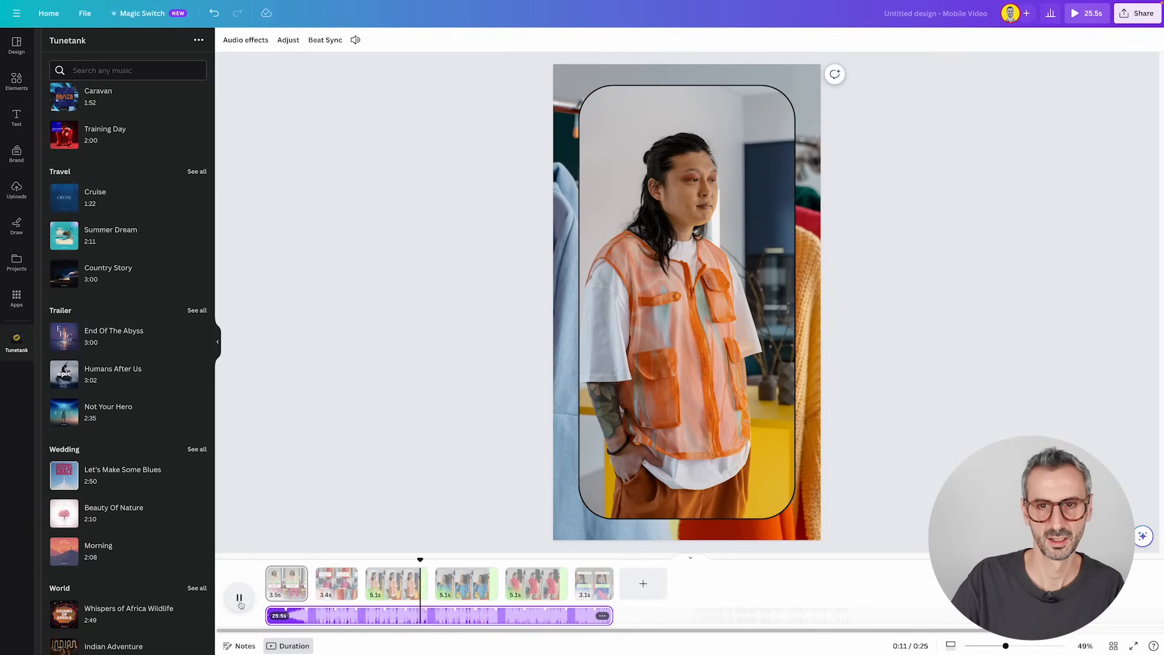
left_click(240, 598)
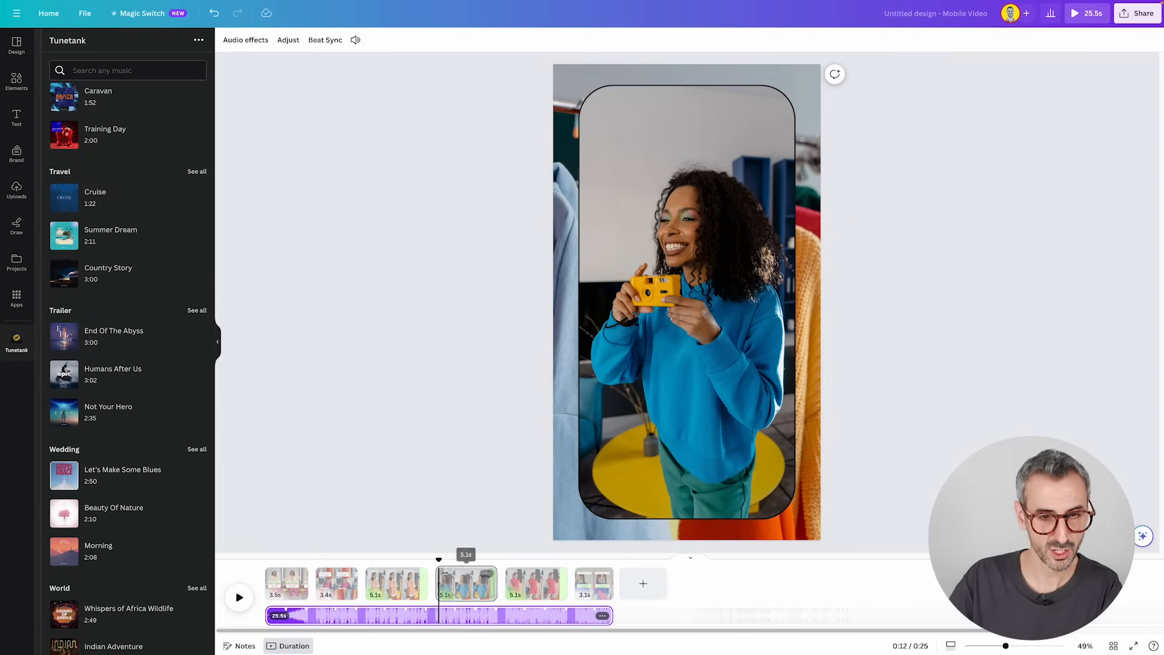
left_click_drag(439, 559, 383, 563)
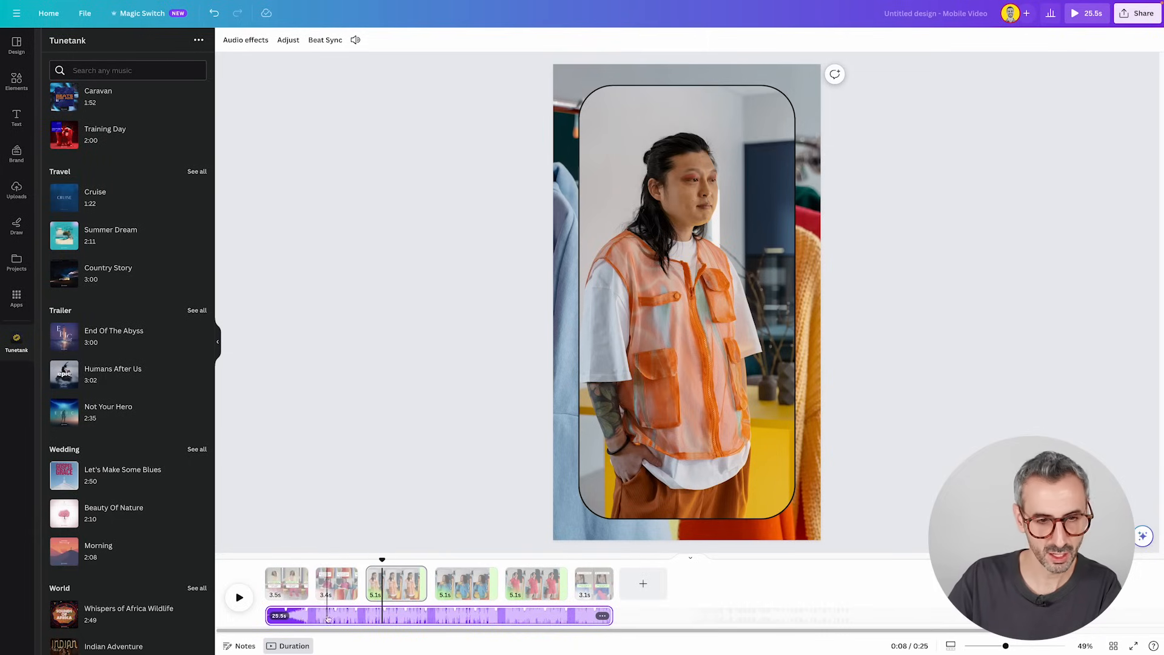
Open the audio track's Adjust mode to view the full waveform around the used section, and leave it.
double_click(327, 617)
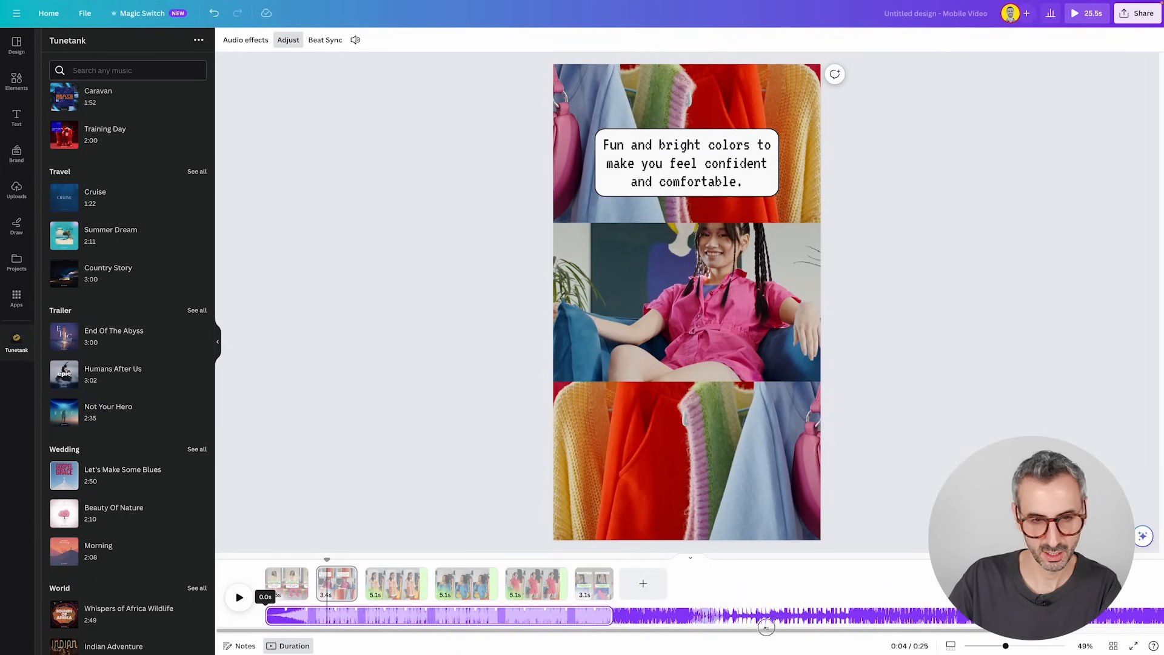
left_click_drag(766, 627, 698, 595)
left_click(729, 582)
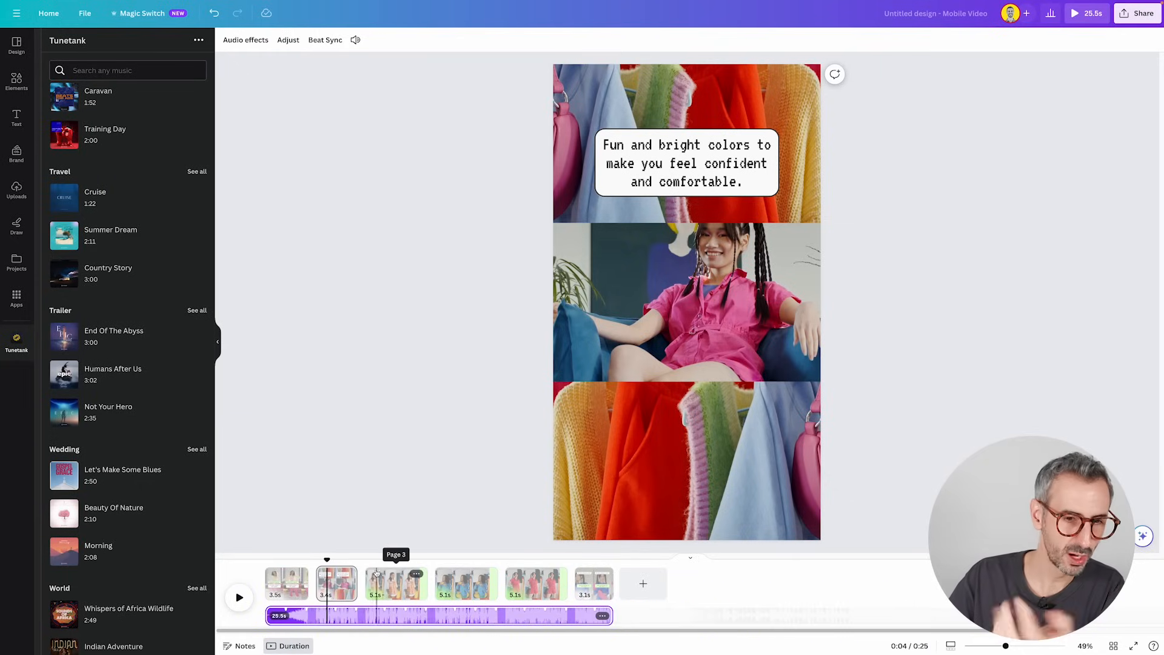
Move the playhead to about 9.4 seconds and view the animation options for the framed photo on page 3.
left_click_drag(328, 558, 403, 556)
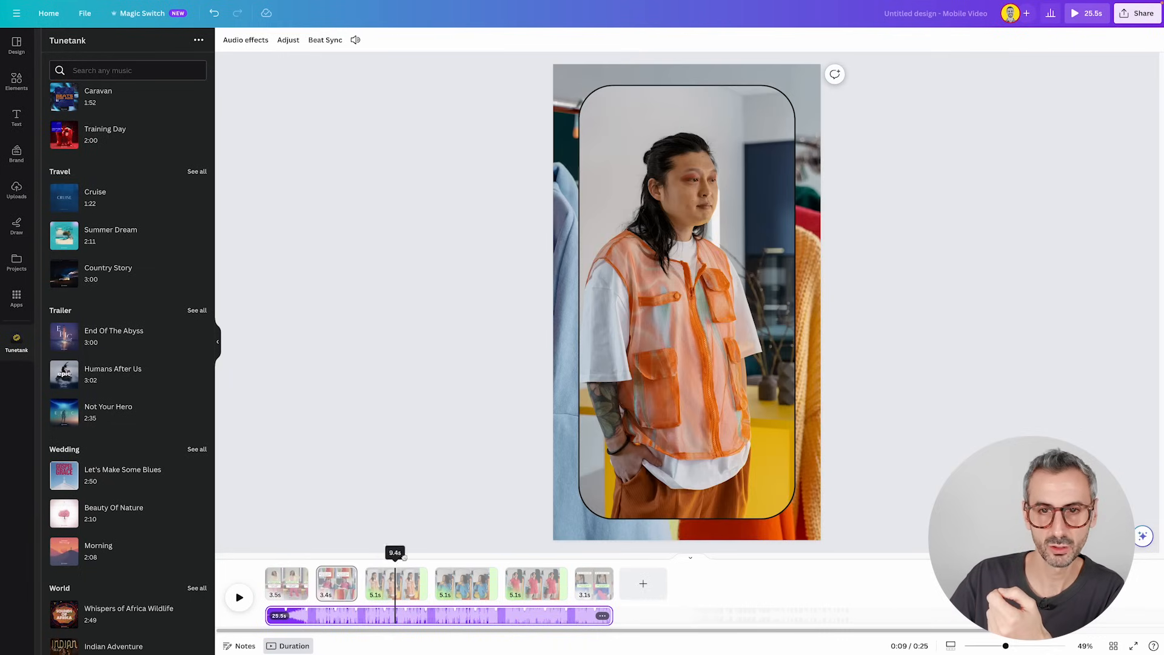
left_click(627, 334)
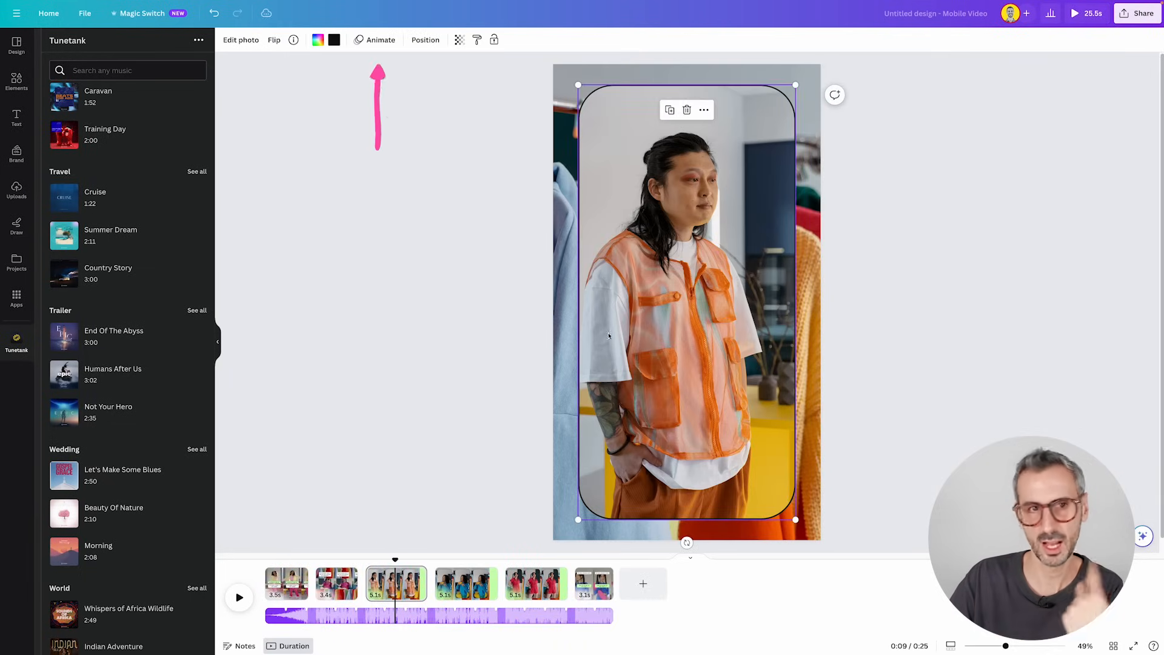
left_click(375, 39)
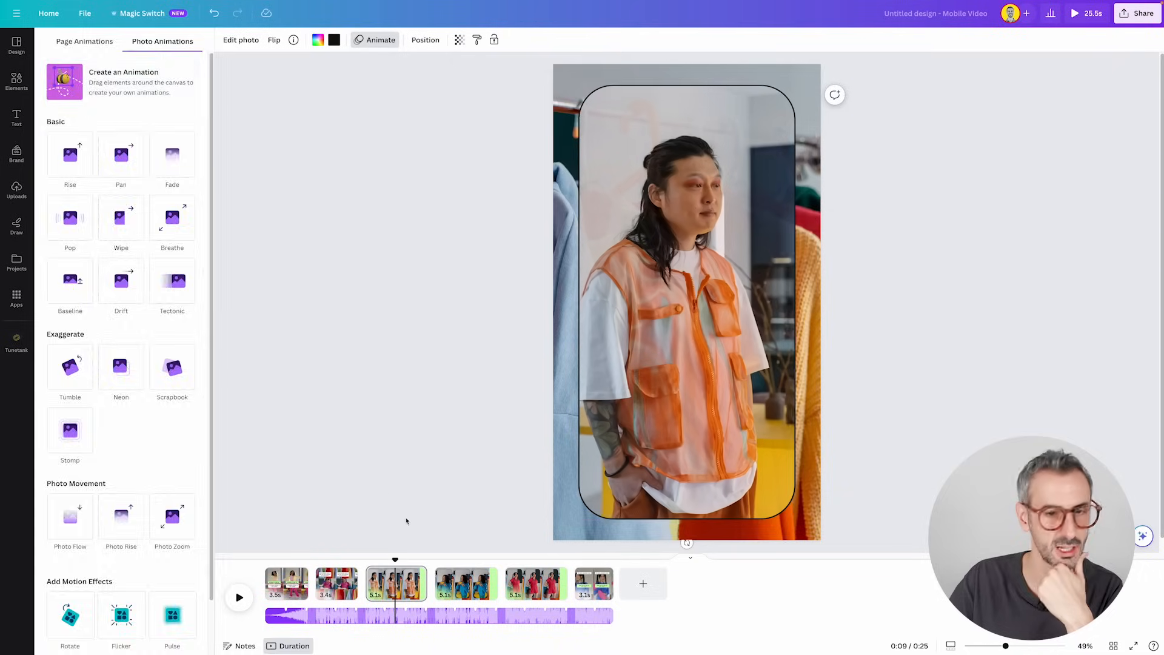
key("Escape")
Apply Magic Animate in the recommended Bold style to all pages and return the playhead to the start.
left_click(288, 575)
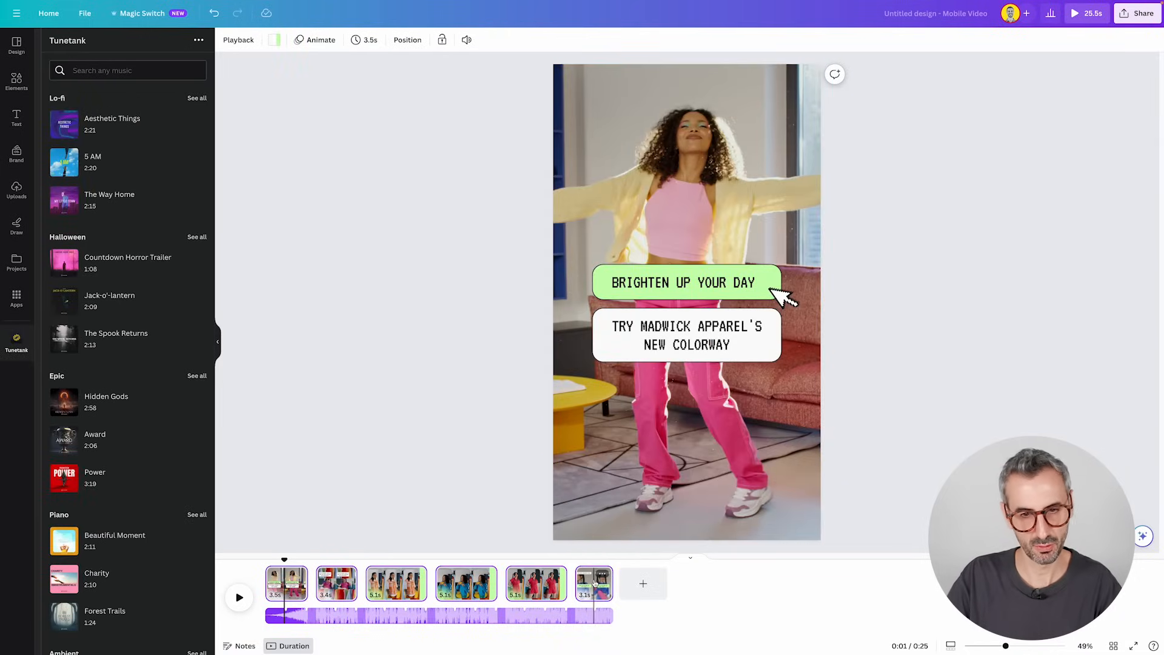
left_click(320, 40)
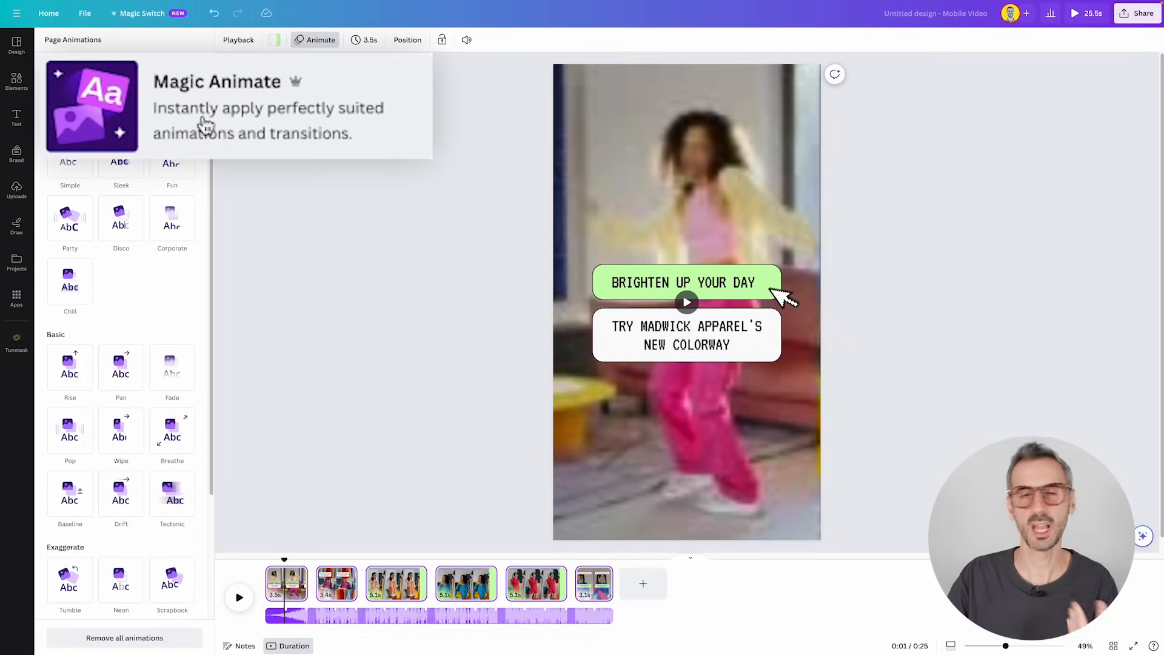
left_click(199, 141)
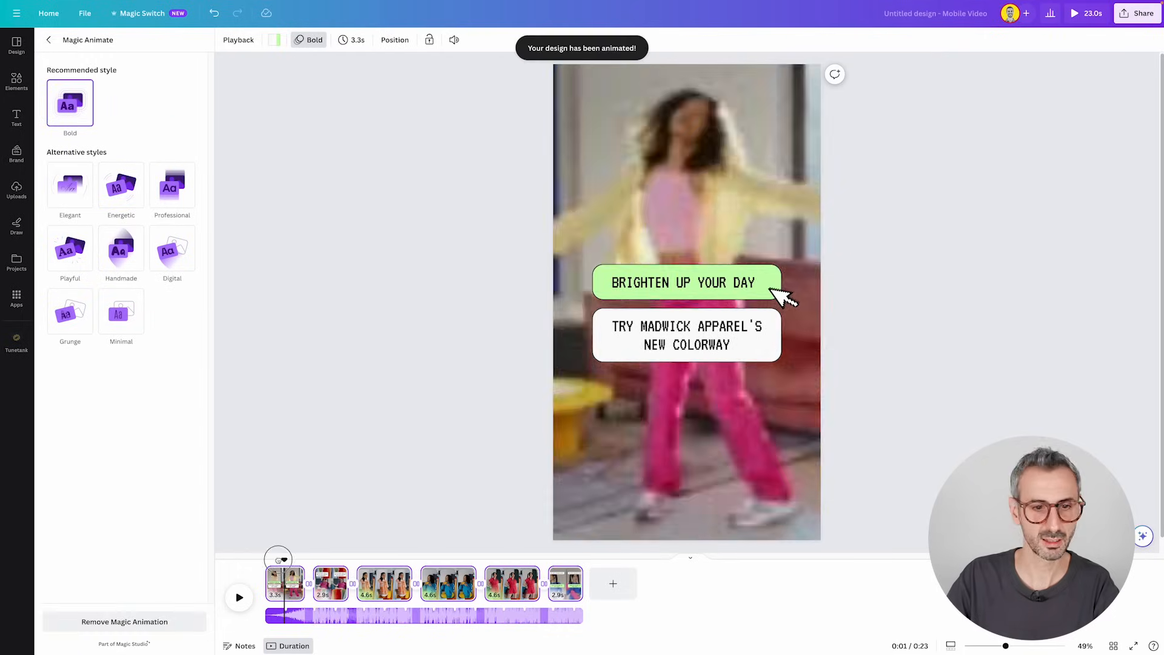
left_click(259, 558)
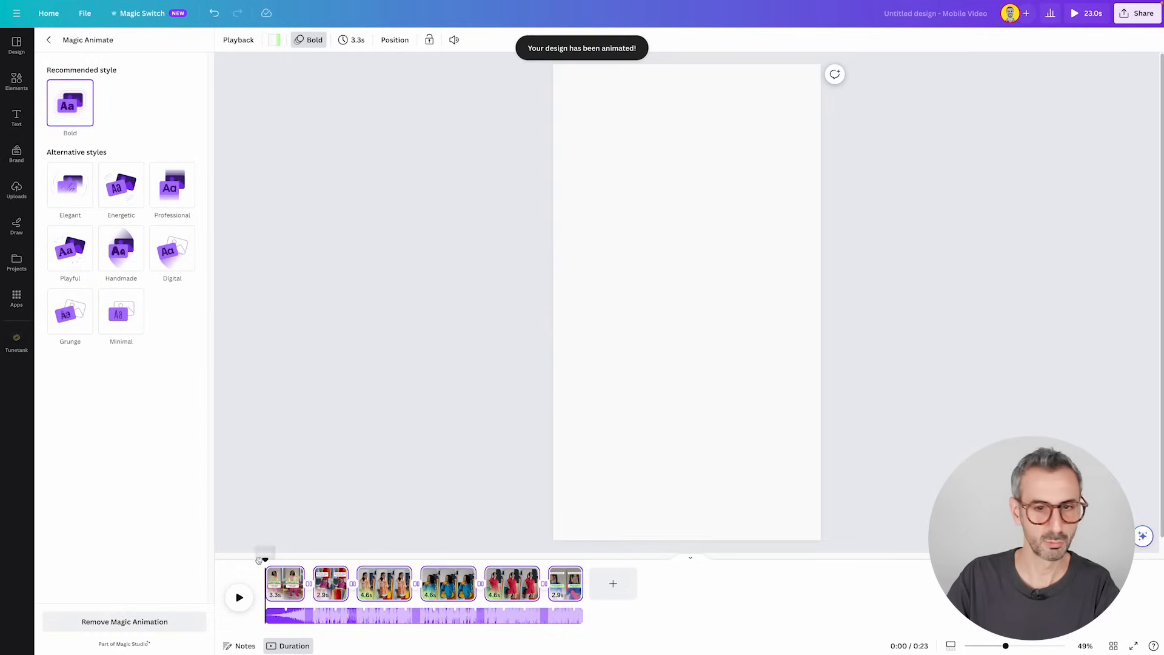
Play the animated video with its soundtrack up to about 12 seconds, and browse the music categories in the Tunetank app.
left_click(240, 597)
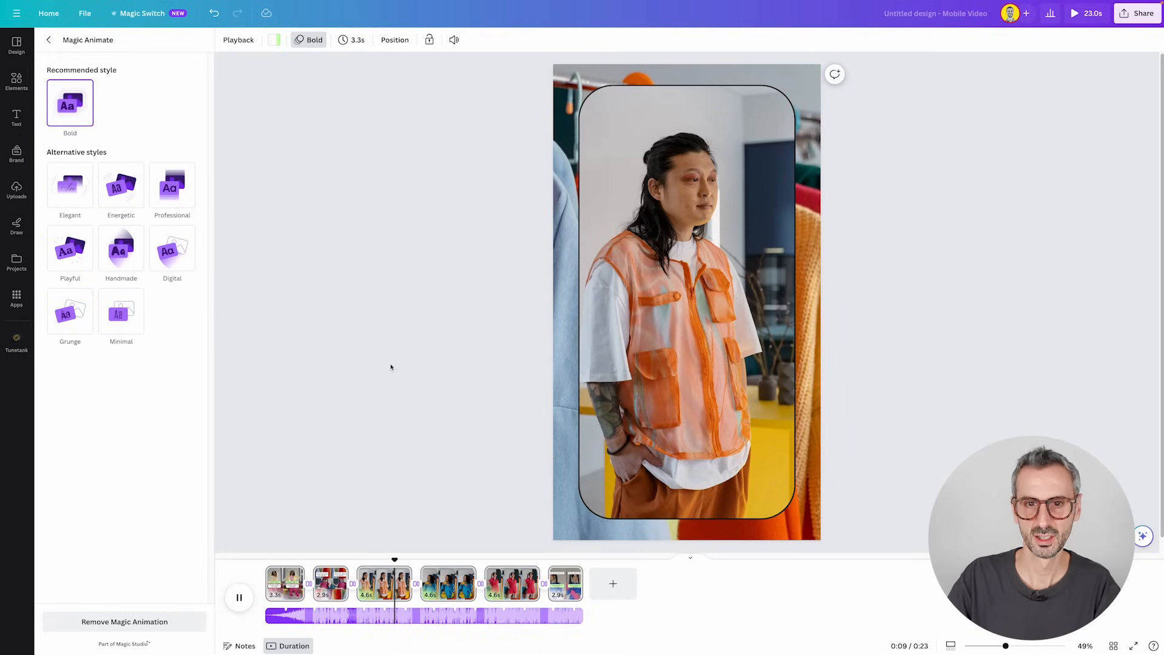
left_click(239, 599)
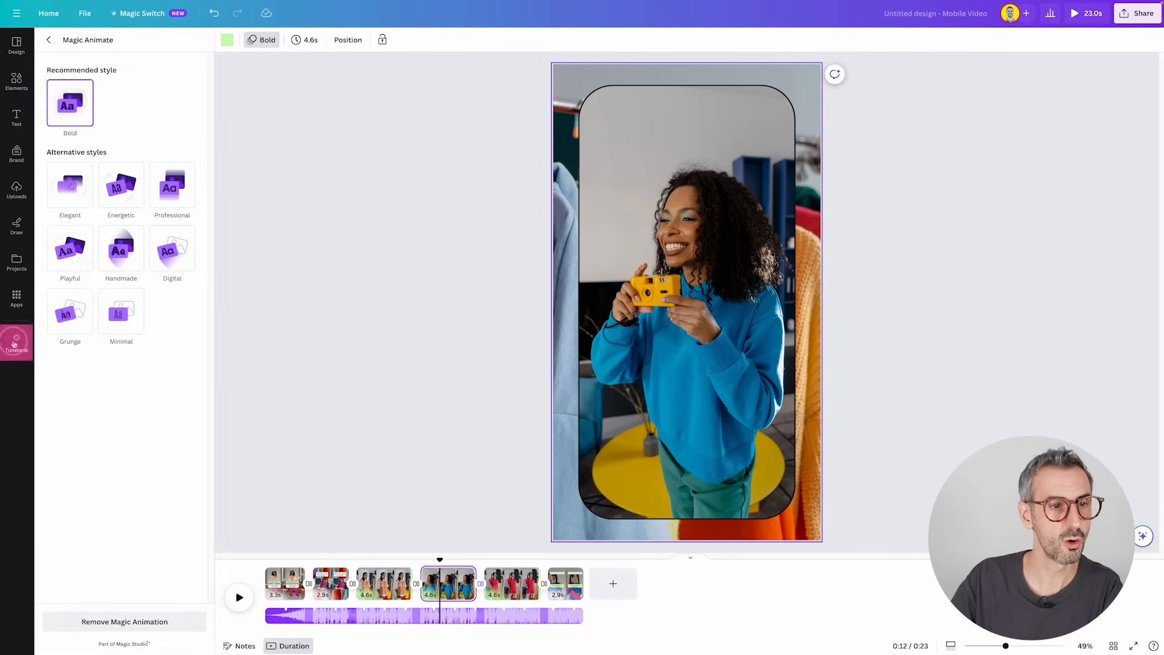
left_click(18, 343)
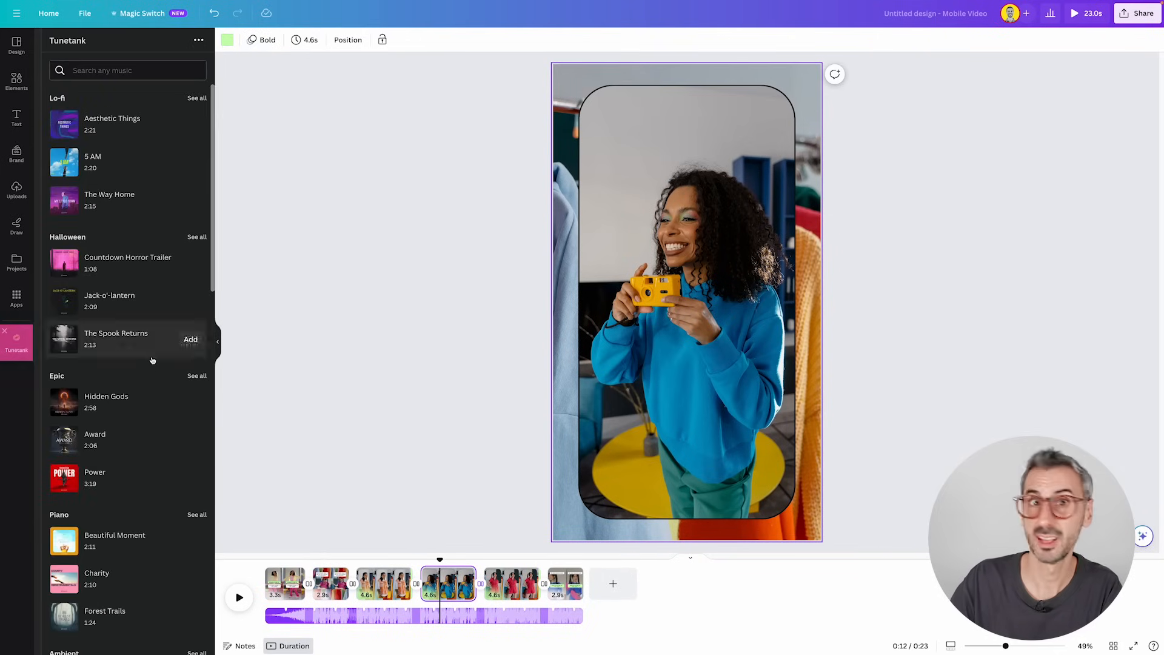
scroll(159, 424, "down", 10)
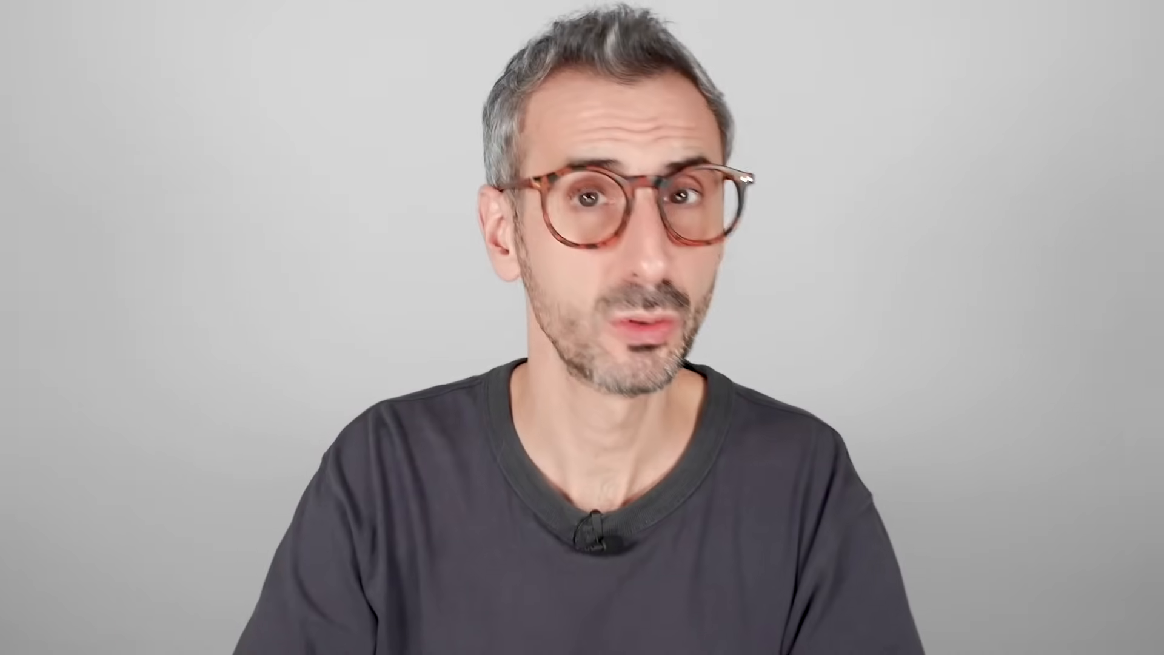
Search the Canva apps for "shade" and open the Shade app in the blank presentation.
left_click(16, 297)
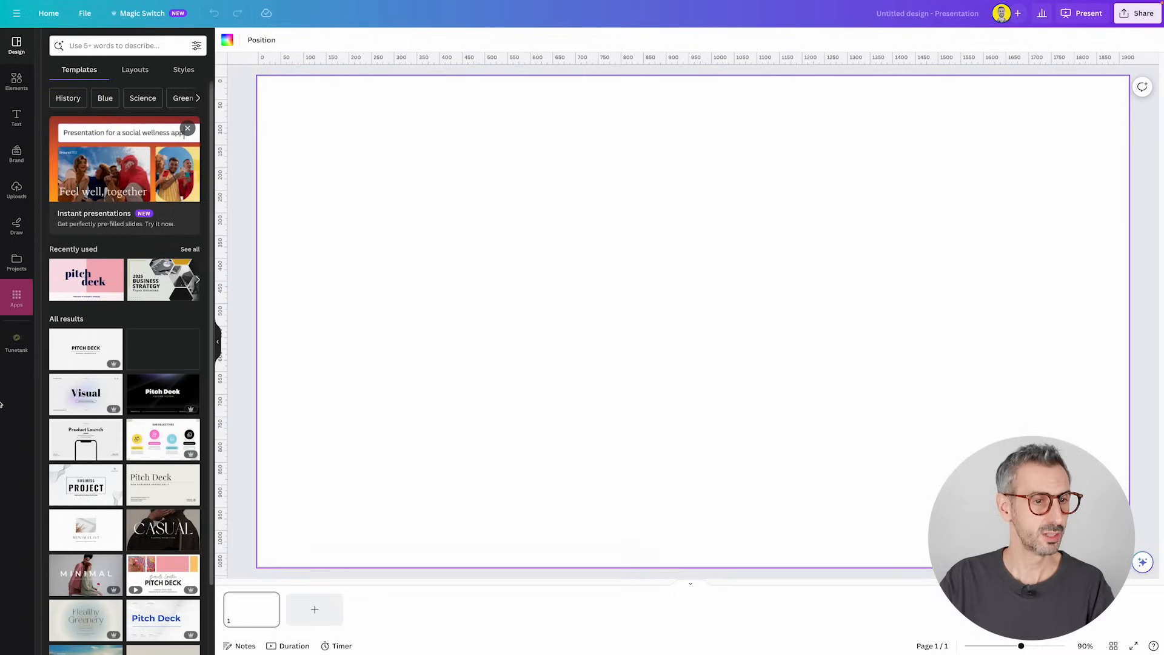
left_click(99, 52)
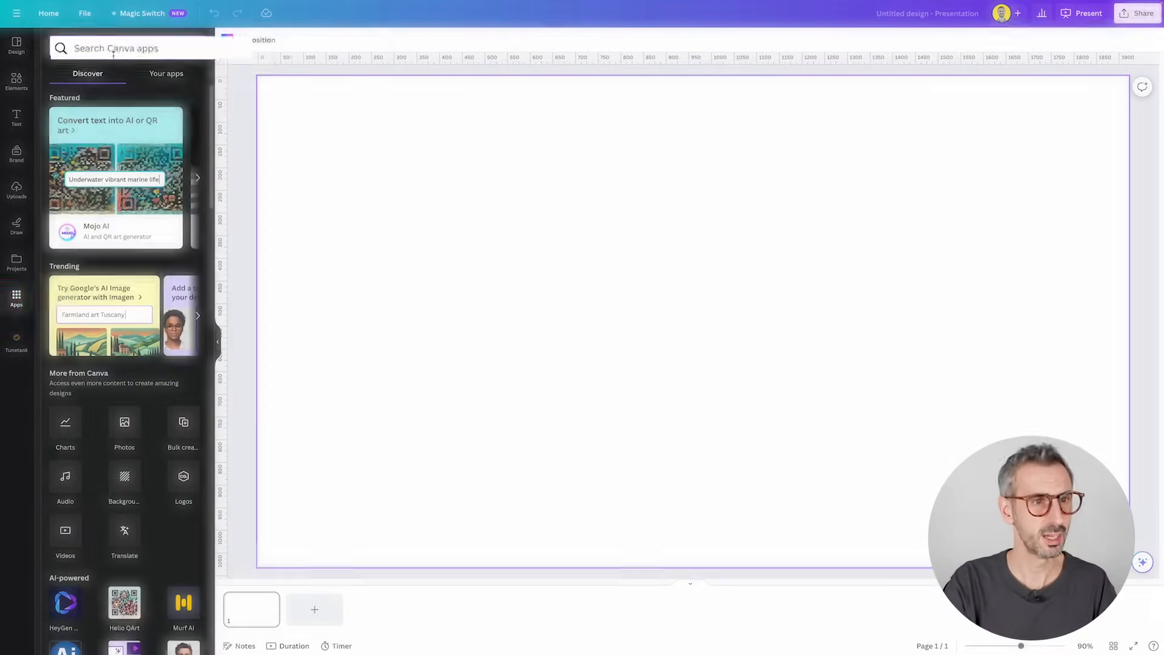
type("shade")
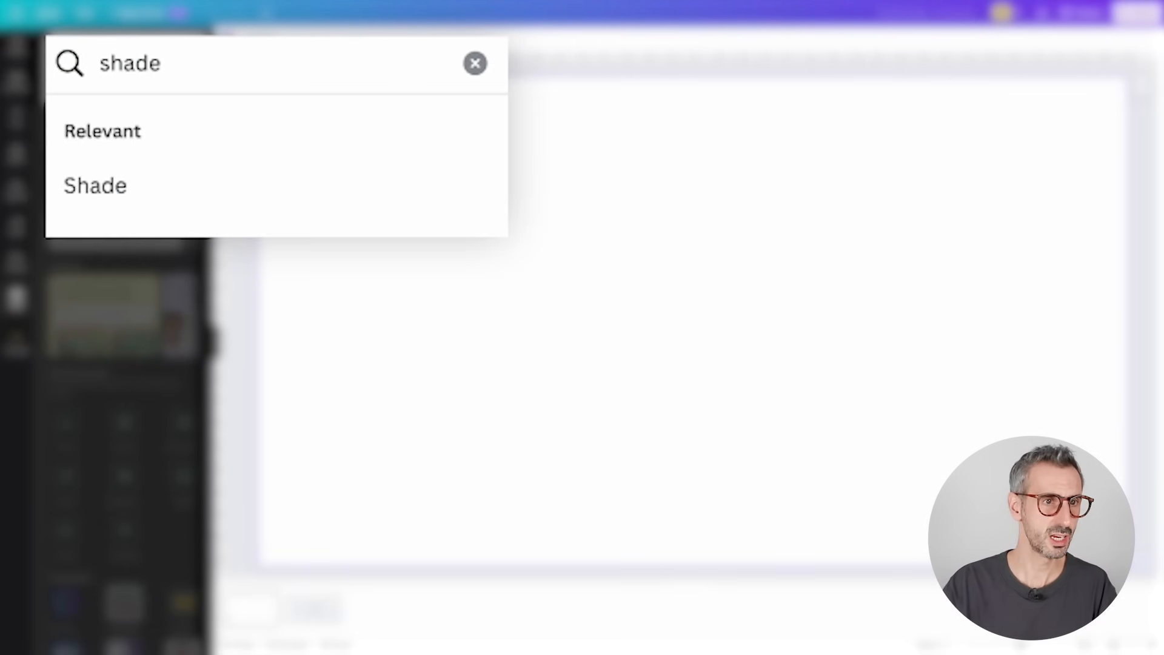
left_click(95, 184)
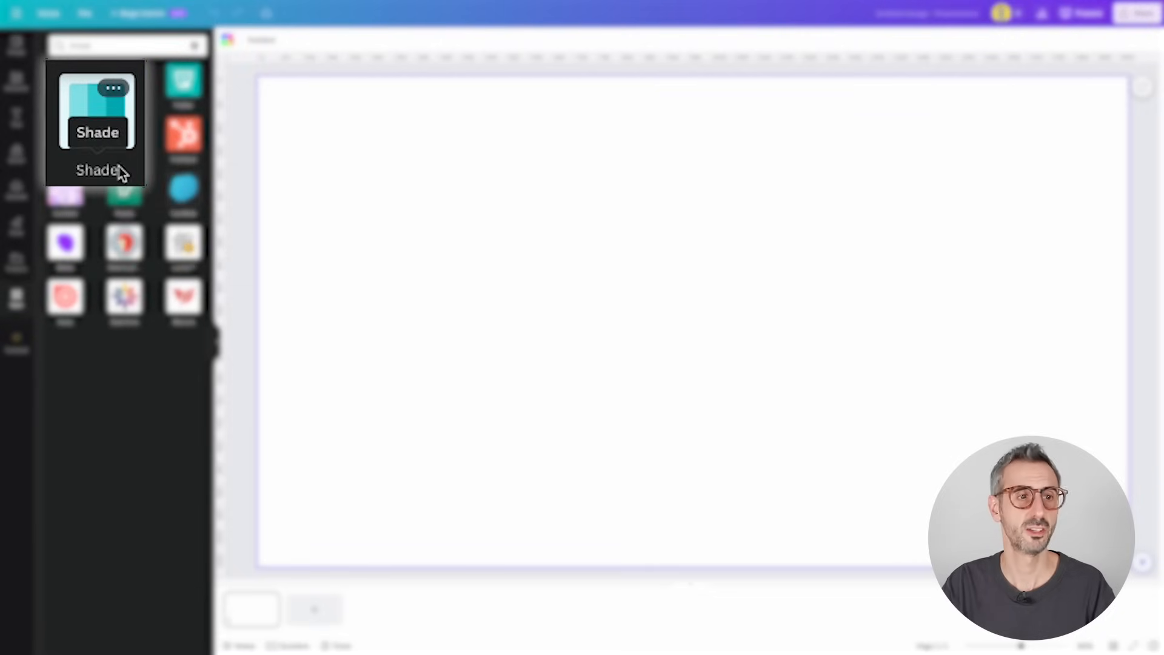
left_click(90, 114)
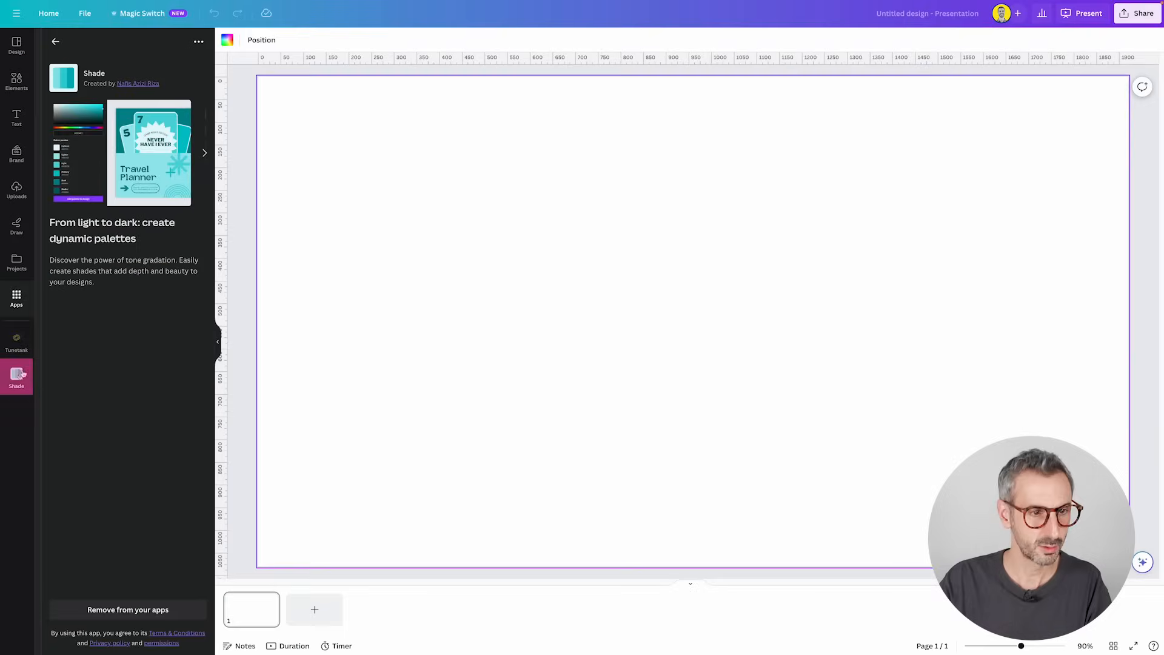
left_click(18, 374)
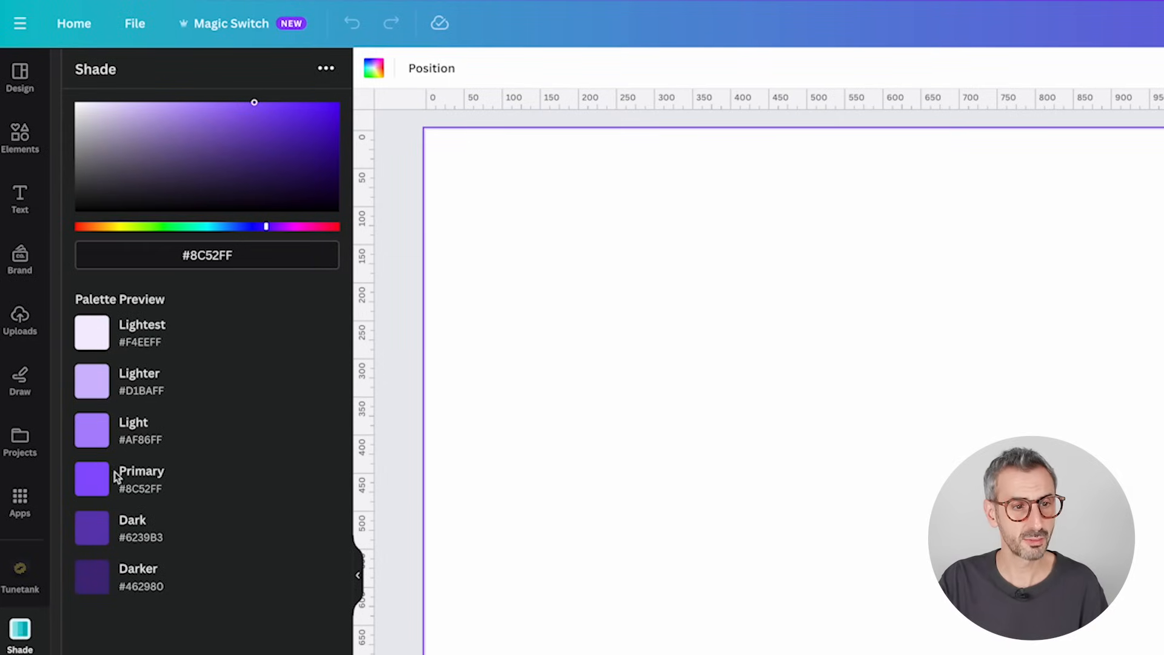
Examine the Primary color in Shade's palette preview and select its hex code in the color field, leaving the code as is.
left_click(145, 491)
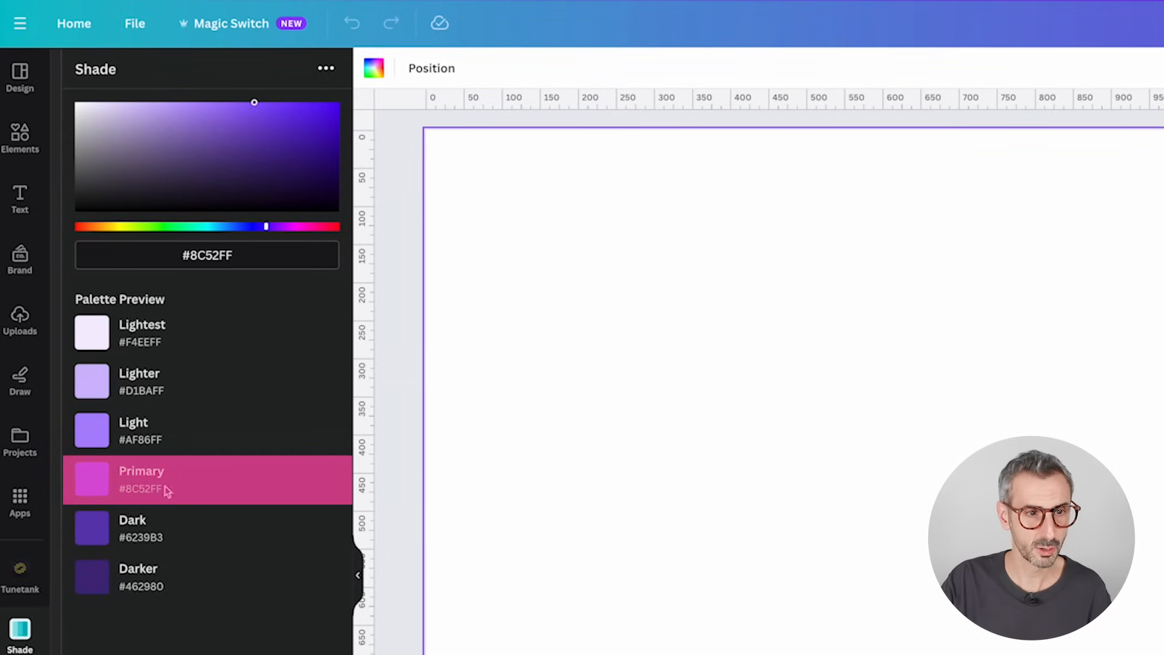
left_click(119, 467)
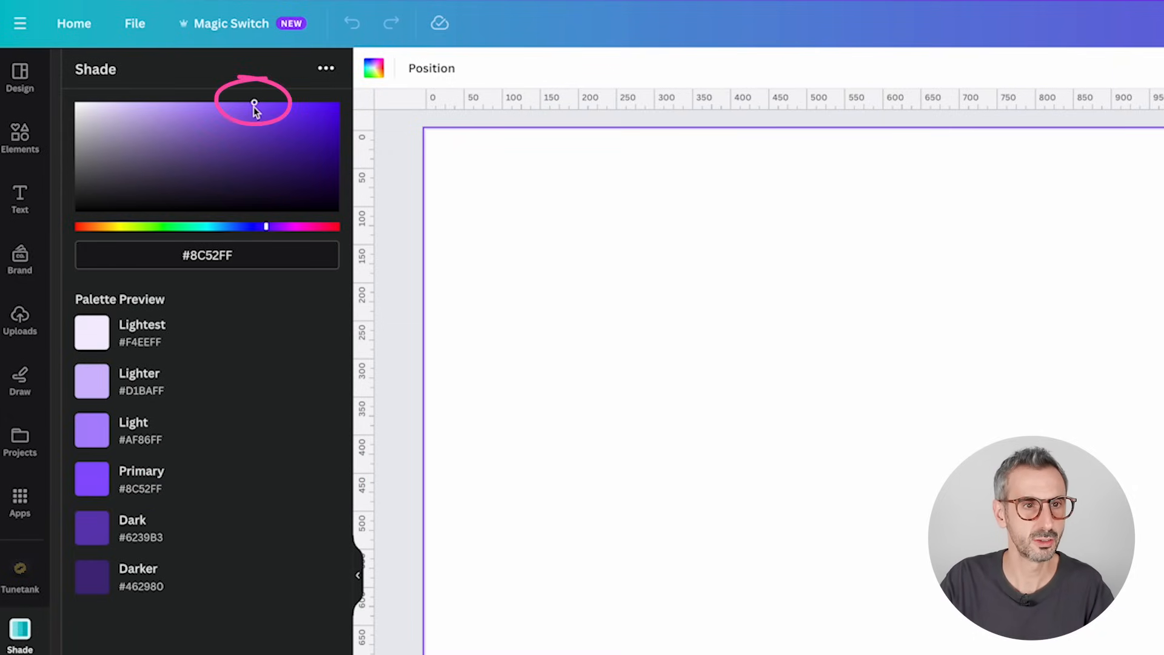
left_click(205, 254)
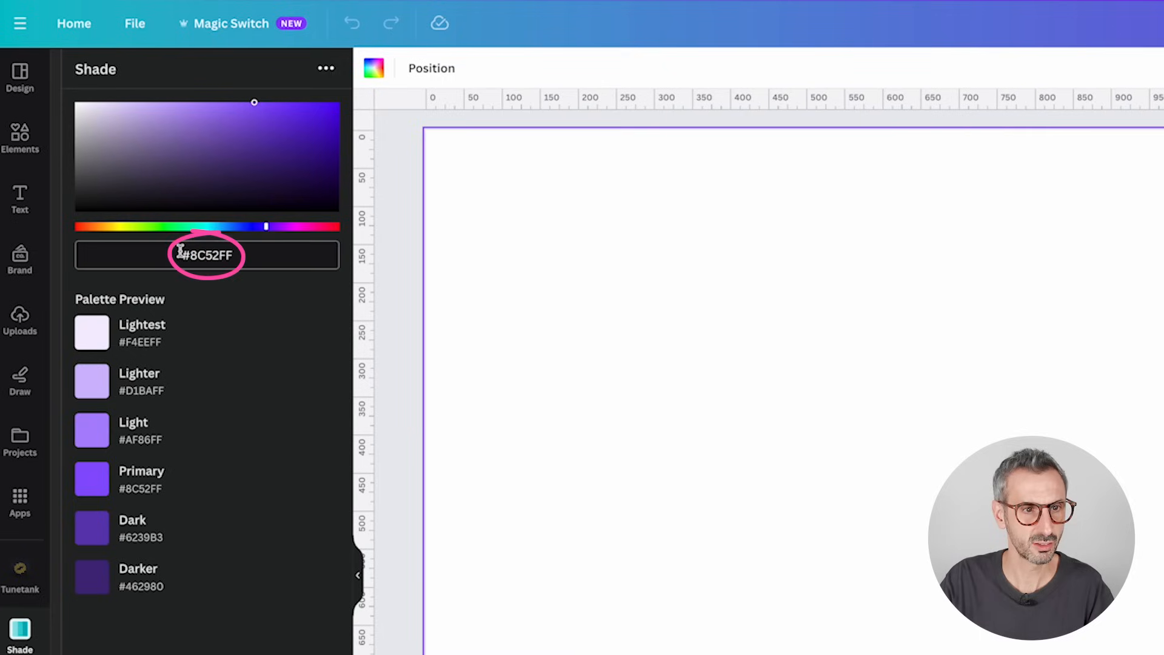
left_click_drag(174, 253, 252, 253)
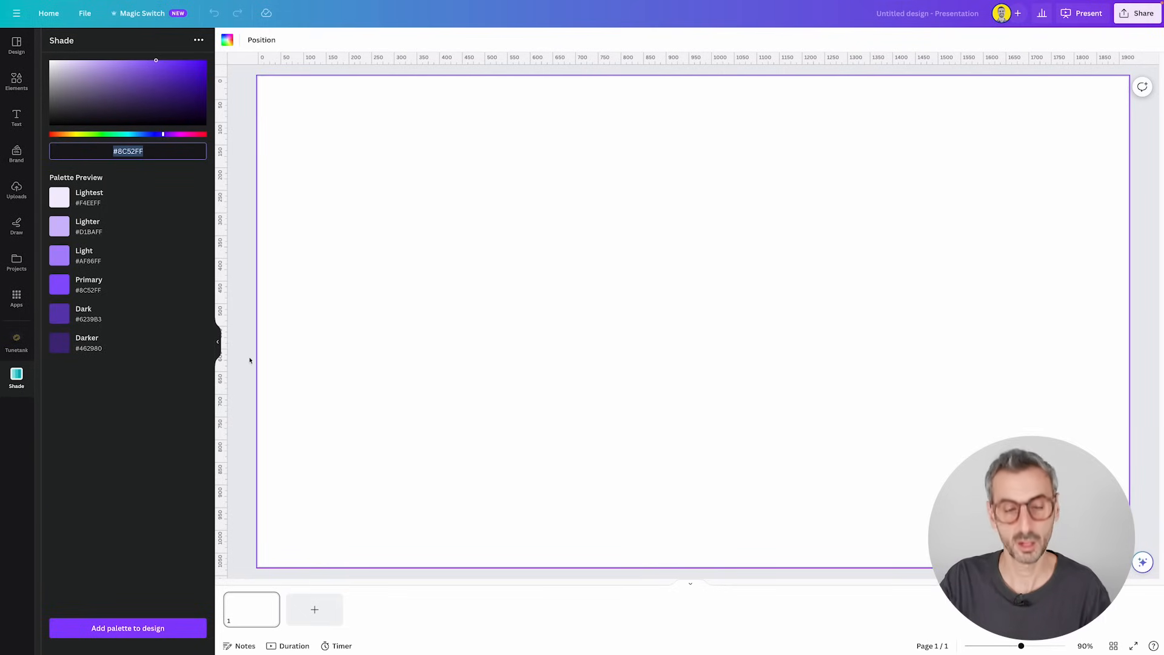
left_click(298, 319)
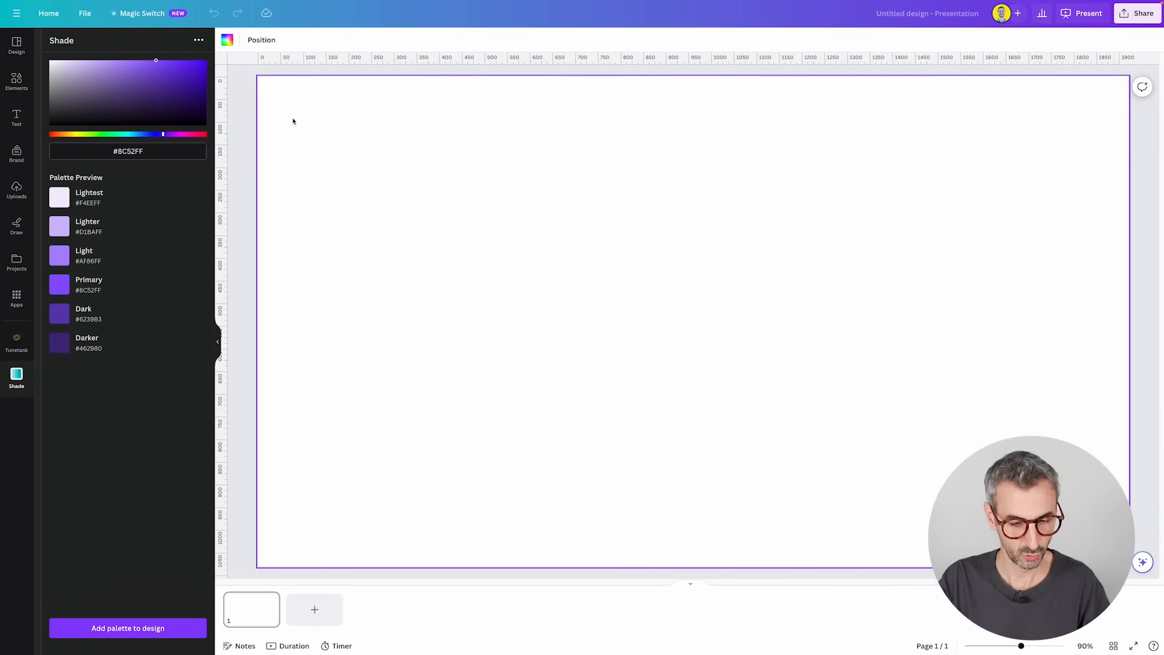
Add a square shape near the page's upper-left corner and resize it to about 132 by 132.
key("r")
left_click_drag(743, 277, 434, 160)
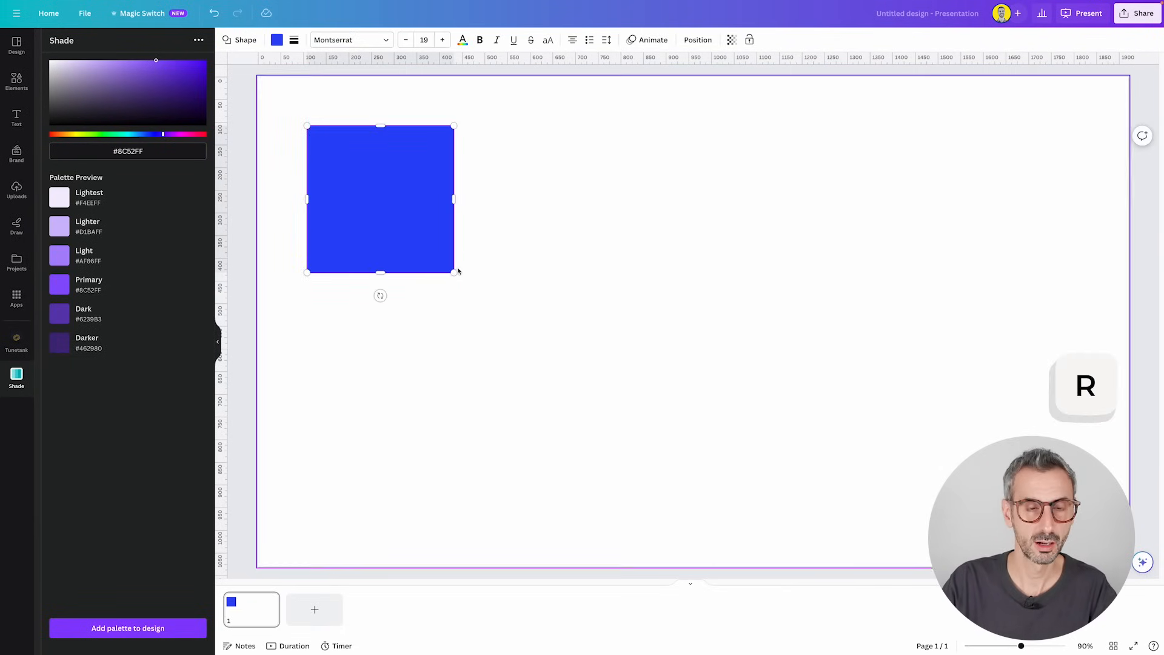
left_click_drag(454, 272, 366, 185)
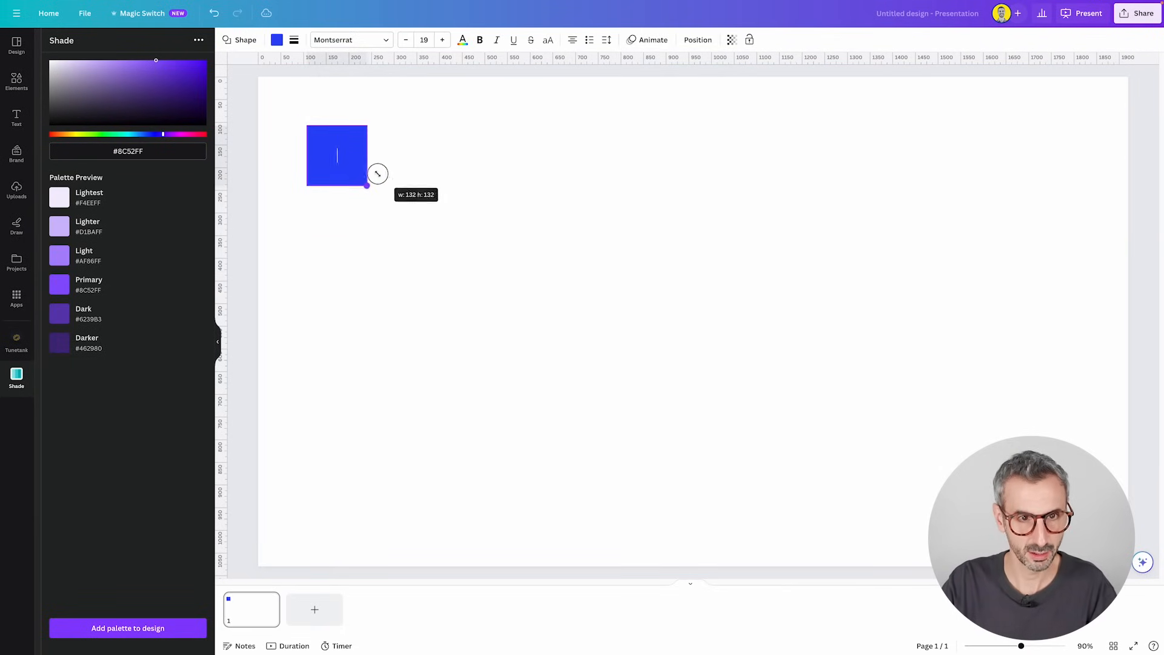
Fill the square with the pink #FF46A4 from the first brand color palette.
left_click(276, 41)
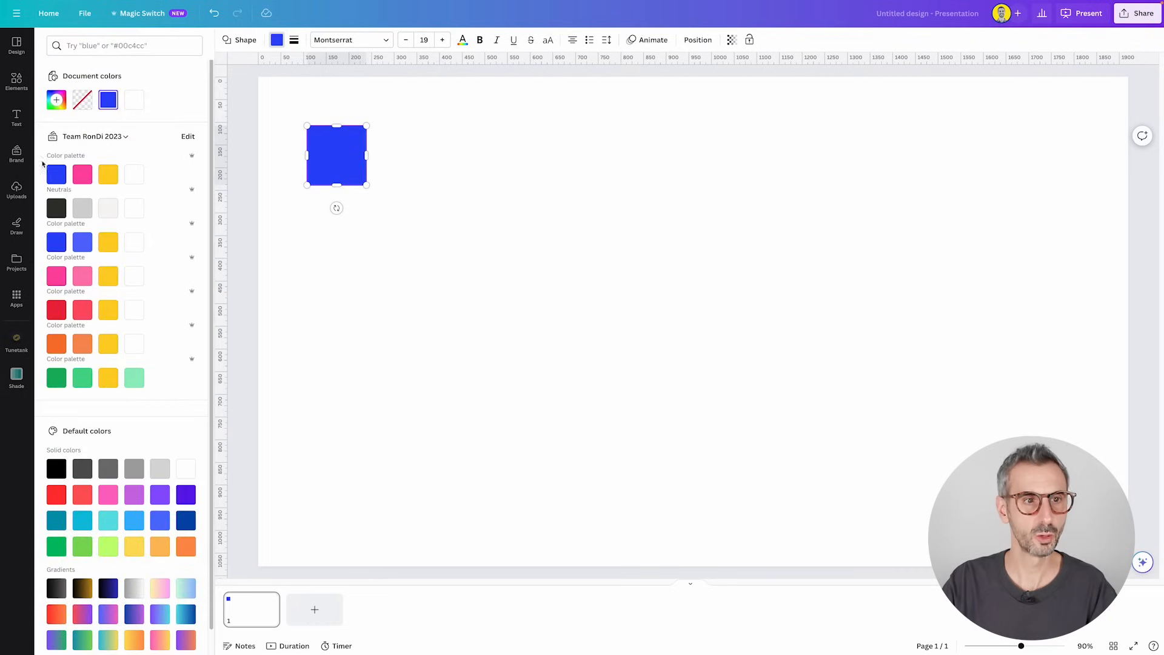
mouse_move(67, 200)
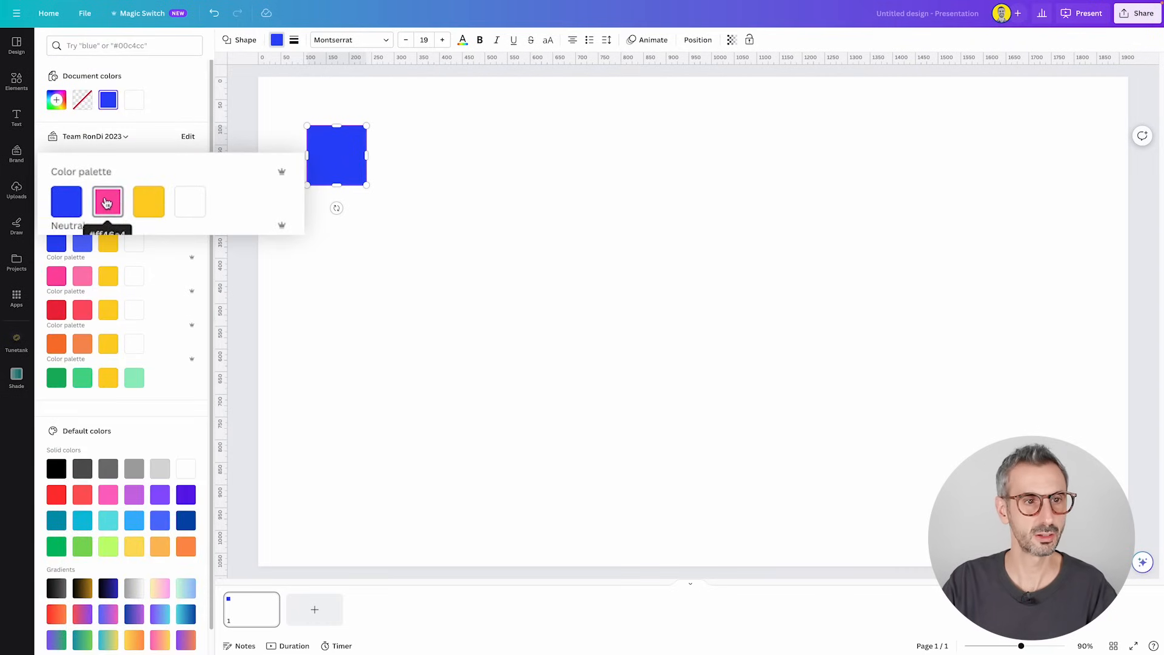
left_click(106, 203)
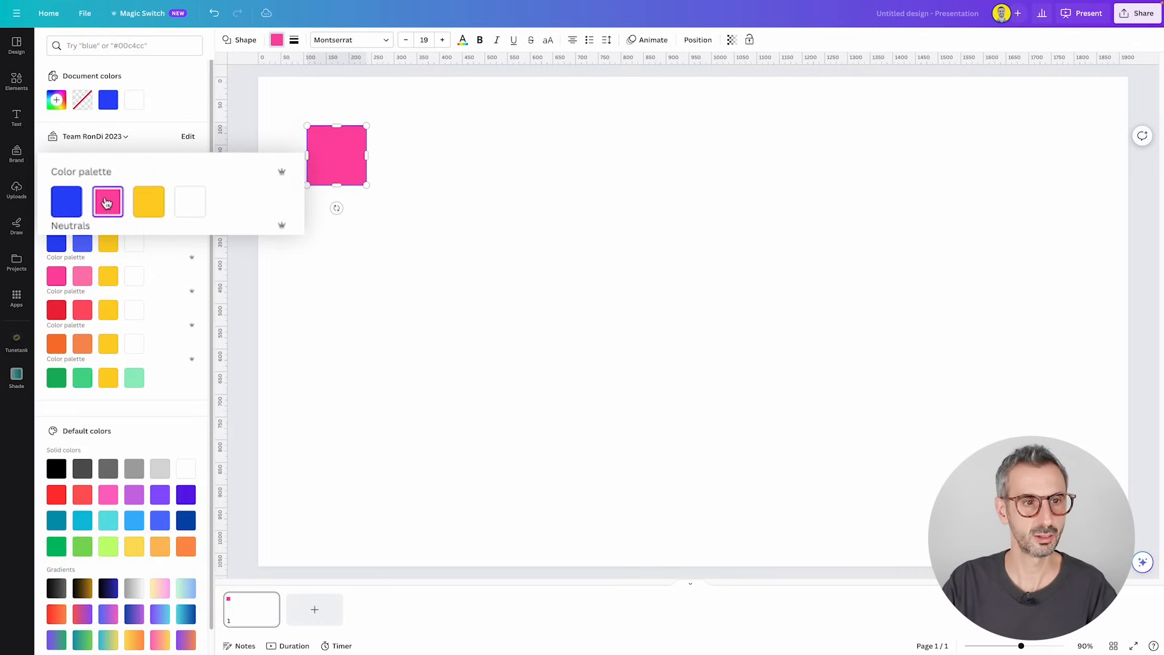
left_click(440, 189)
left_click(318, 149)
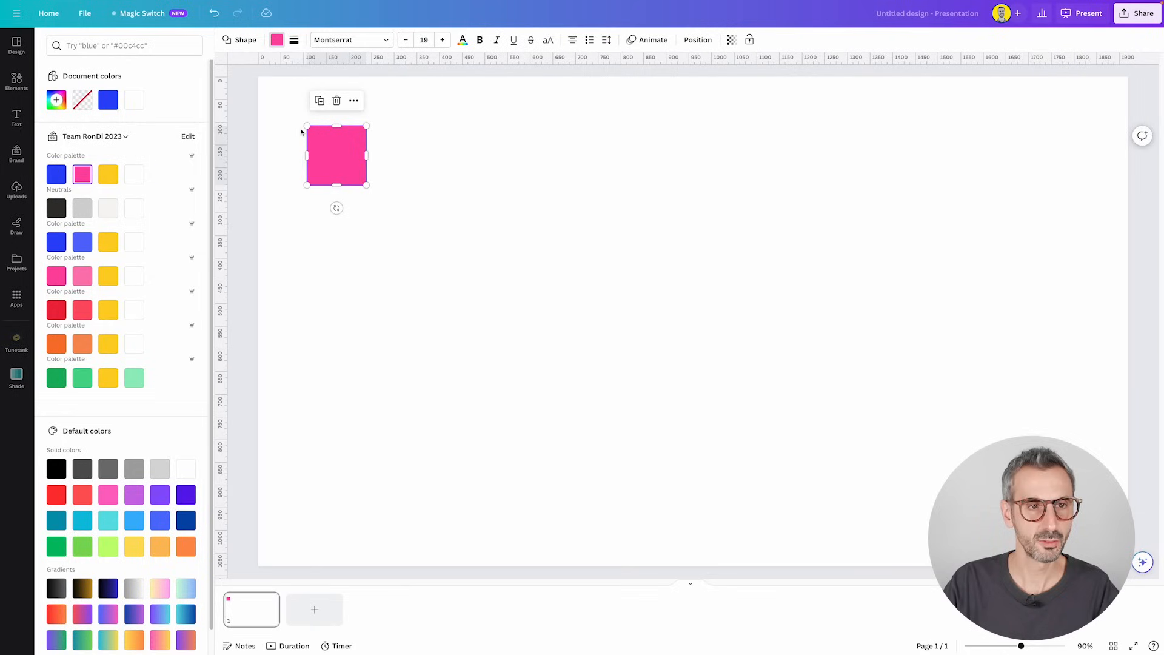
Copy the pink square's hex code #FF46A4 and set it as the base color in the Shade app.
left_click(16, 376)
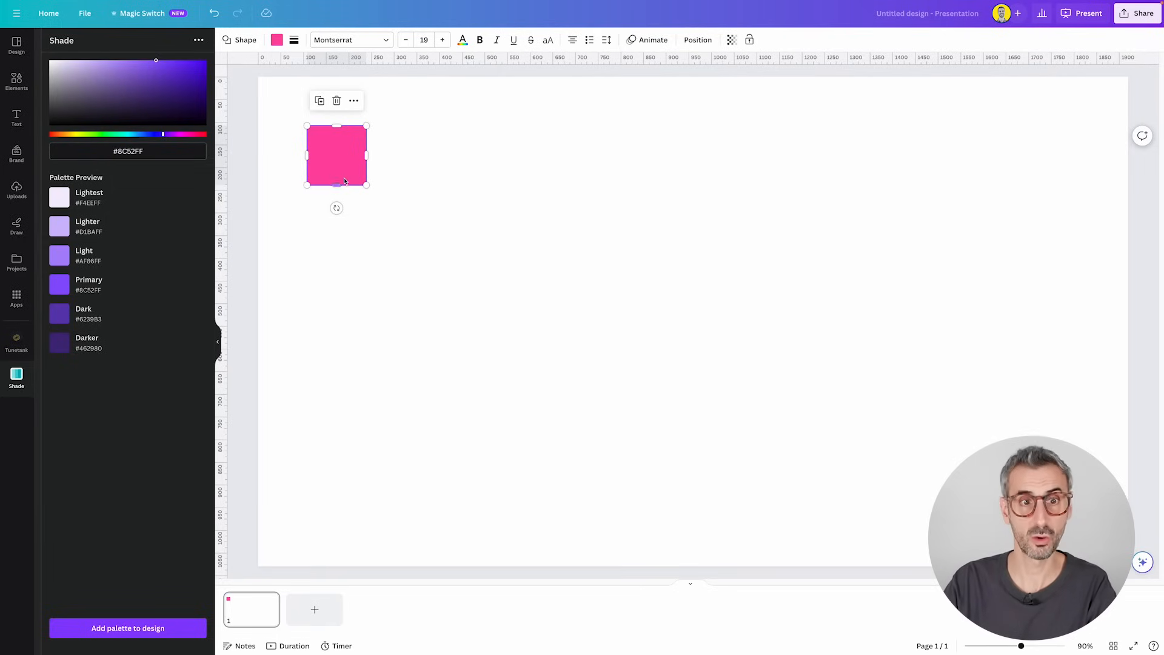
left_click(277, 39)
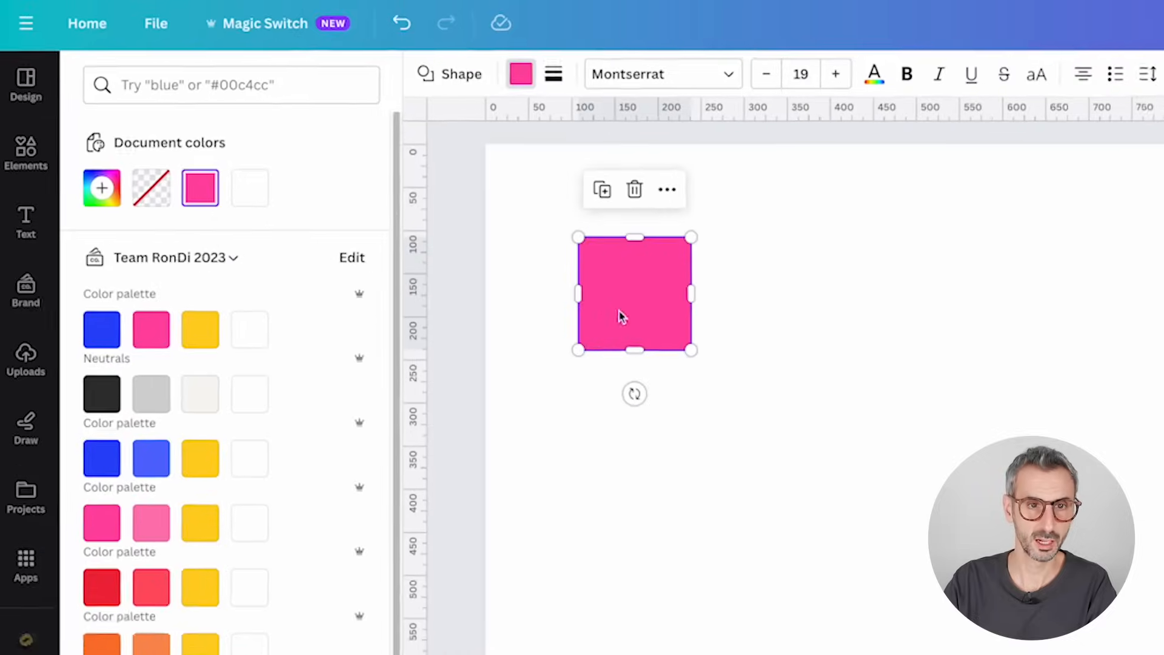
left_click(103, 189)
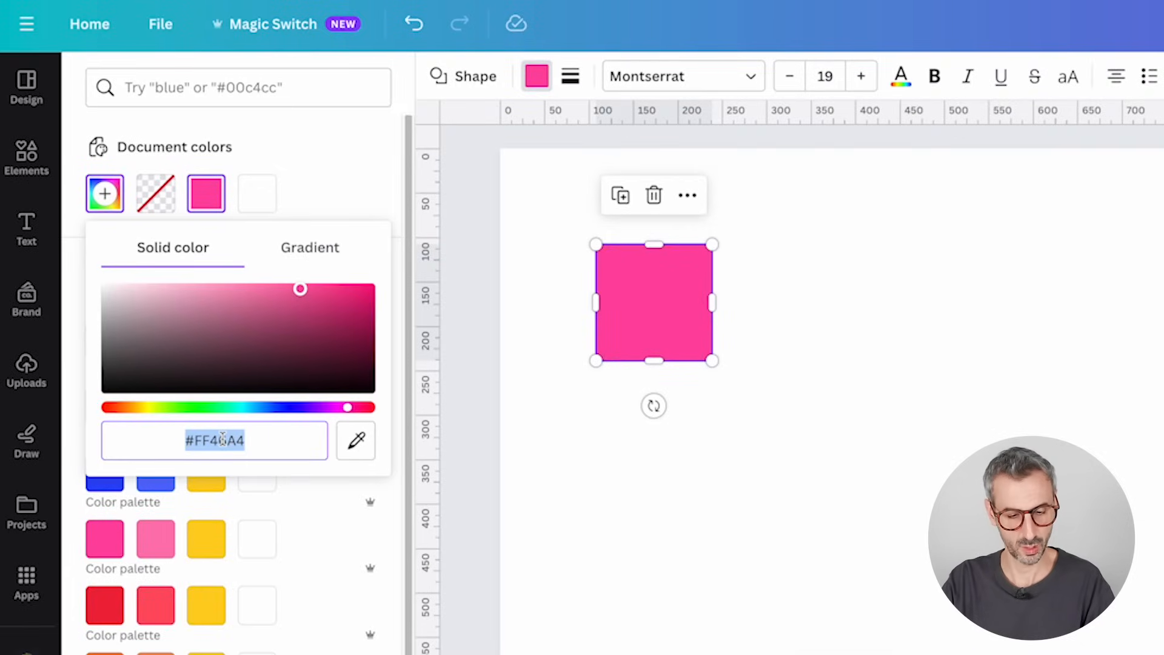
key("super+c")
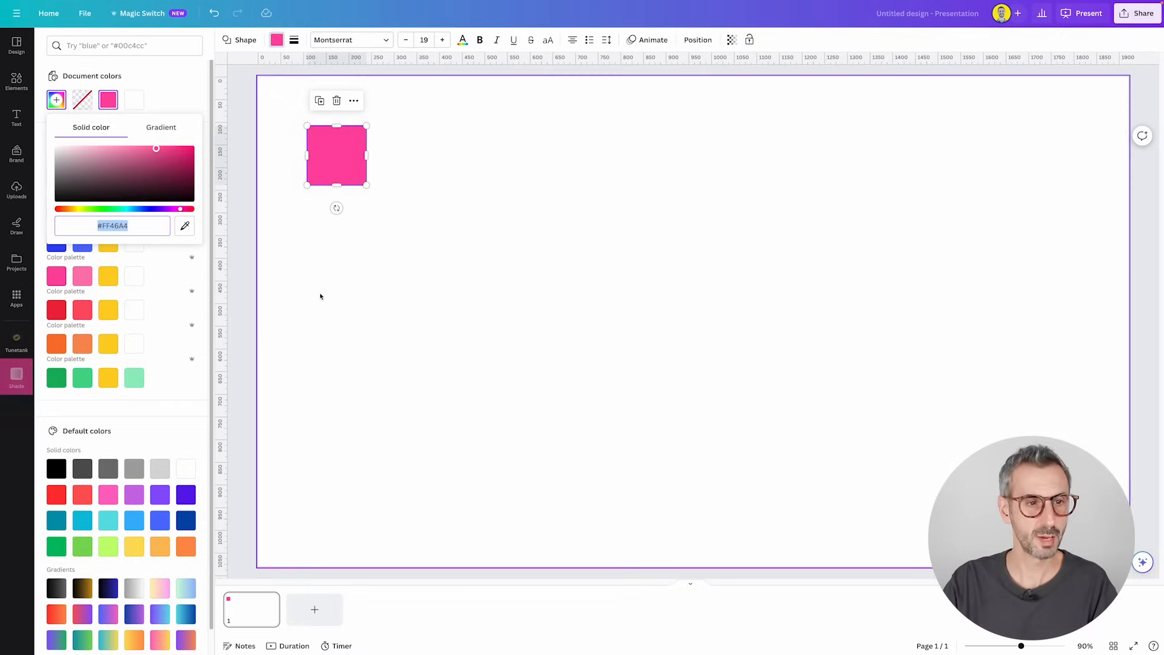
left_click(16, 376)
left_click(127, 154)
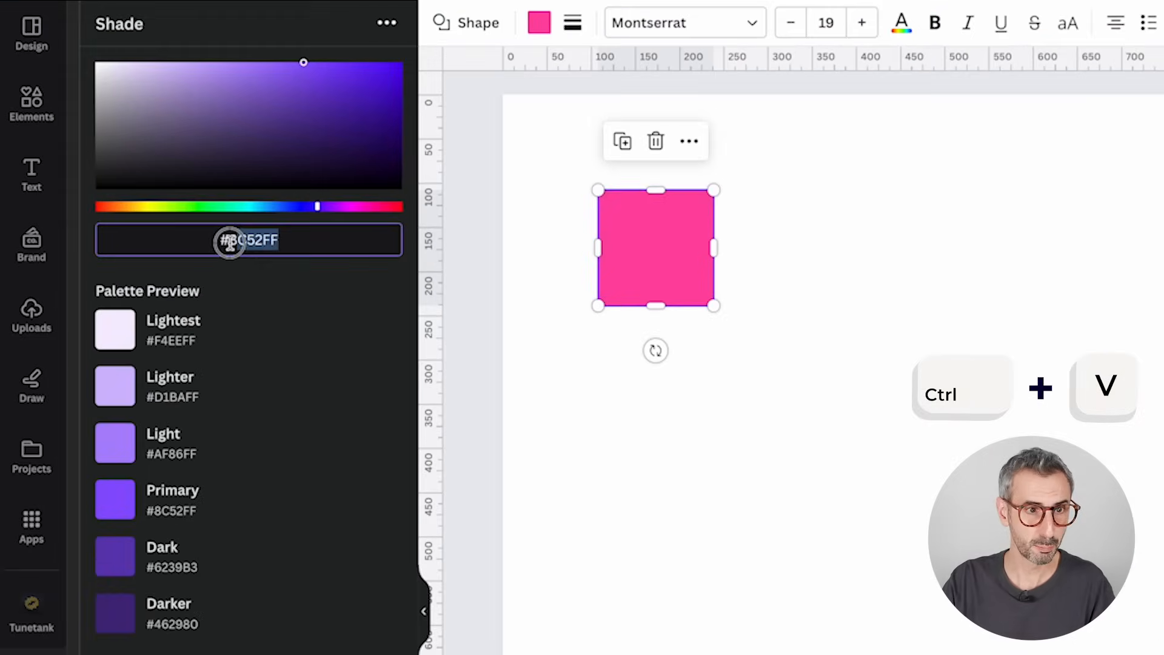
key("ctrl+v")
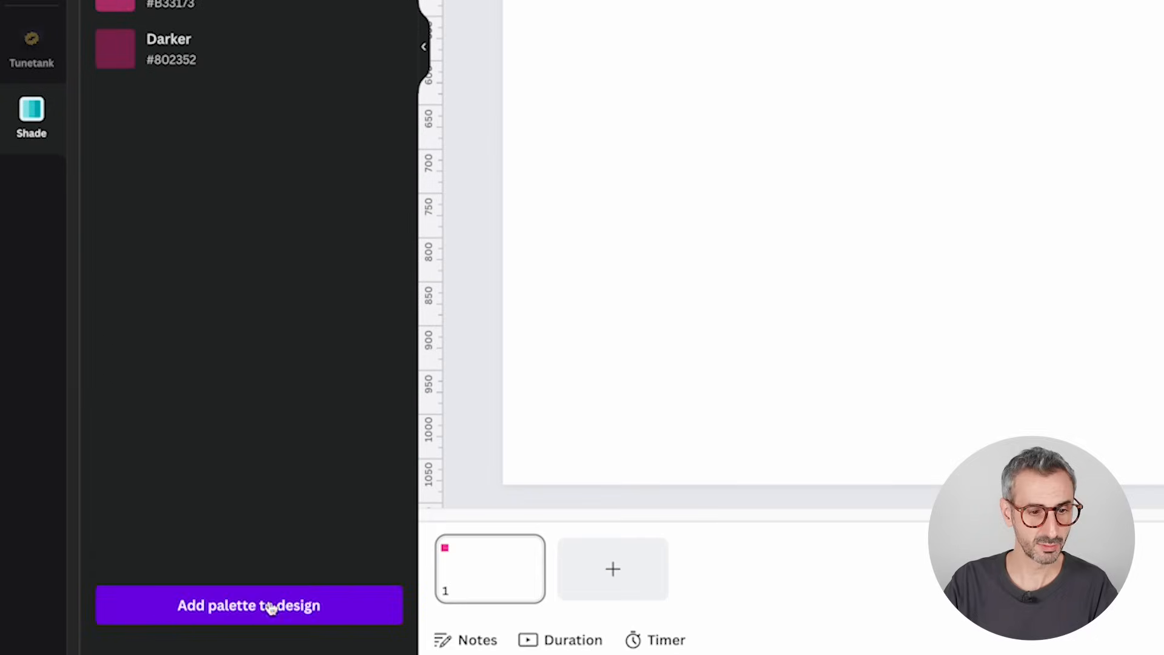
Add the generated pink palette to the page, move it over the pink square's position, and delete the square.
left_click(299, 613)
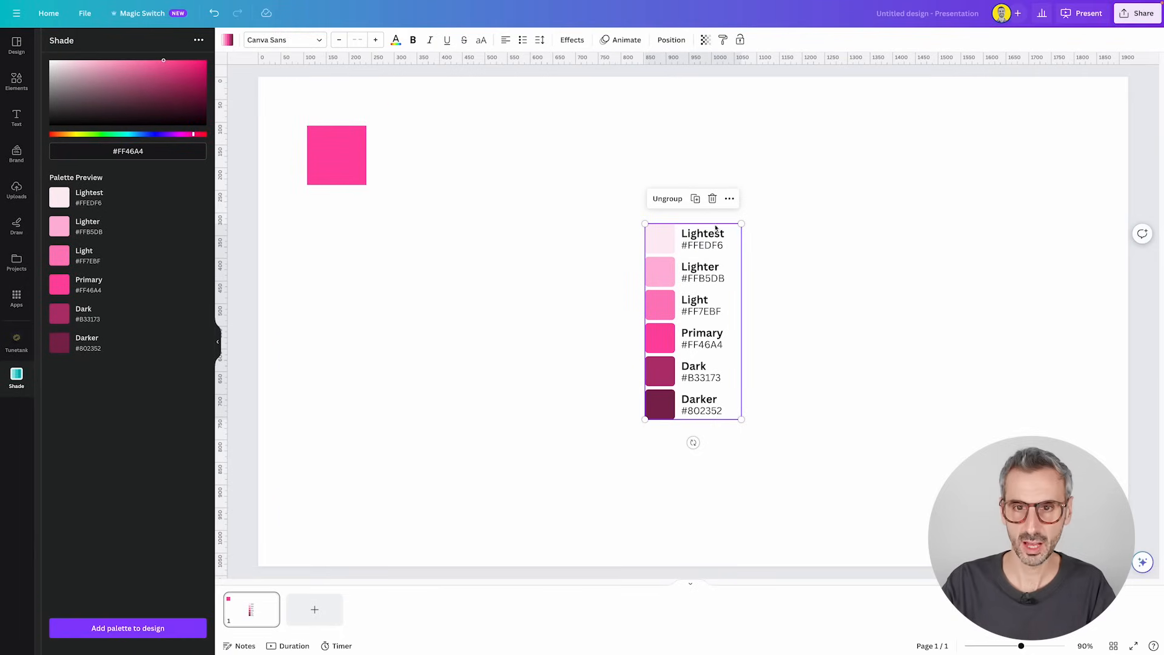
left_click_drag(662, 243, 318, 156)
left_click(340, 180)
key("Delete")
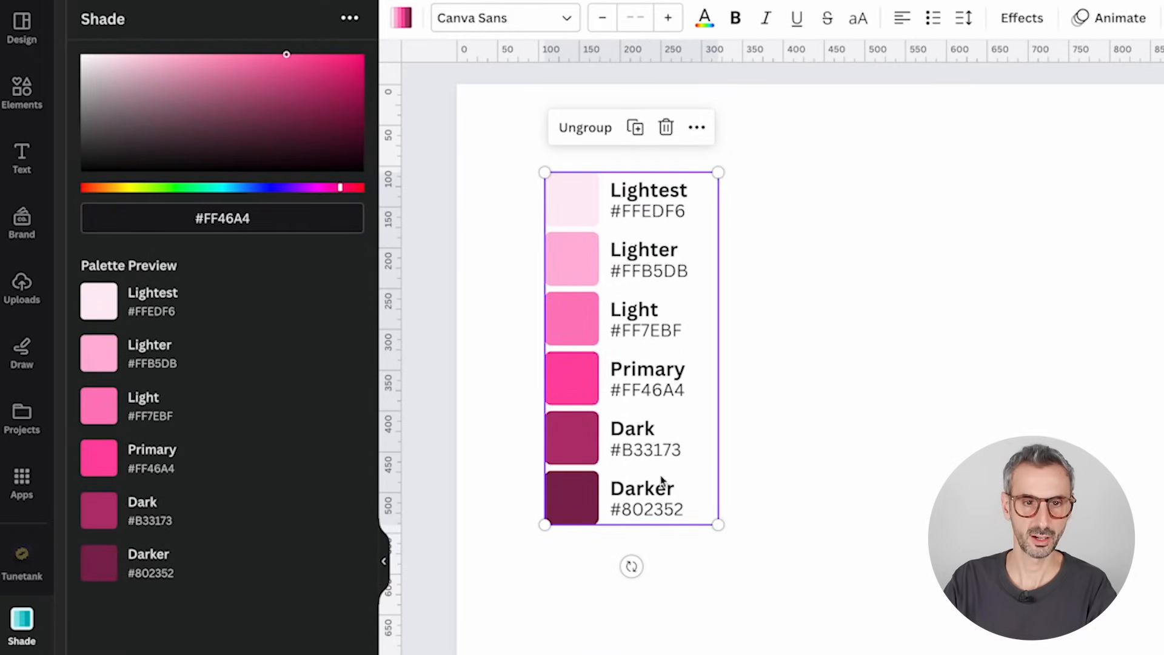
Select the hex code text of the Darker swatch and then of the Dark swatch in the palette, and deselect everything.
left_click(655, 511)
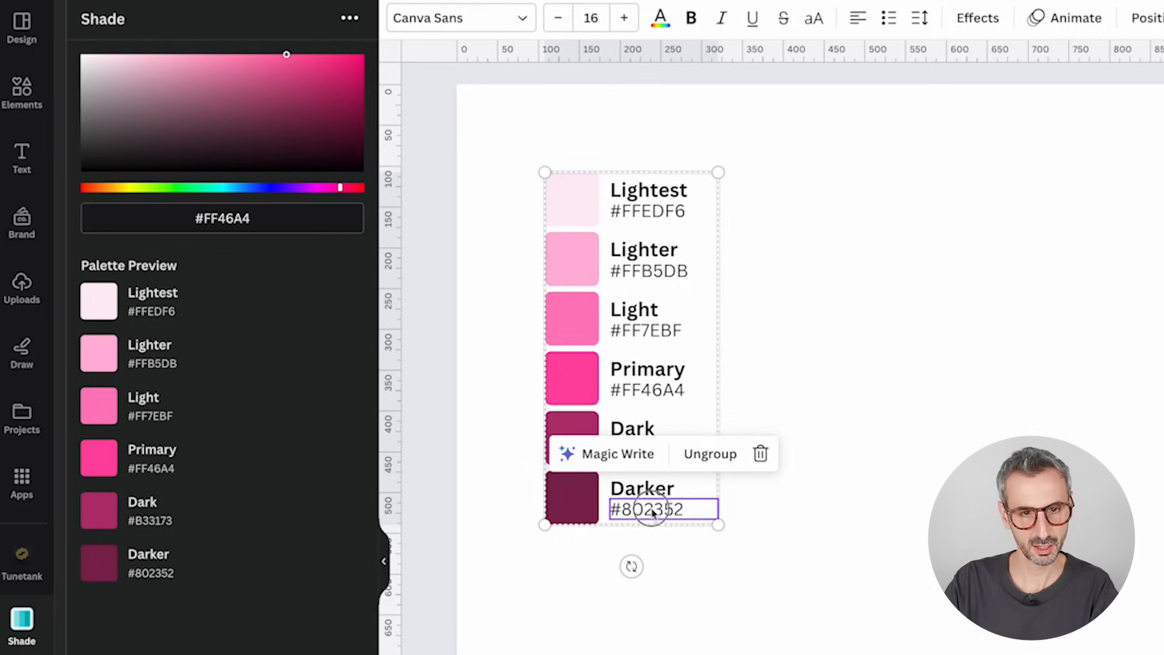
left_click(651, 508)
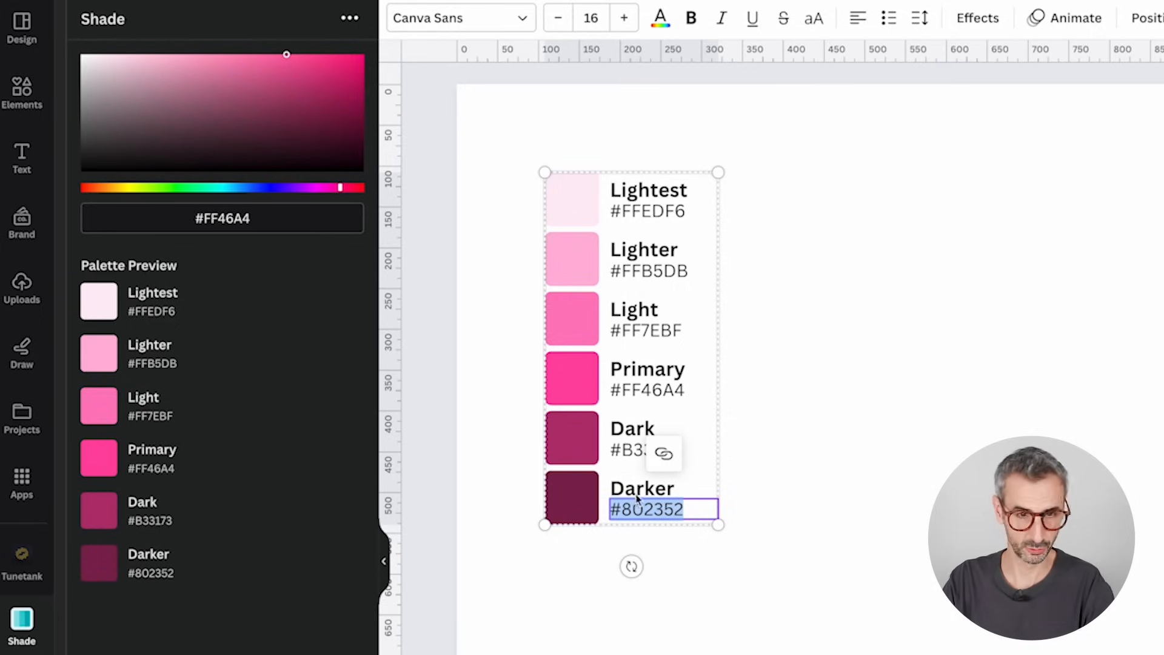
left_click(700, 650)
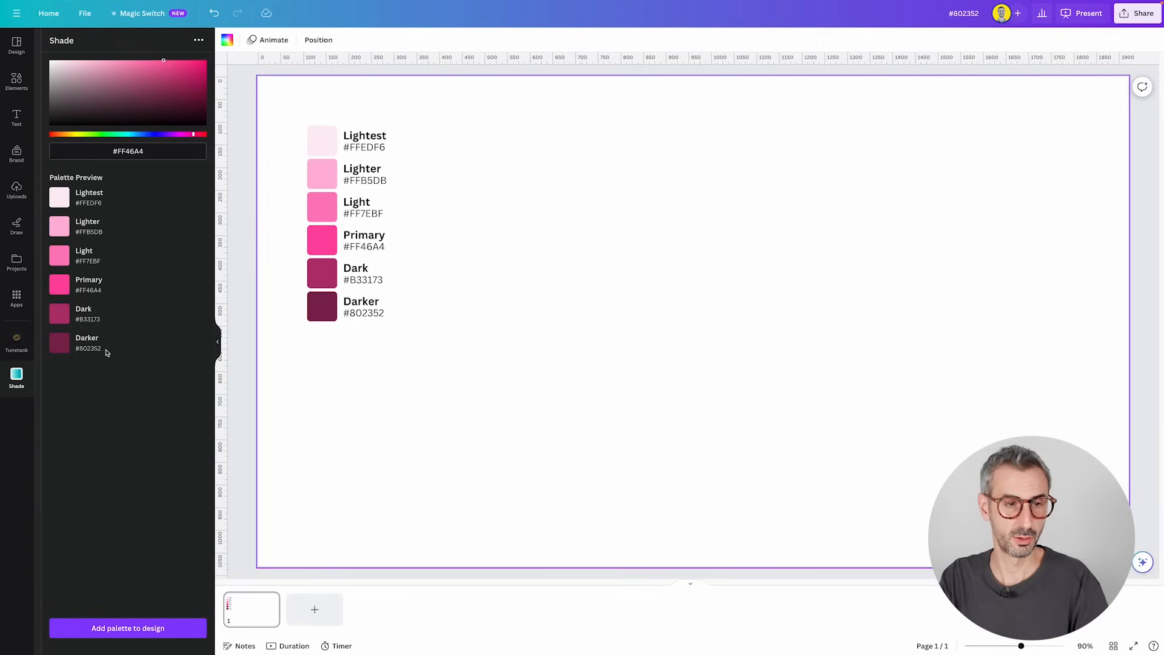
left_click(364, 313)
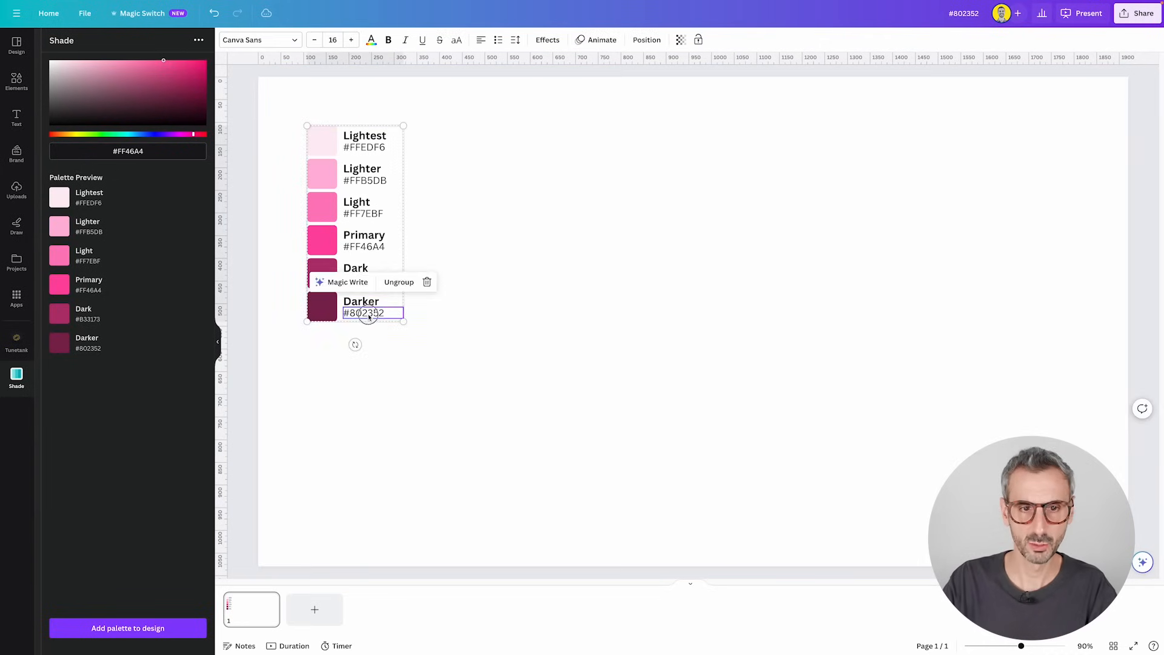
double_click(364, 313)
left_click(353, 280)
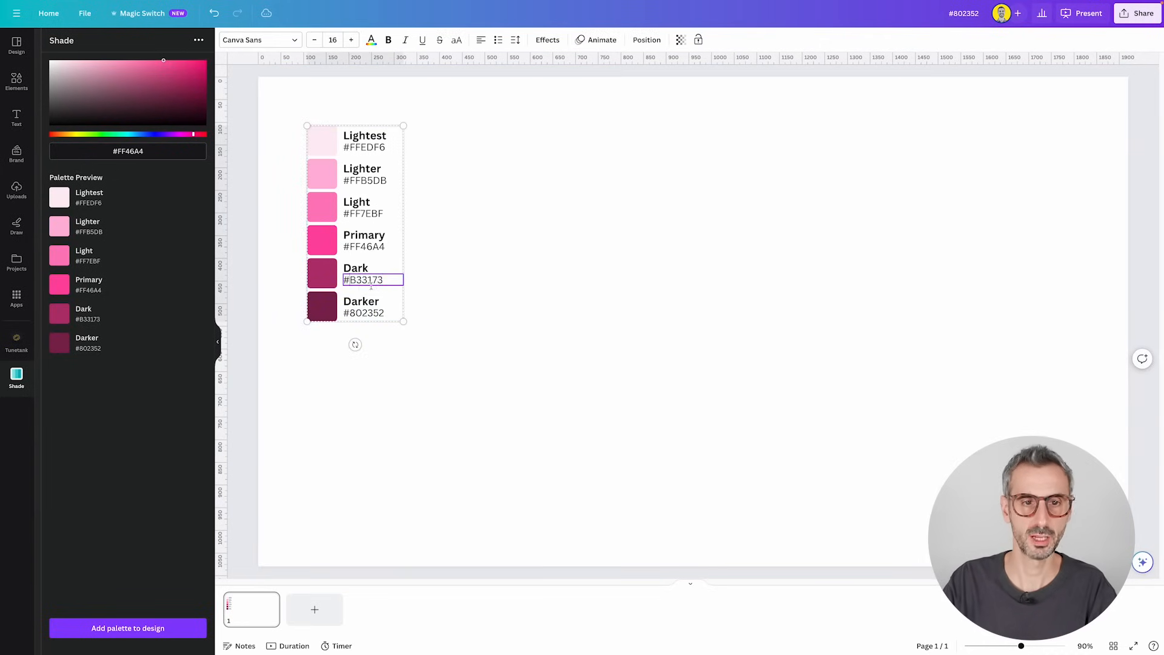
left_click(494, 295)
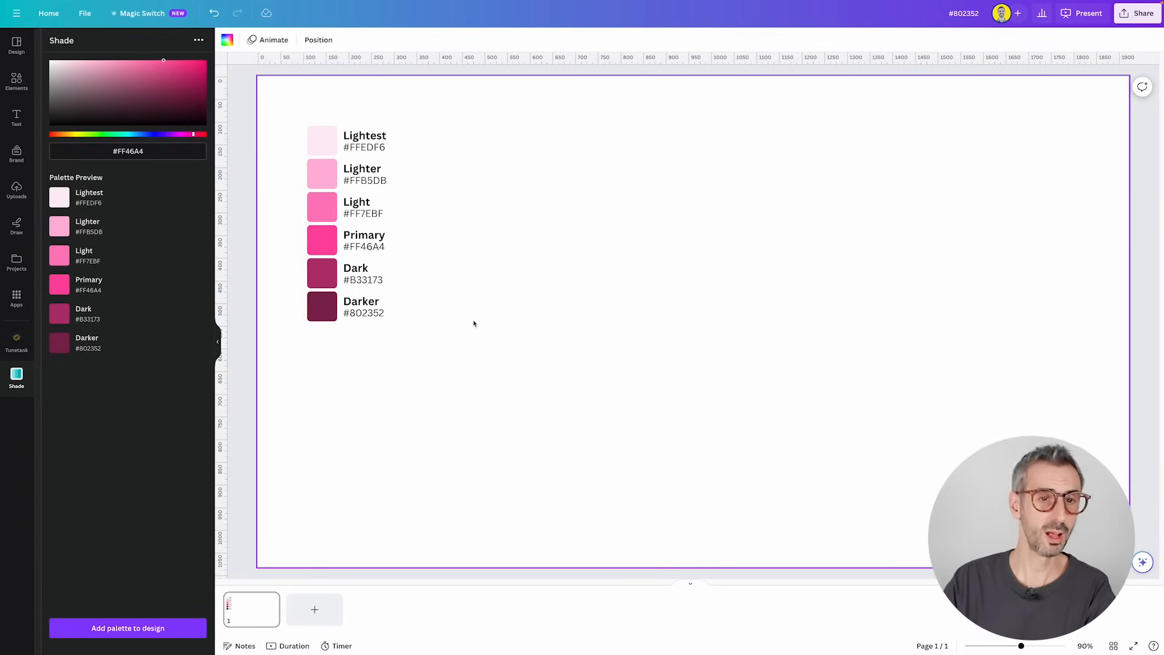
Add a second page and apply the purple traction chart slide from the Pink Purple Business Solution Pitch Deck template.
left_click(314, 608)
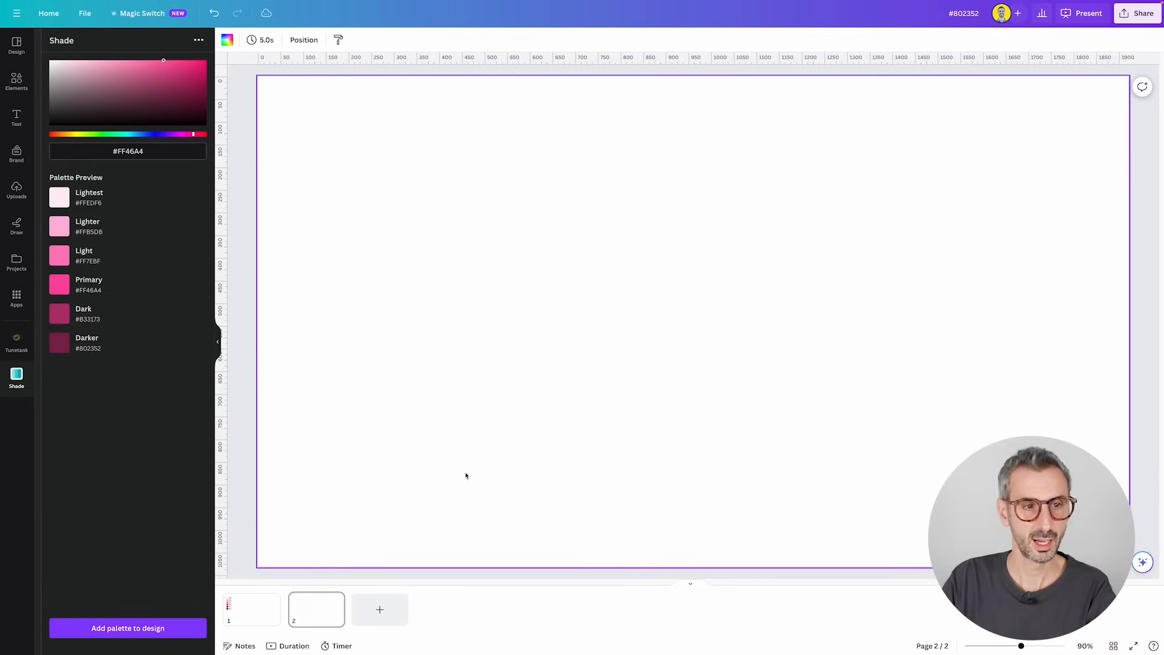
left_click_drag(1021, 645, 1003, 644)
left_click(16, 45)
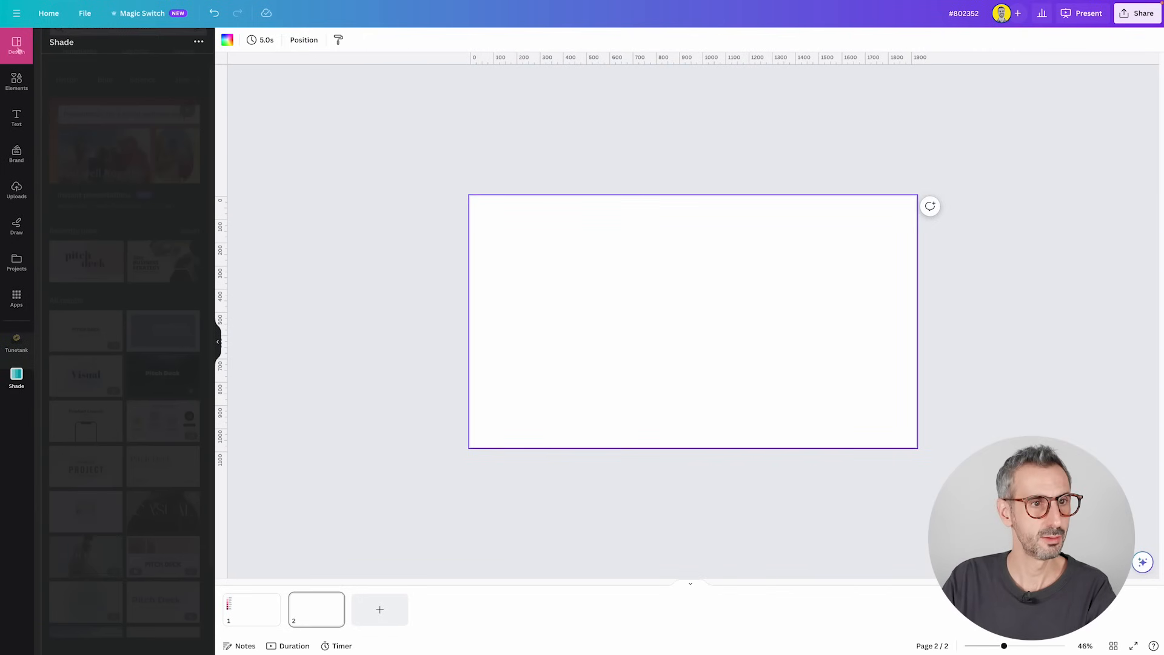
scroll(97, 261, "down", 1)
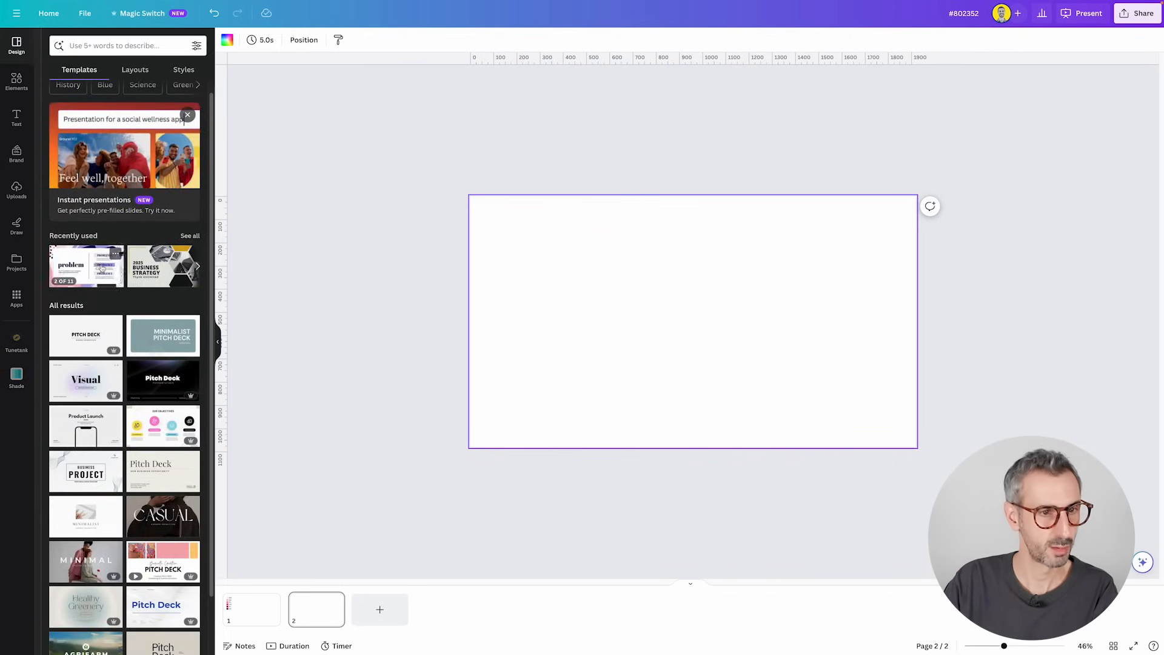
left_click(102, 272)
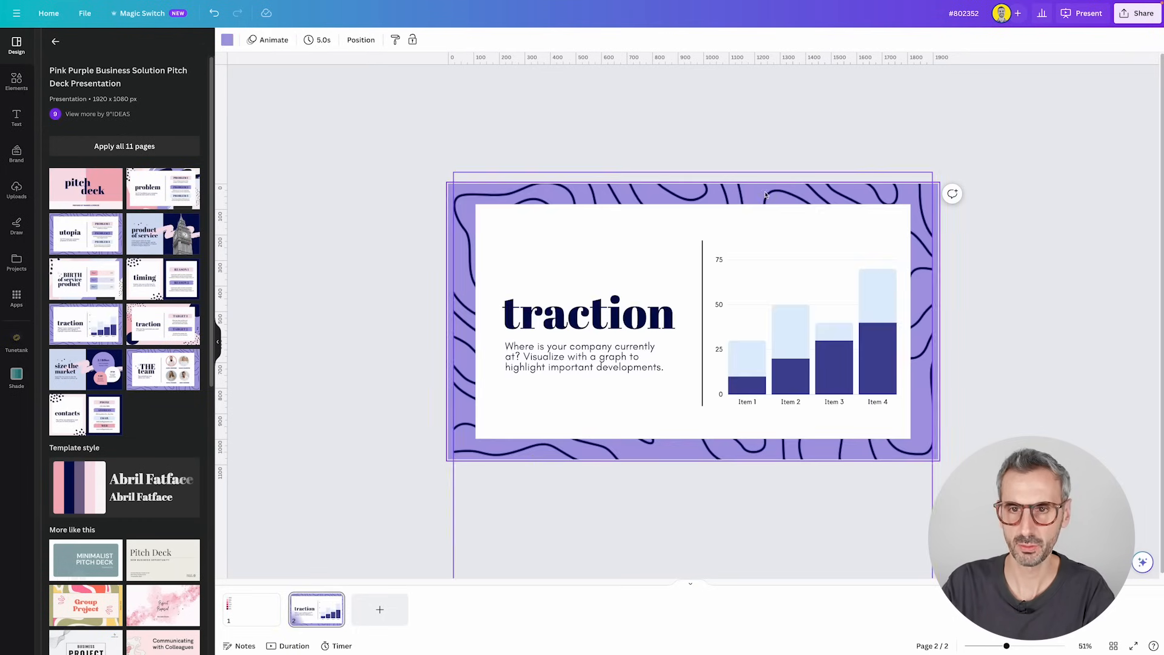
Shift the wavy line graphic toward the slide's left side and enlarge it so it extends past all page edges.
mouse_move(765, 195)
left_mouse_down()
mouse_move(742, 172)
mouse_move(737, 191)
left_mouse_up()
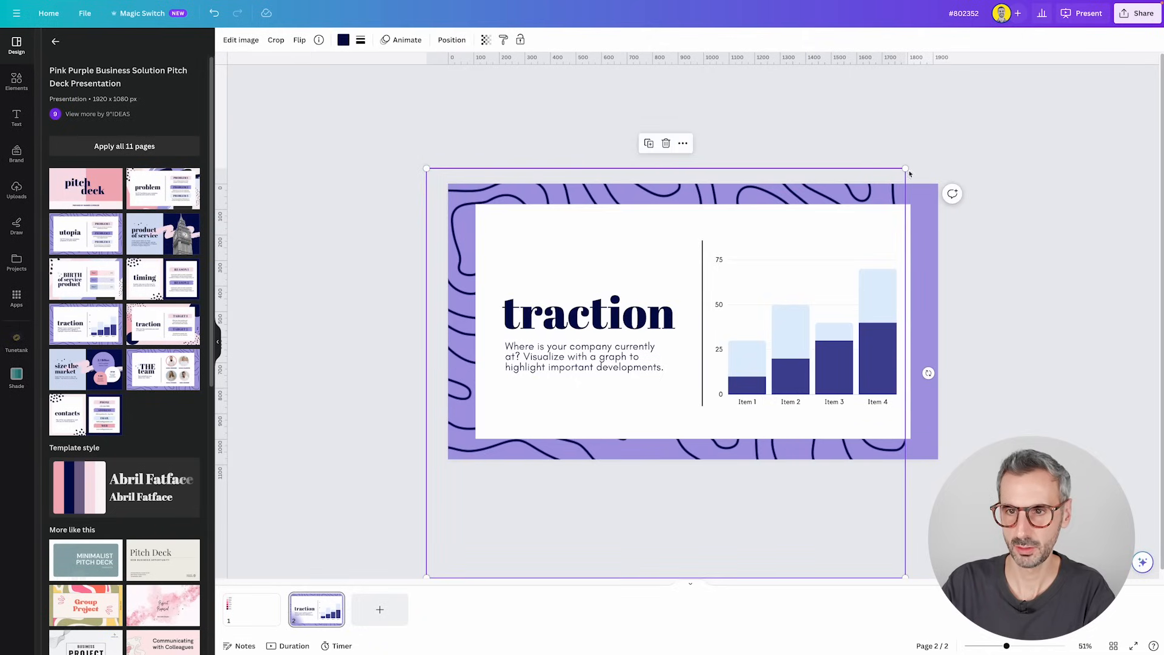
left_click_drag(909, 174, 960, 128)
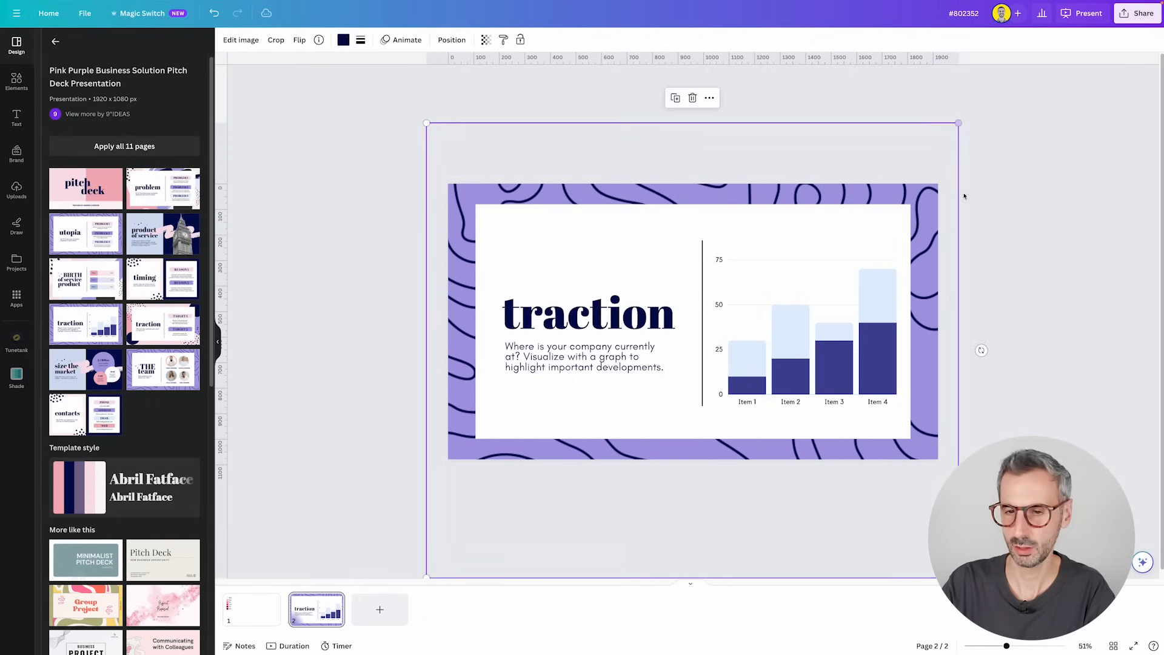
left_click(1018, 392)
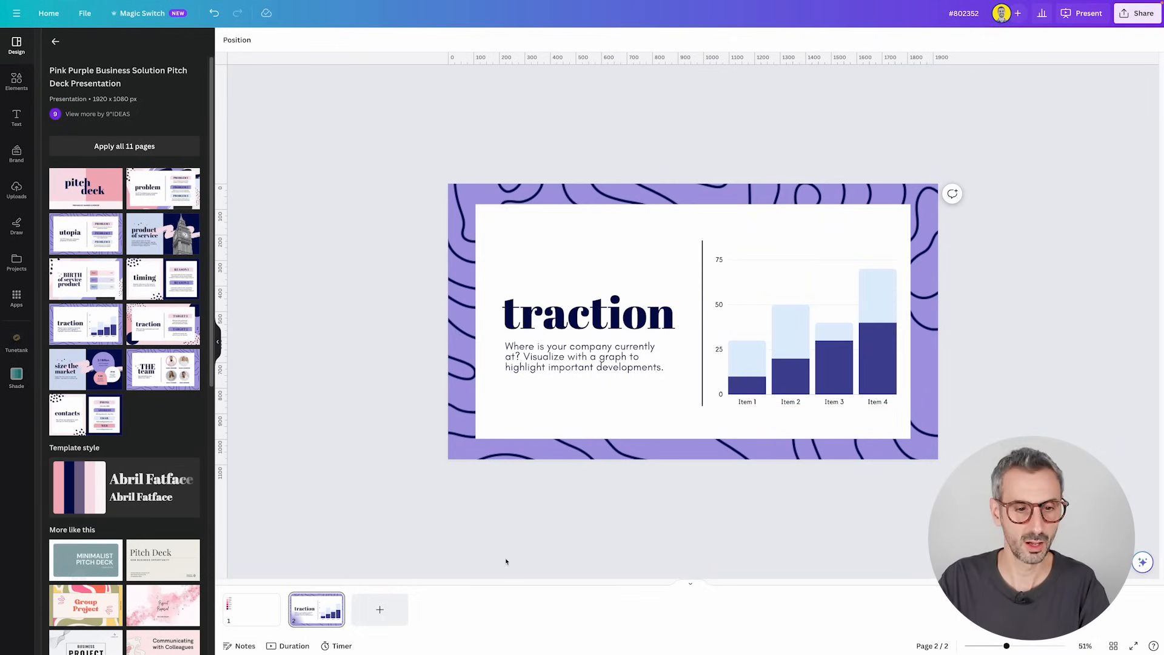
Check the pink palette on page 1 and recolor the traction slide's wavy line graphic with the Darker shade #802352.
left_click(252, 608)
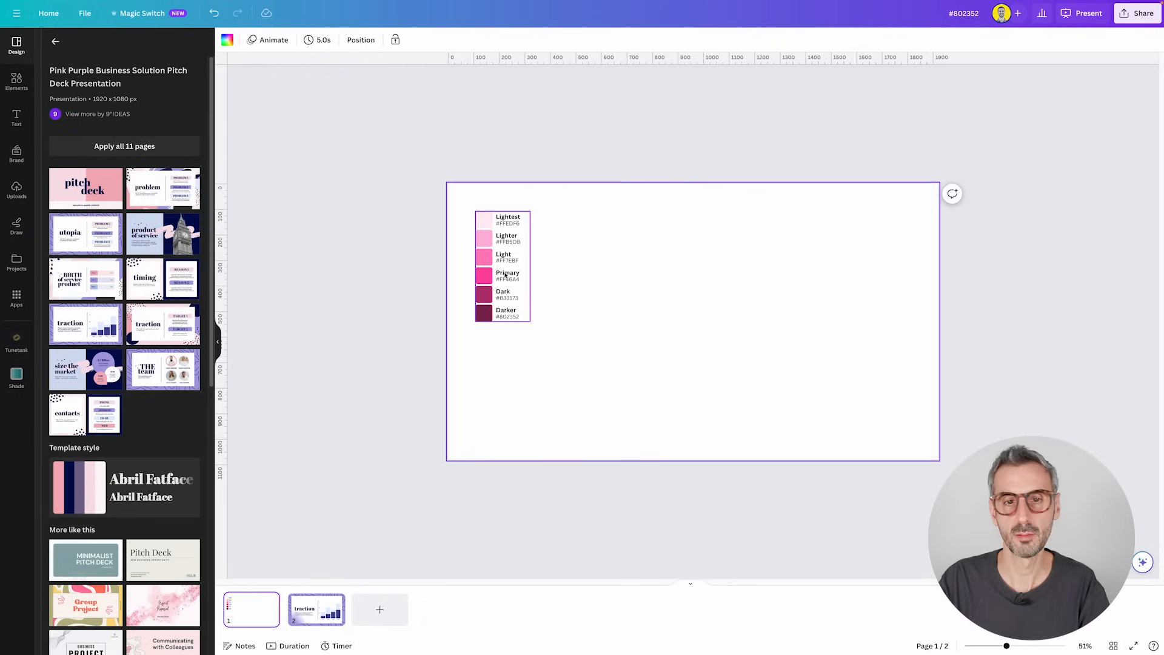
left_click(631, 288)
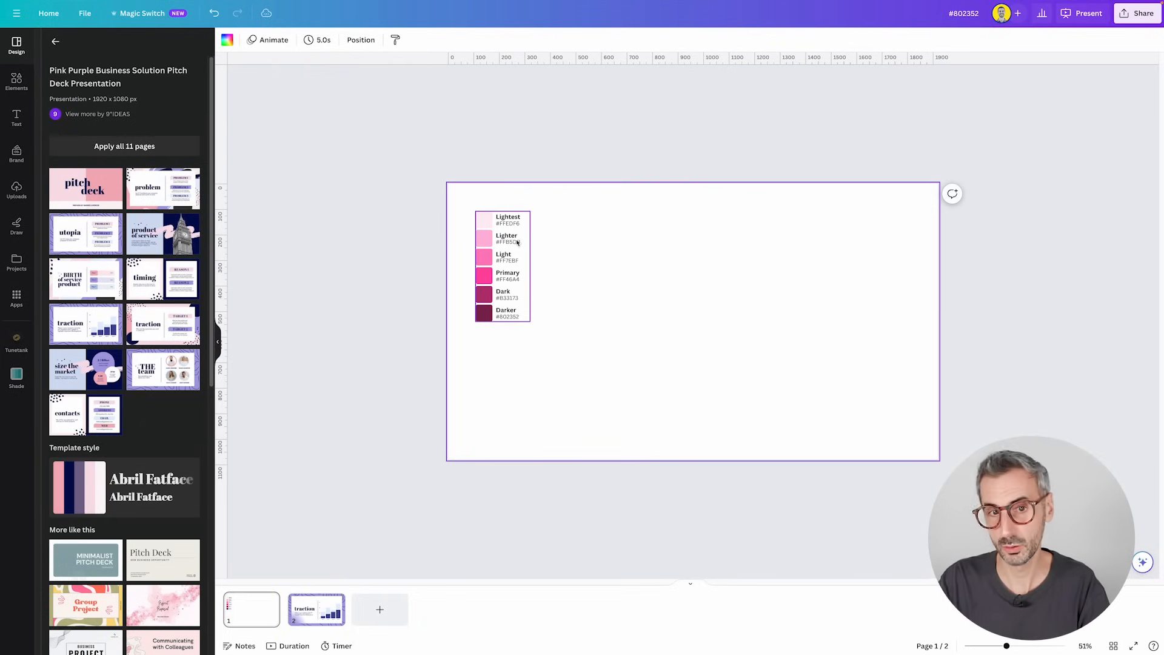
left_click(306, 610)
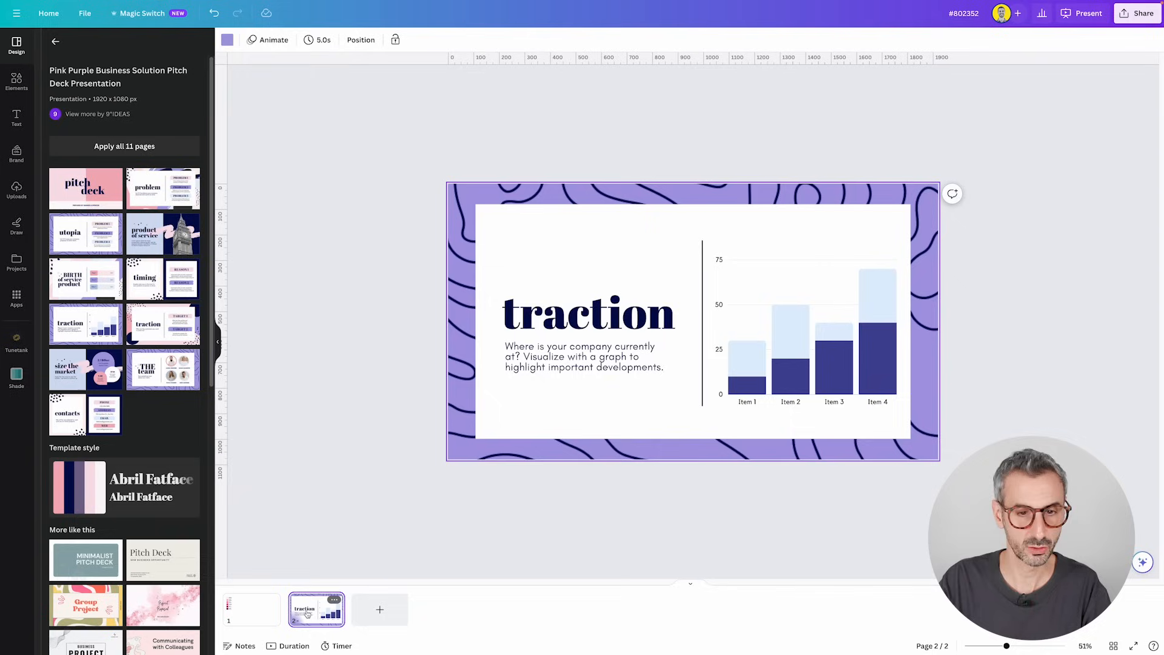
left_click(470, 198)
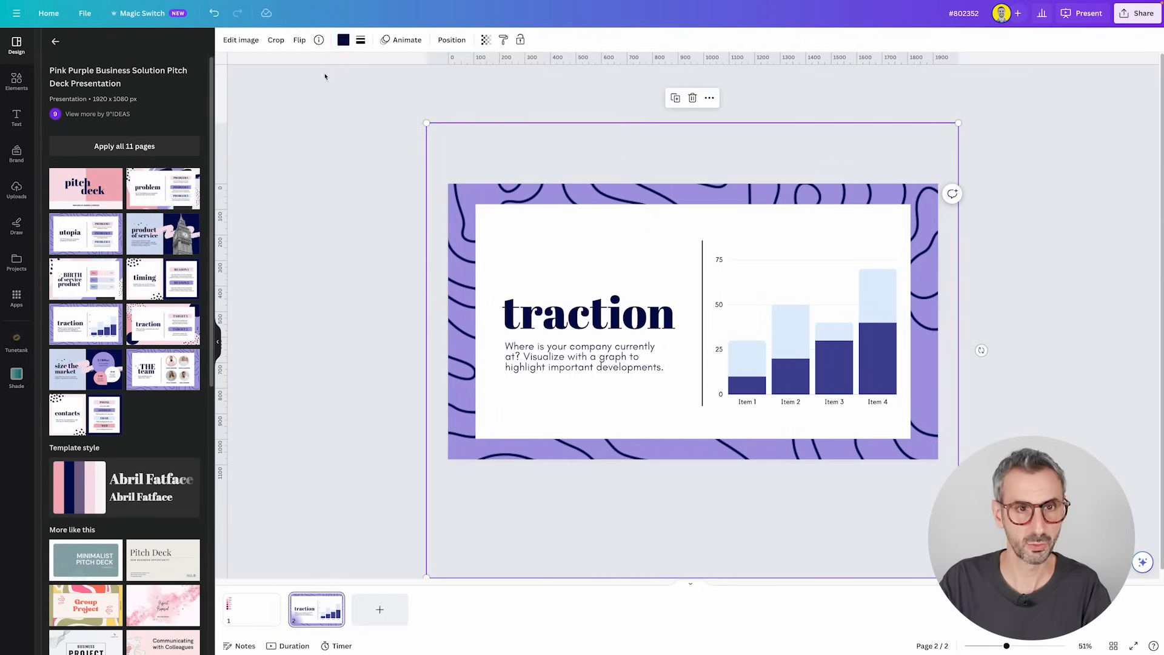
left_click(343, 42)
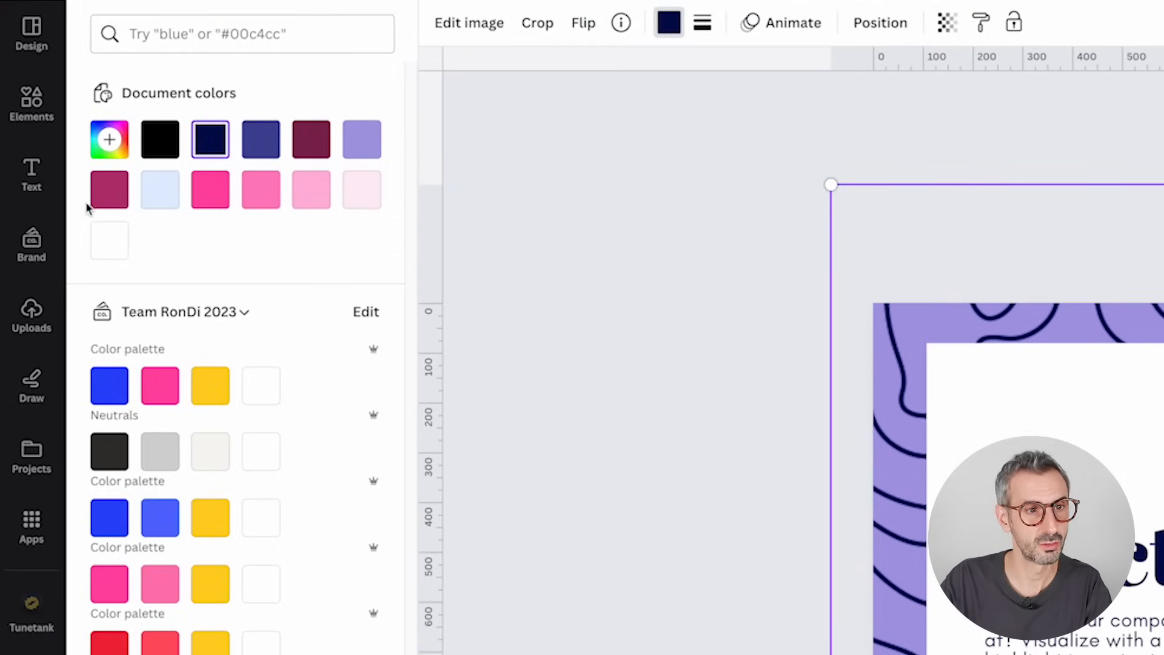
left_click(317, 145)
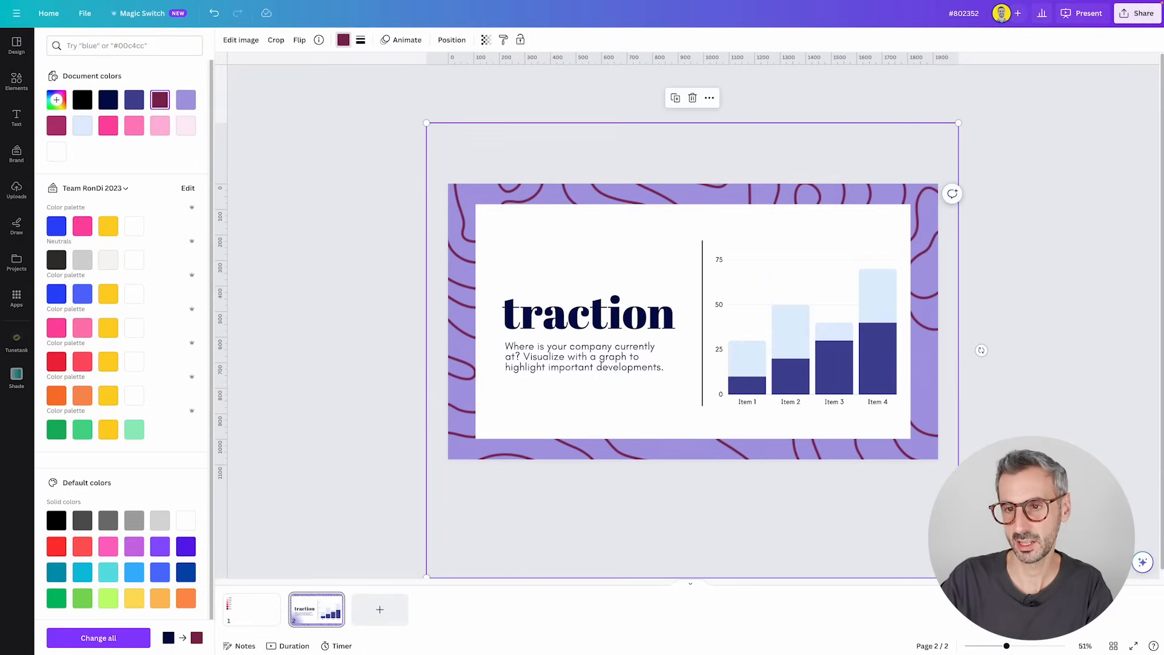
Select the traction slide's background layer and change its color to the palette's Light pink #FF7EBF.
left_click(452, 40)
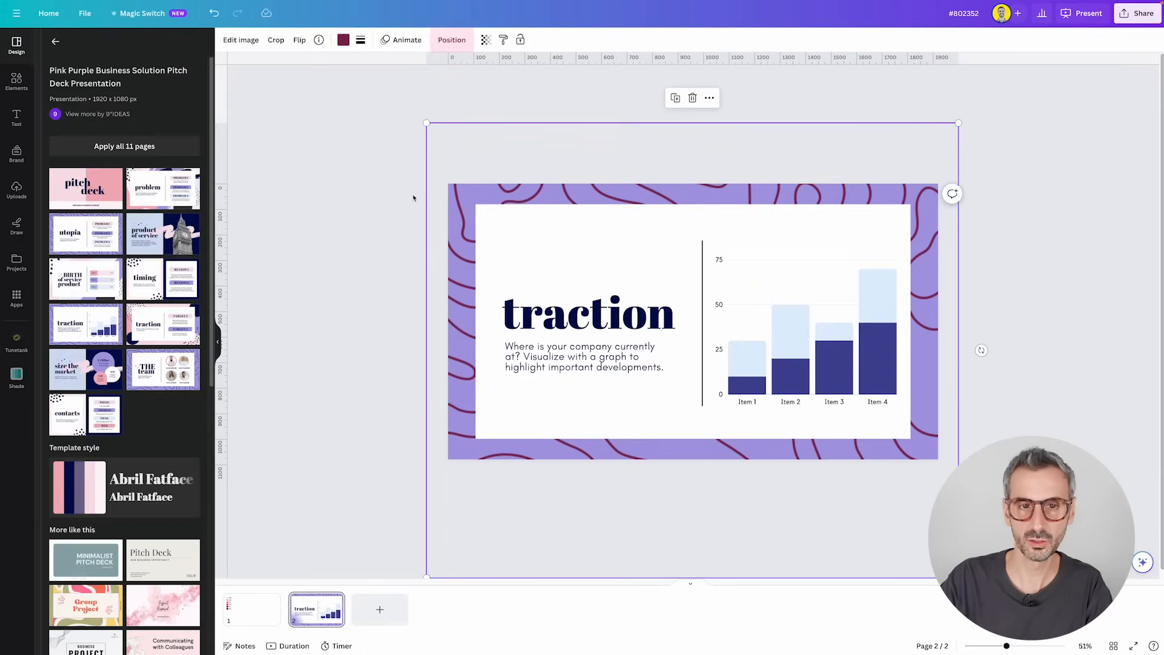
left_click(167, 42)
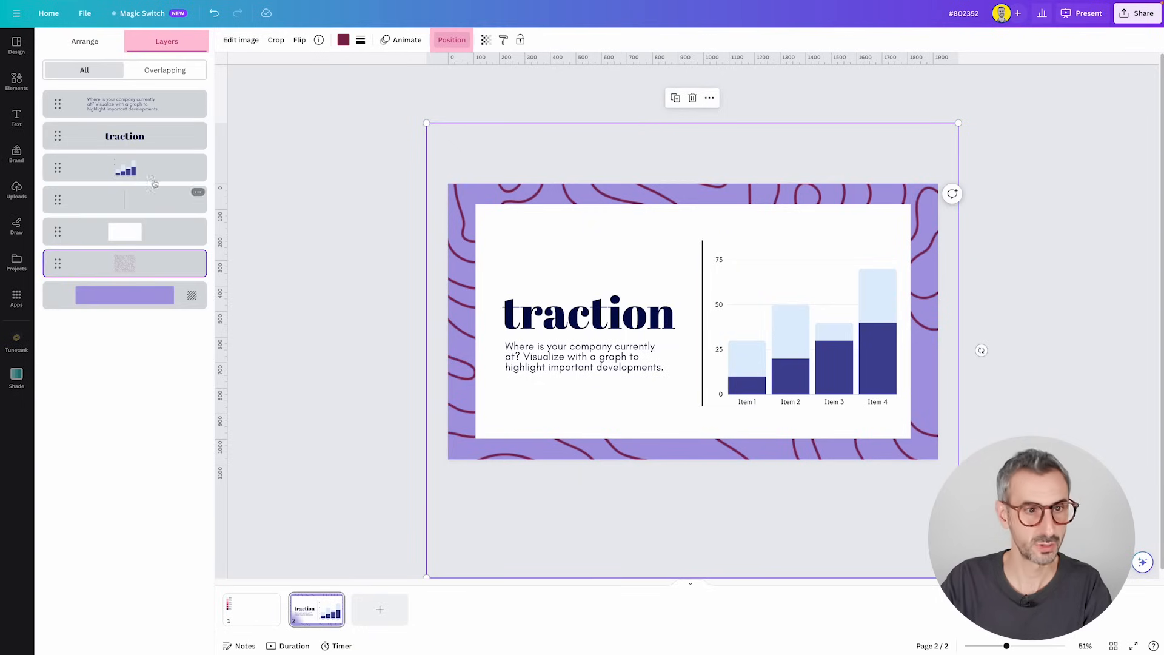
left_click(144, 286)
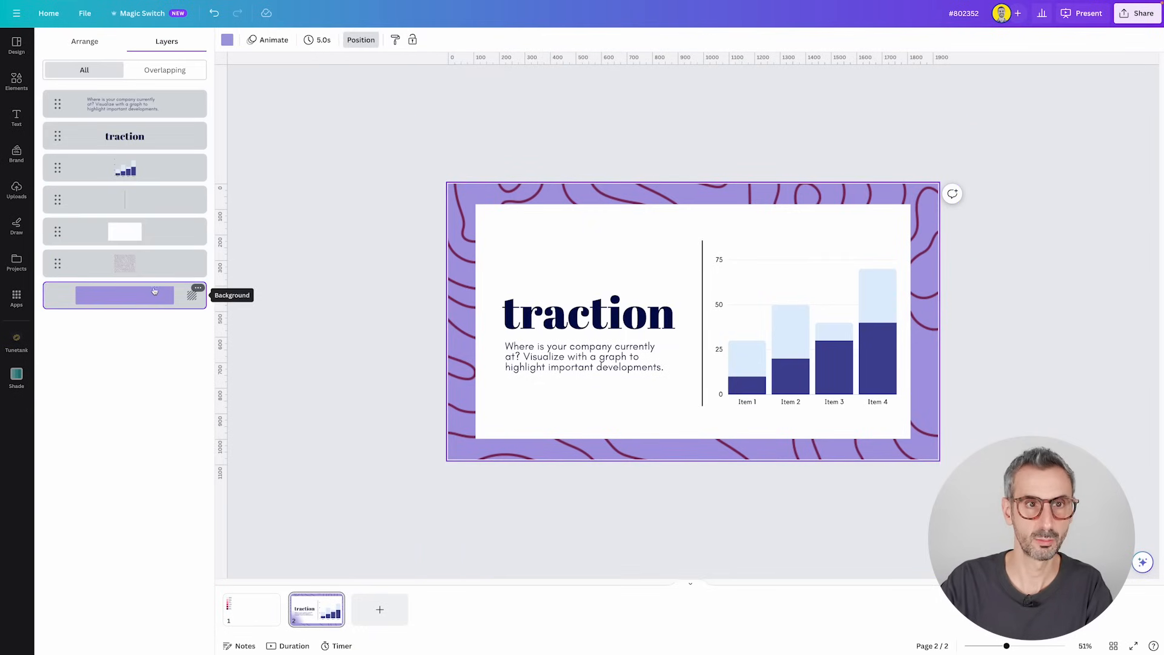
left_click(227, 40)
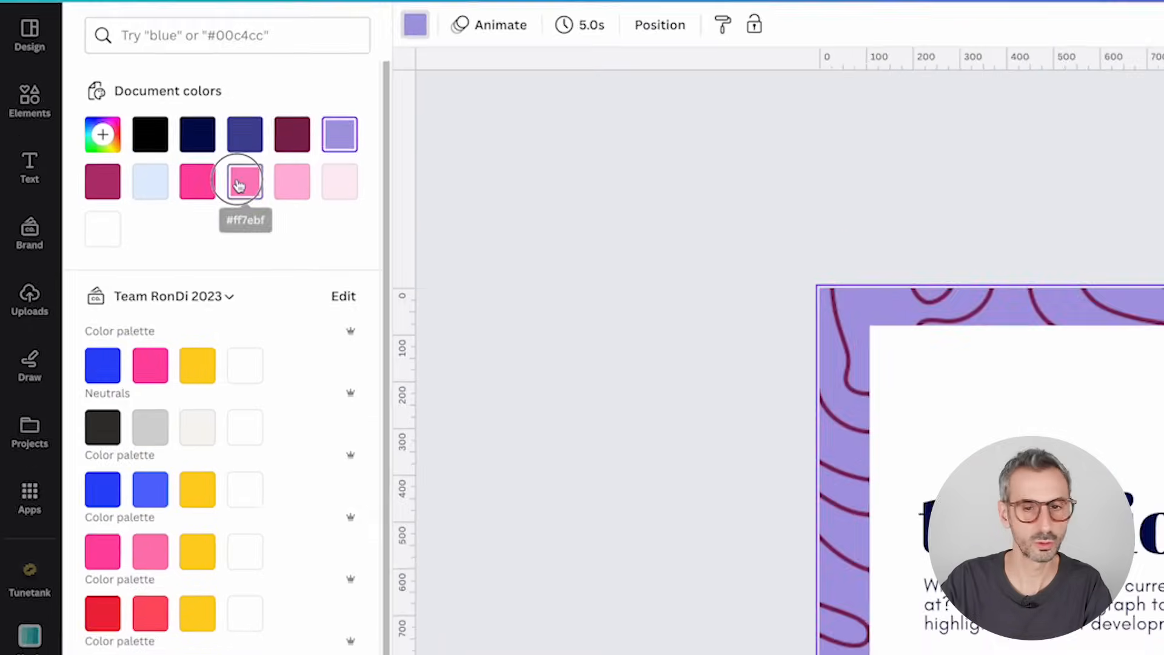
left_click(134, 126)
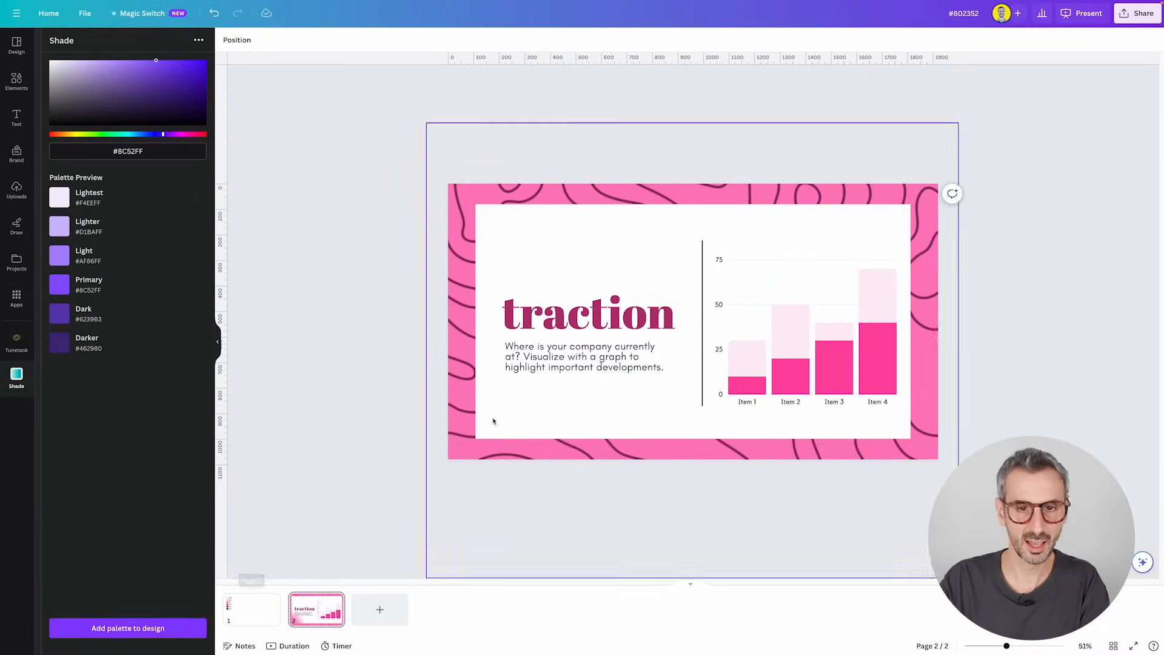
Add a third page and place the uploaded image of the broccoli character reading a book on it.
left_click(249, 616)
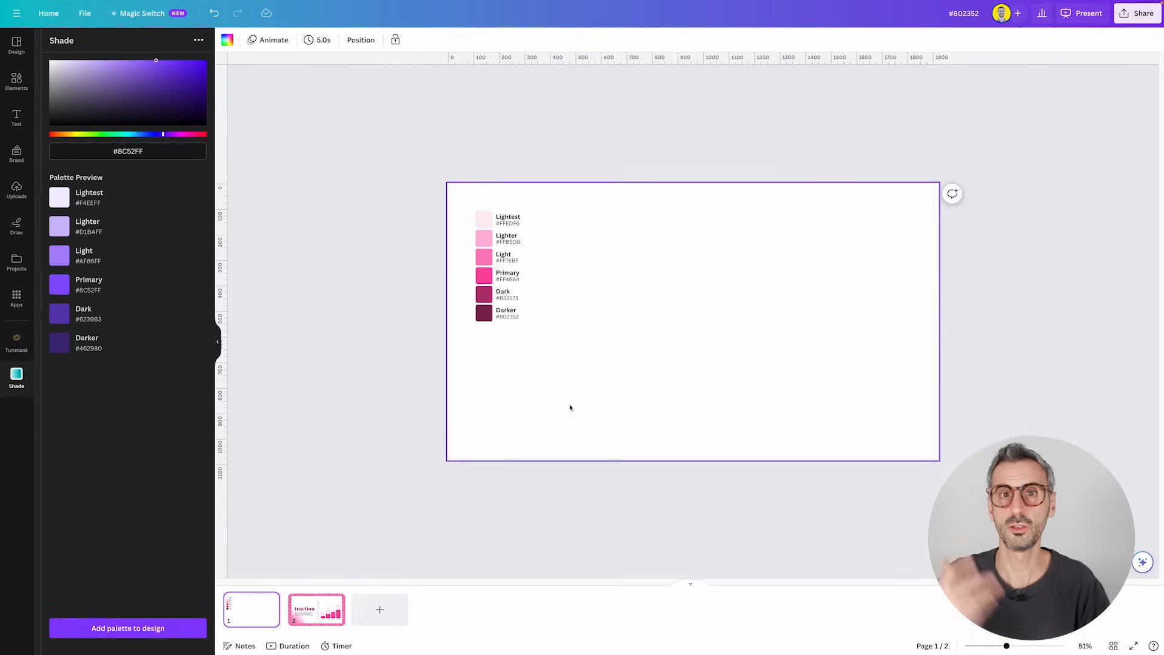
left_click(317, 609)
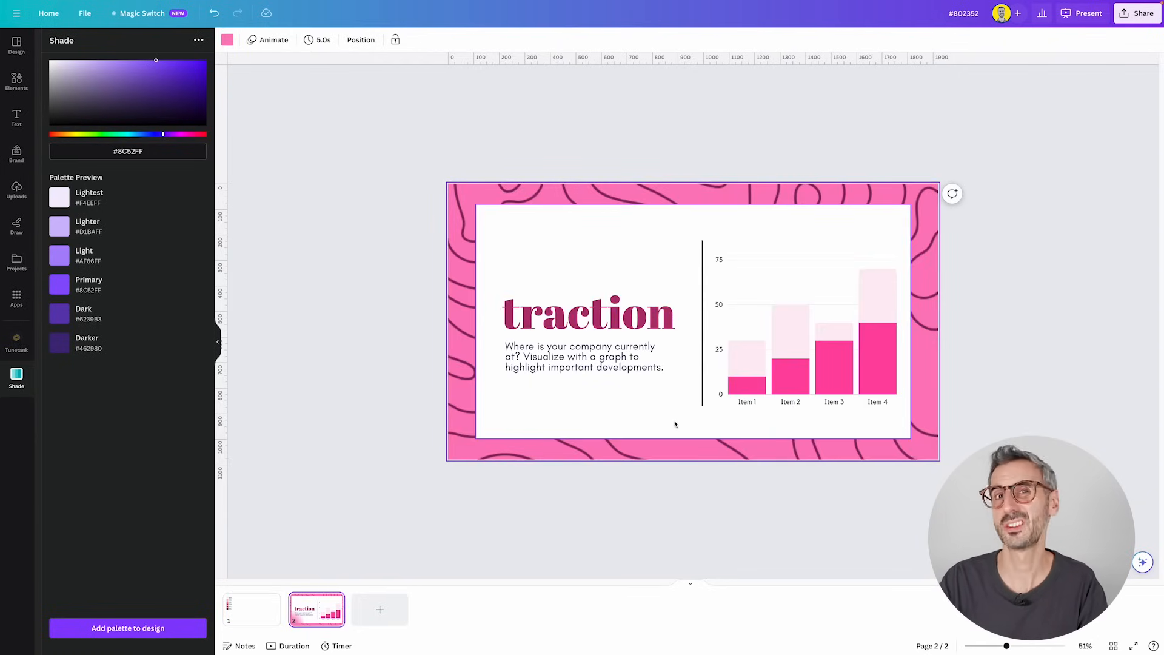
left_click(380, 608)
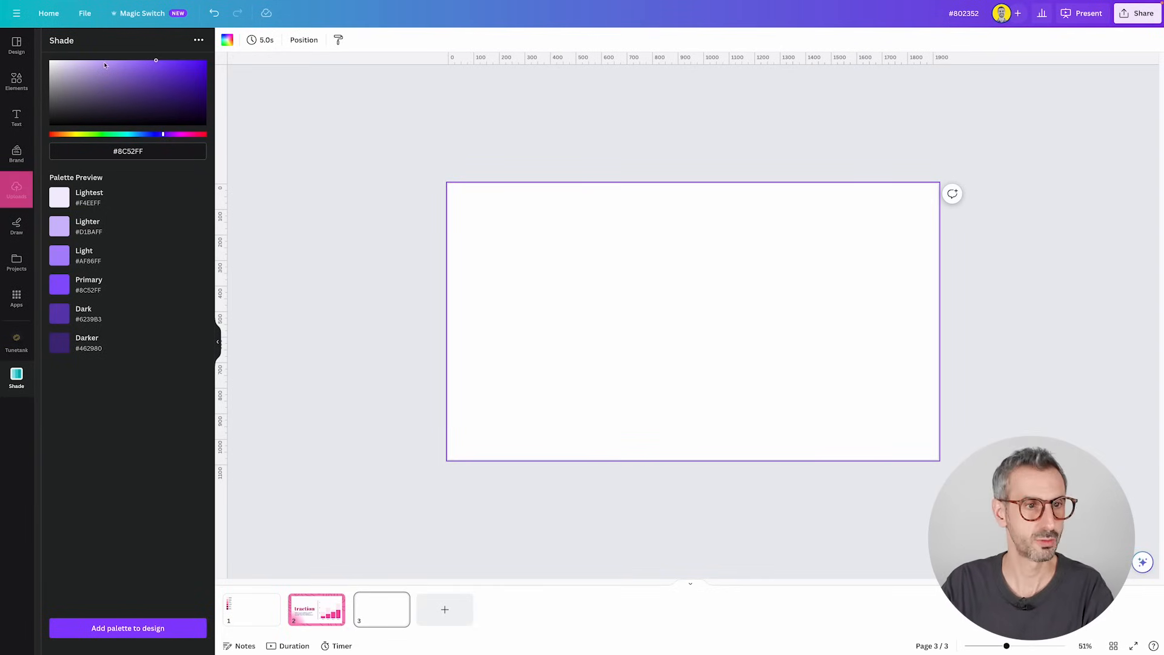
left_click(16, 189)
scroll(155, 283, "down", 10)
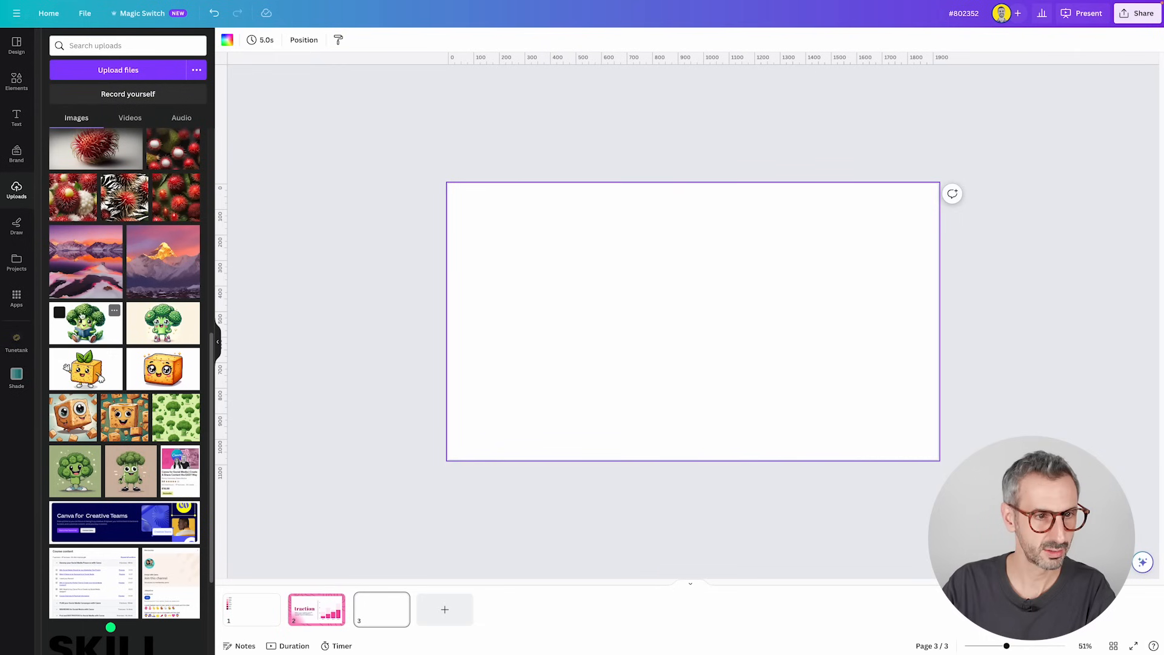
left_click(84, 323)
Crop the left and right sides of the broccoli image, center it horizontally on the page, and deselect it.
left_click_drag(850, 321, 805, 321)
left_click_drag(535, 321, 591, 322)
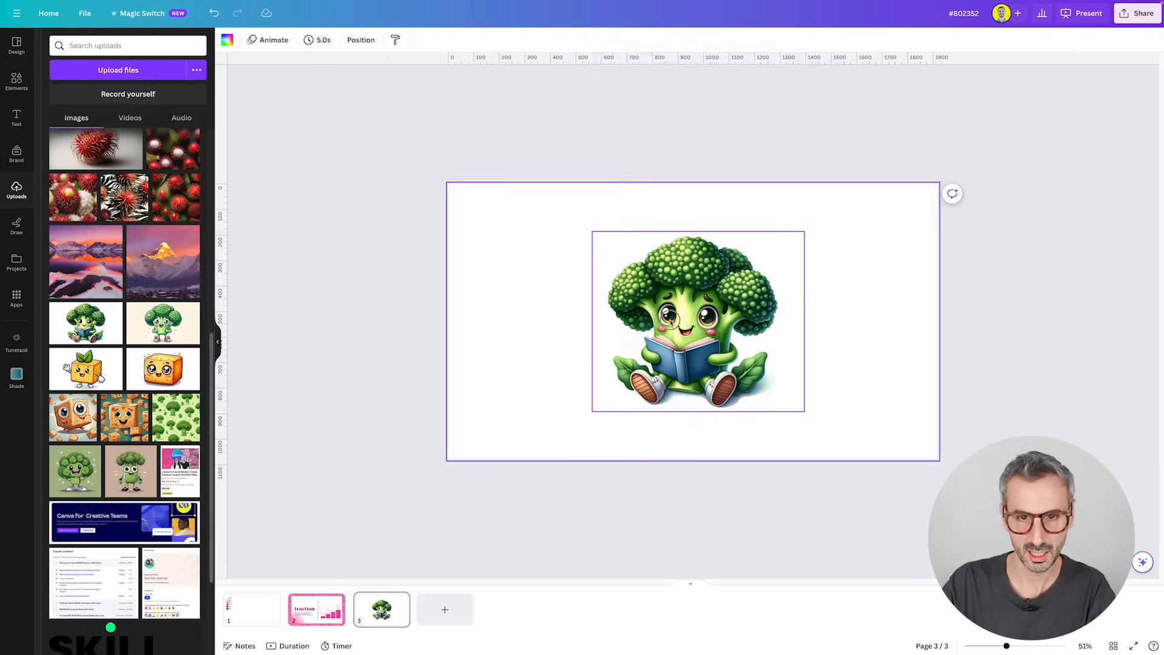
left_click_drag(670, 319, 665, 319)
left_click(473, 349)
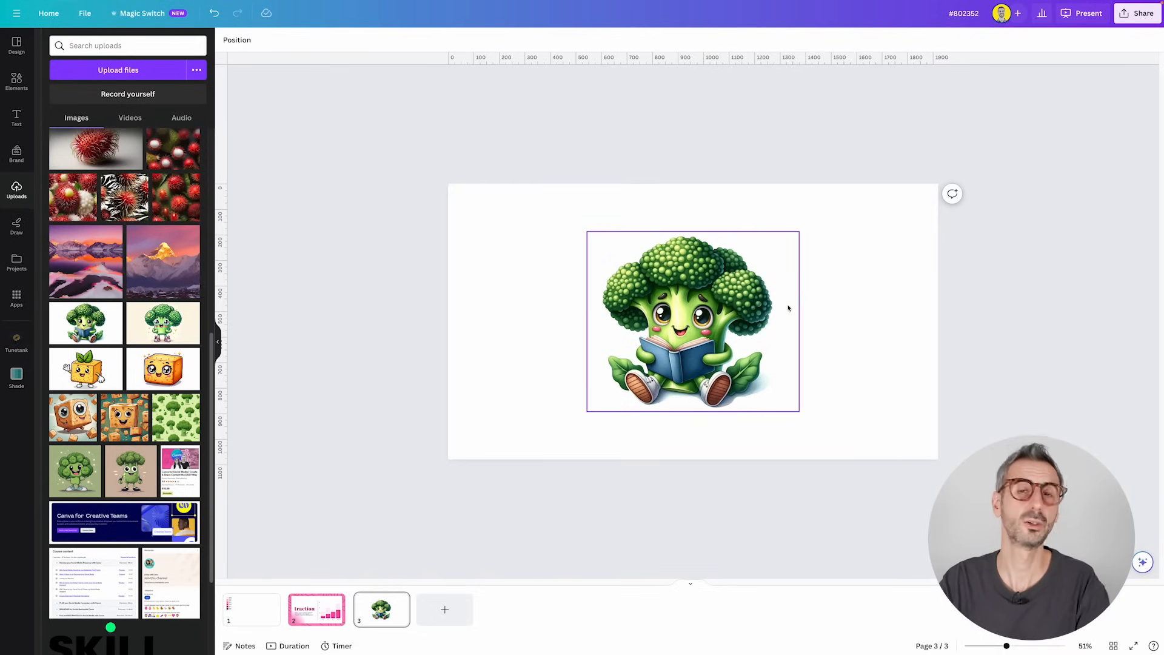
left_click(558, 389)
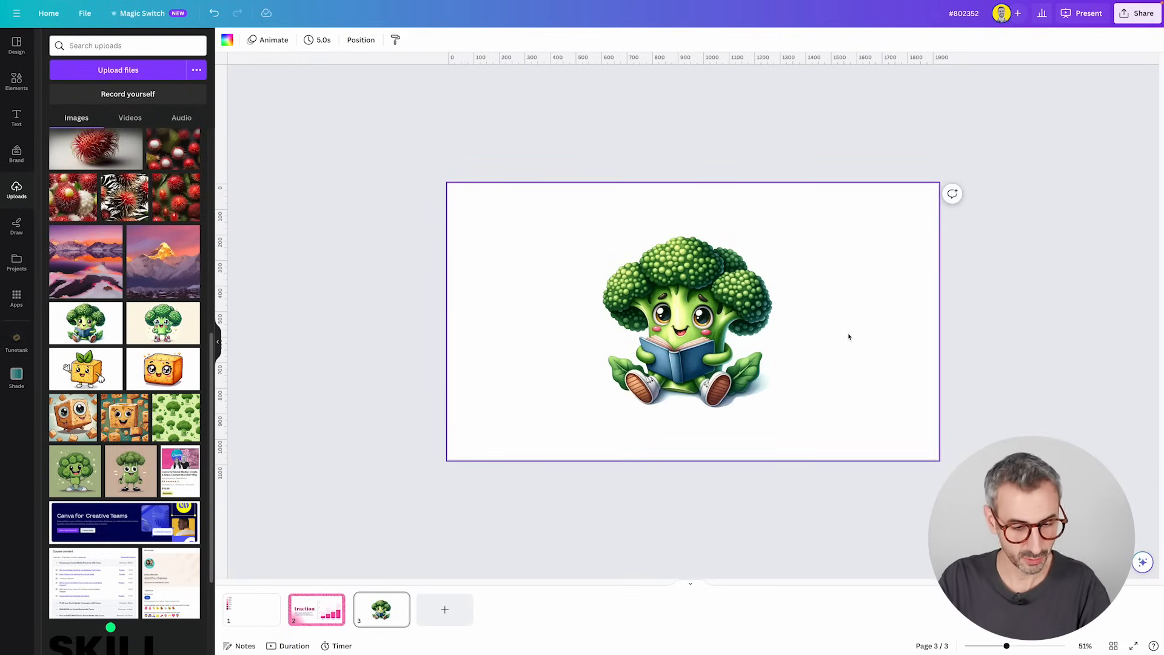
Add a square to the broccoli page, move it to the page's upper right area, and shrink it to a small swatch.
left_click(17, 376)
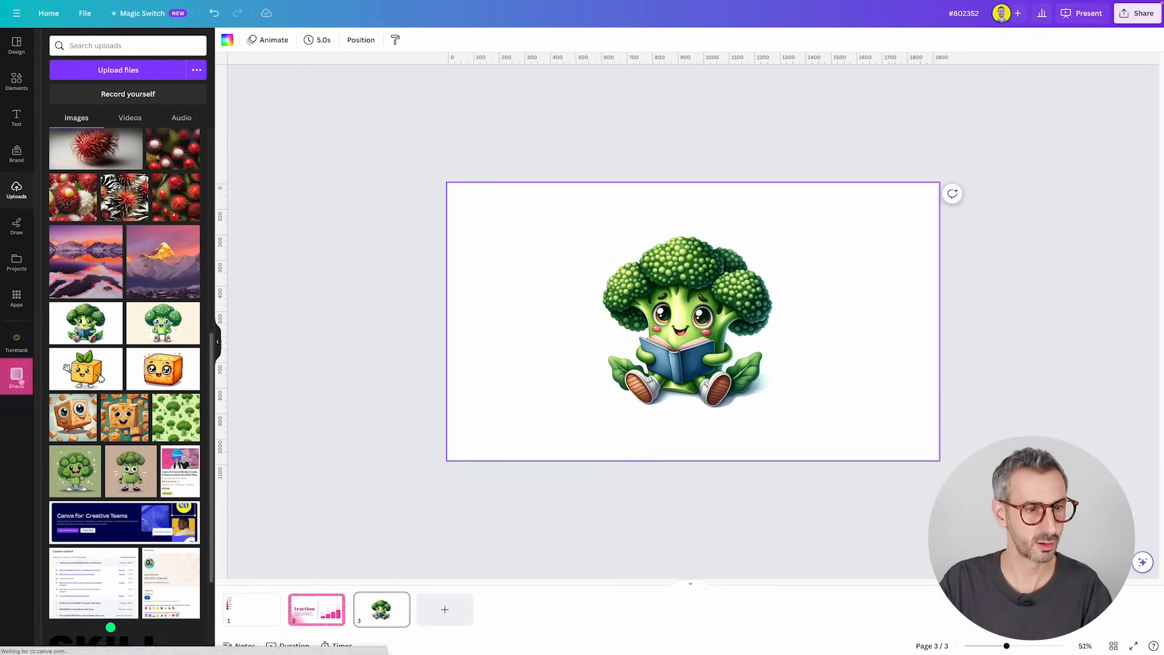
left_click(137, 73)
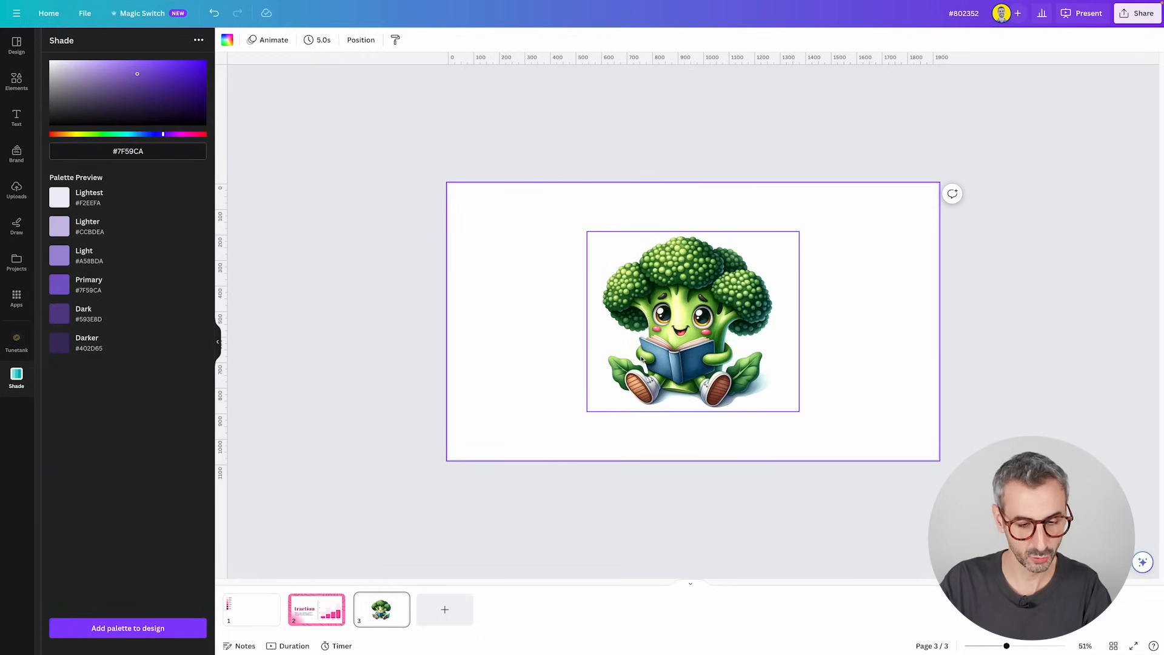
key("r")
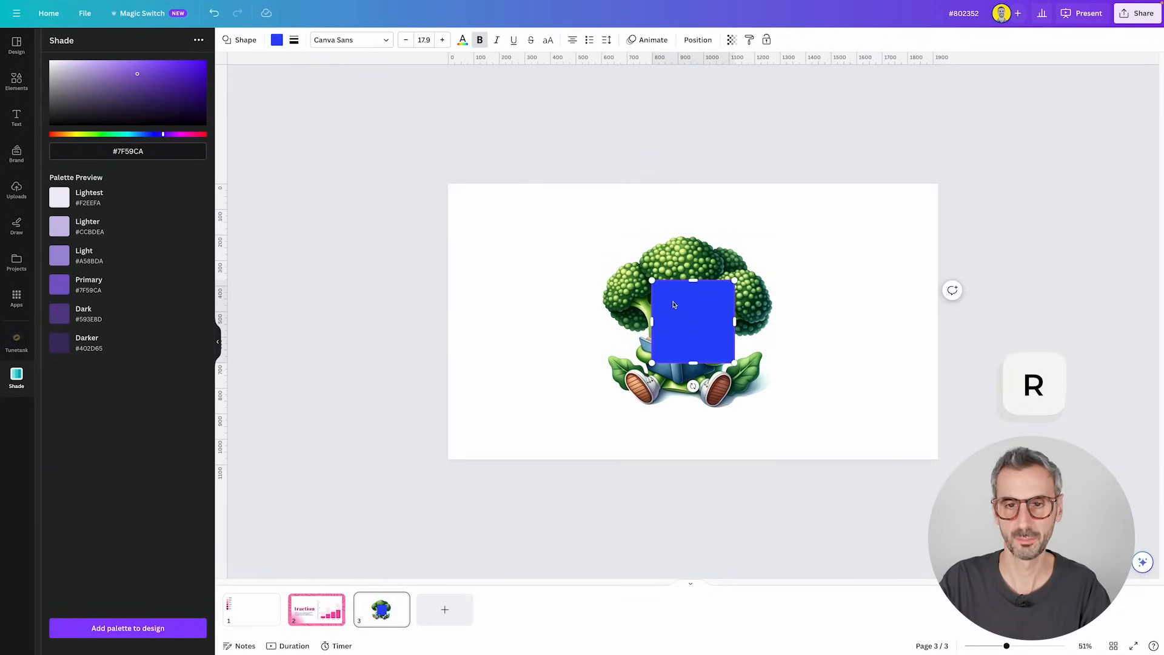
left_click_drag(673, 304, 840, 227)
left_click_drag(901, 286, 849, 235)
left_click(833, 324)
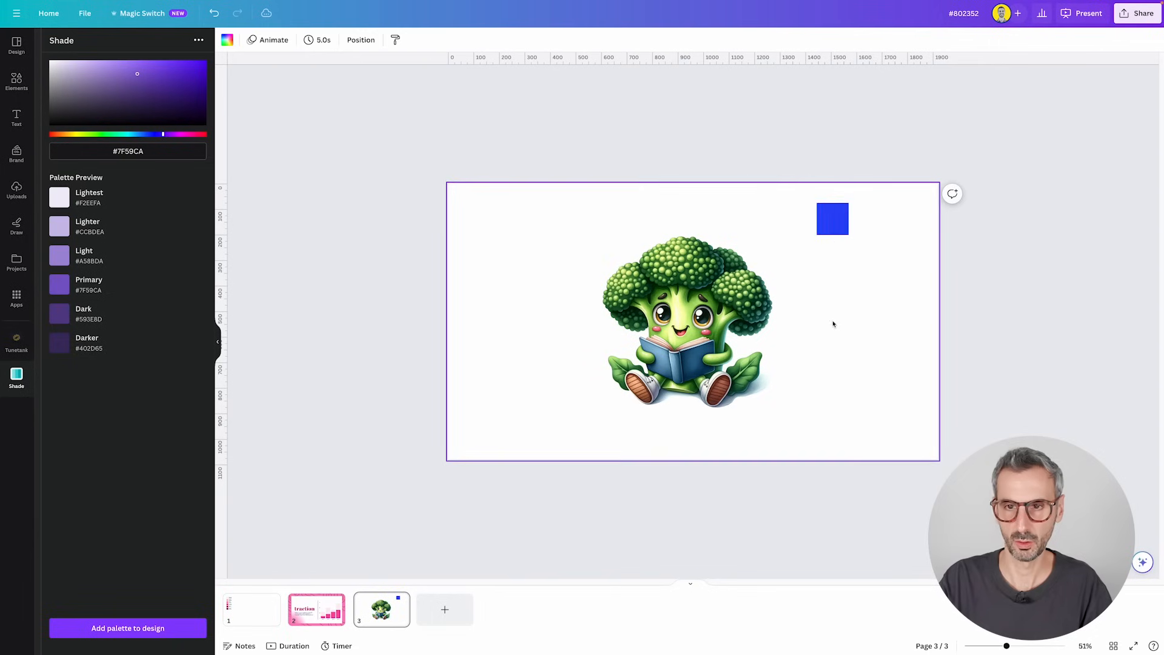
Fill the small square with the green #5E9F35 sampled from the broccoli image using the color picker.
left_click(832, 218)
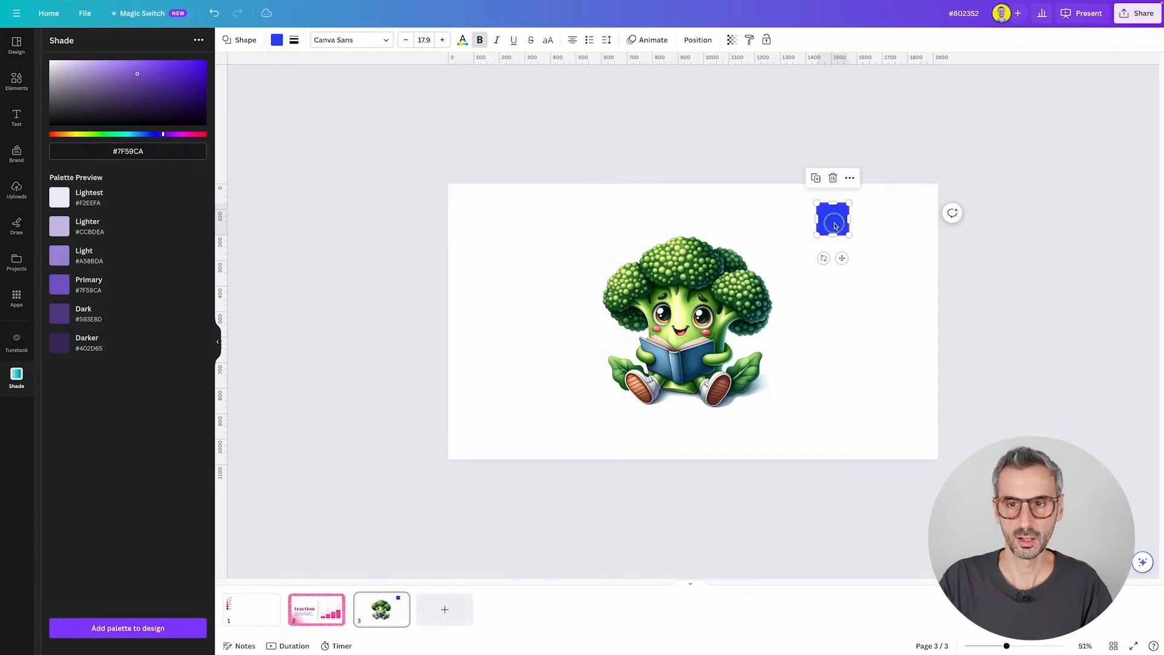
left_click(277, 40)
left_click(56, 99)
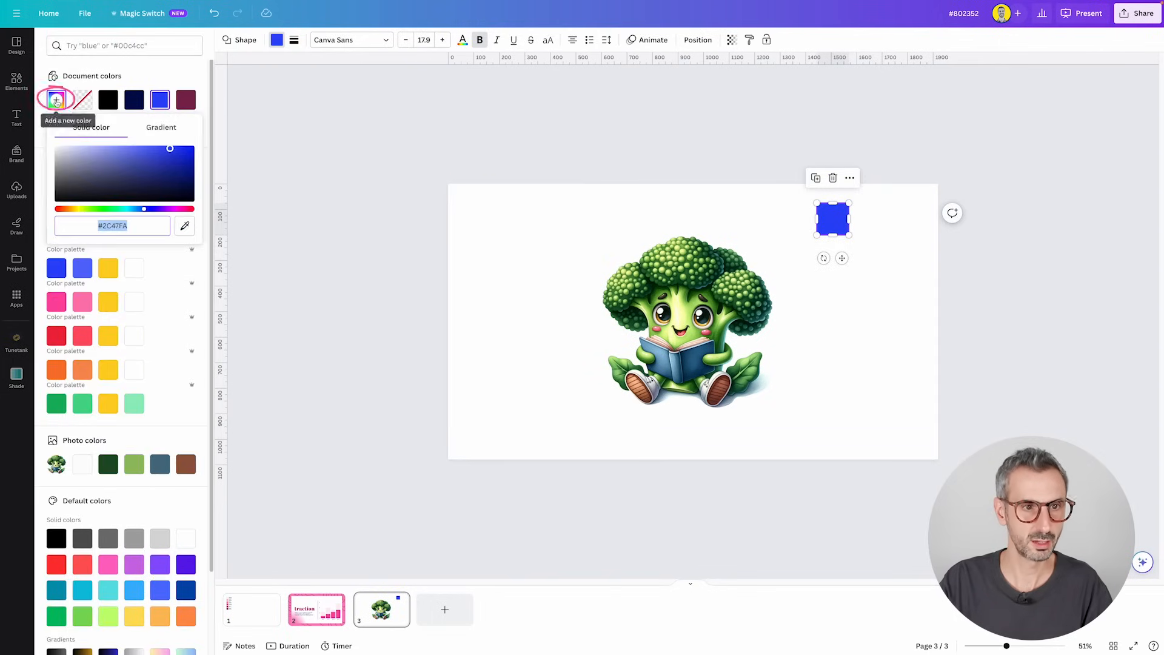
left_click(184, 225)
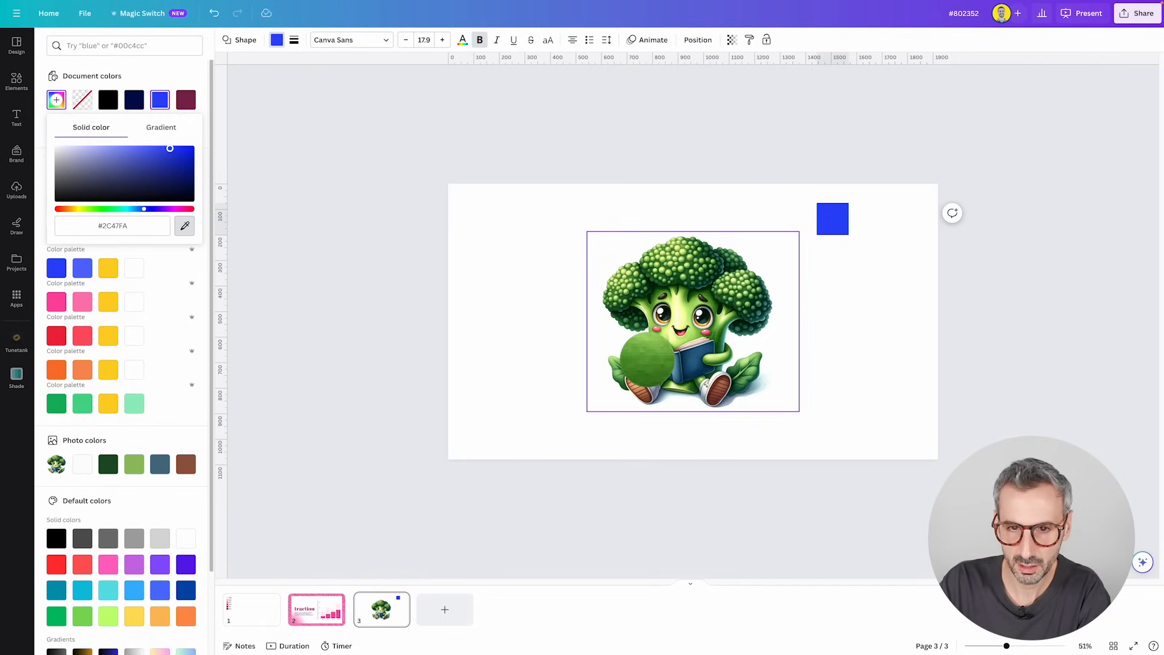
left_click(647, 362)
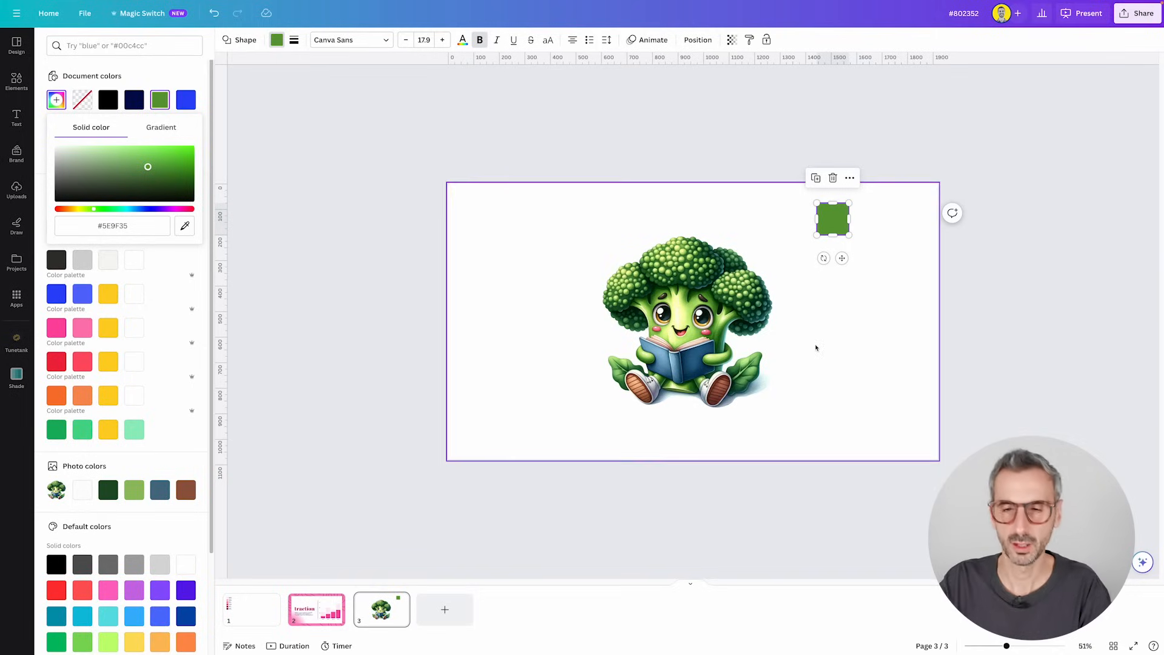
Copy the green square's color code #5E9F35 and use it in Shade as the base color of a new tonal palette.
left_click(106, 226)
key("ctrl+c")
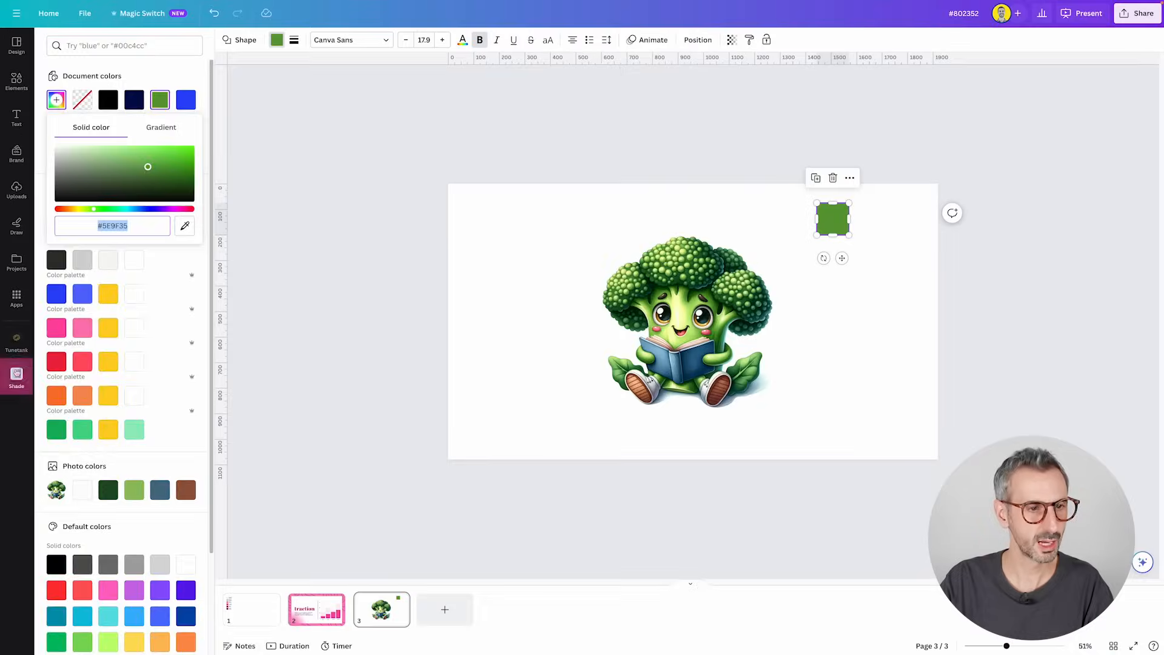
left_click(16, 374)
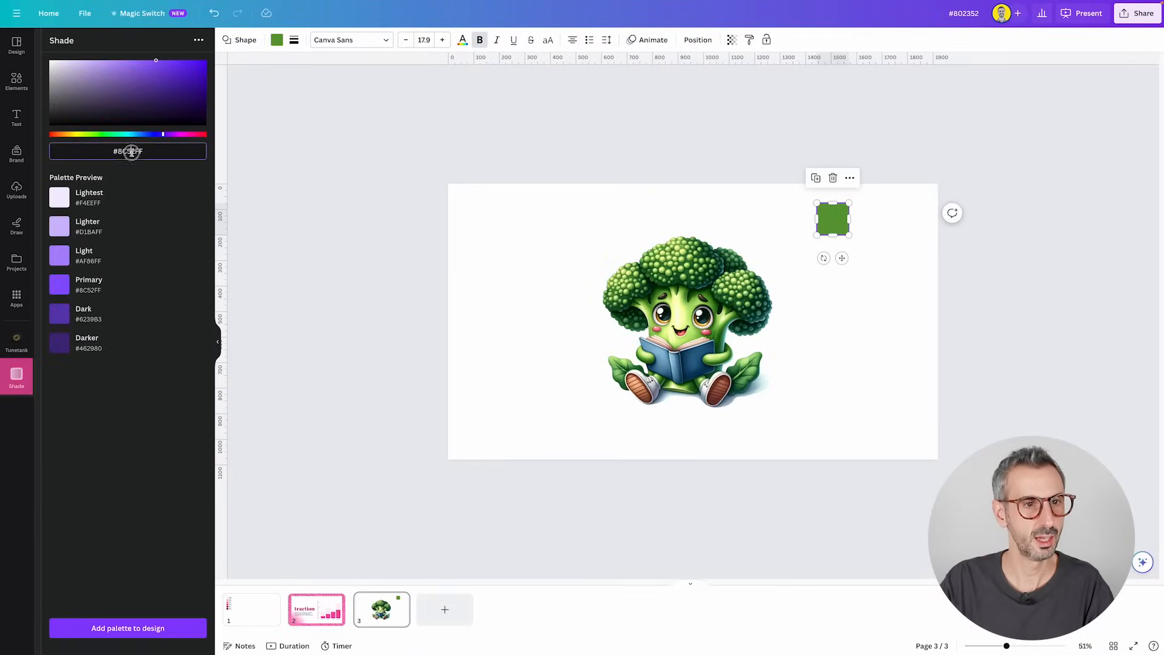
left_click_drag(148, 151, 85, 151)
key("ctrl+v")
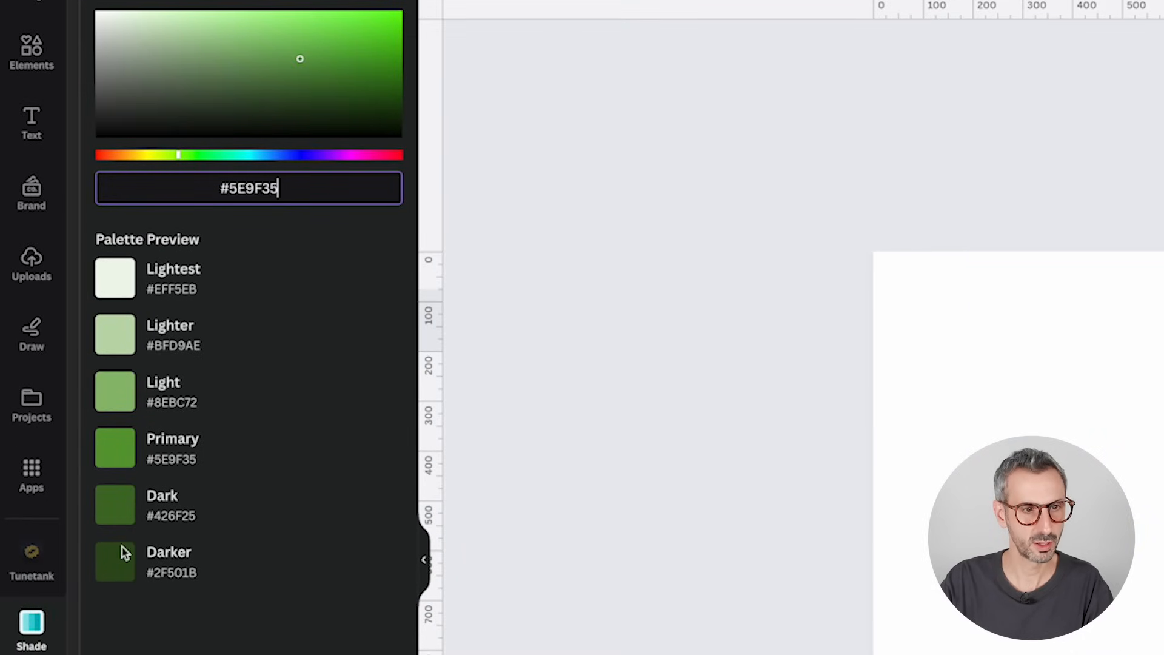
Add the green tonal palette to the broccoli page, place it beside the green square, and deselect it.
left_click(102, 630)
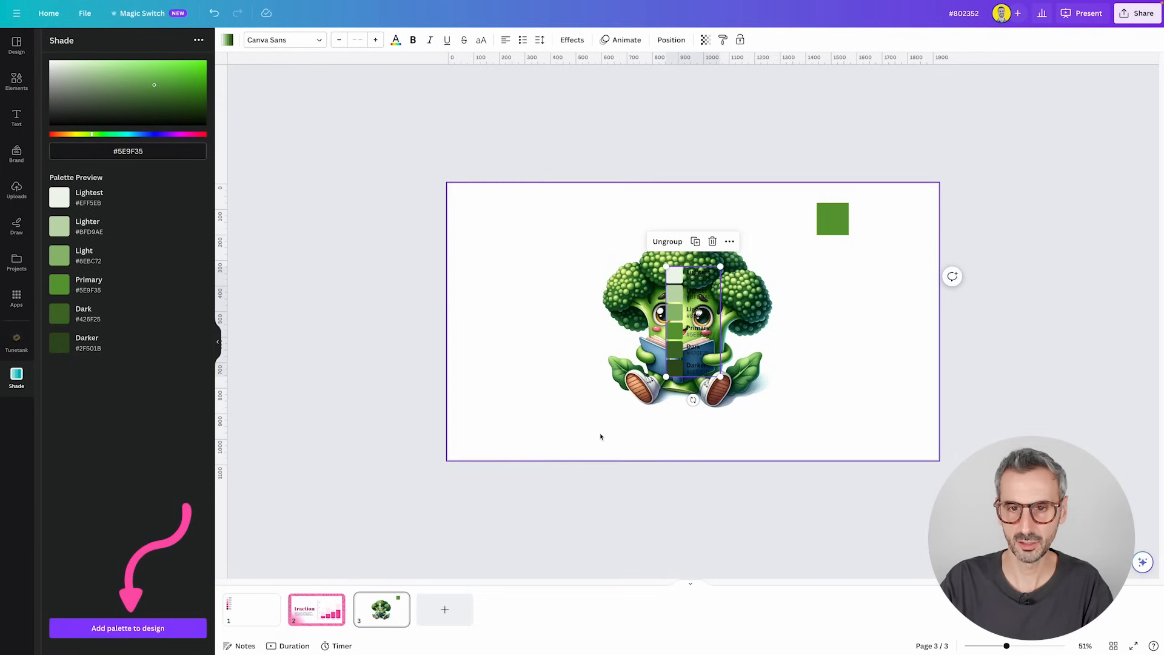
left_click_drag(693, 303, 883, 240)
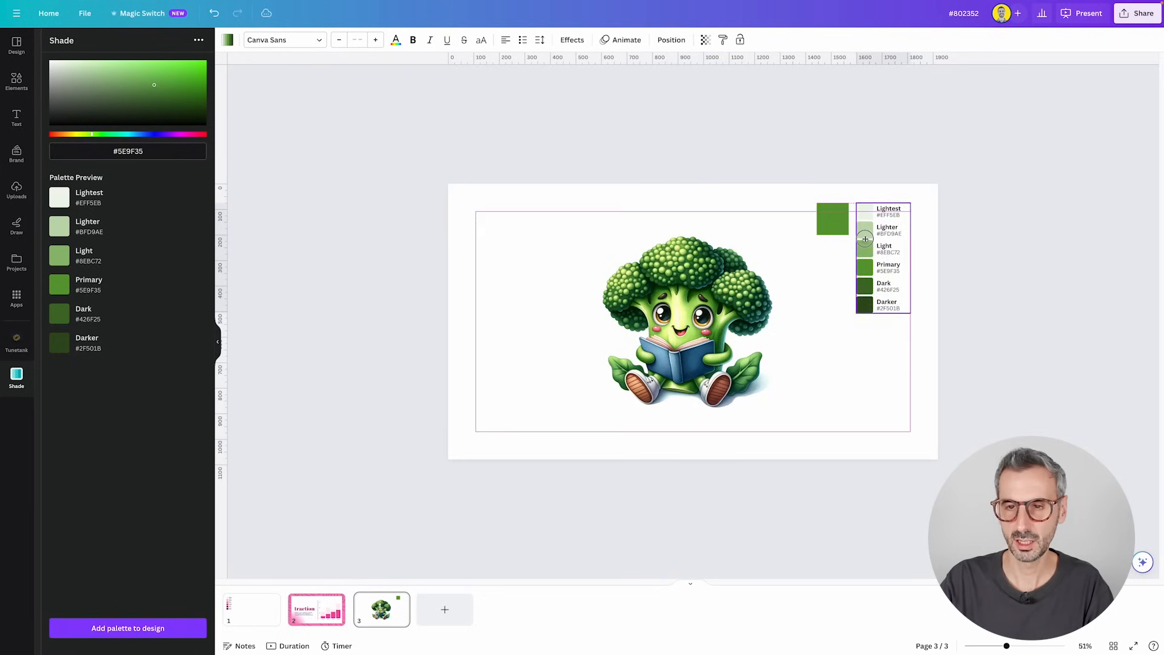
left_click(821, 325)
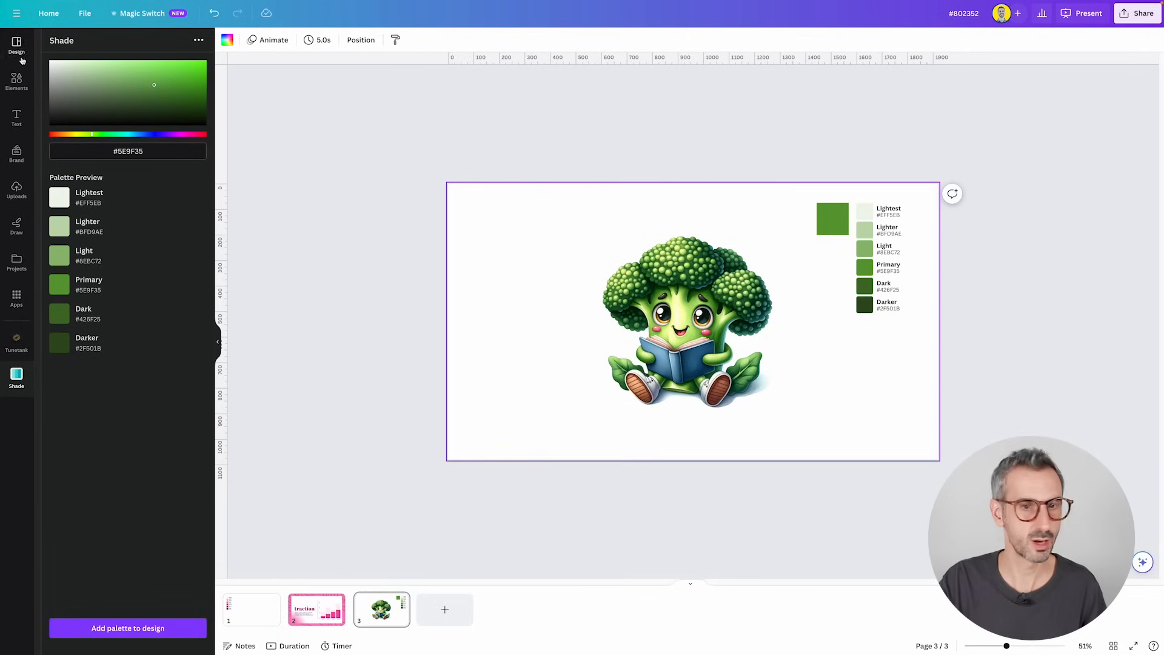
Give the broccoli page a gradient background and sample its first color from the palette's Lighter swatch, #BFD9AE.
left_click(227, 39)
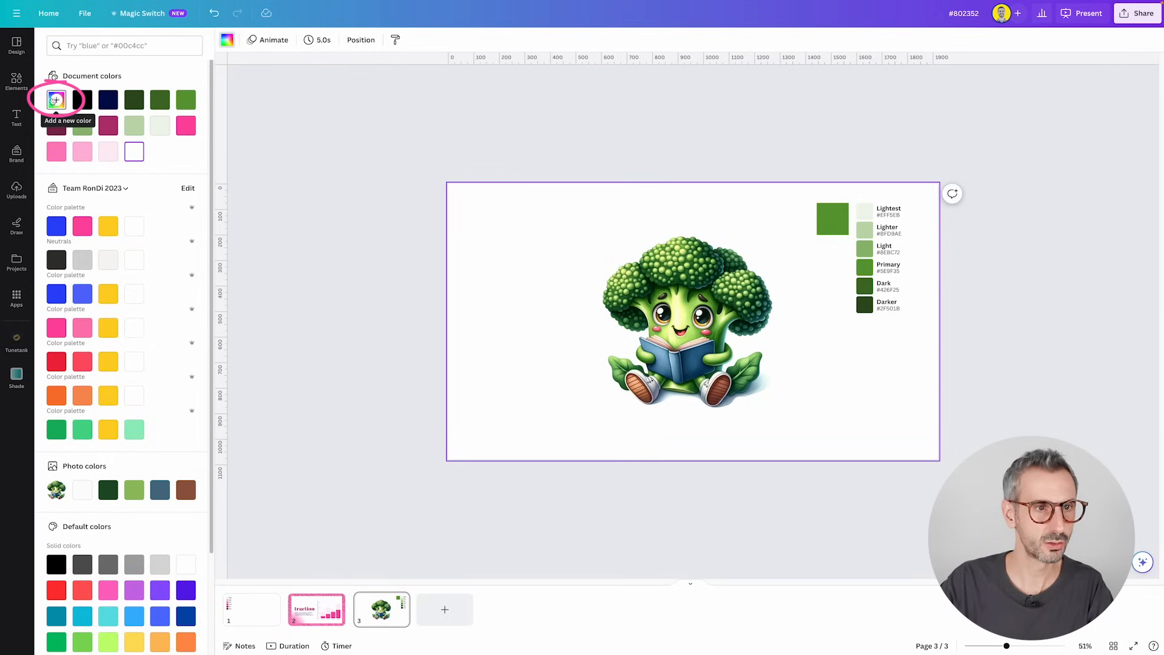
left_click(55, 100)
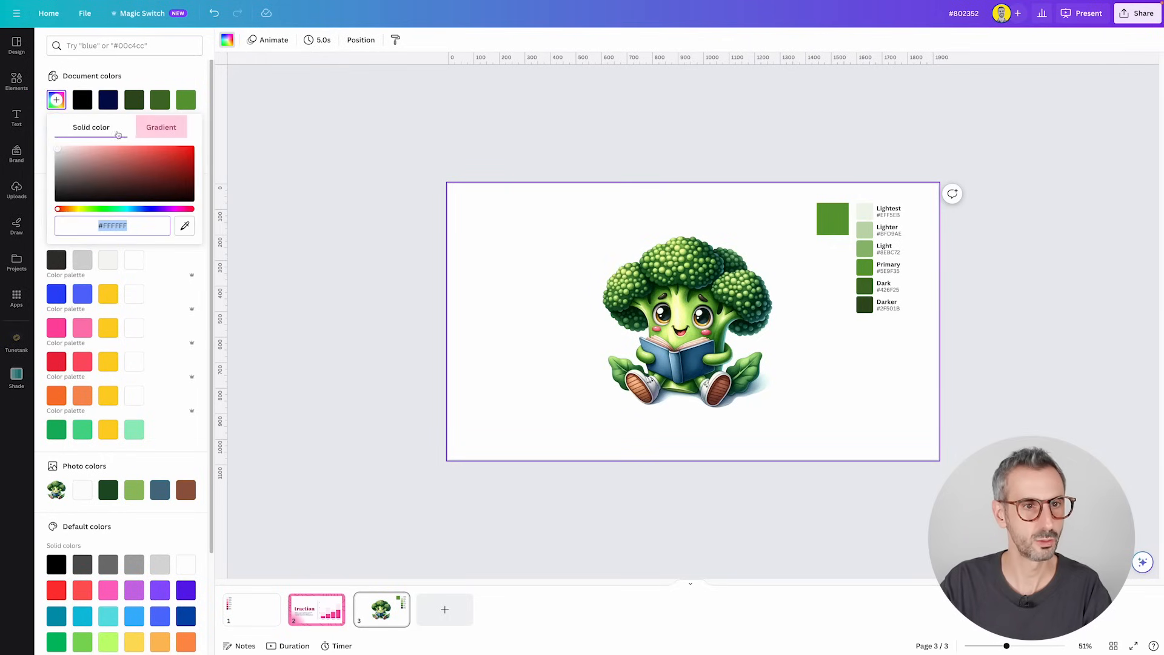
left_click(164, 133)
left_click(65, 173)
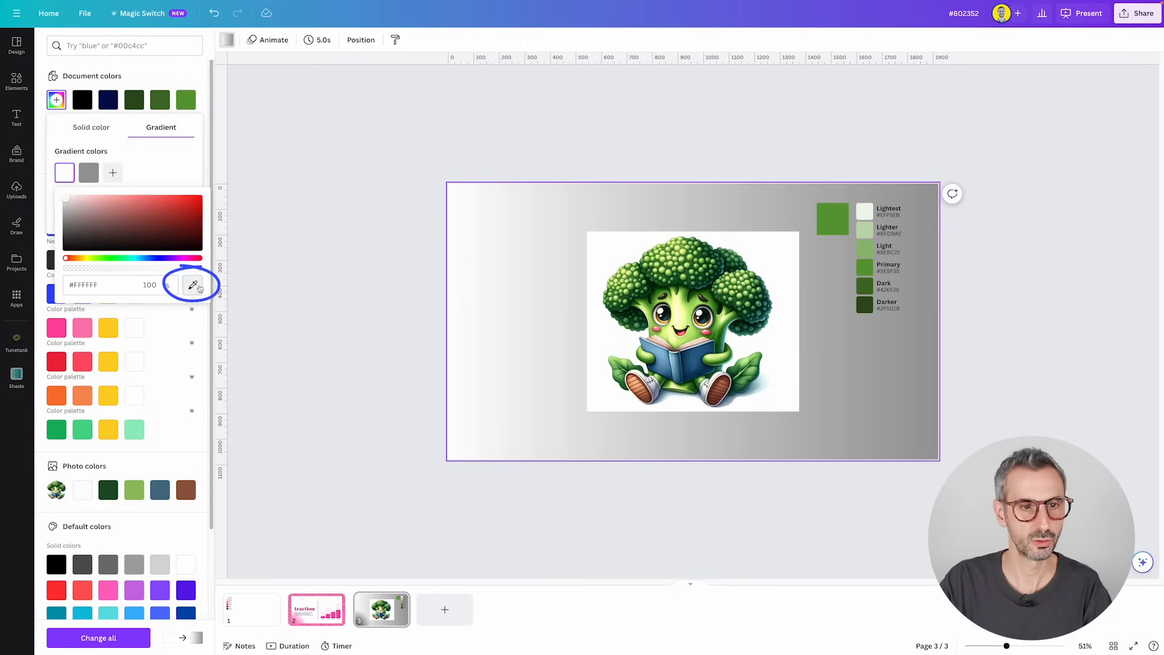
left_click(193, 284)
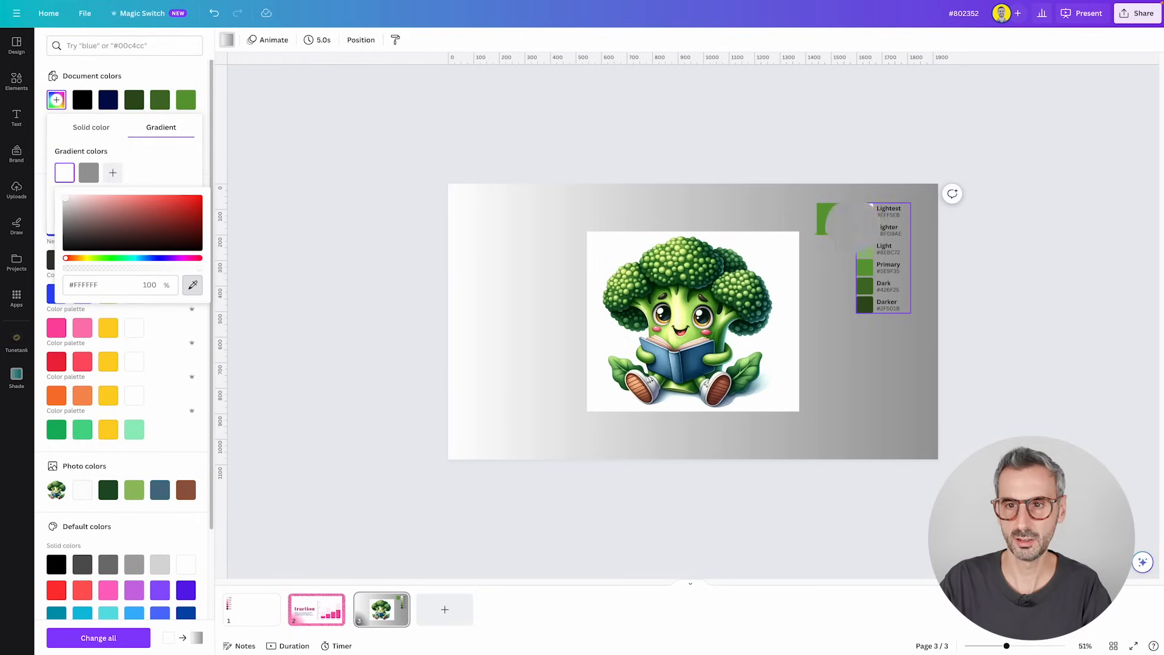
left_click(869, 228)
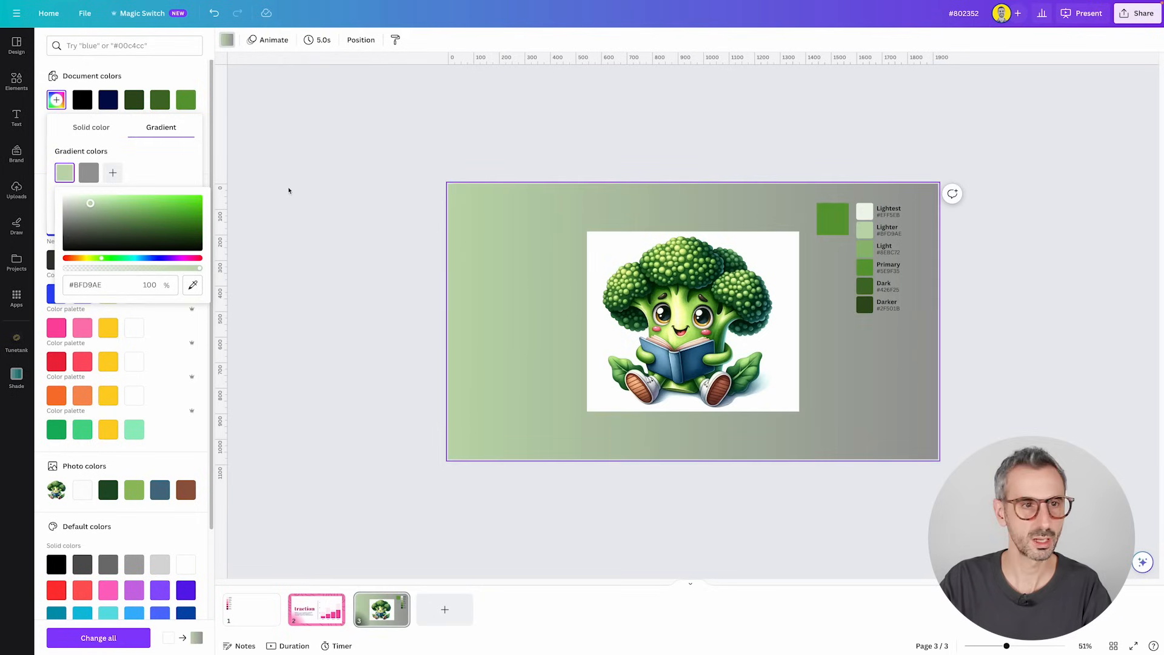
Sample the background gradient's second color from the palette's Dark swatch, #416F25.
left_click(89, 174)
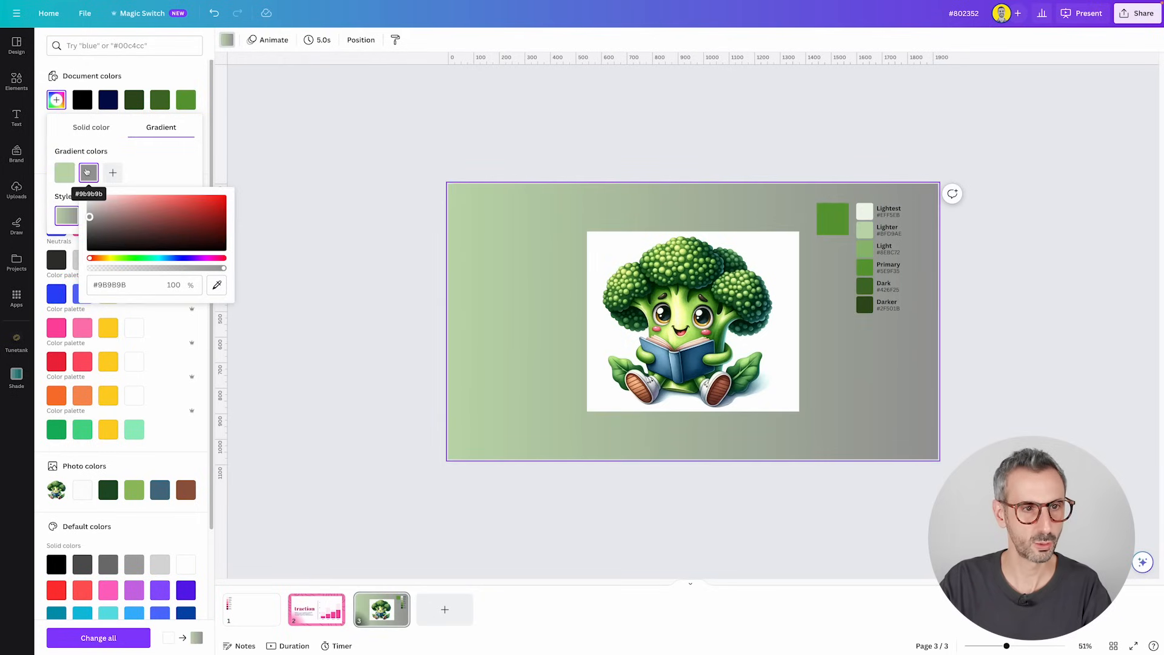
left_click(217, 284)
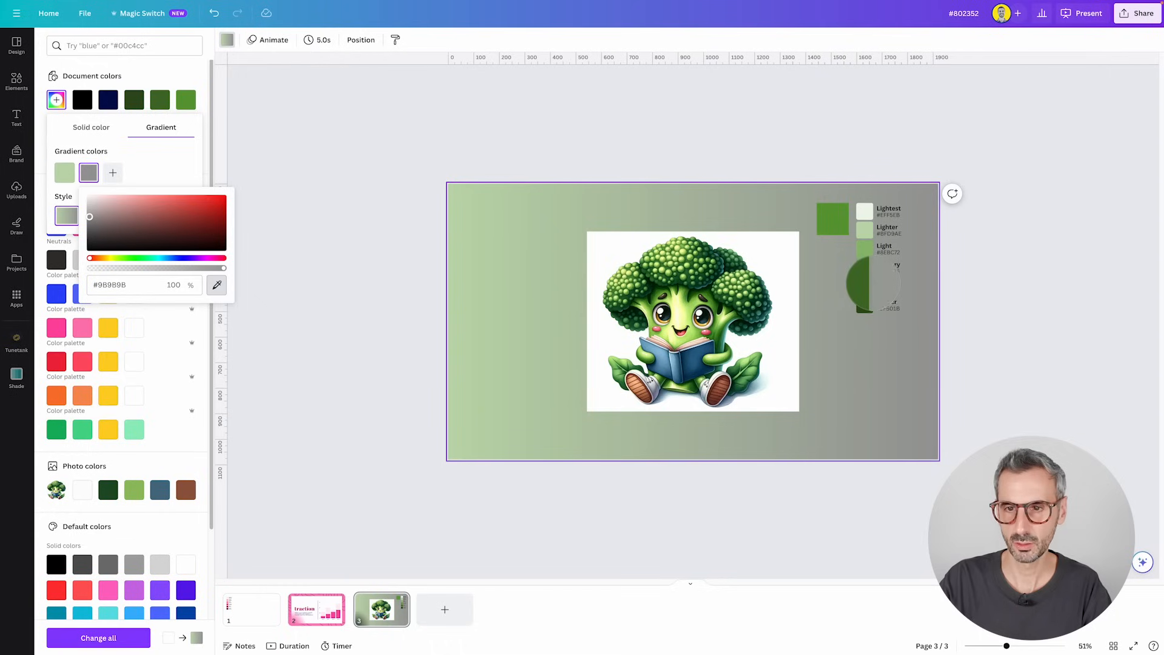
left_click(866, 286)
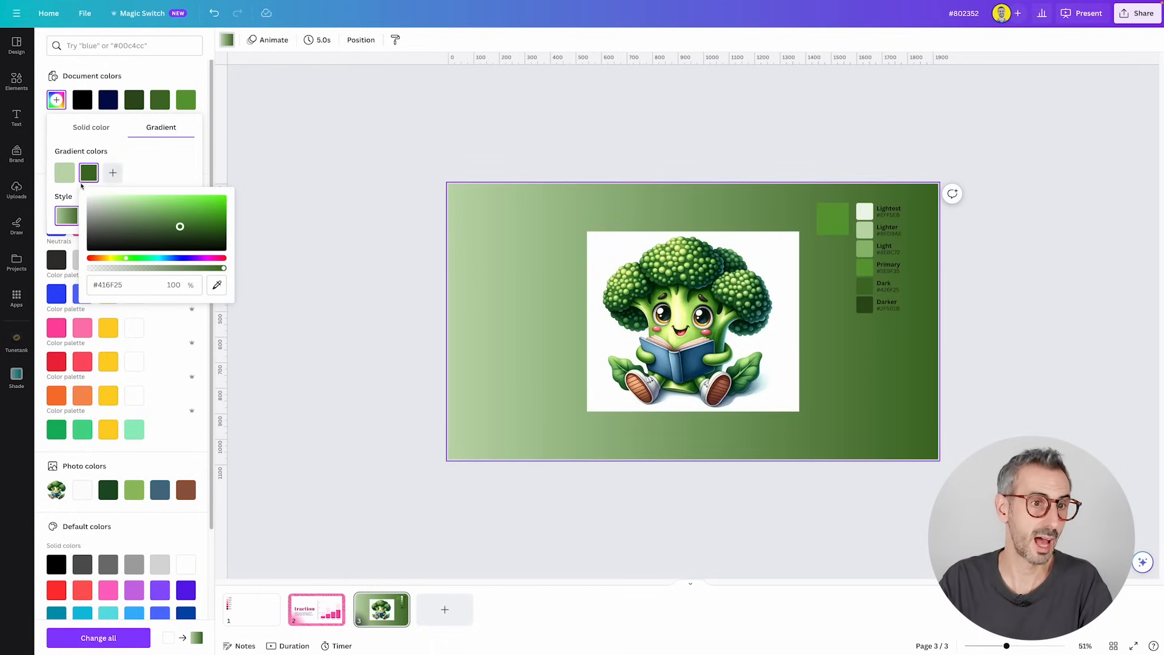
Add a third color to the background gradient and set the middle color to #EFF5EB, sampled from the palette's Lightest swatch.
left_click(115, 174)
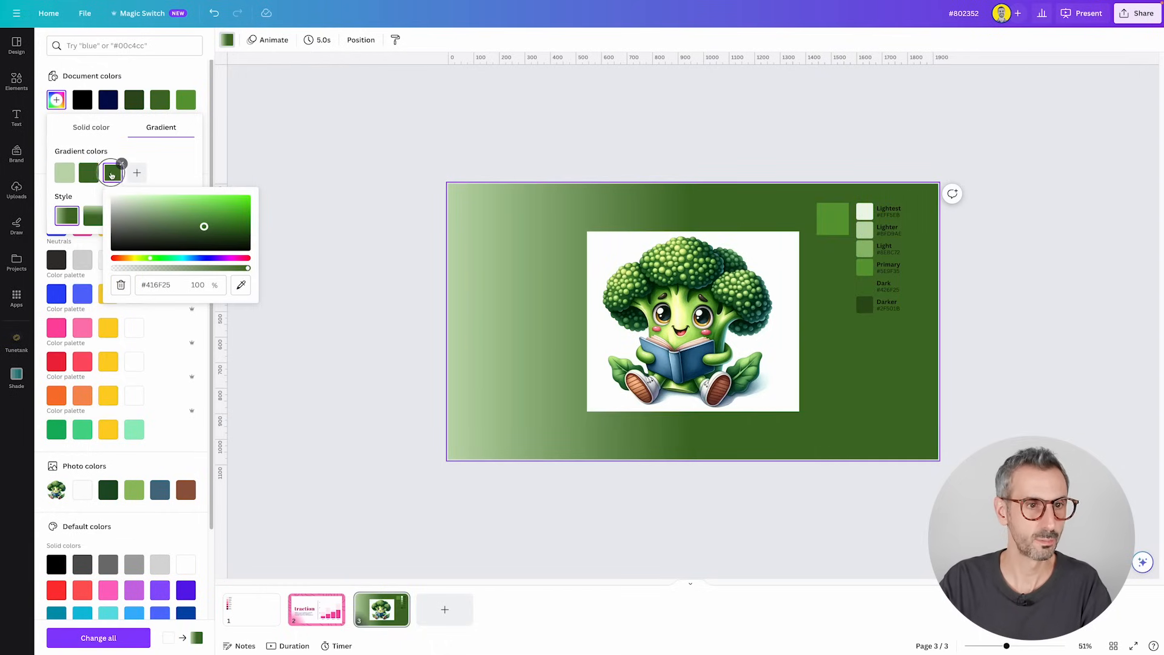
left_click(90, 175)
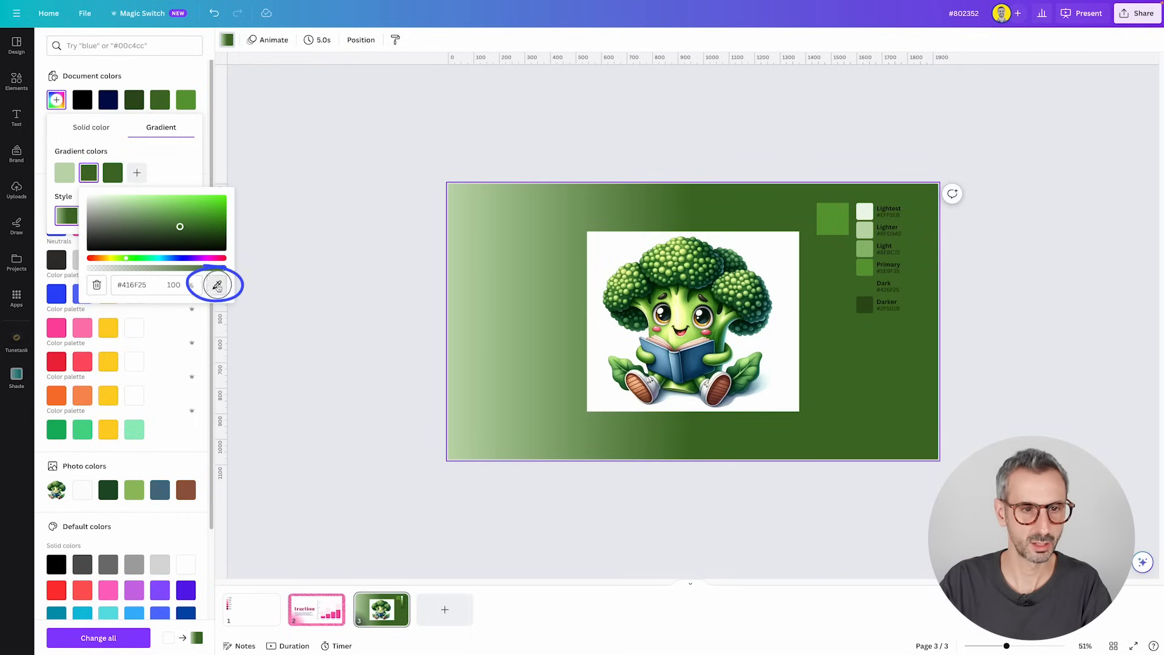
left_click(216, 285)
left_click(866, 212)
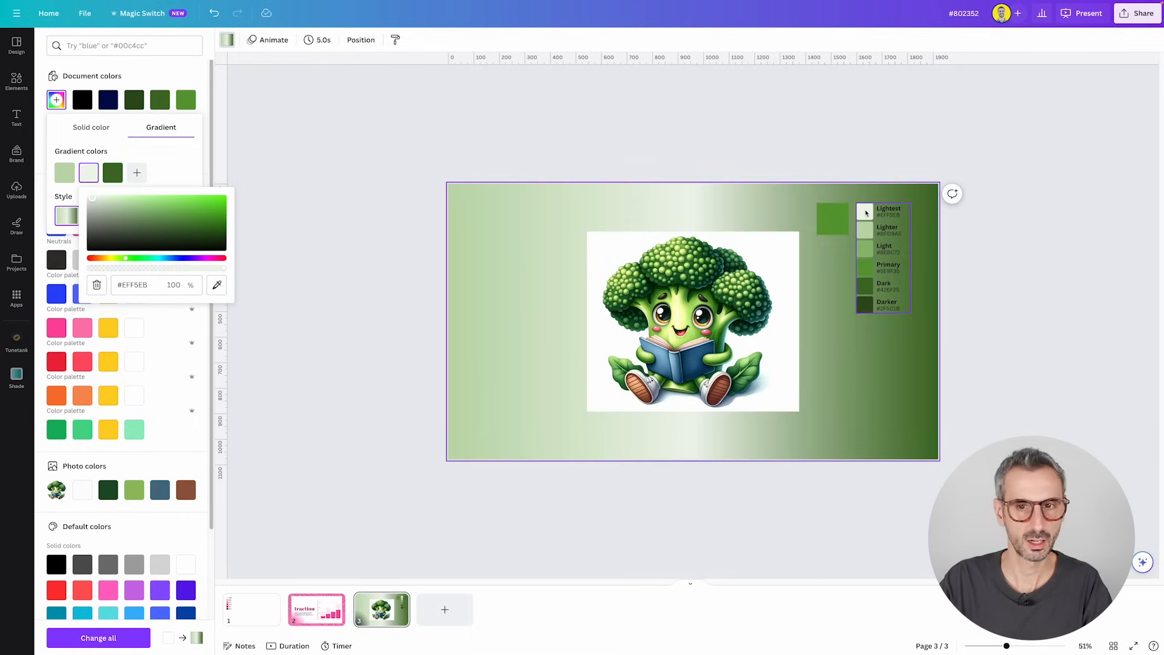
left_click(182, 155)
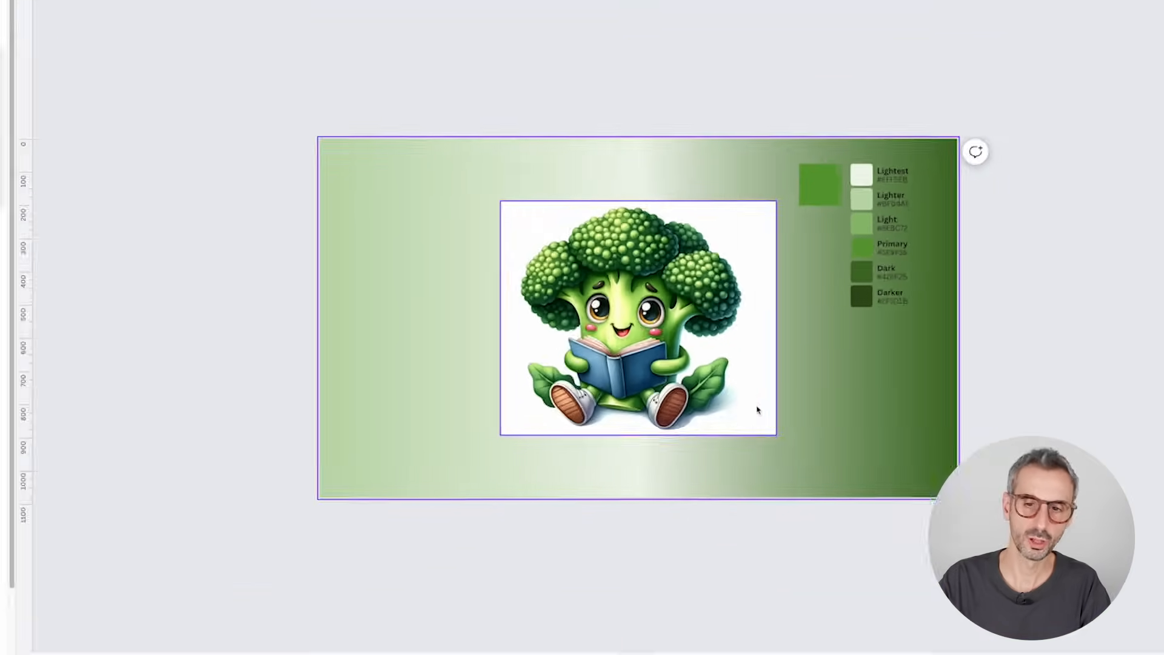
Remove the white background from the broccoli image with BG Remover.
left_click(881, 461)
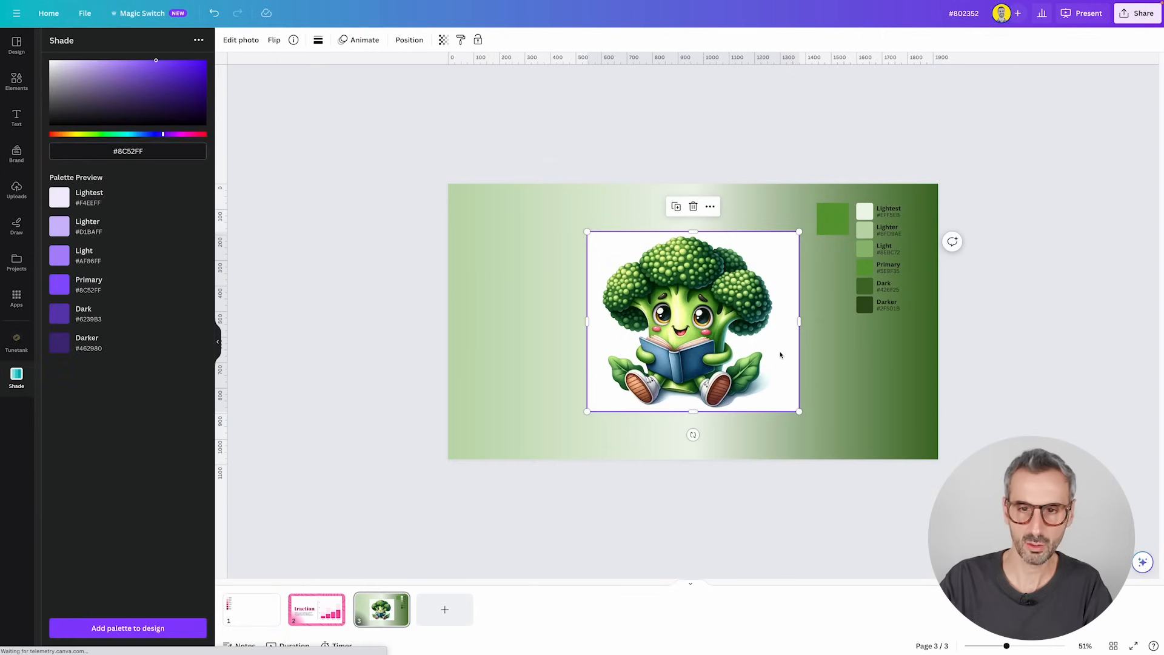
left_click(237, 41)
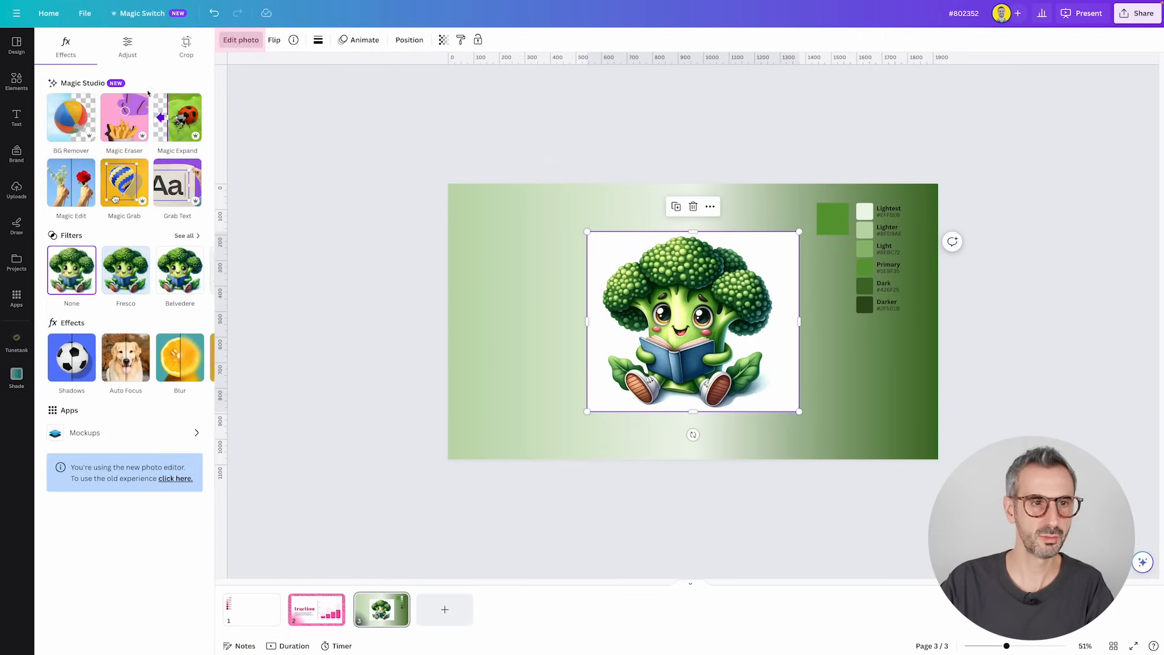
left_click(71, 117)
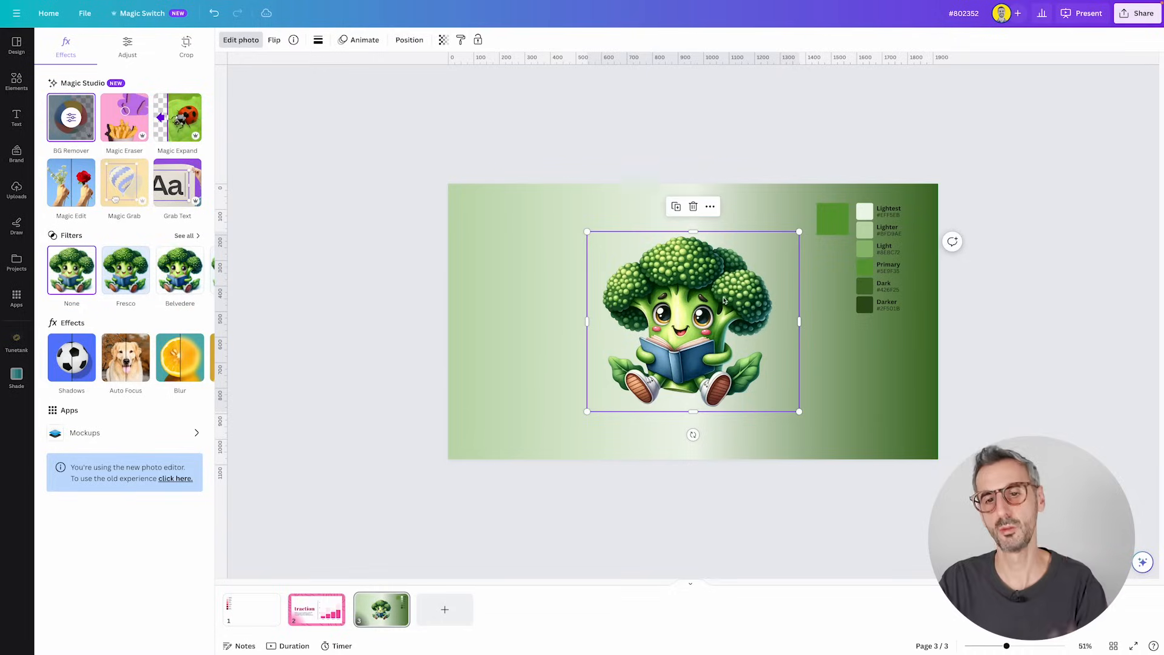
Delete the green square and the tonal palette from the broccoli page.
left_click(908, 410)
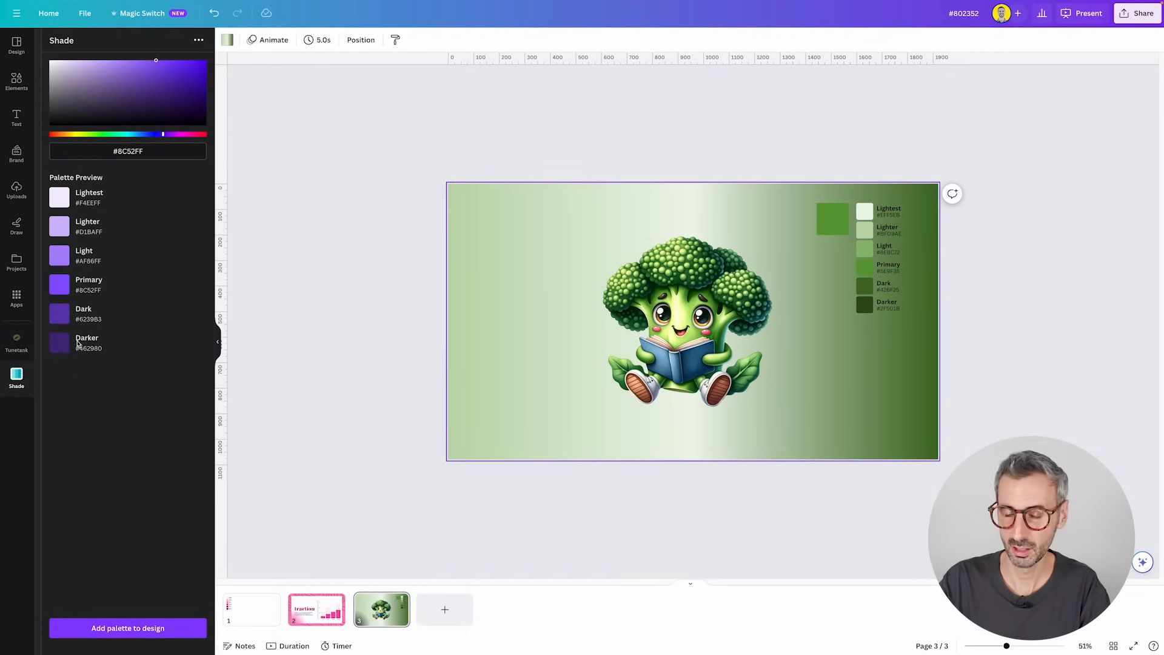
left_click_drag(892, 376, 812, 210)
key("Delete")
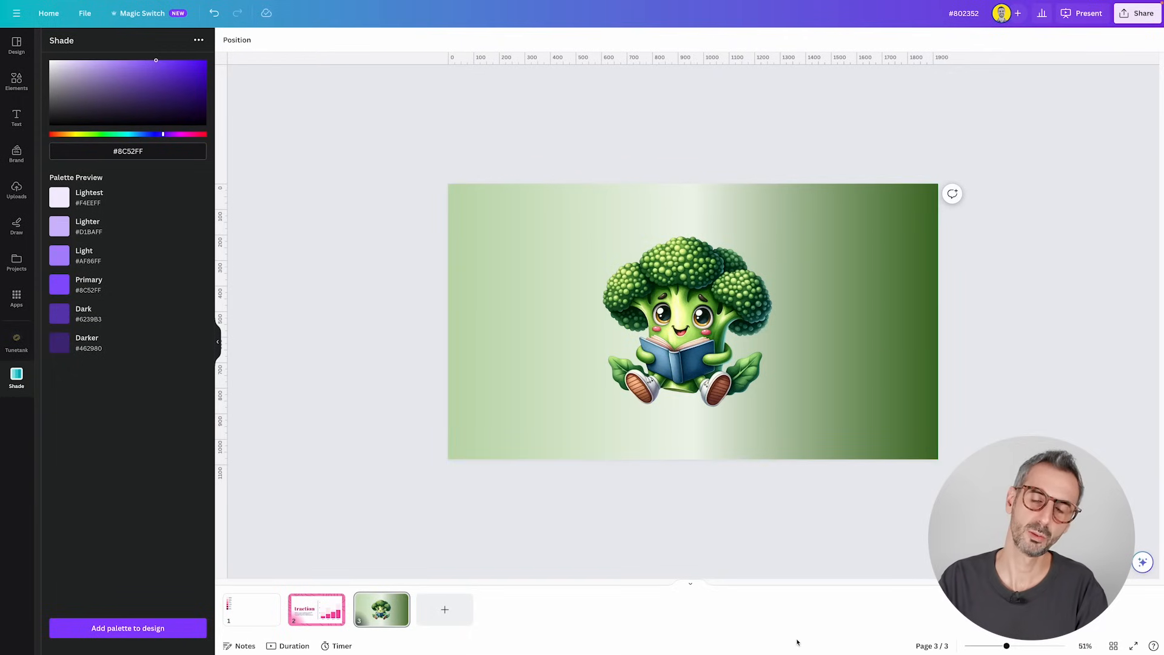
Try the 180° linear, diagonal and circular gradient styles on the page background and settle on the diagonal linear style.
left_click(871, 267)
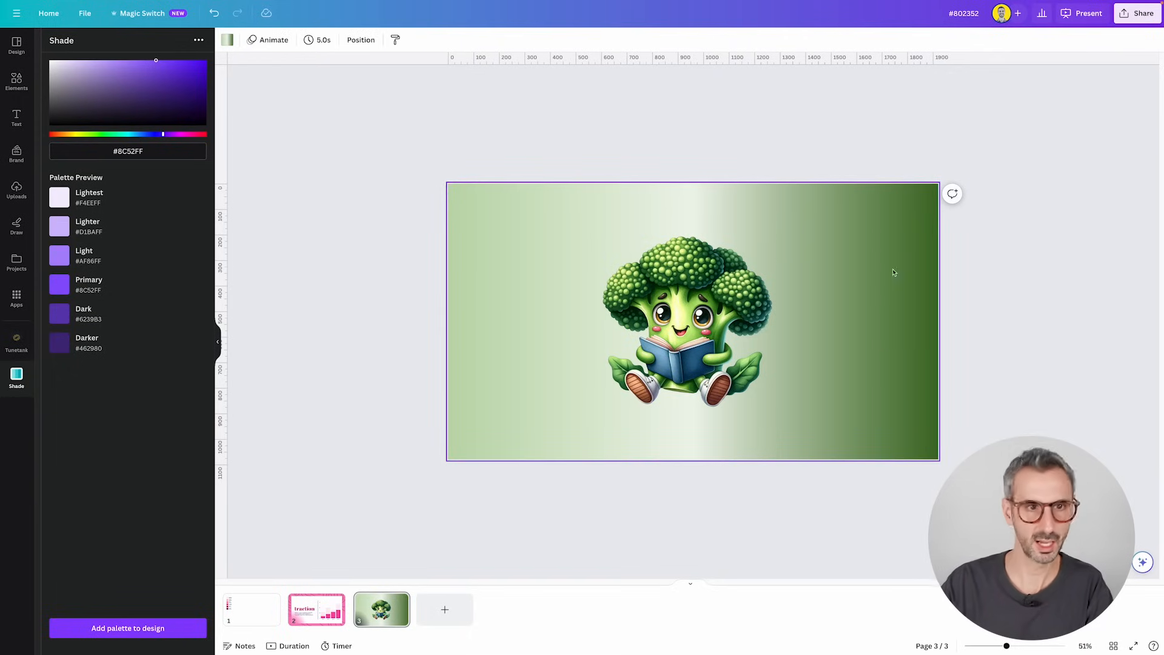
left_click(229, 39)
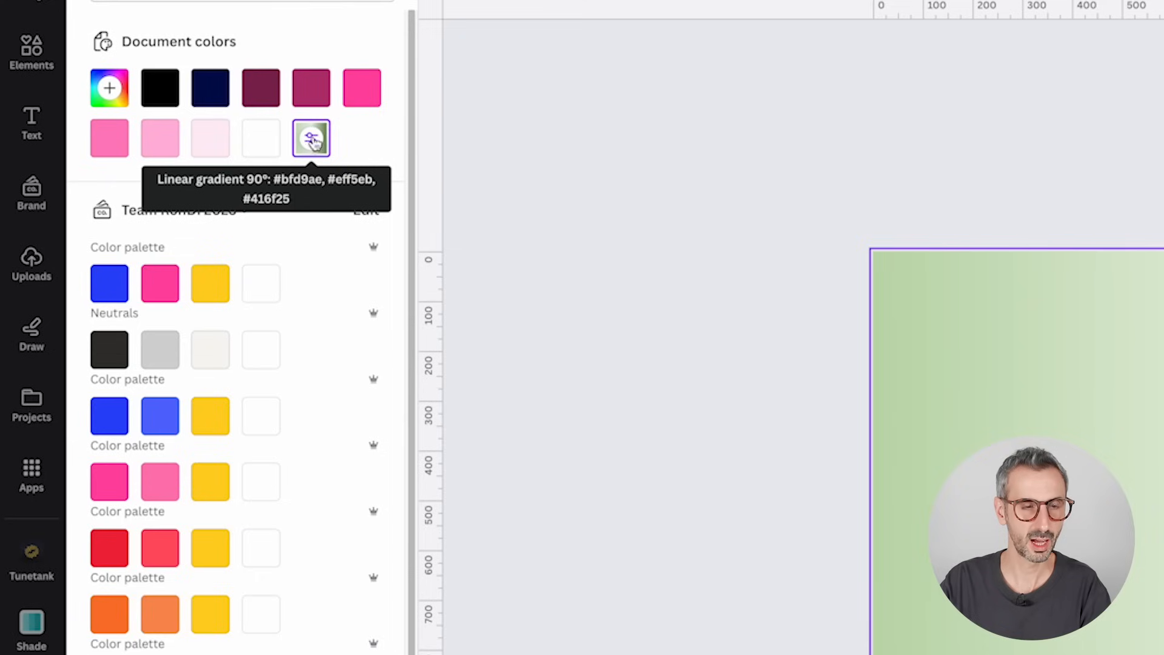
left_click(312, 139)
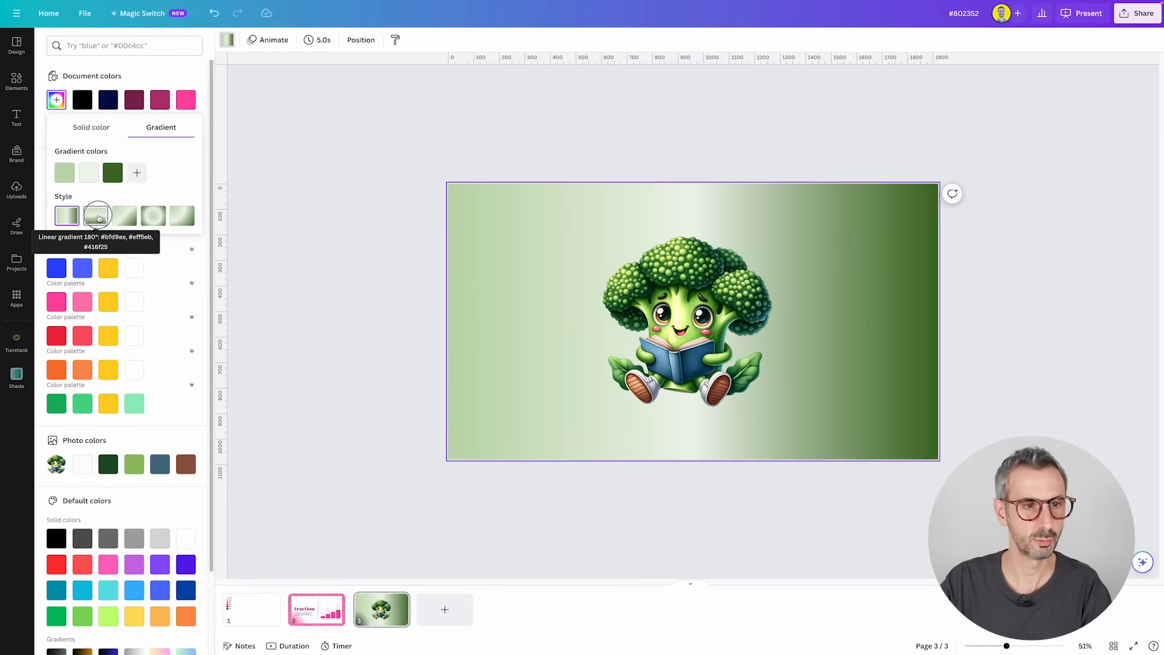
left_click(185, 313)
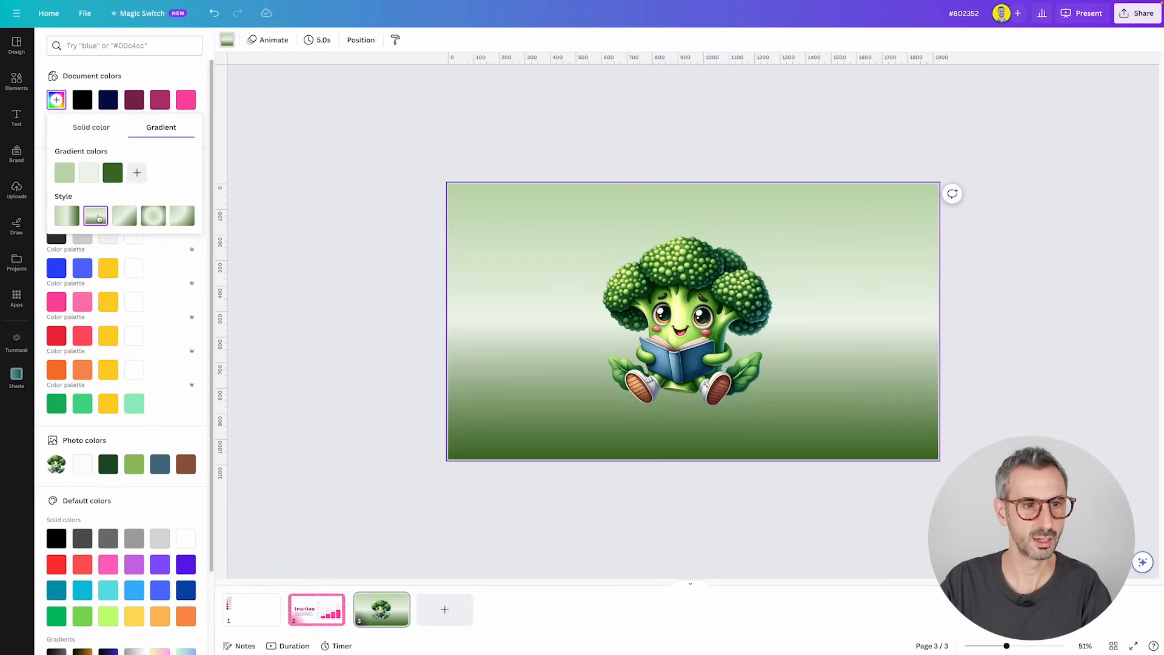
left_click(131, 220)
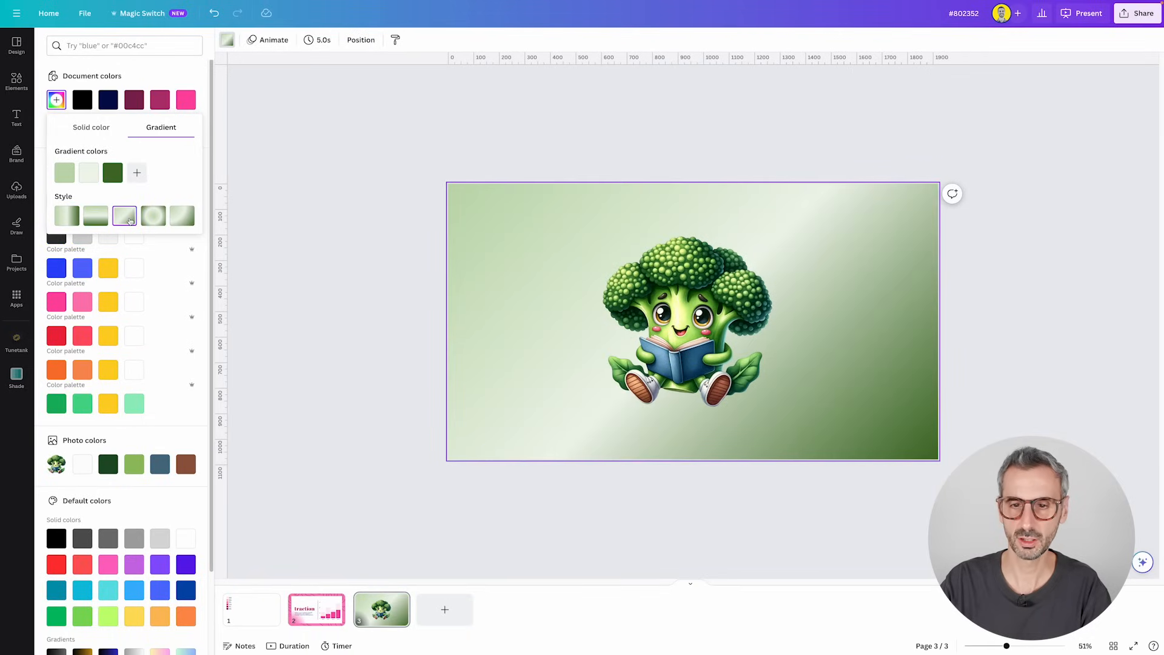
left_click(154, 217)
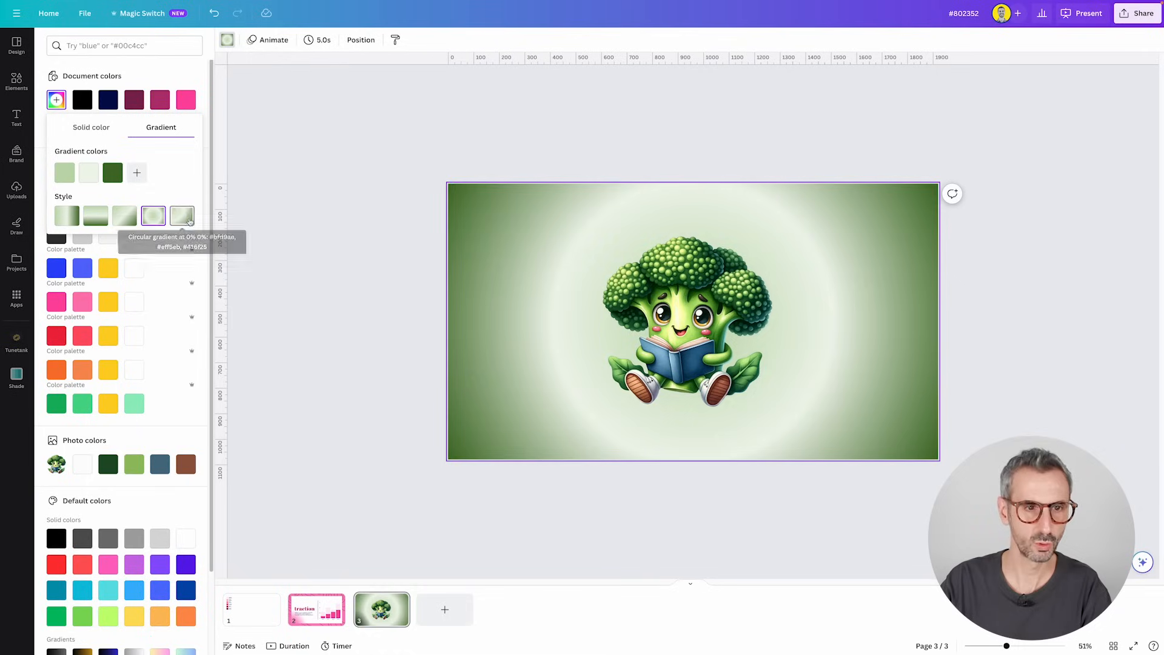
left_click(182, 216)
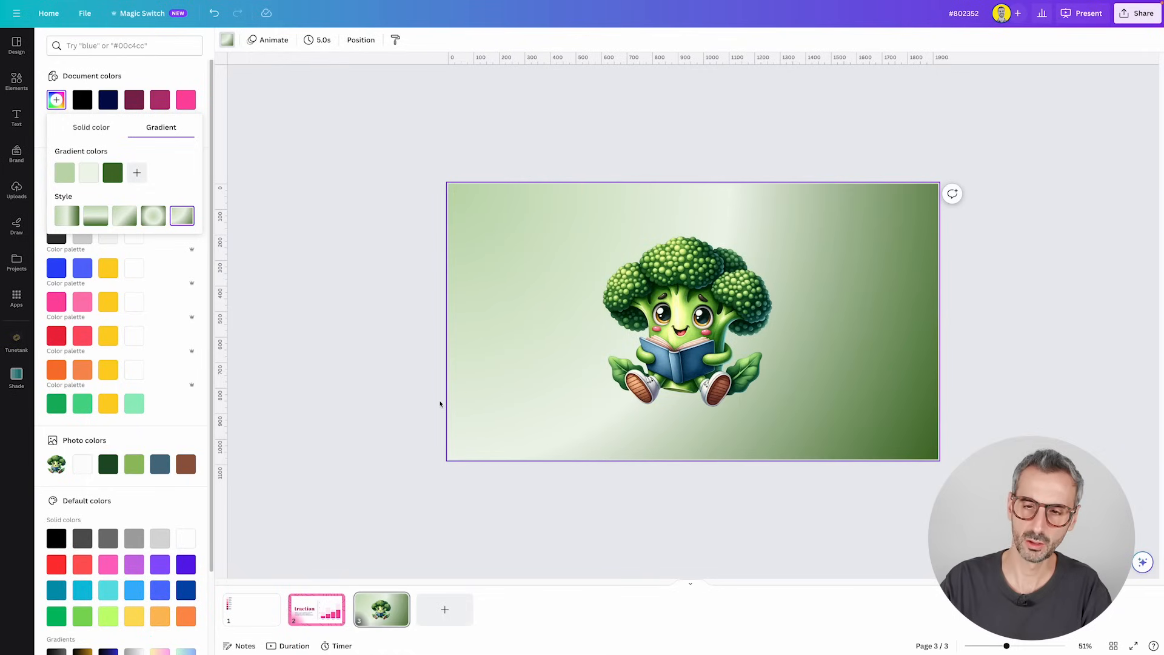
left_click(155, 224)
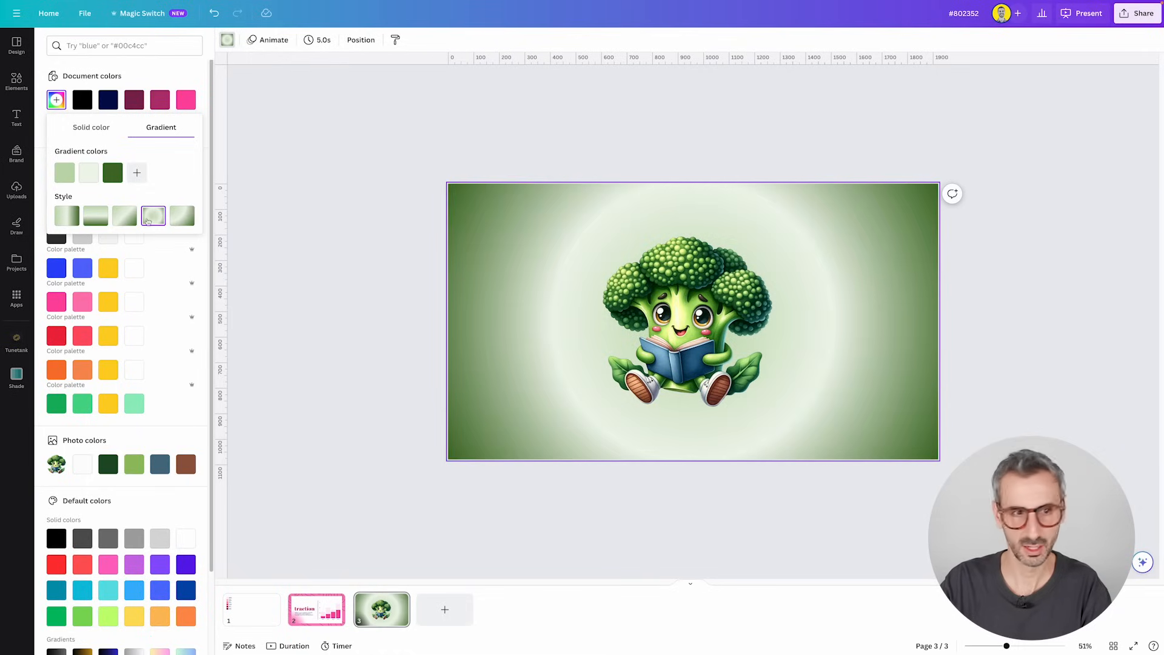
left_click(128, 220)
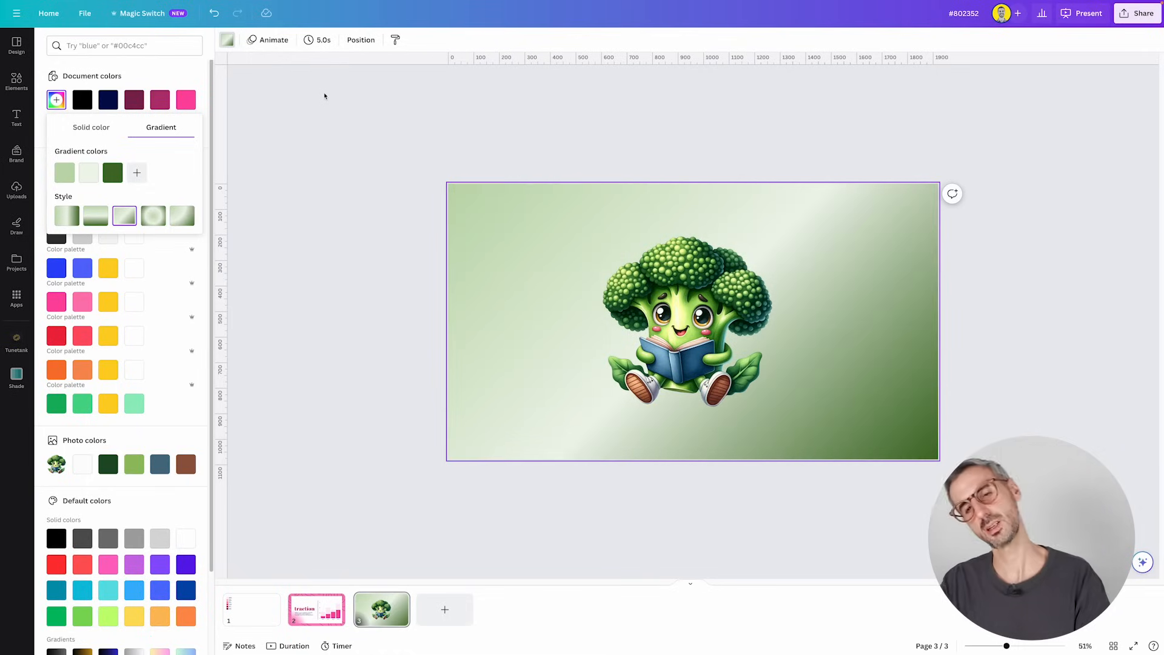
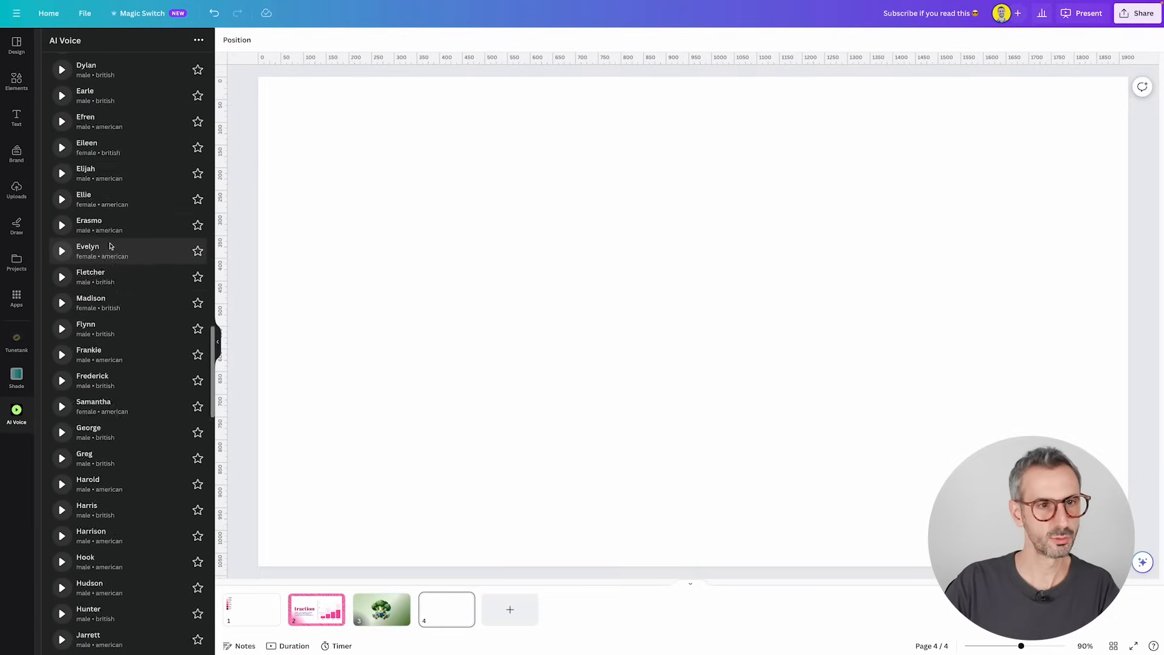
Preview the Arthur voice in its Advertising, Meditation, Narrative and Training styles.
scroll(110, 245, "up", 15)
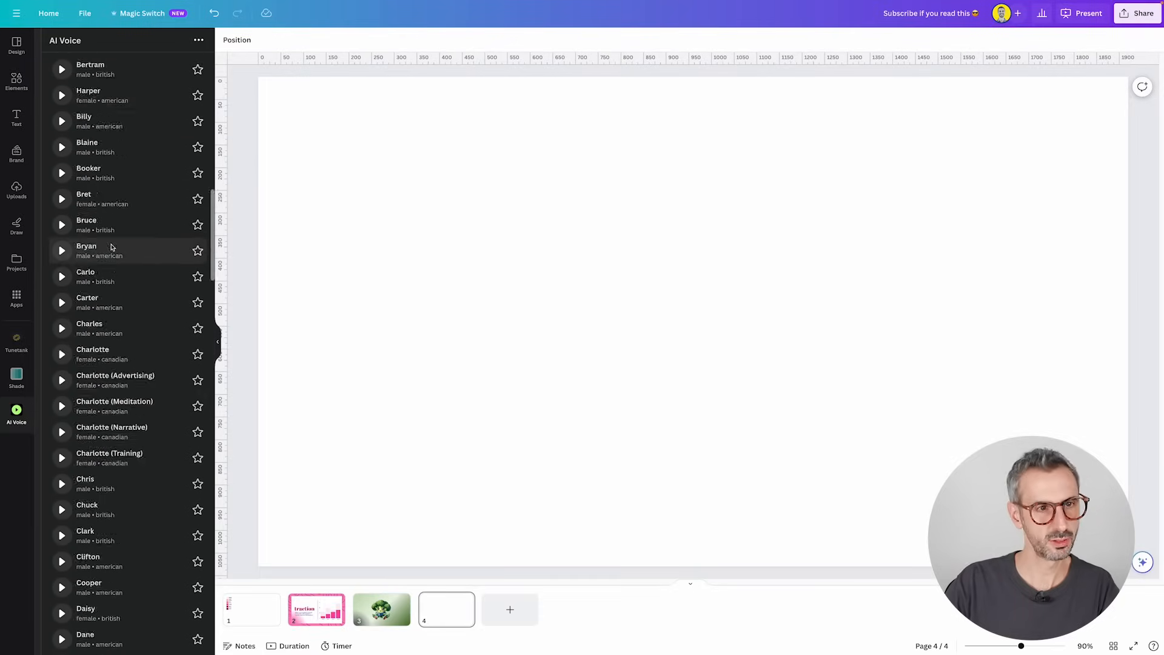
scroll(112, 194, "down", 3)
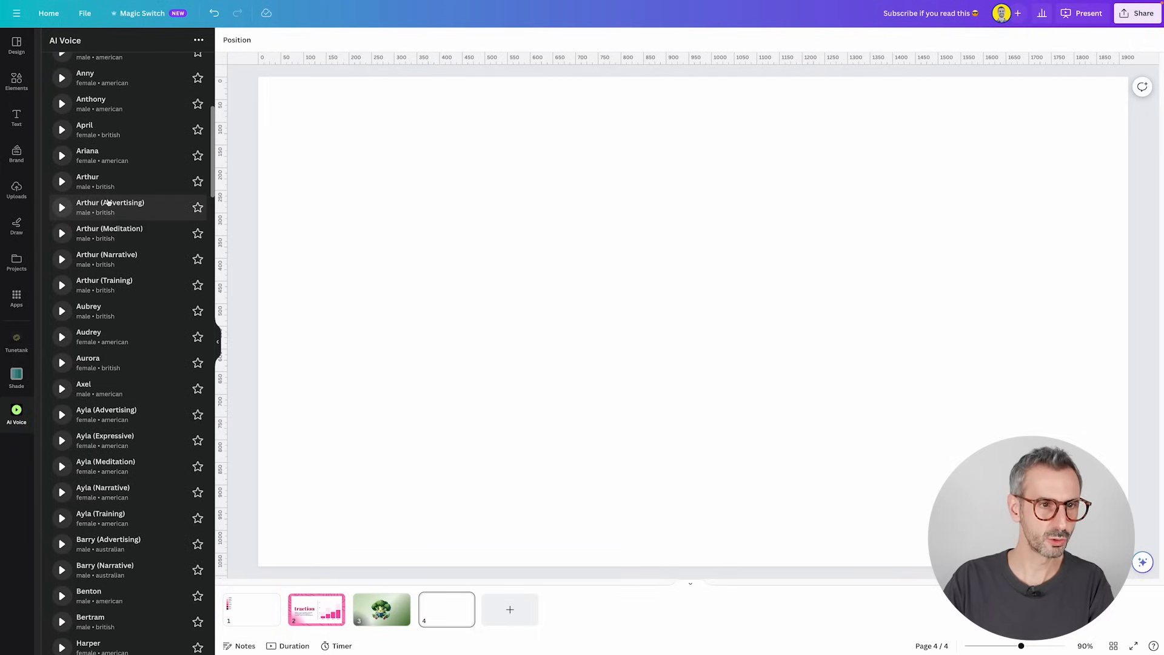
scroll(81, 216, "up", 1)
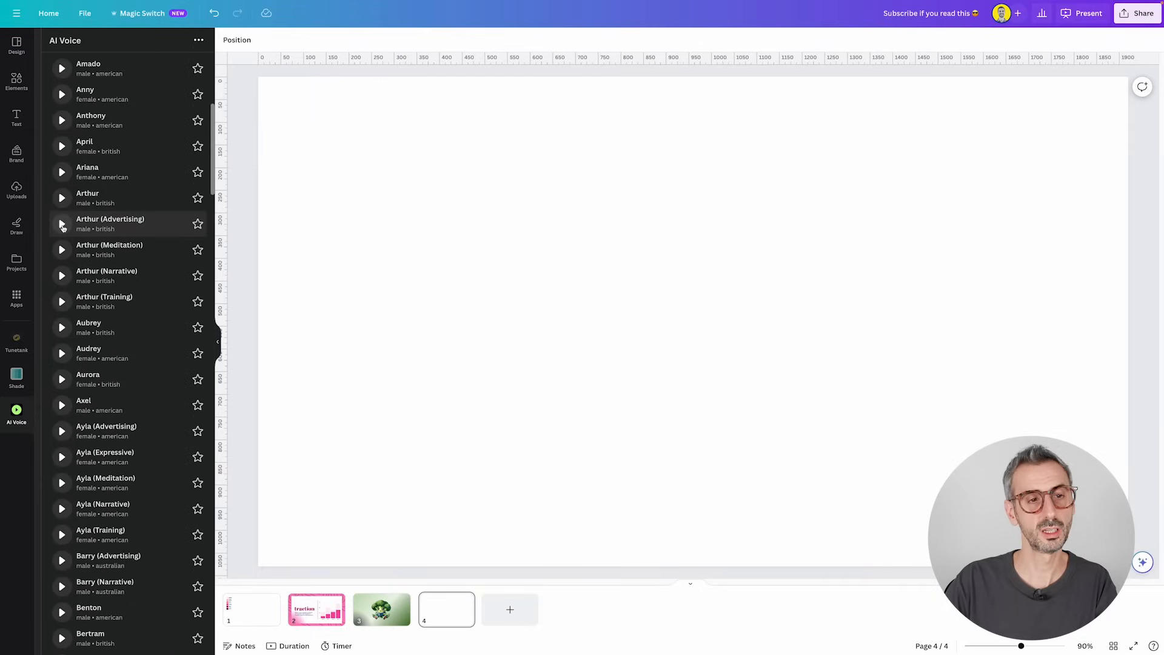
left_click(62, 225)
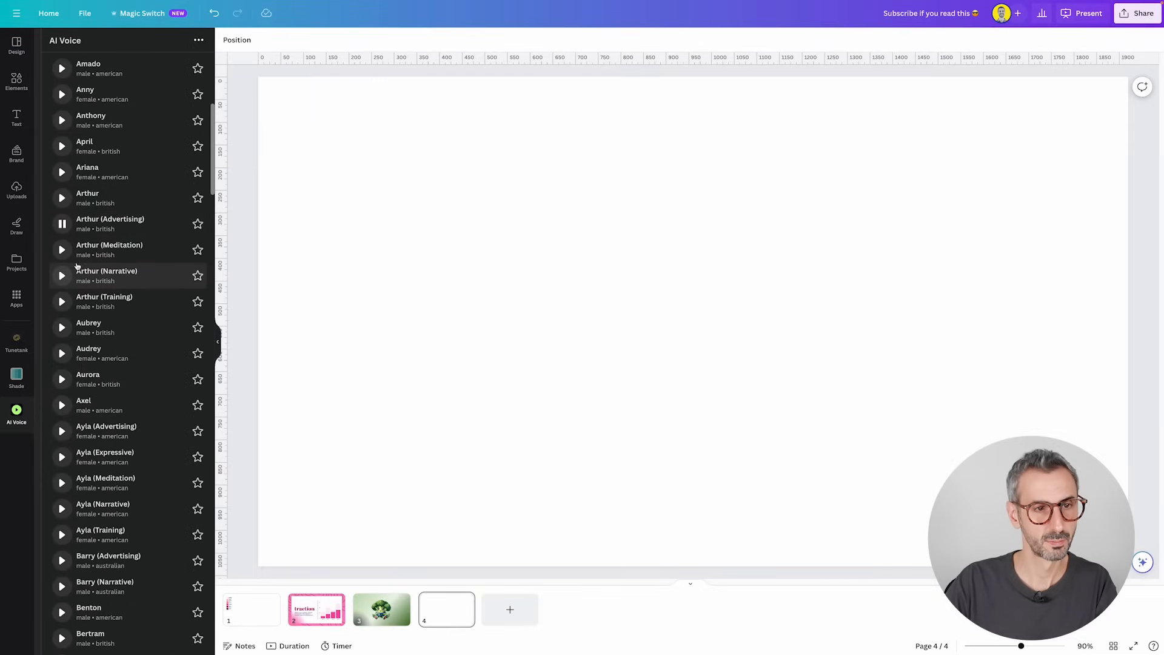
left_click(65, 227)
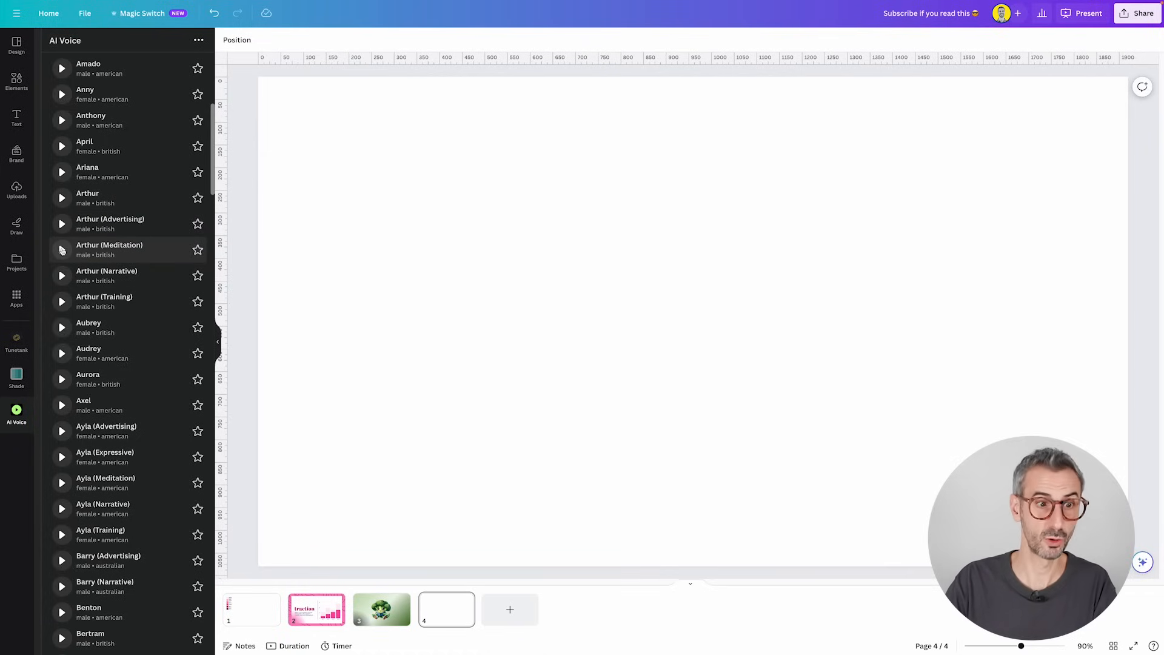
left_click(61, 251)
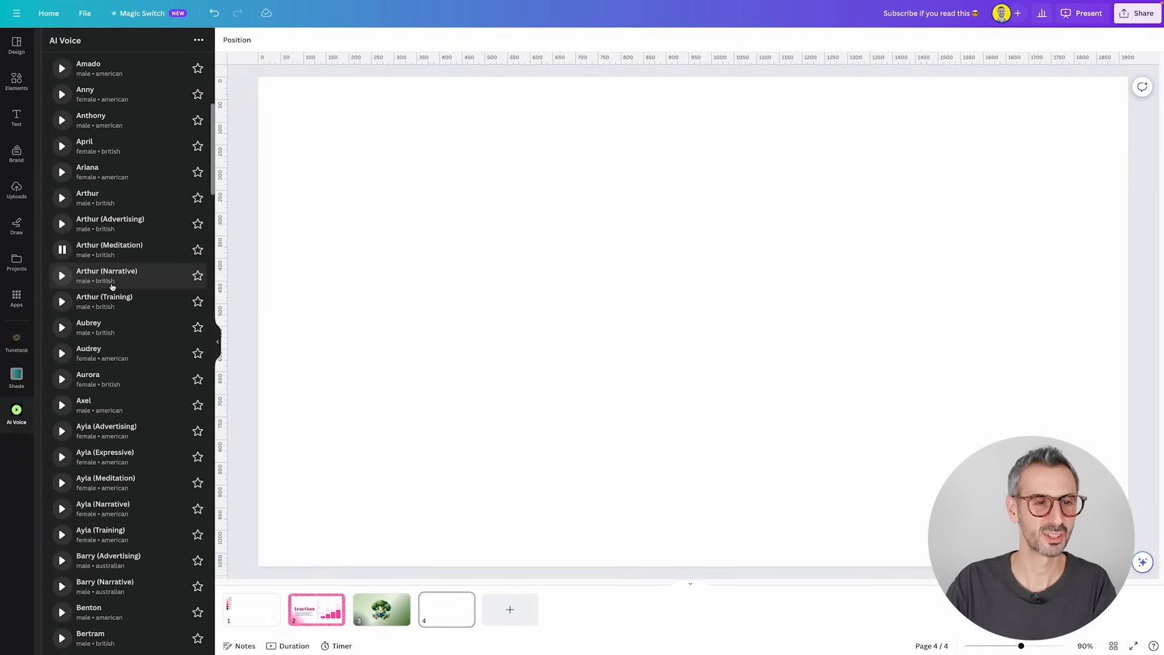
left_click(68, 253)
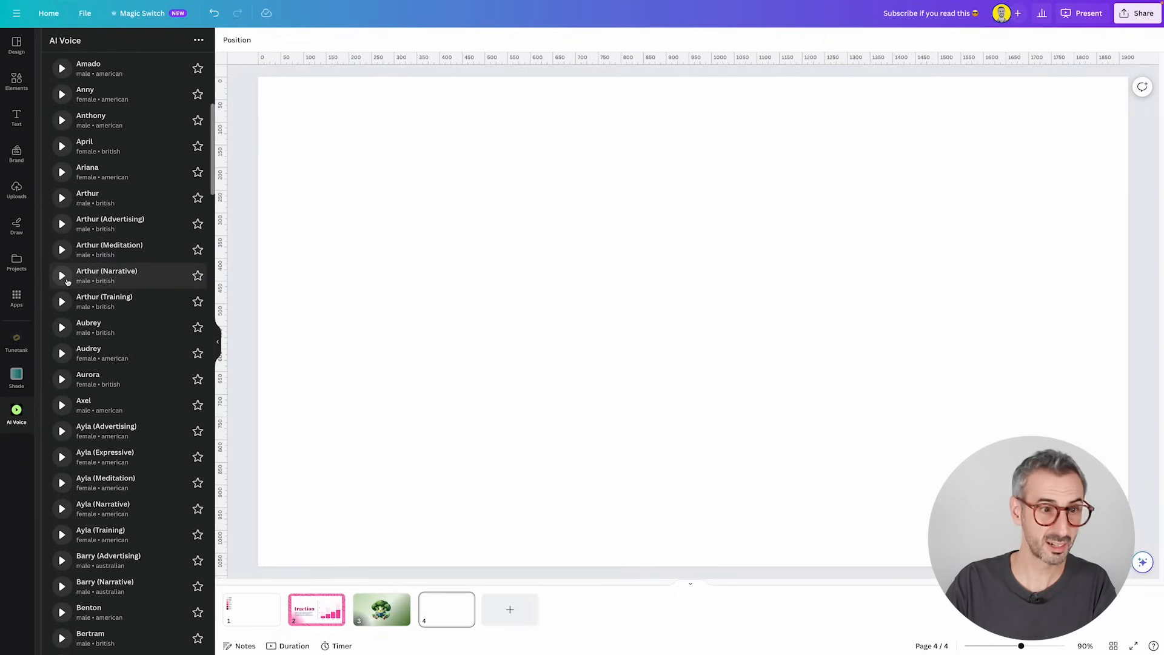
left_click(62, 276)
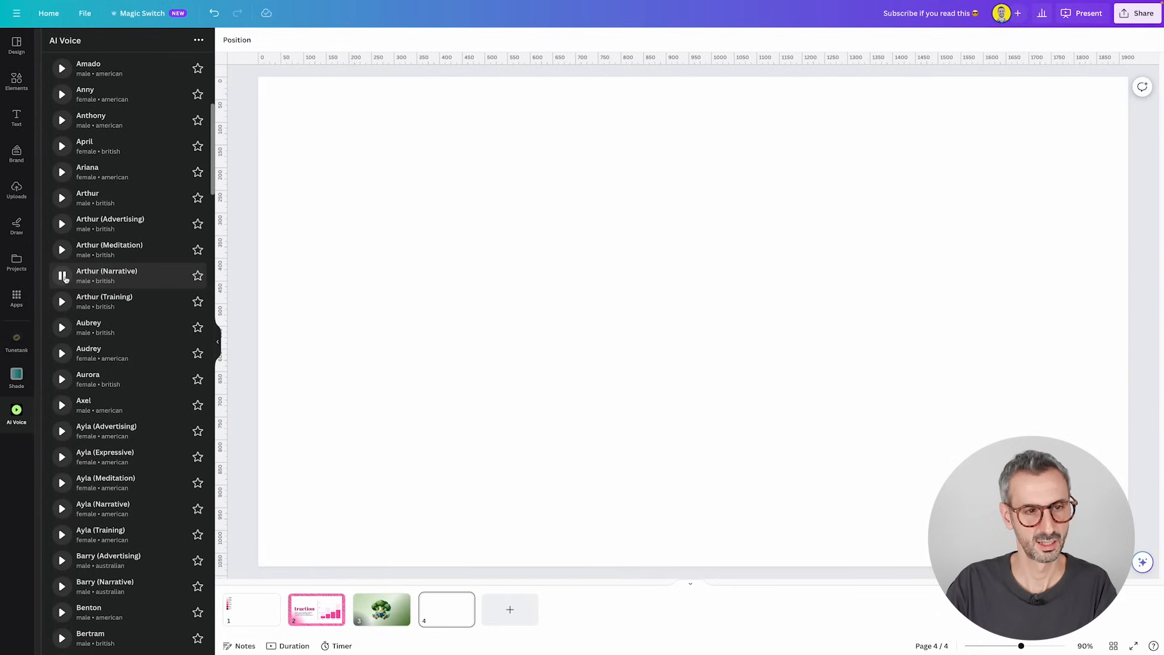
left_click(64, 278)
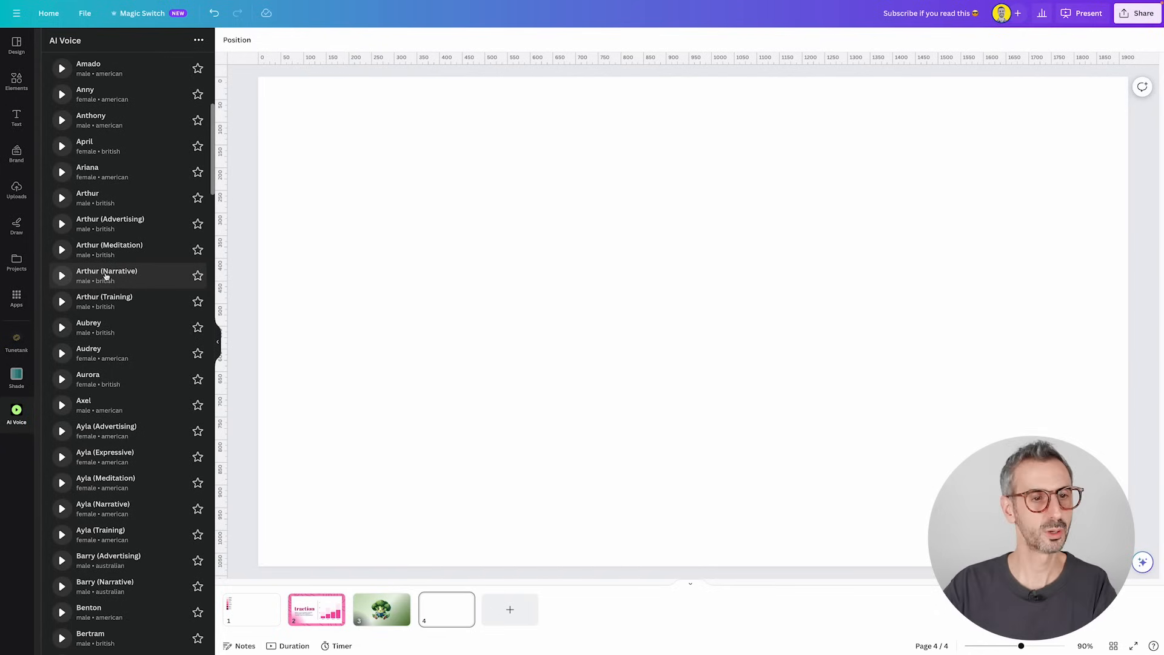
left_click(62, 301)
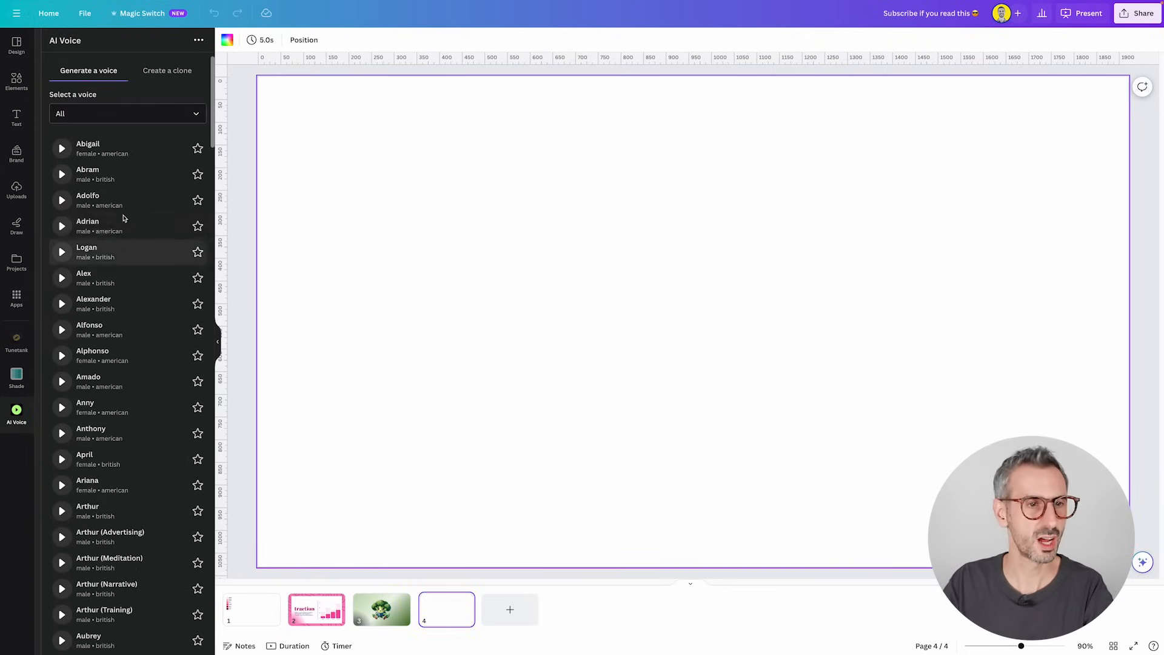
Find the Australian female voice Ruby in the full voice list and play its sample.
scroll(134, 243, "down", 1)
scroll(149, 270, "down", 2)
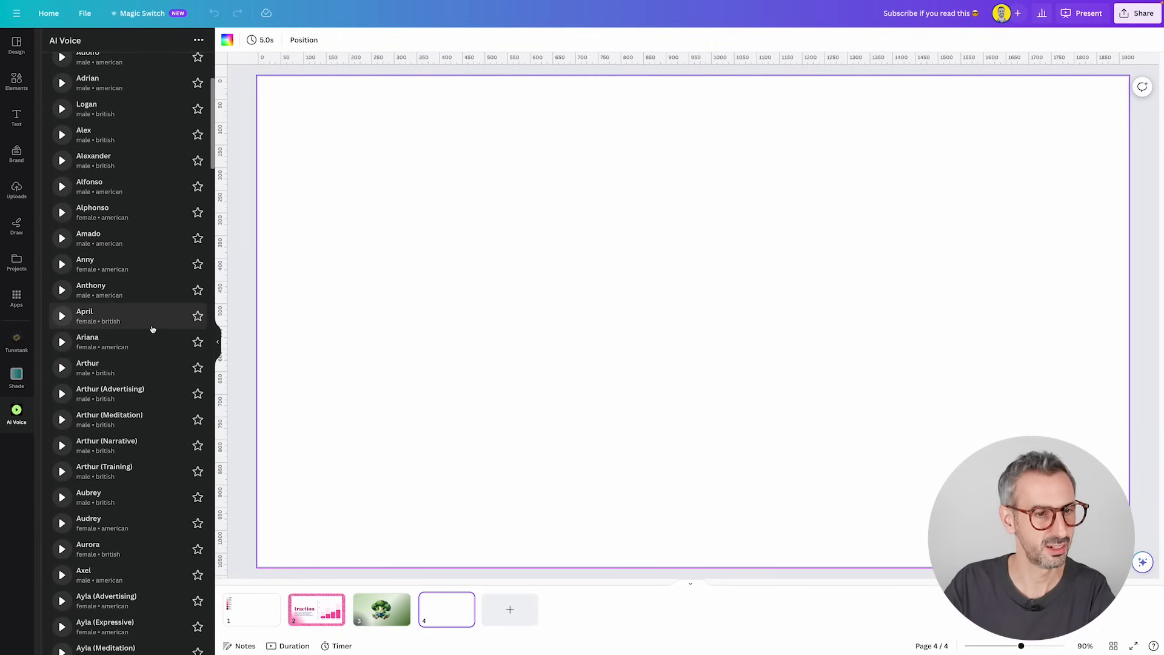
scroll(121, 303, "up", 3)
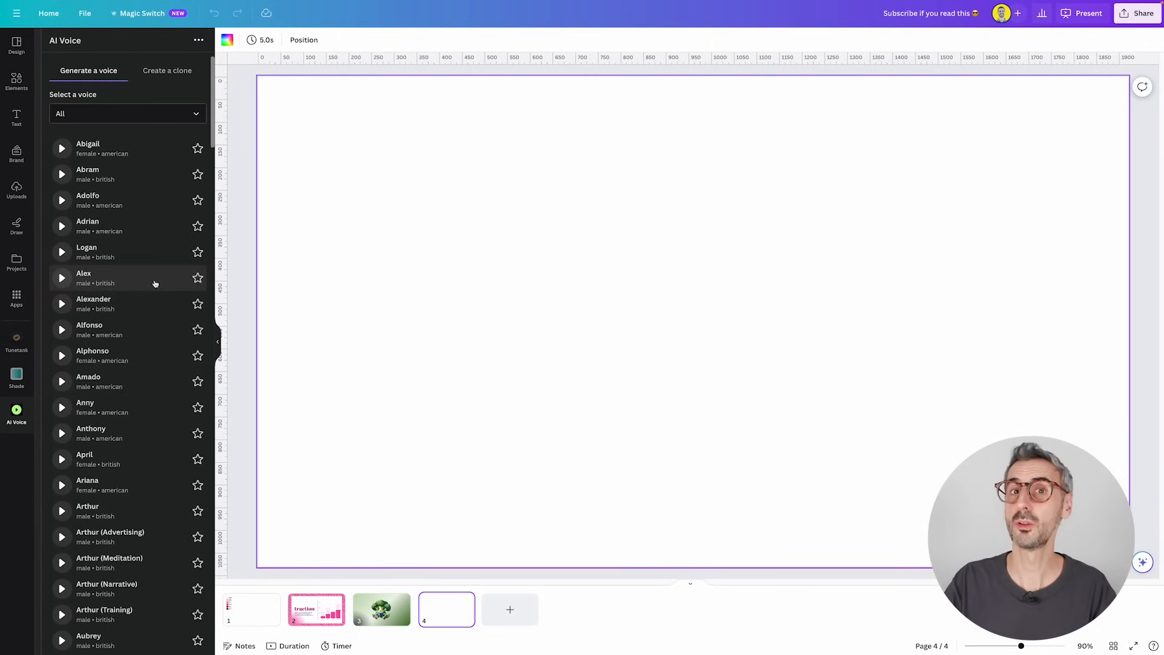
scroll(155, 322, "down", 20)
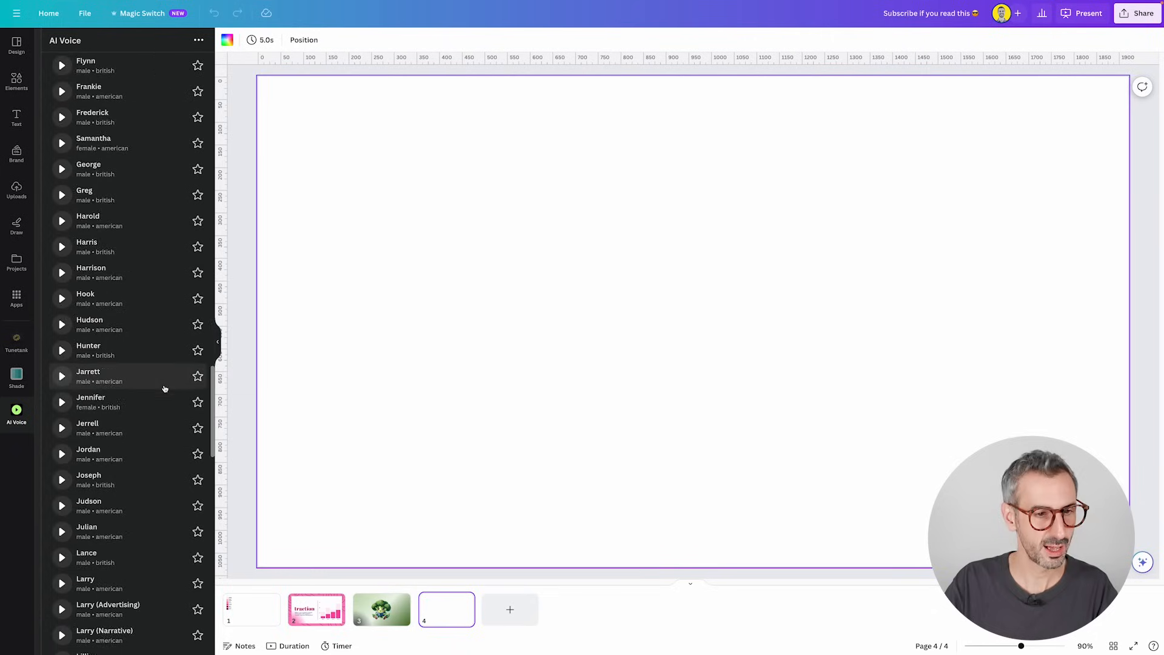
scroll(165, 389, "down", 13)
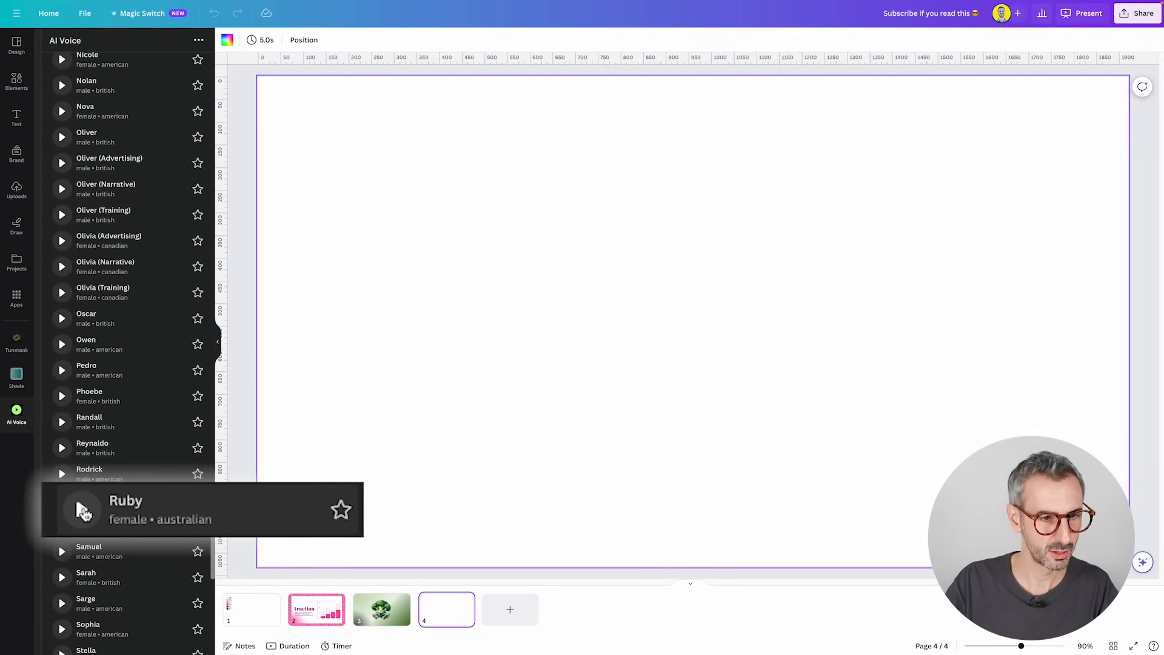
left_click(62, 499)
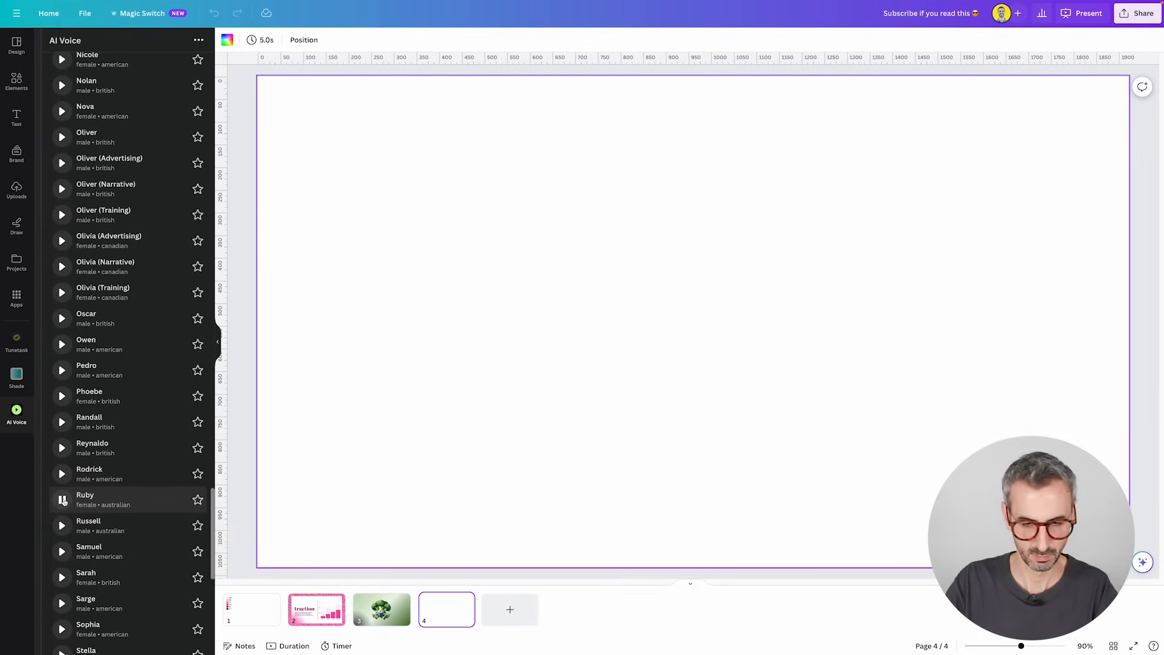
key("XF86AudioRaiseVolume")
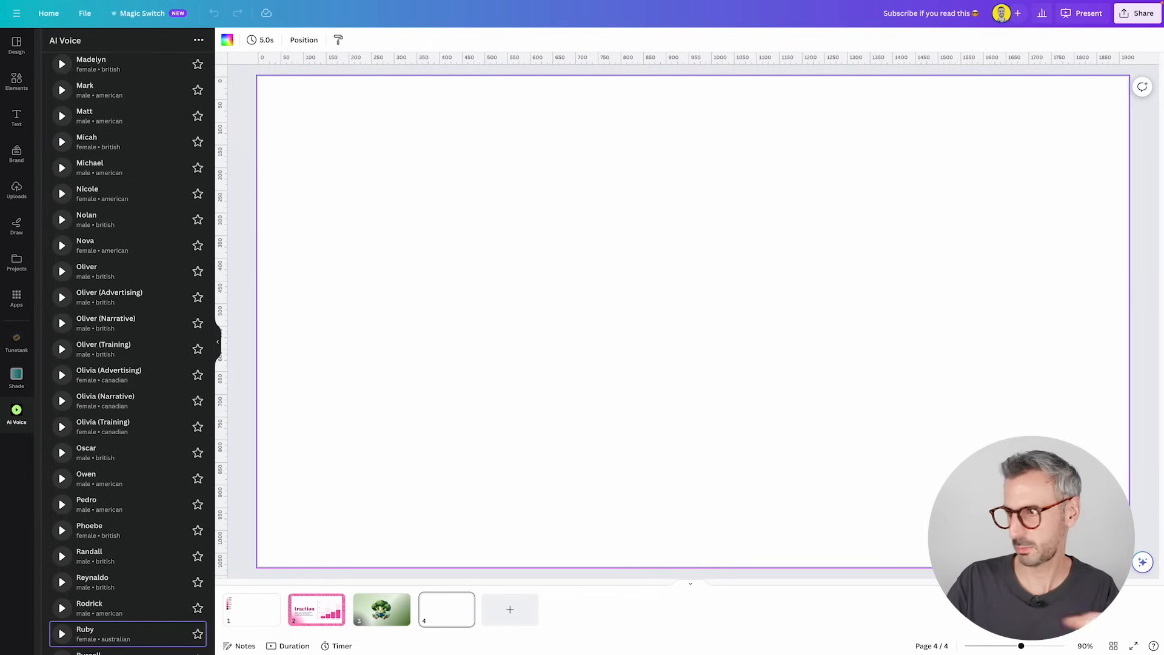
Preview the American male voice William and add it to the starred voices.
scroll(122, 507, "down", 10)
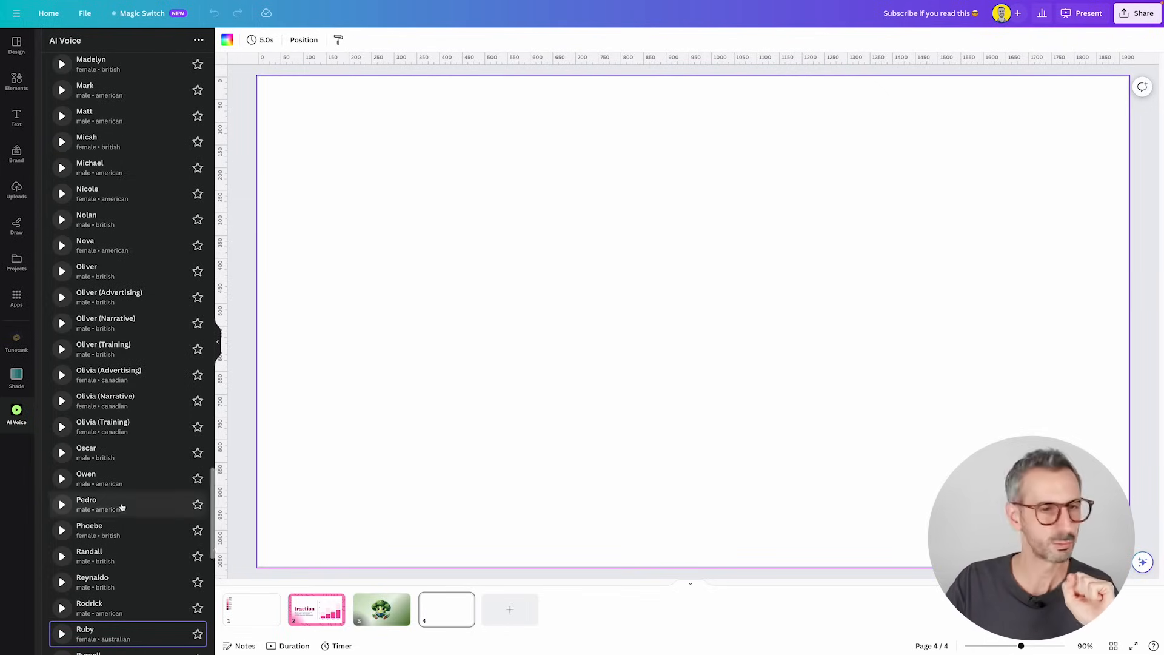
left_click_drag(112, 410, 112, 417)
left_click(111, 416)
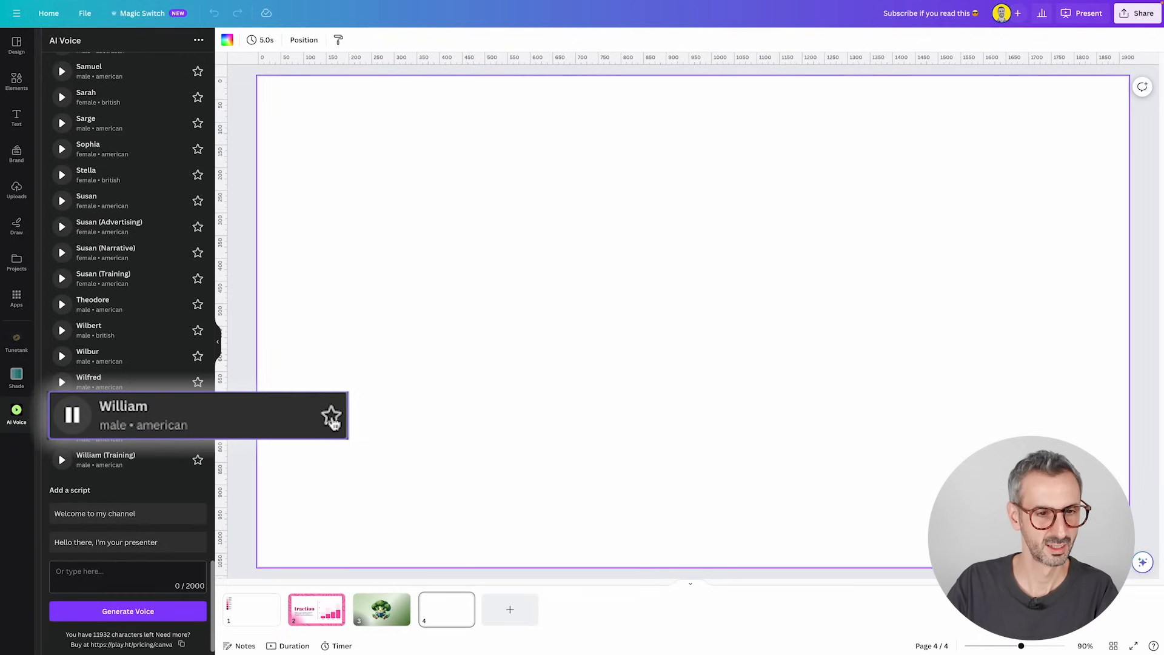
left_click(197, 414)
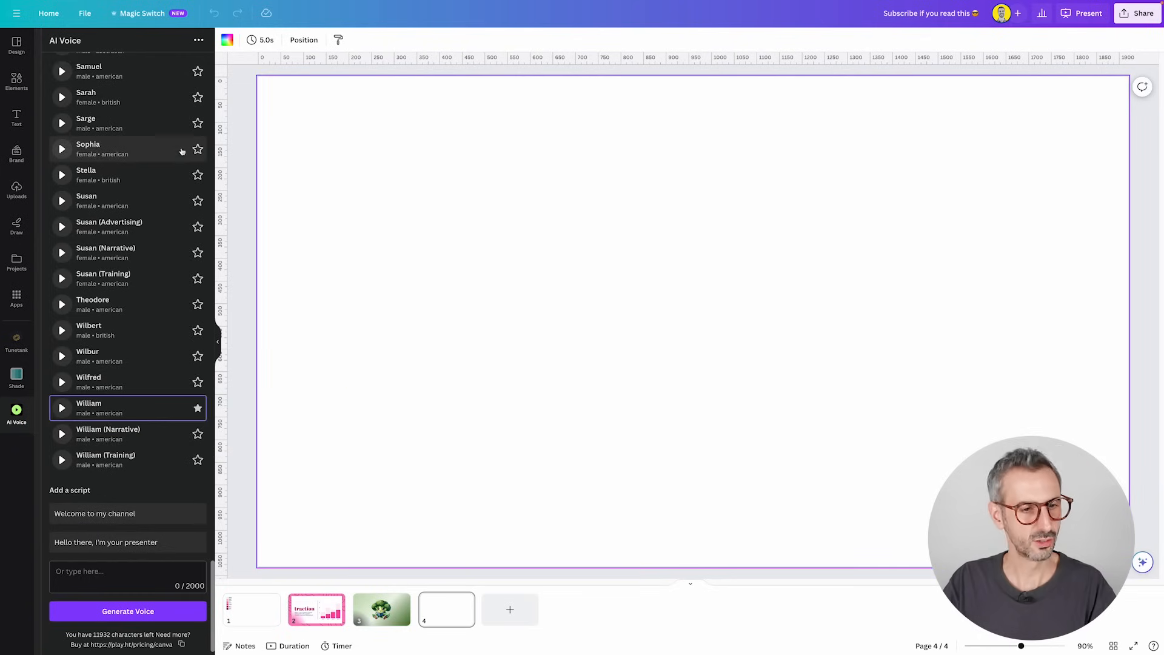
Filter the voice list to show only the Starred voices.
scroll(182, 154, "up", 3)
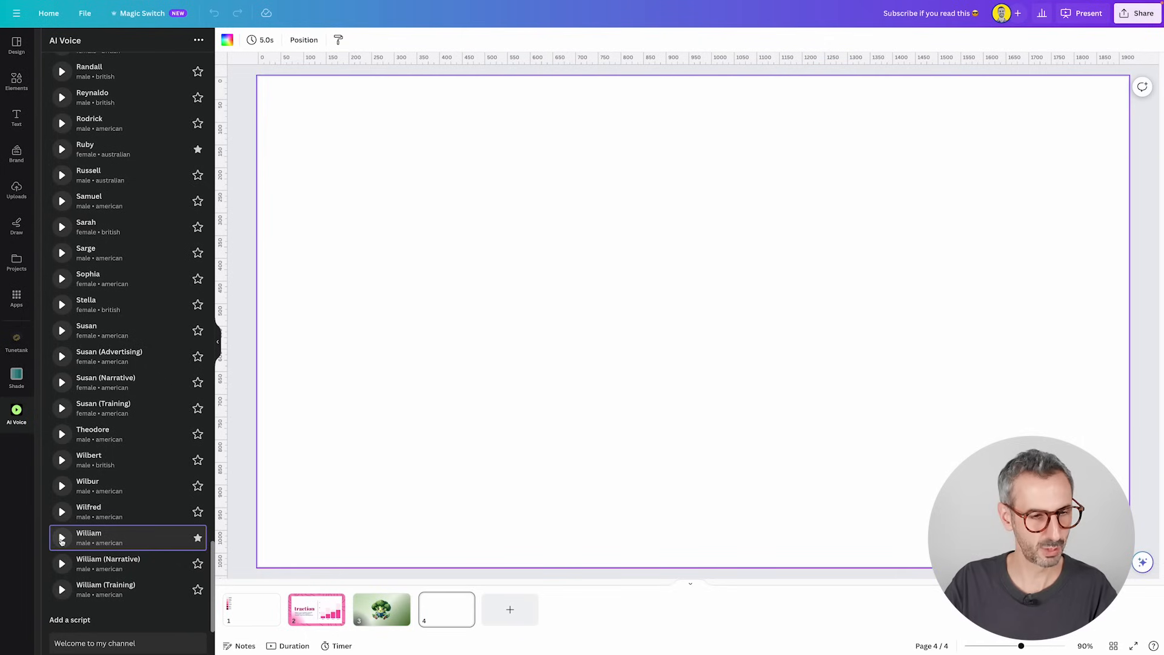
scroll(61, 539, "down", 3)
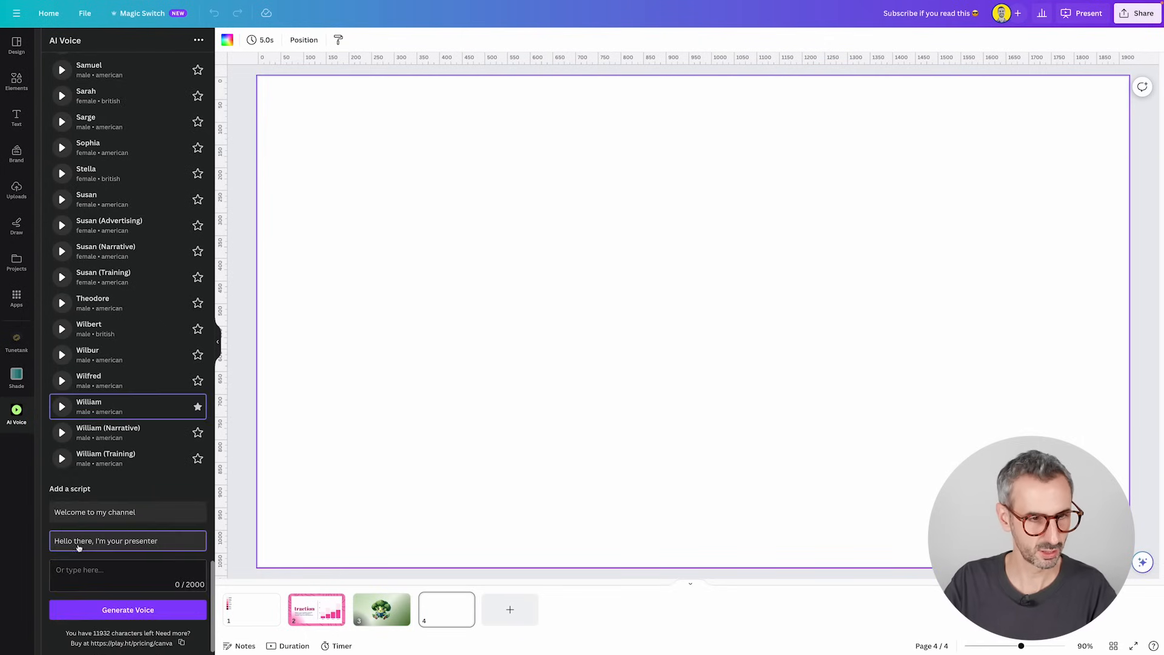
scroll(82, 491, "up", 3)
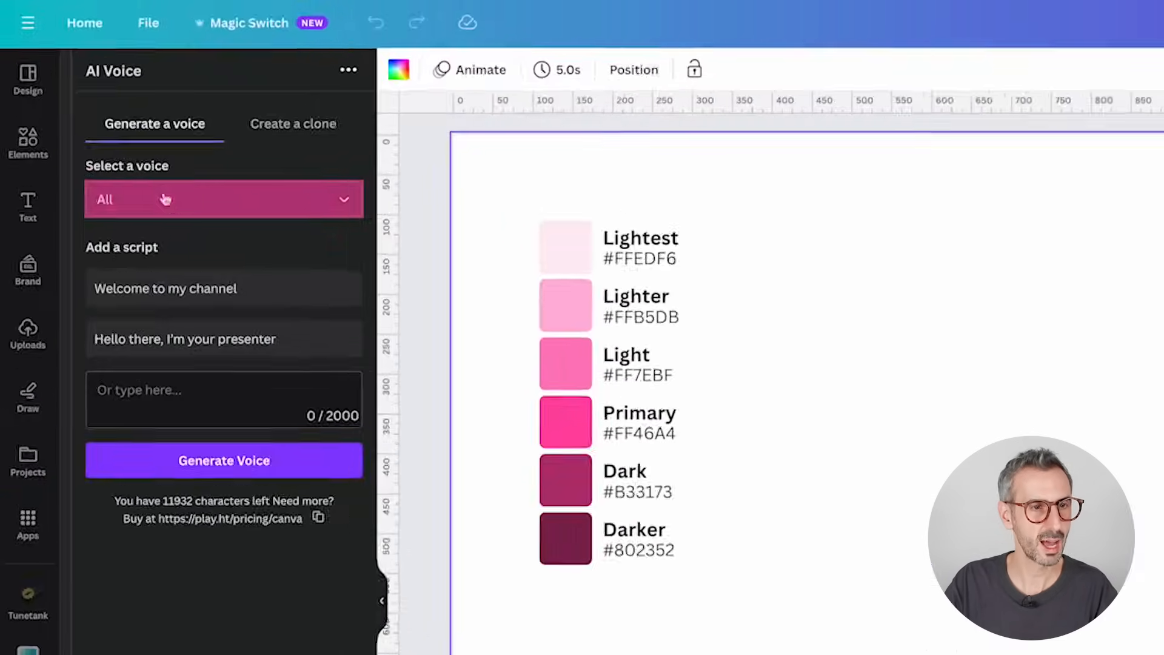
left_click(165, 199)
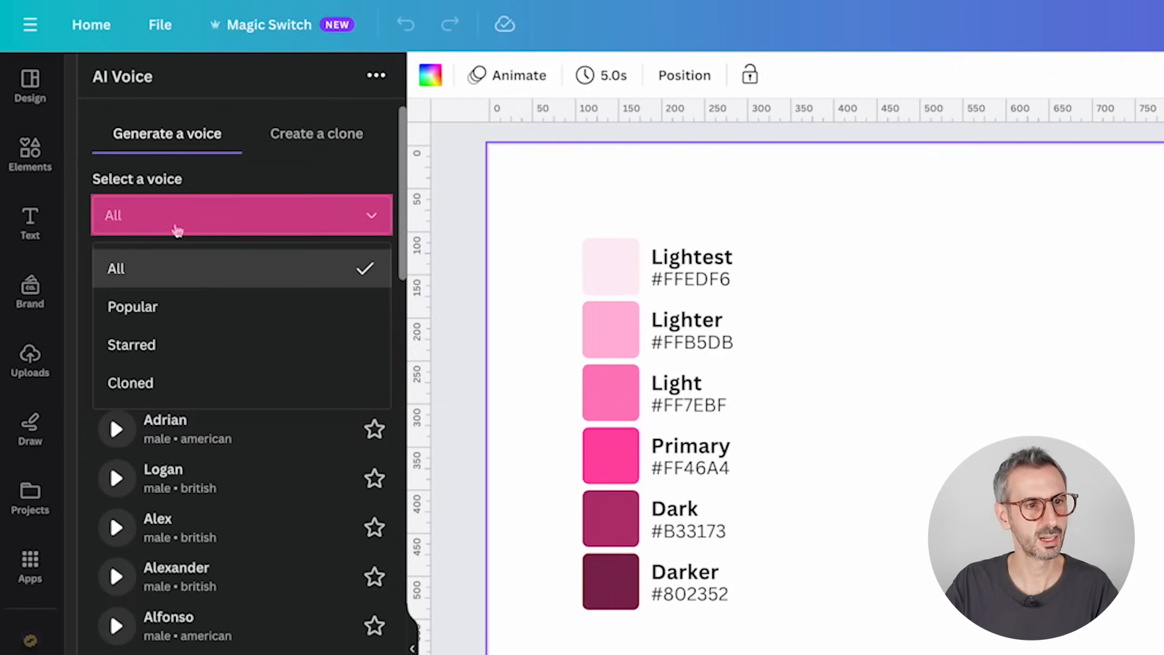
left_click(159, 250)
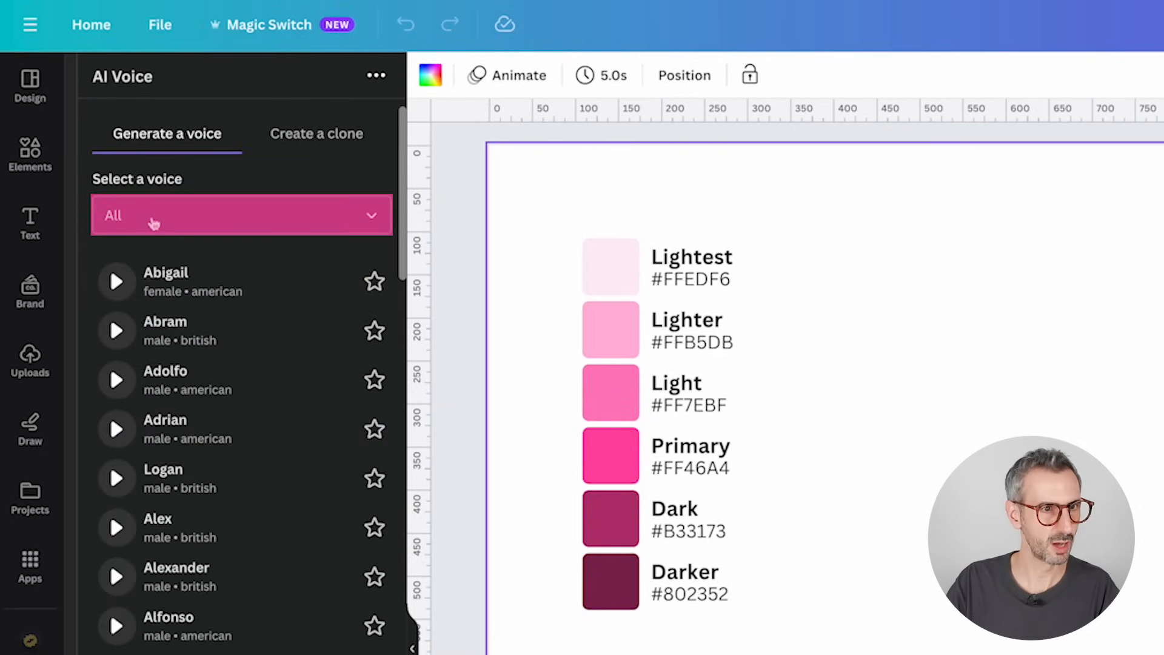
left_click(170, 216)
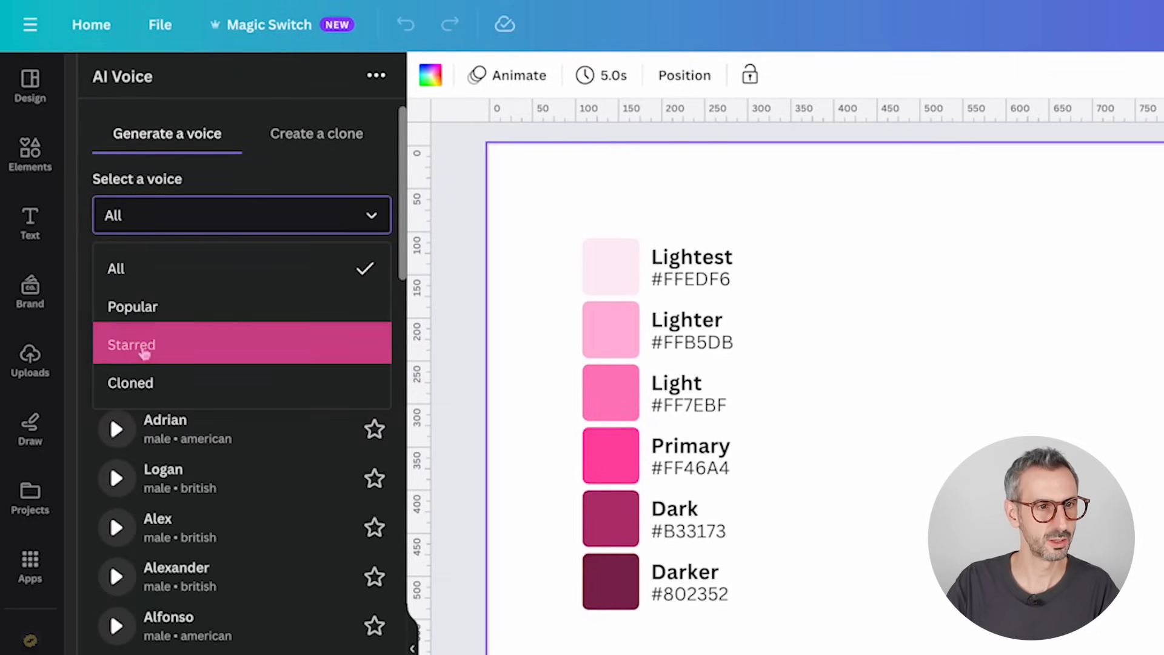
left_click(110, 344)
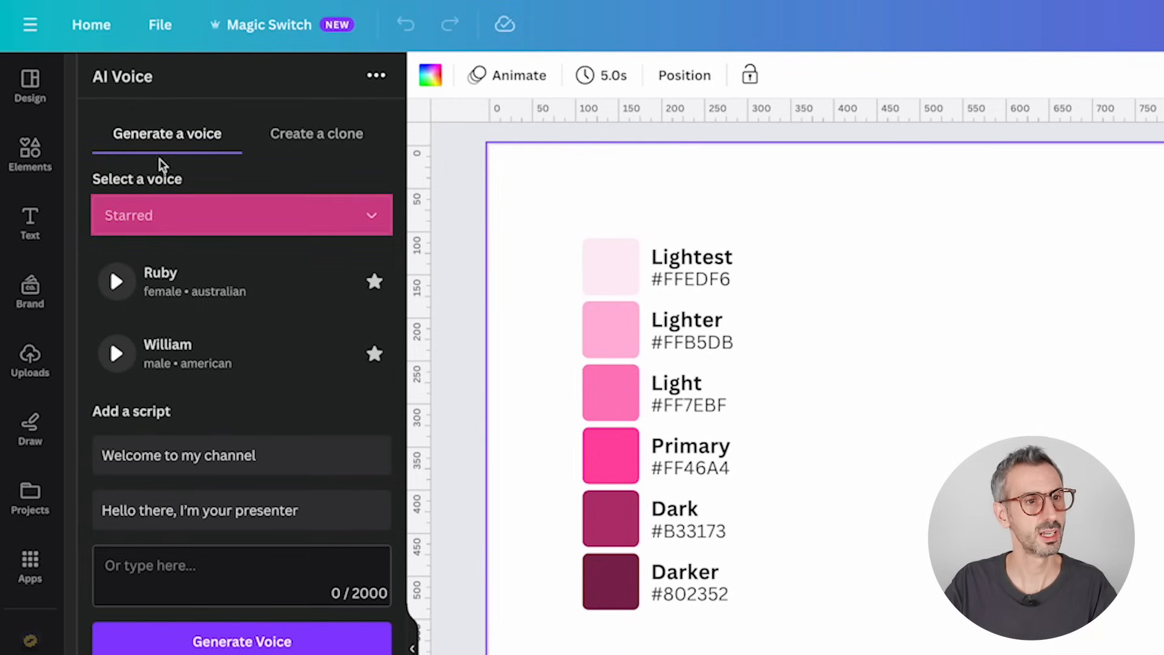
Set the voice filter back to All and preview the British male voice Chris.
left_click(167, 216)
left_click(145, 269)
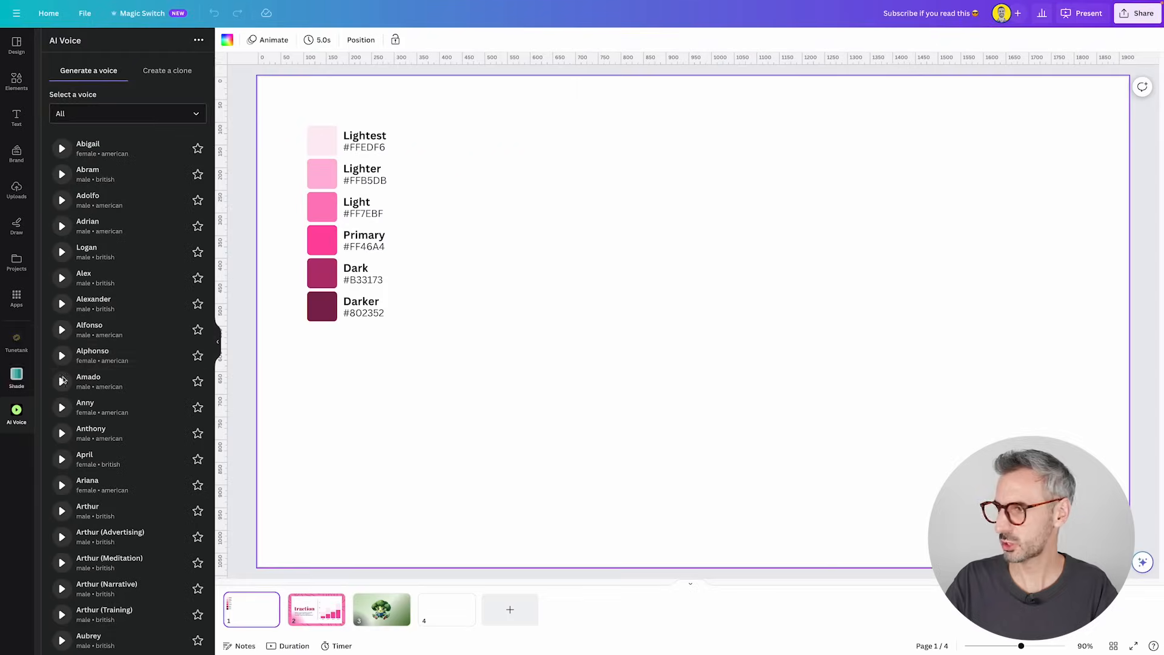
scroll(128, 479, "down", 10)
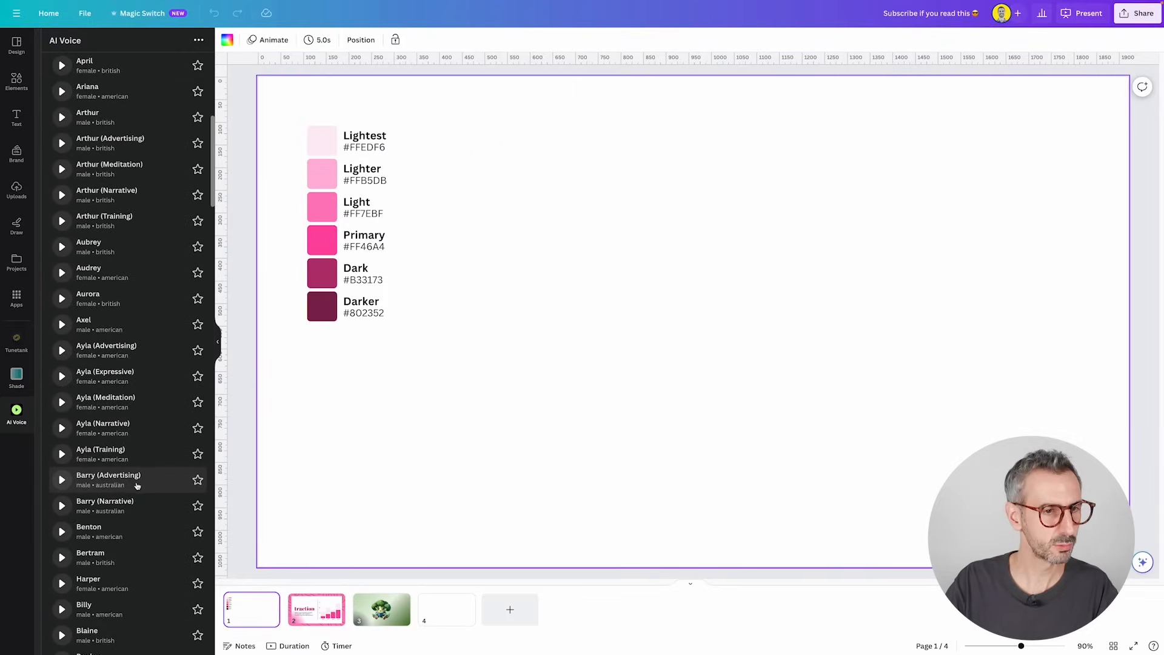
scroll(122, 515, "down", 5)
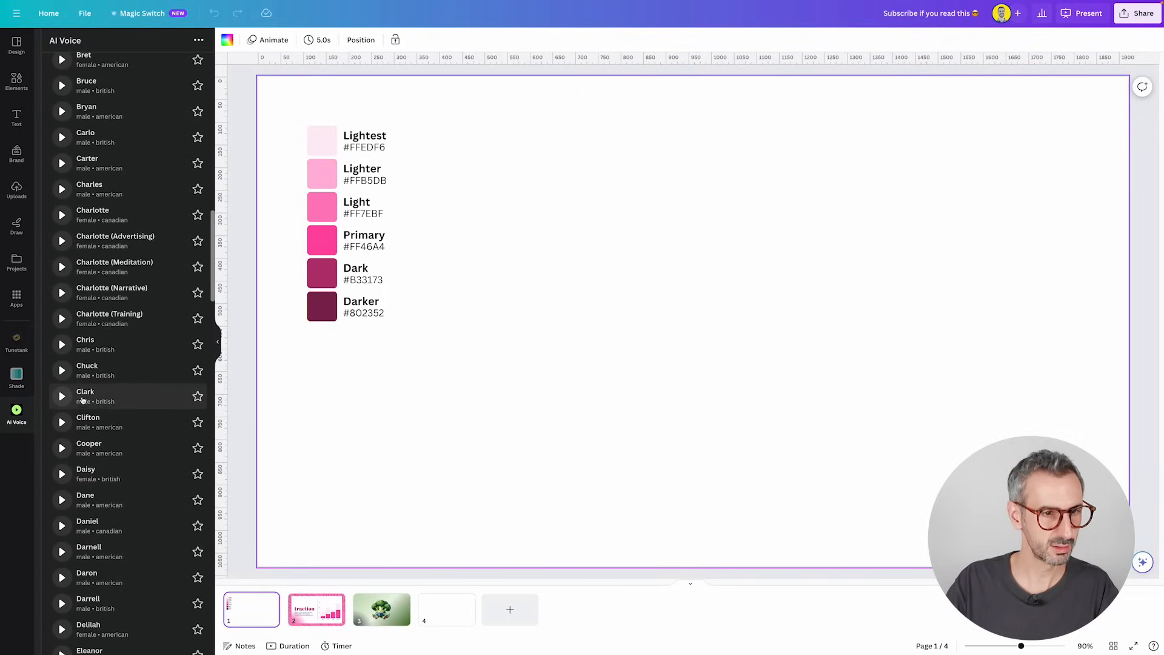
left_click(63, 345)
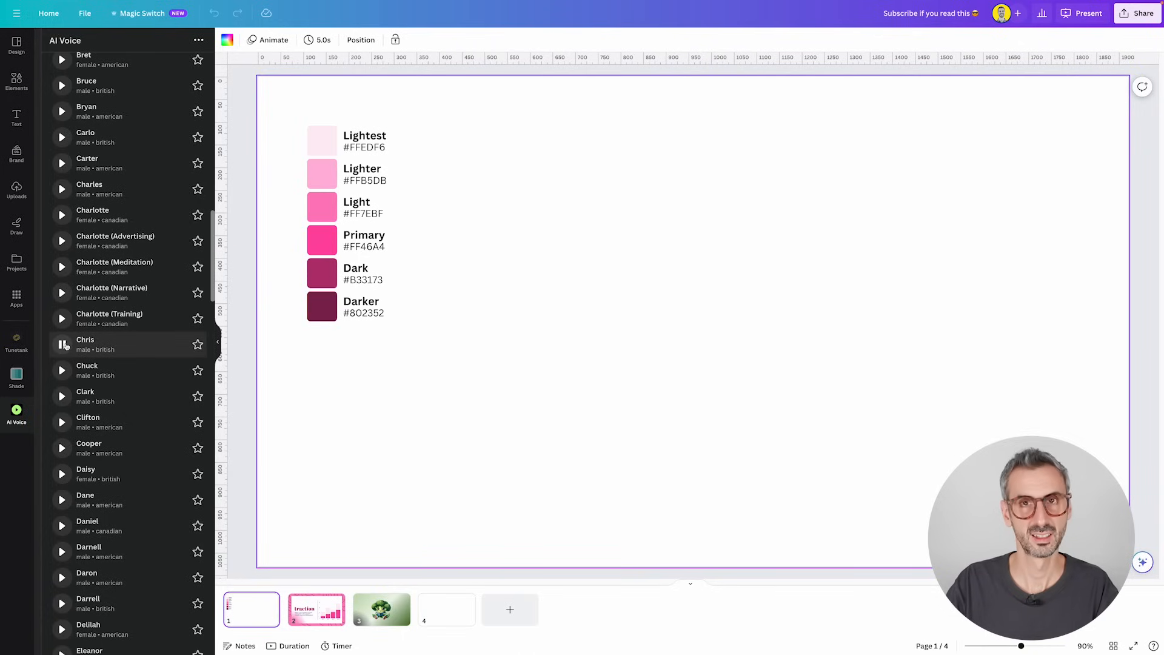
left_click(63, 345)
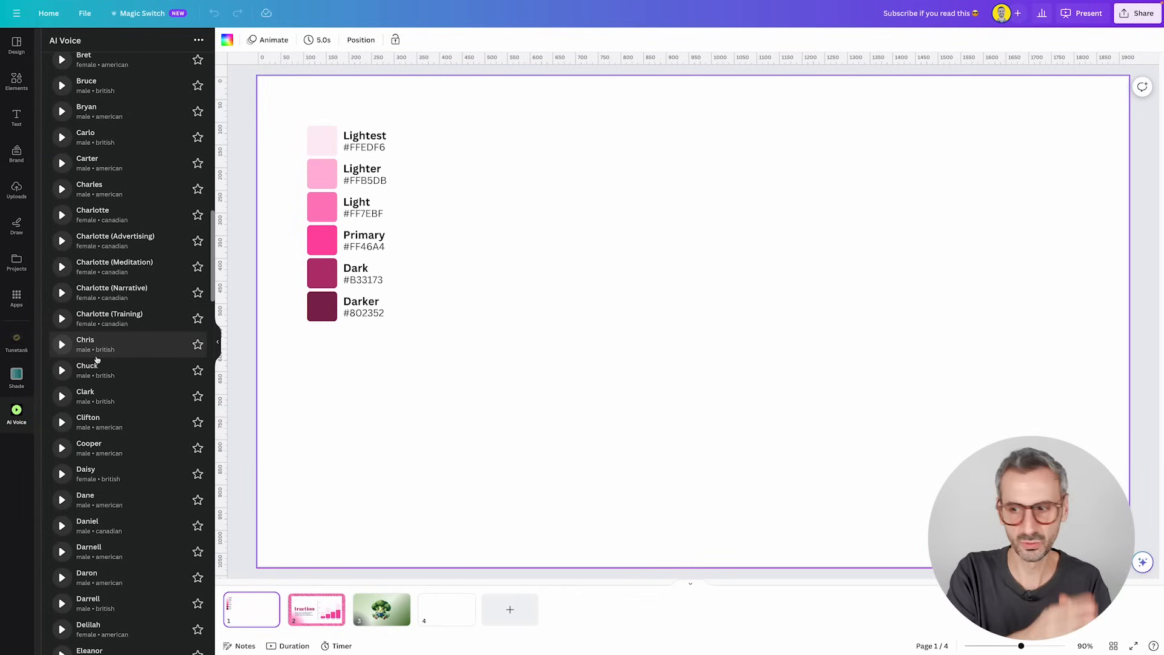
Switch the voice filter from All to Starred to reach the favourite voice Chris.
scroll(108, 347, "up", 10)
scroll(181, 388, "down", 7)
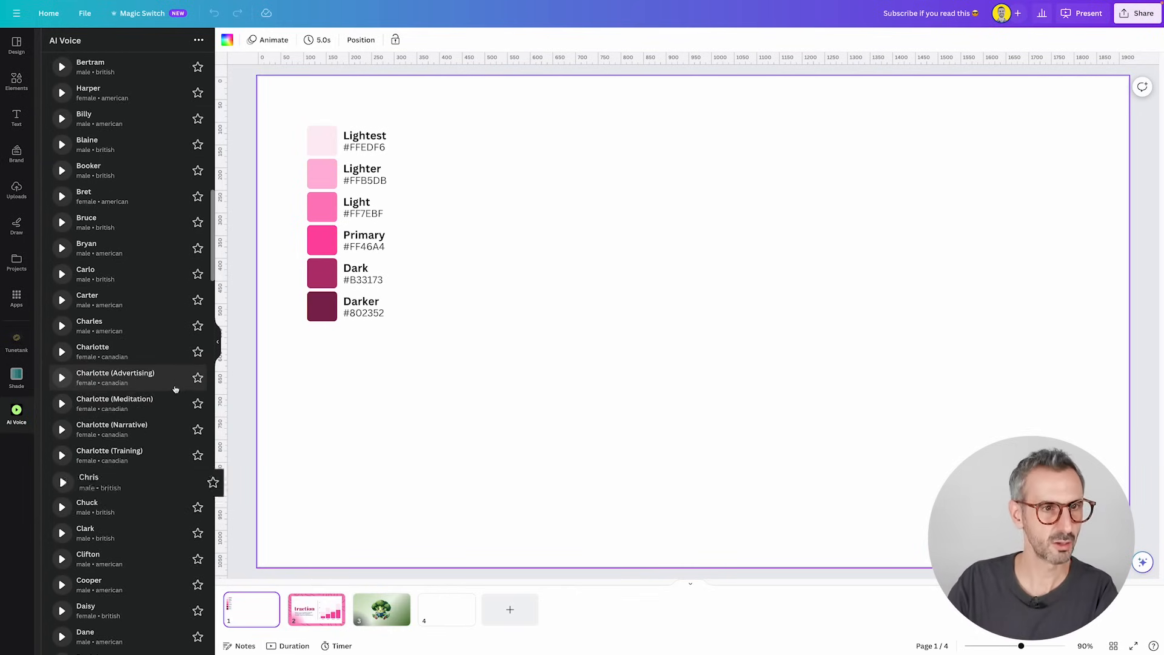
scroll(145, 160, "up", 10)
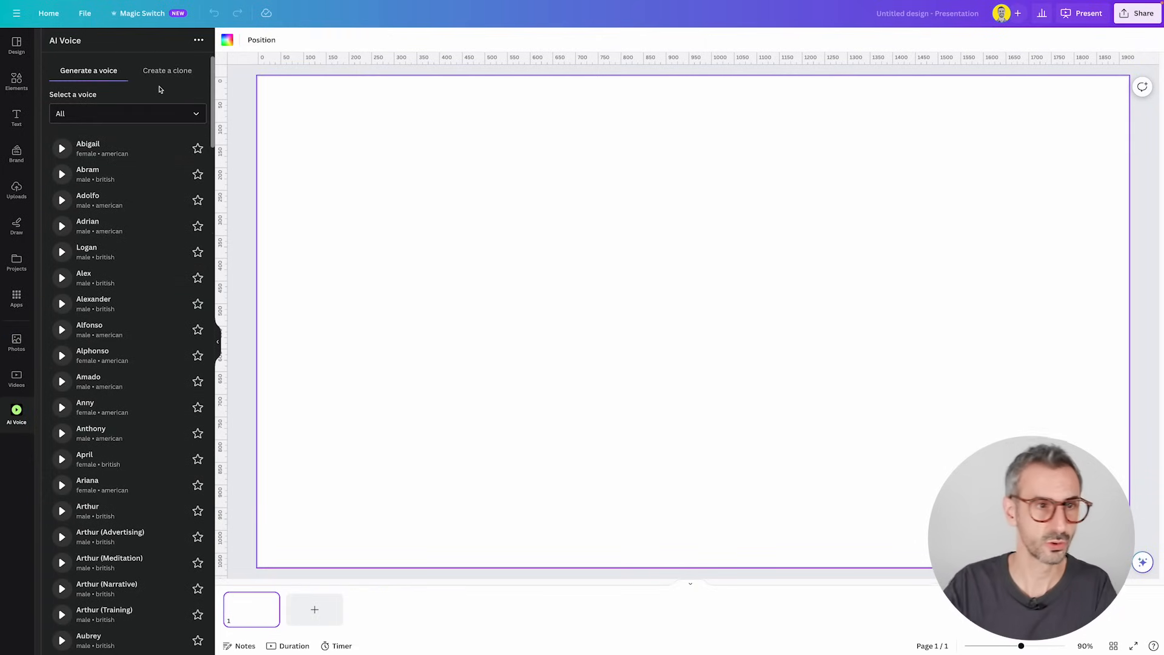
left_click(107, 117)
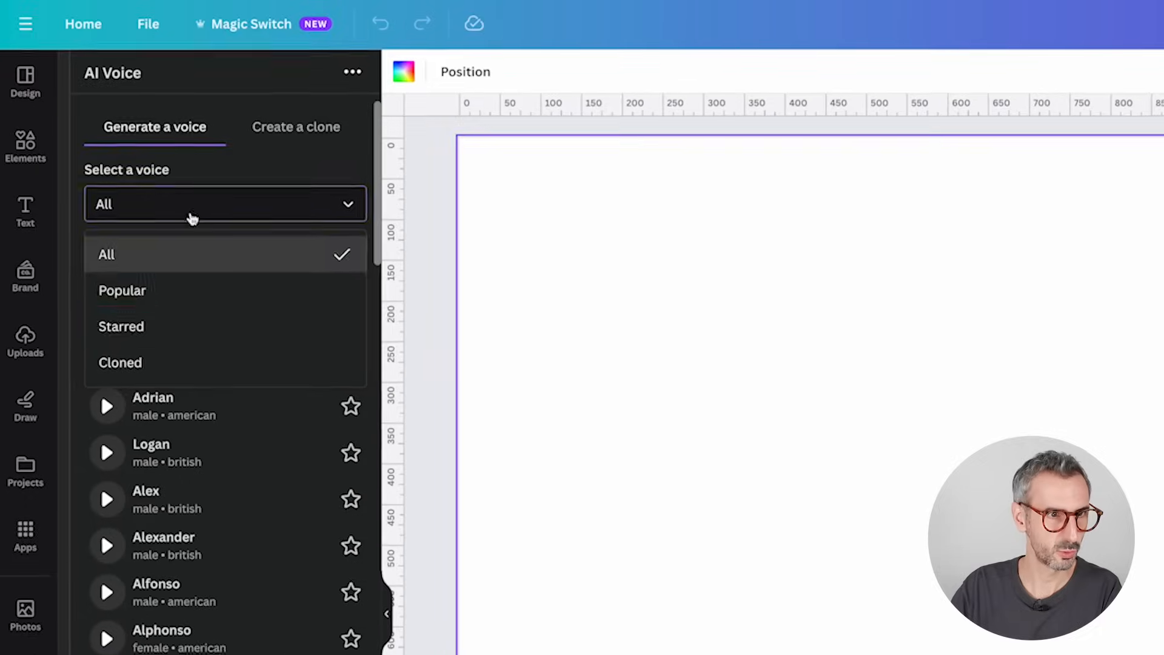
left_click(122, 331)
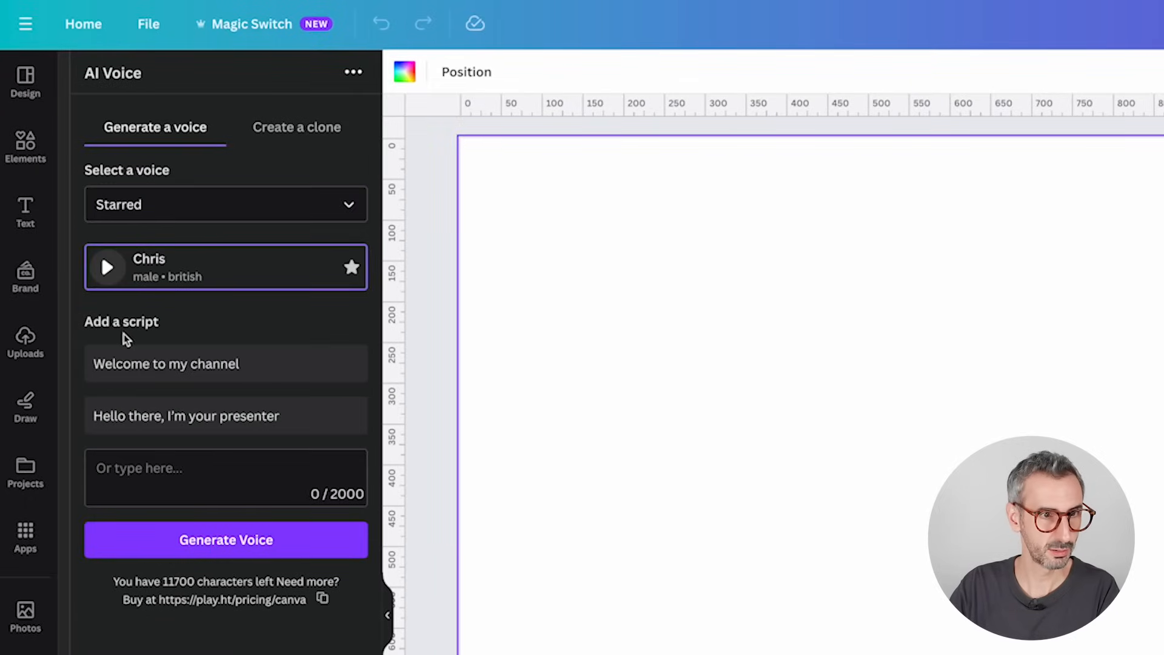
Write the script "Oh boy! That was a crazy party yesterday! Do you remember how we even got there?! Man, that was epic!".
left_click(249, 481)
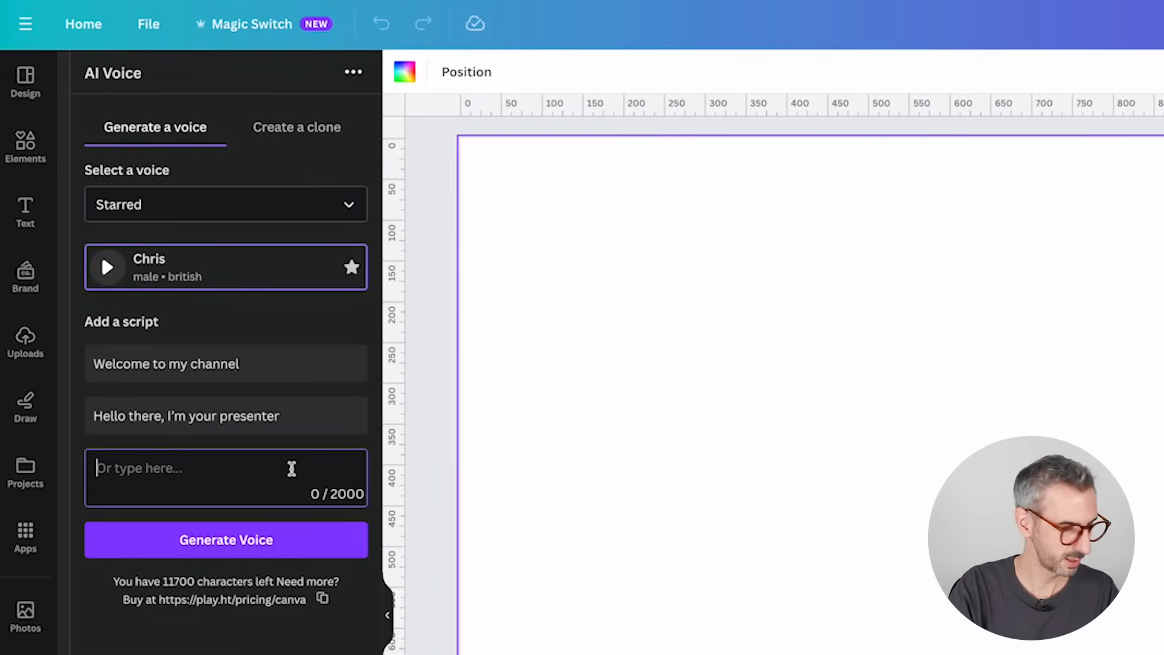
type("Oh boy! ")
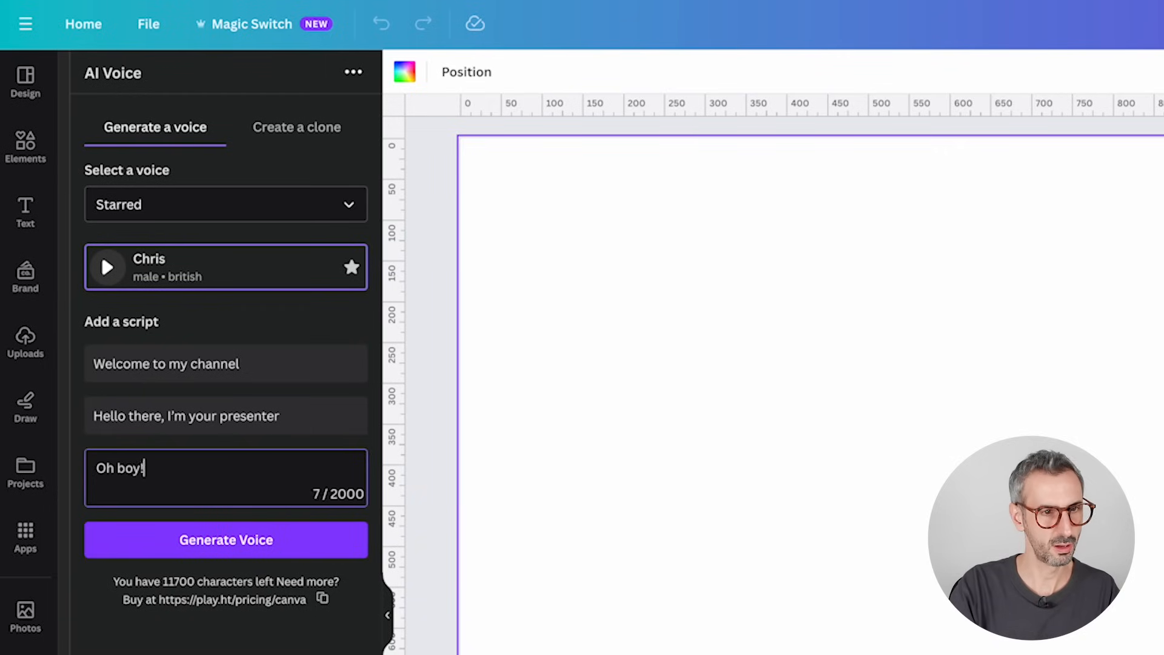
type("That w")
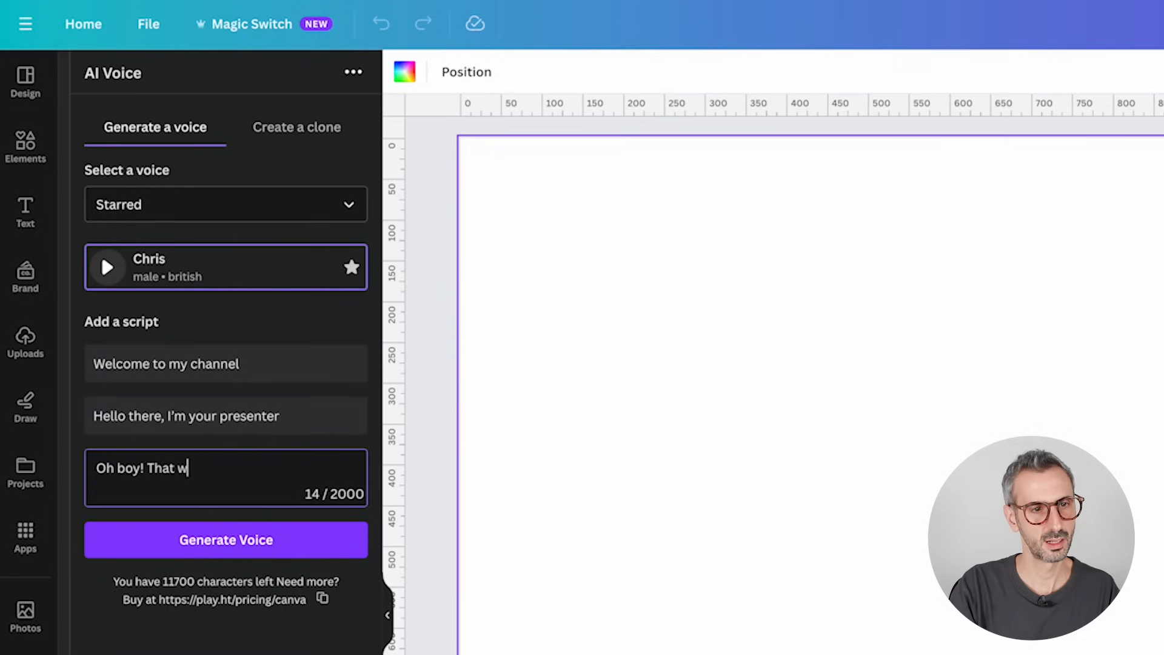
type("as a crazy p")
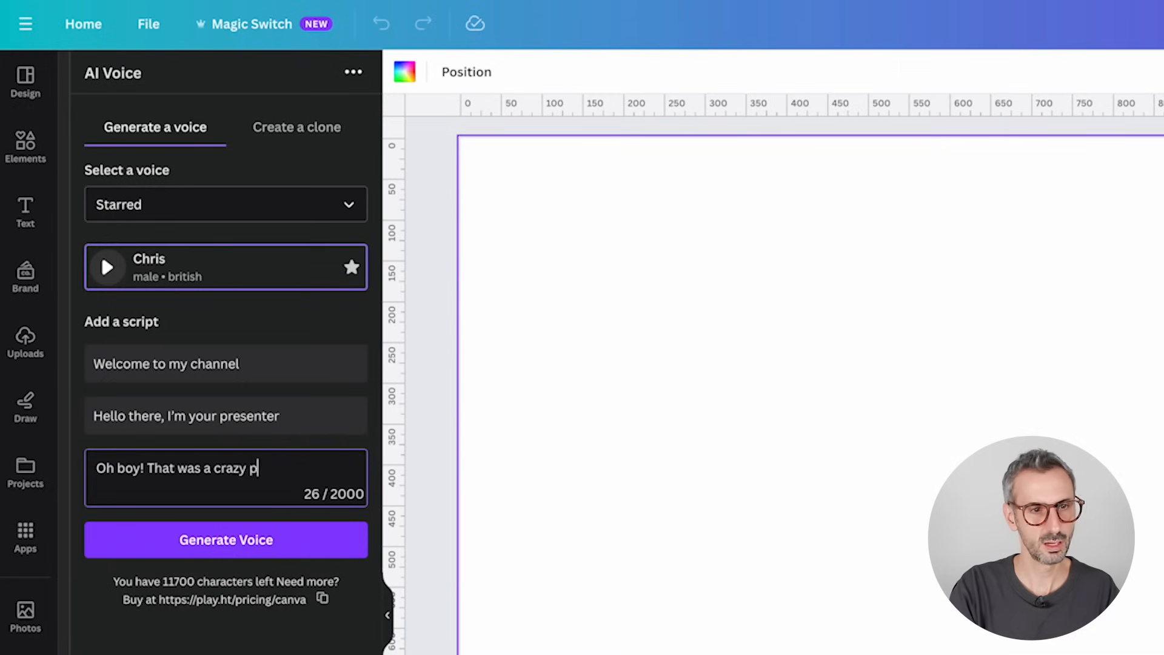
type("arty yesterday!")
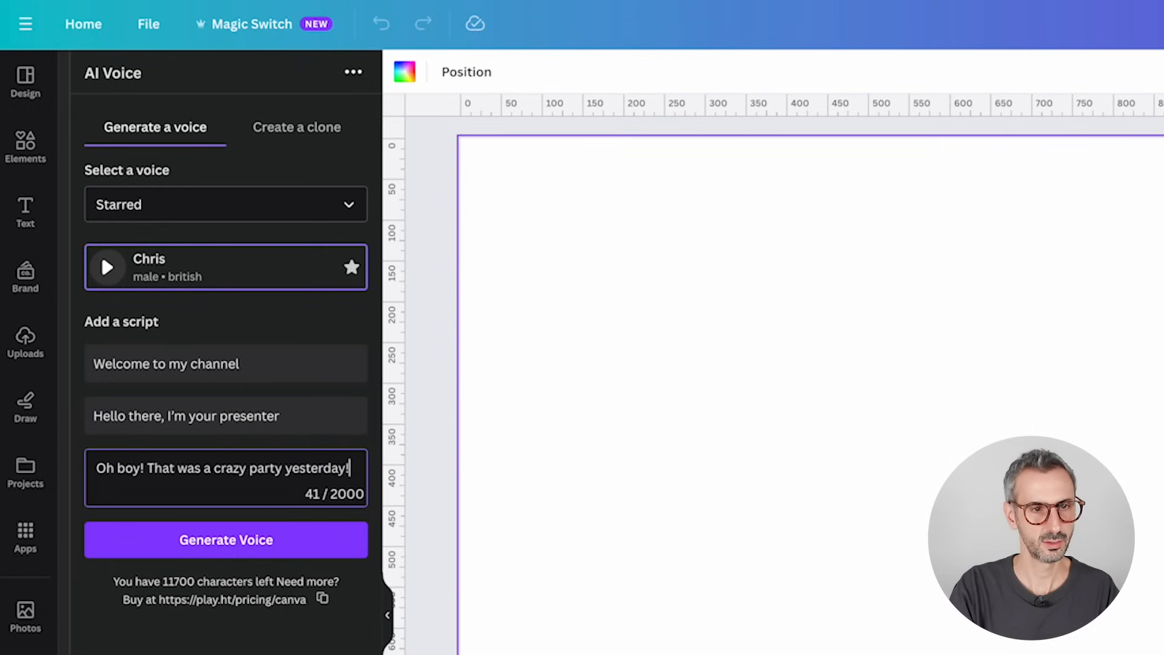
type(" Do you remember ")
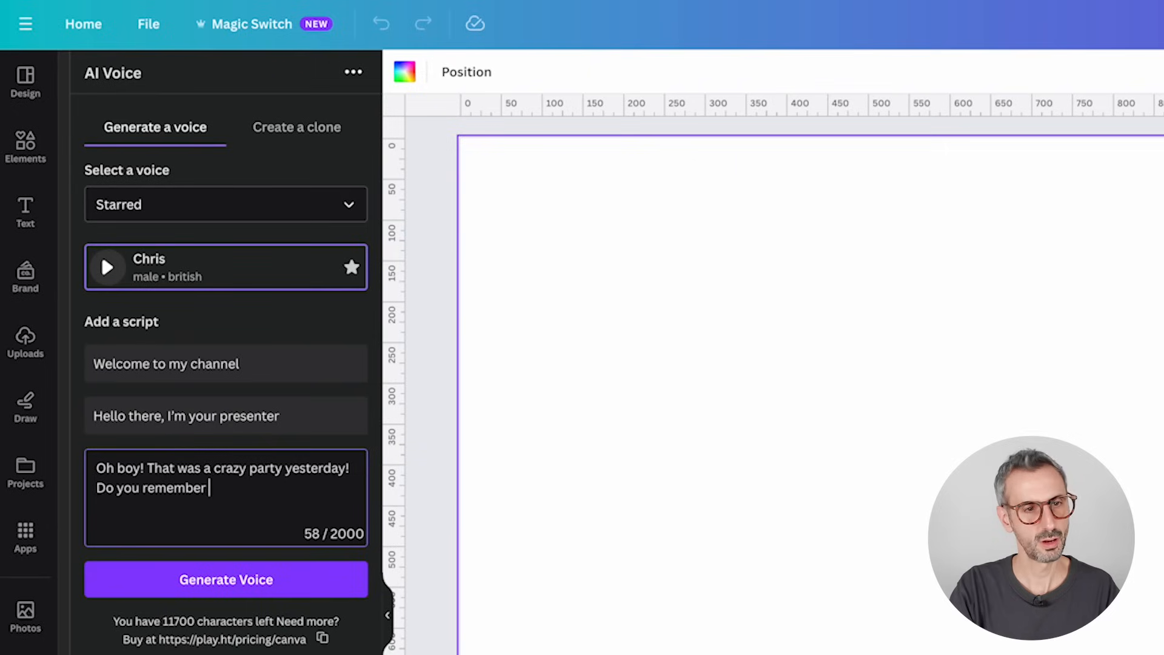
type("how we even got there")
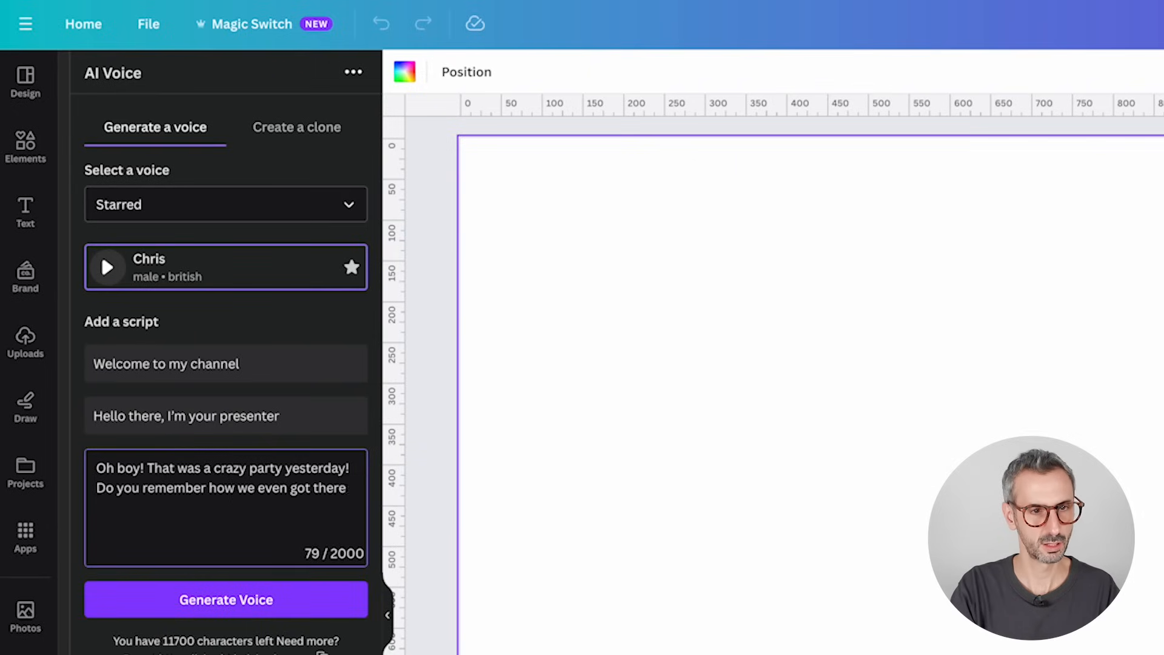
type("?! Man, tha")
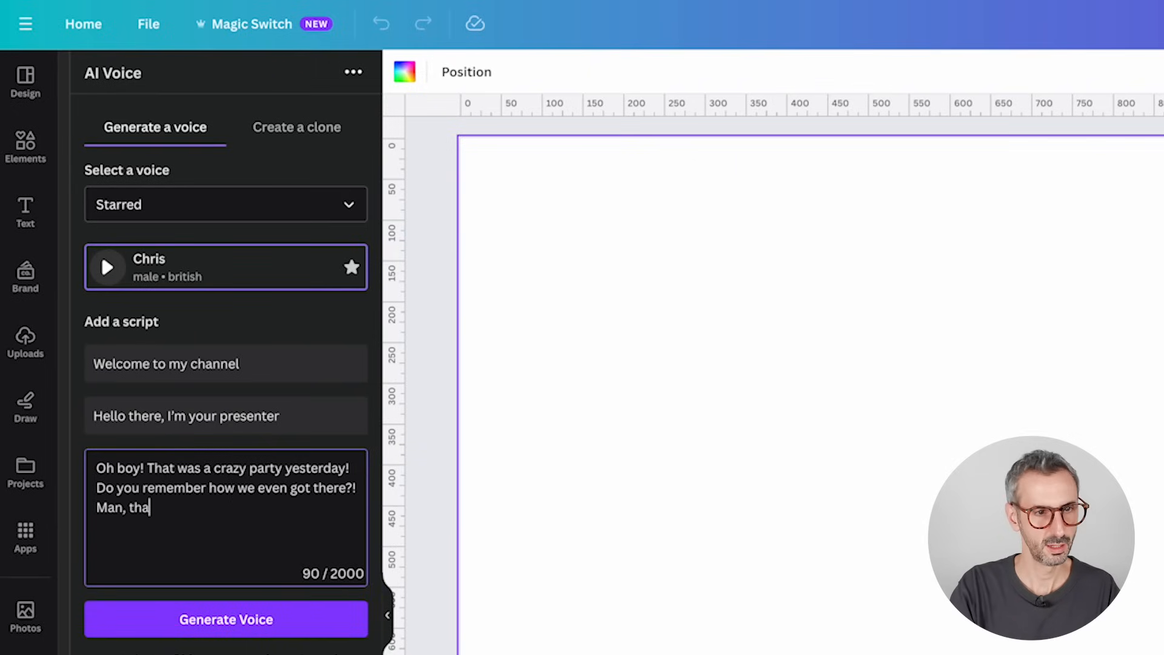
type("t was epic!")
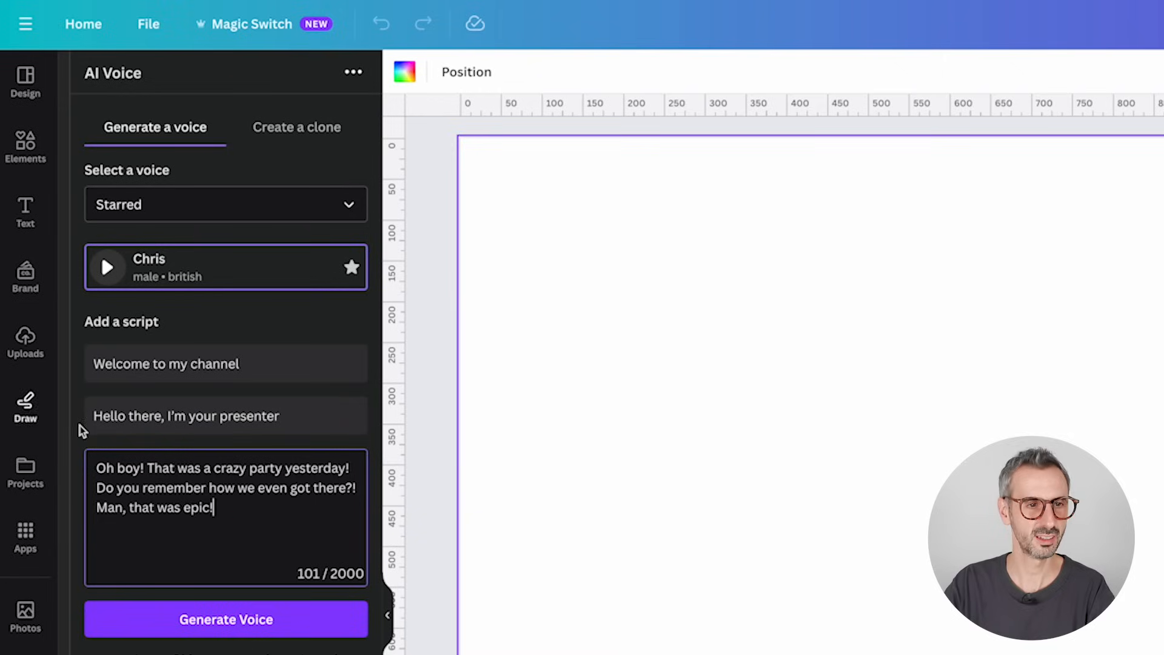
Generate the voiceover from the script with the selected British voice and listen to it.
left_click(299, 634)
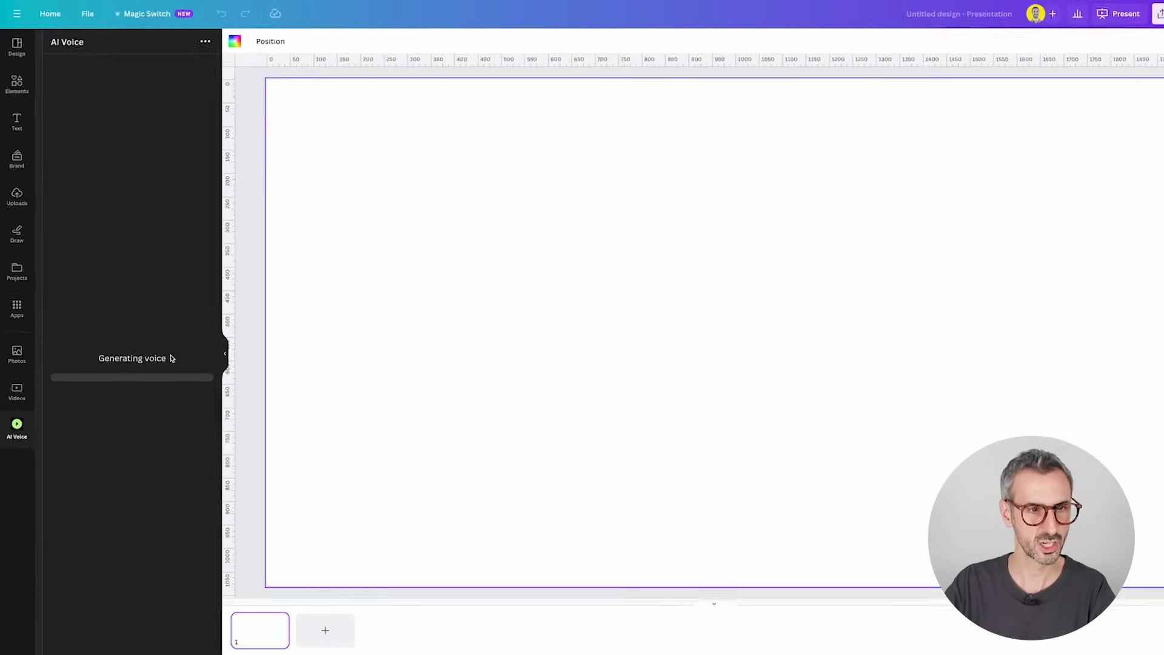
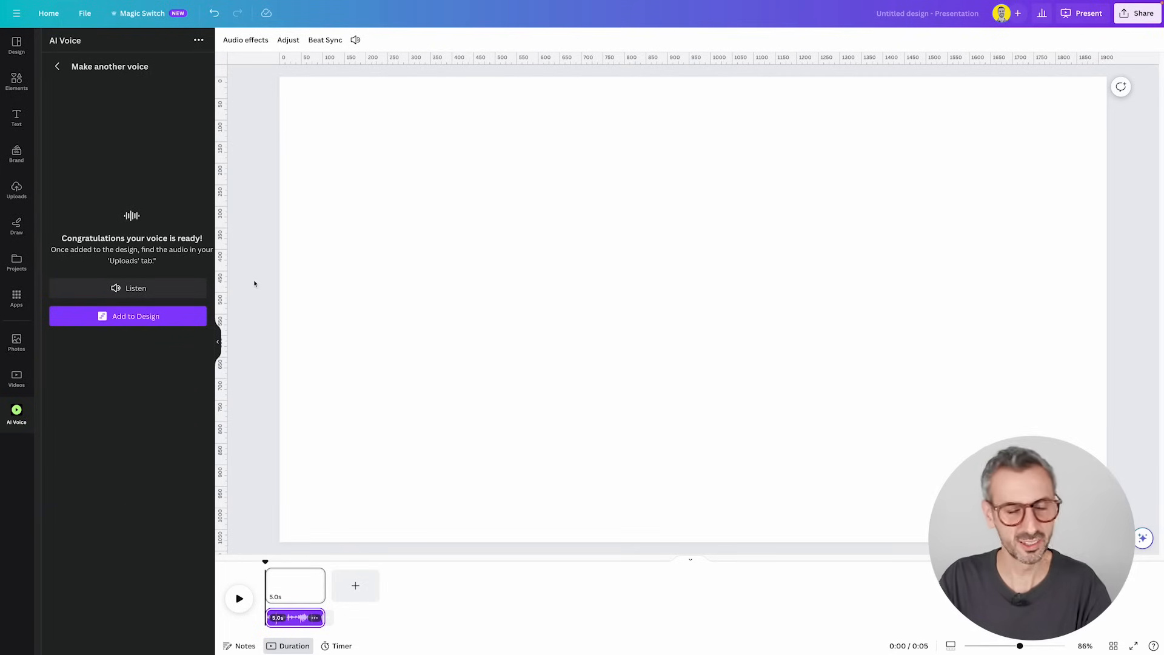
left_click(157, 293)
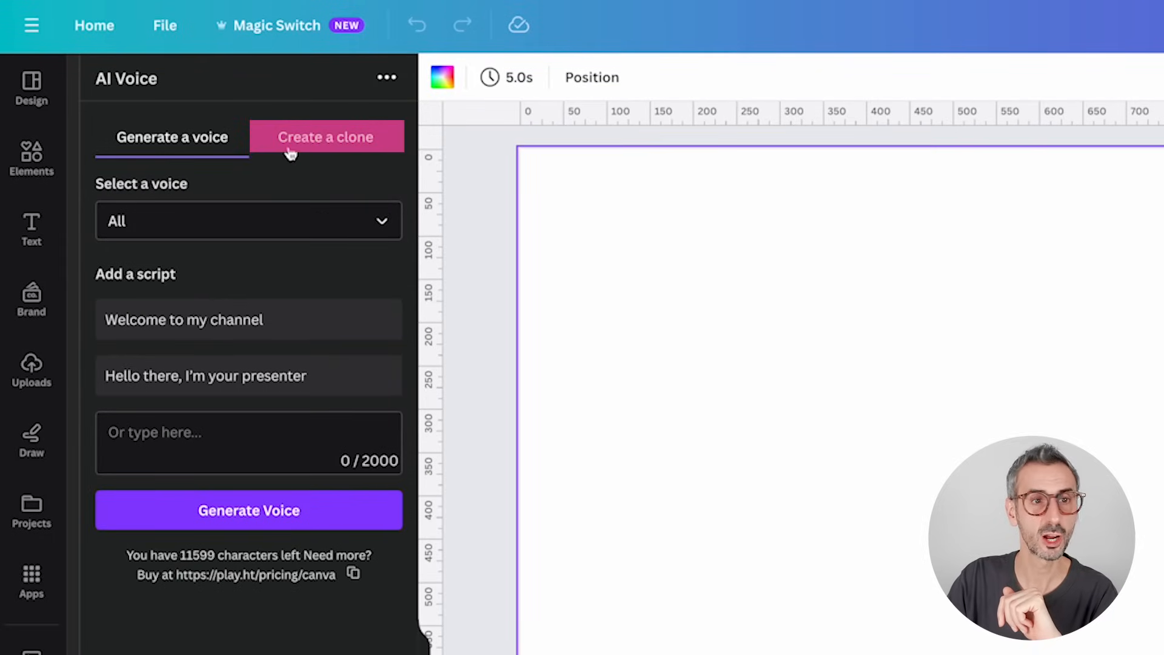
Try to create a voice clone in AI Voice by entering the speaker's first name and choosing an audio sample from the Desktop.
left_click(328, 147)
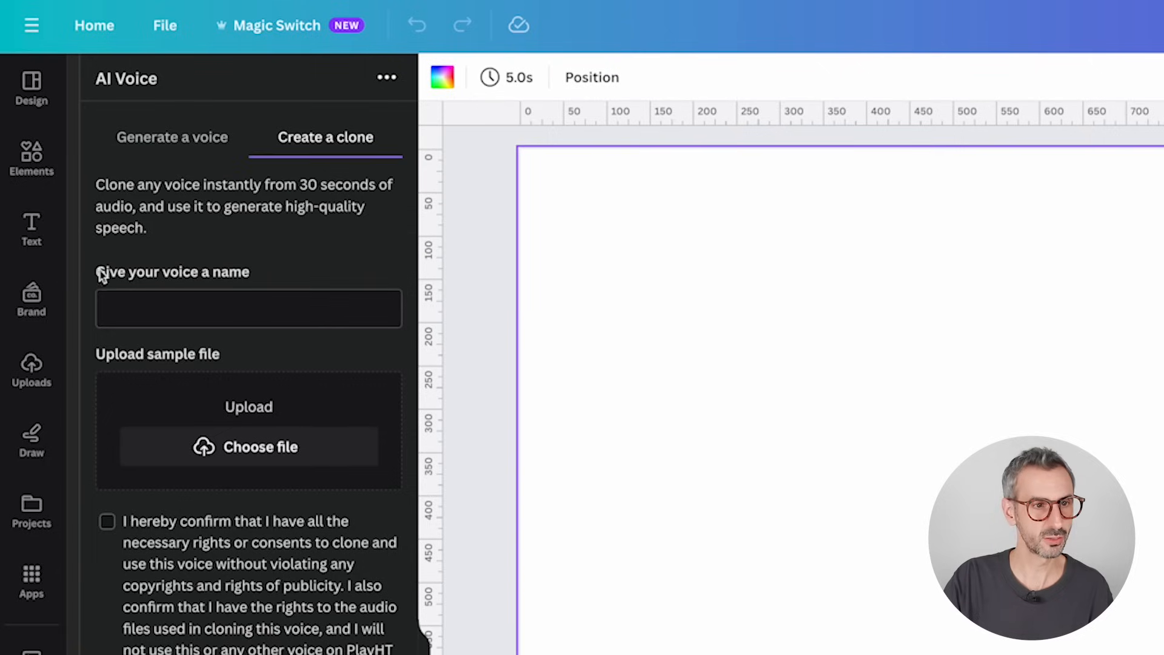
left_click(239, 308)
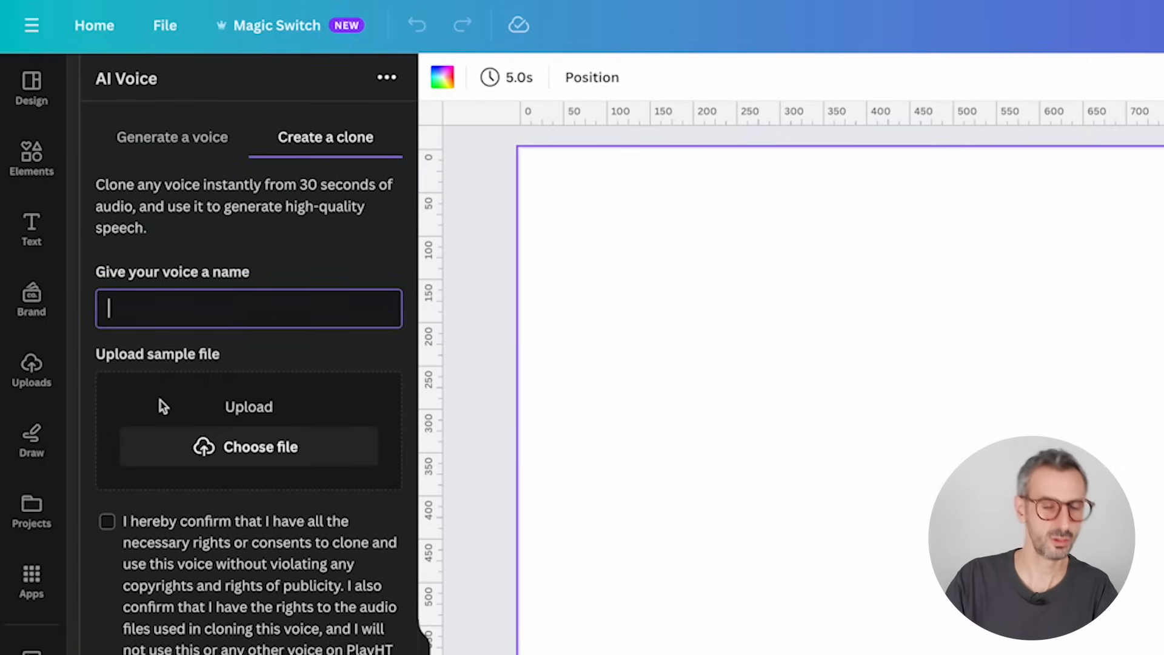
type("Ronny")
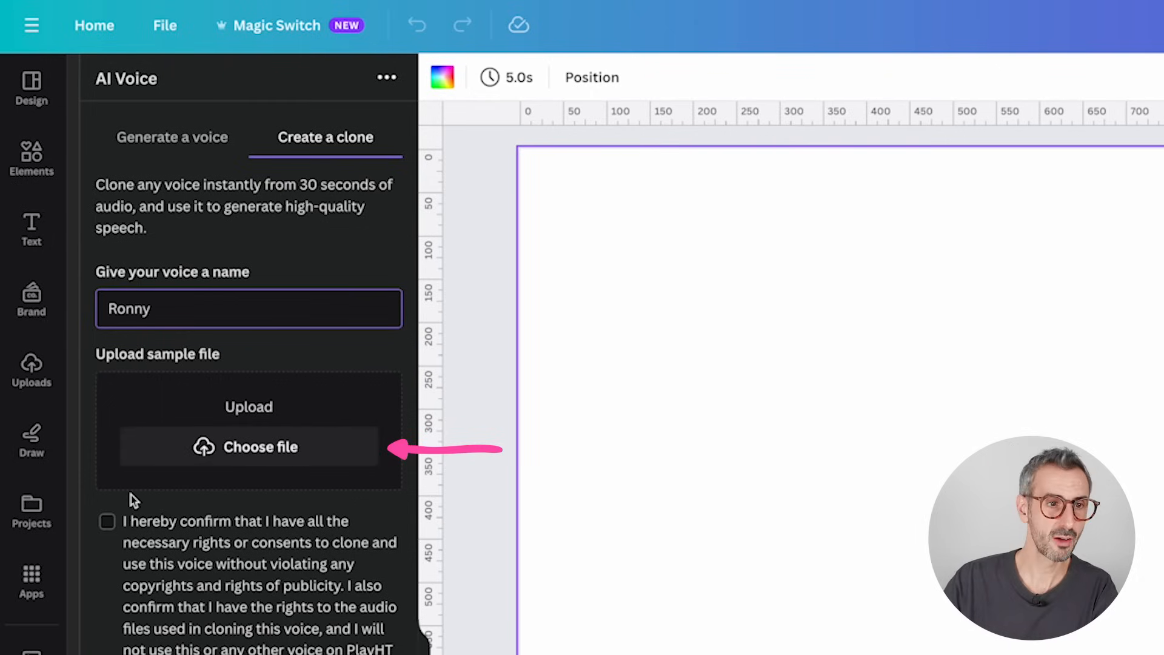
left_click(212, 458)
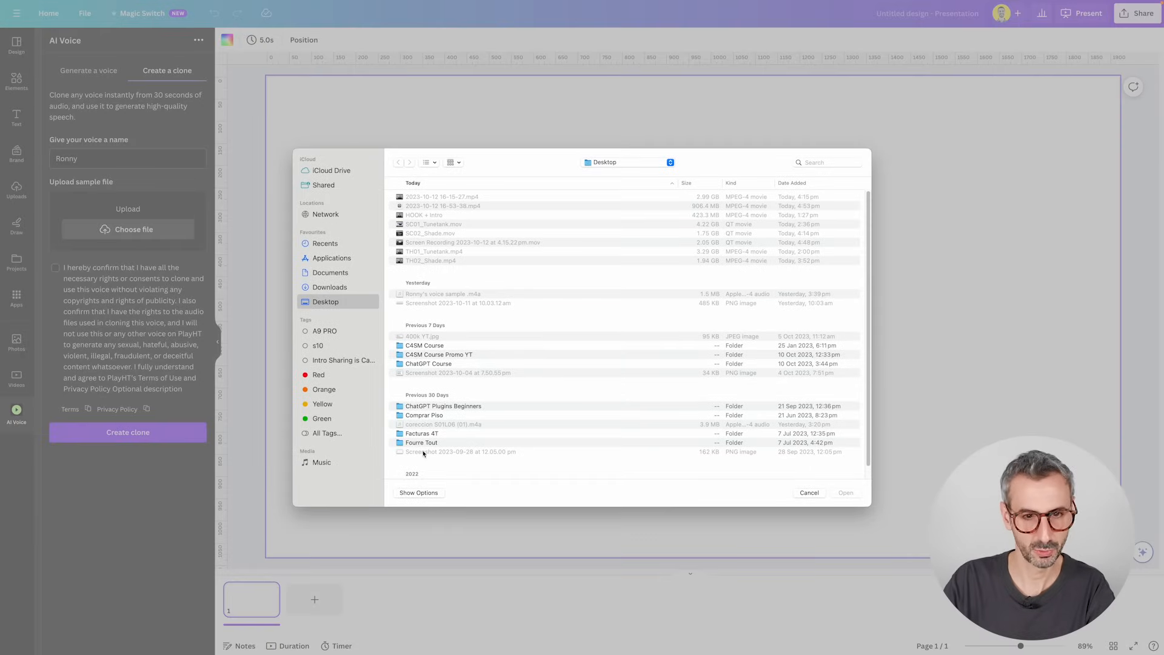
scroll(462, 420, "down", 1)
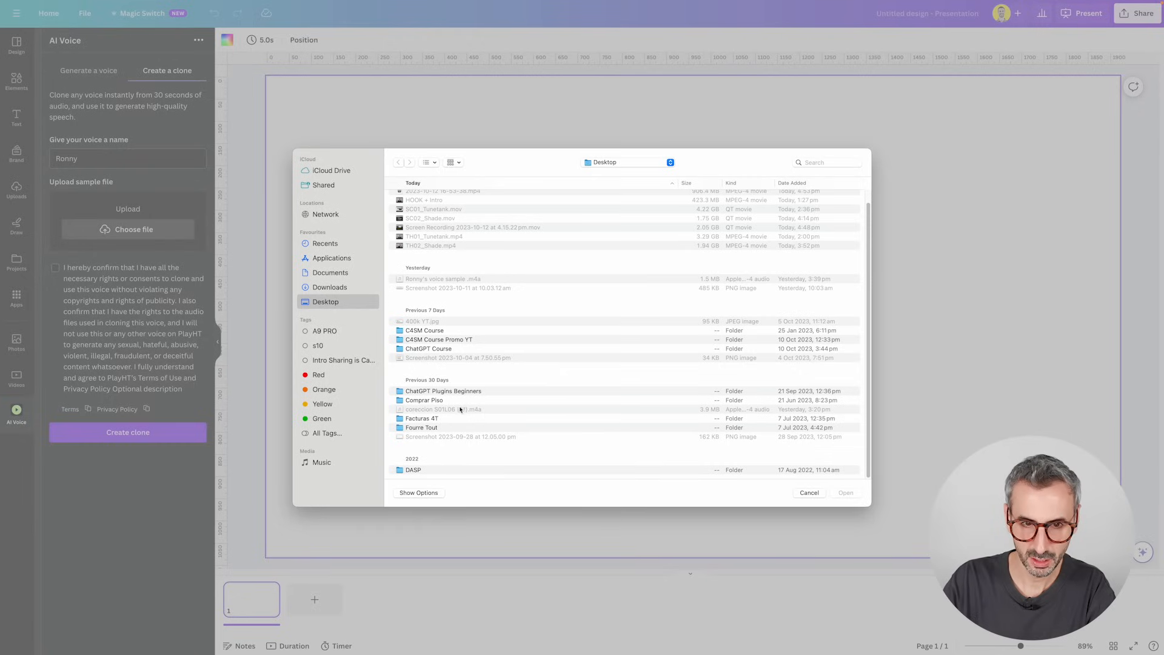
left_click(810, 494)
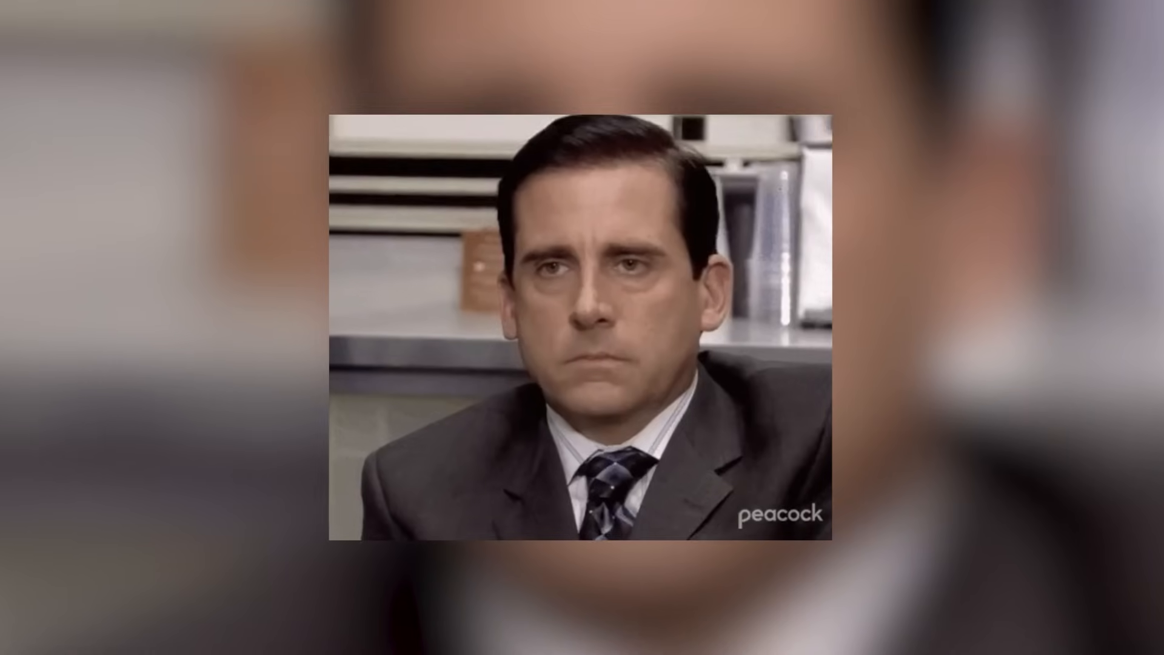
left_click(162, 390)
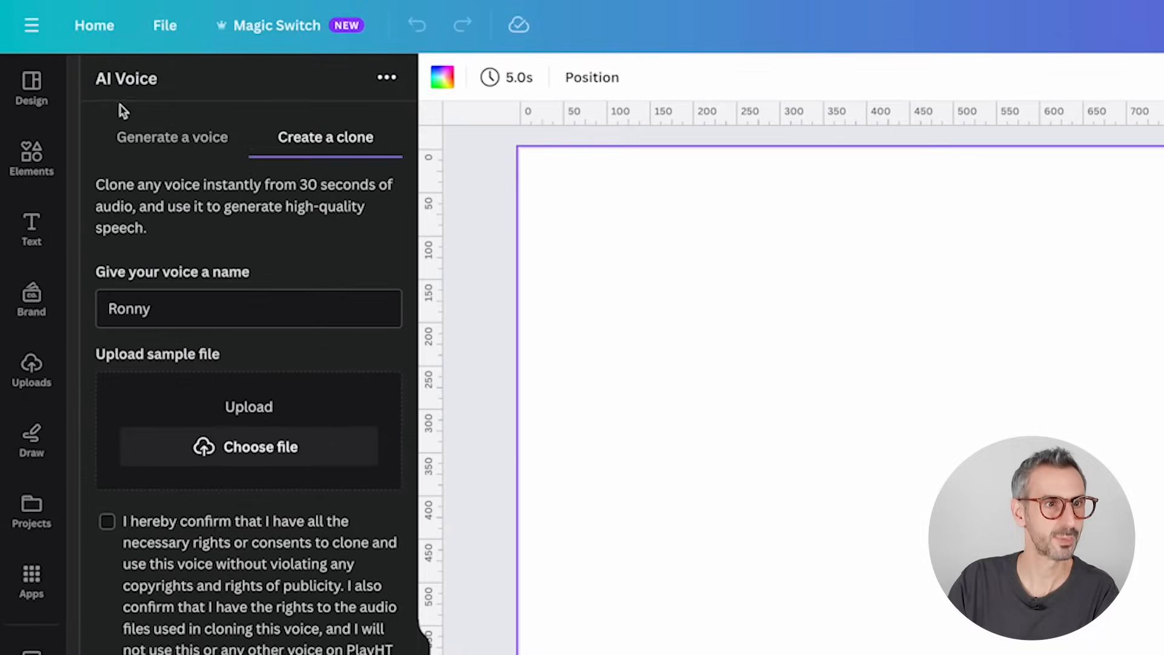
Visit the PlayHT website from the AI Voice app information and go to Voice Cloning in its studio.
left_click(386, 77)
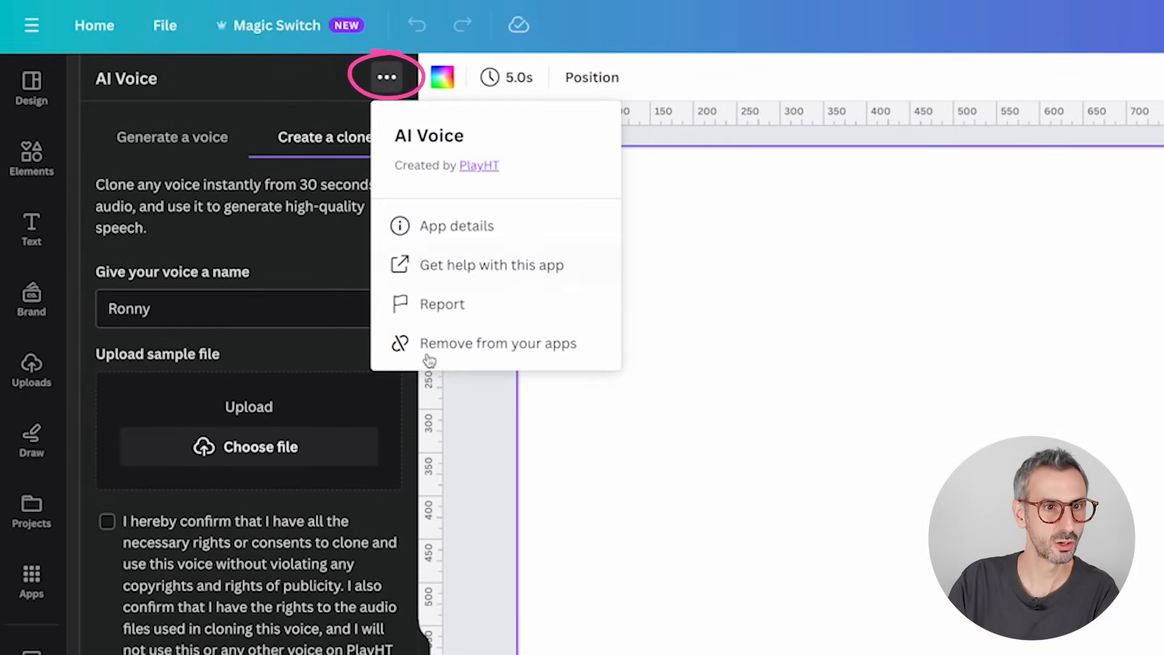
left_click(482, 170)
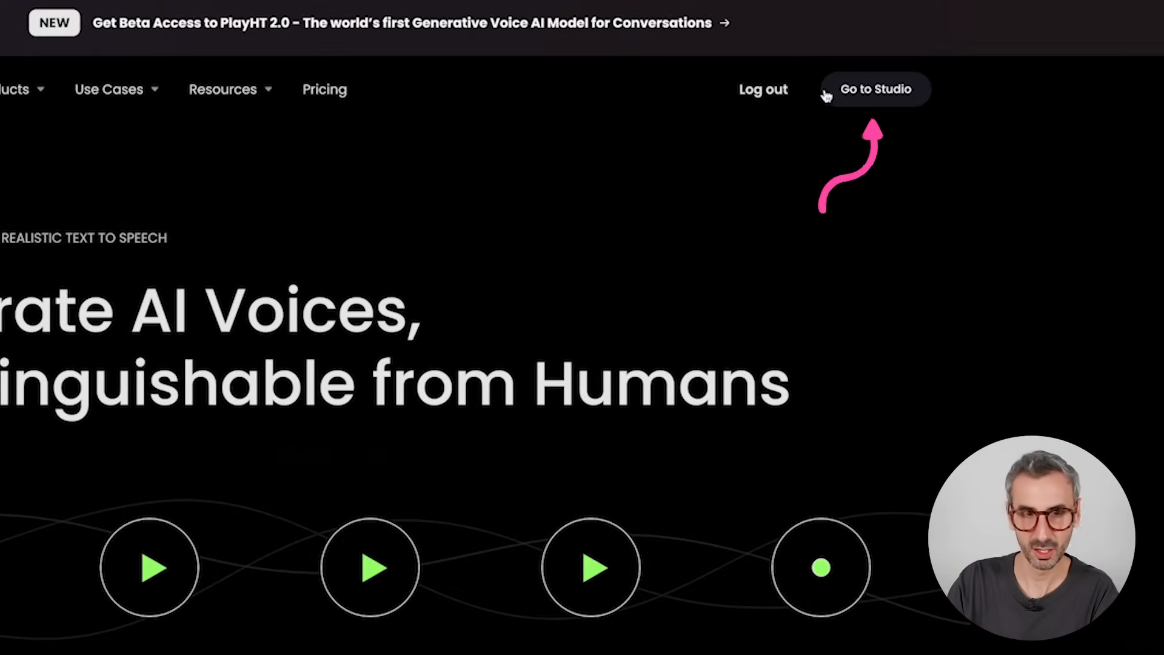
left_click(884, 95)
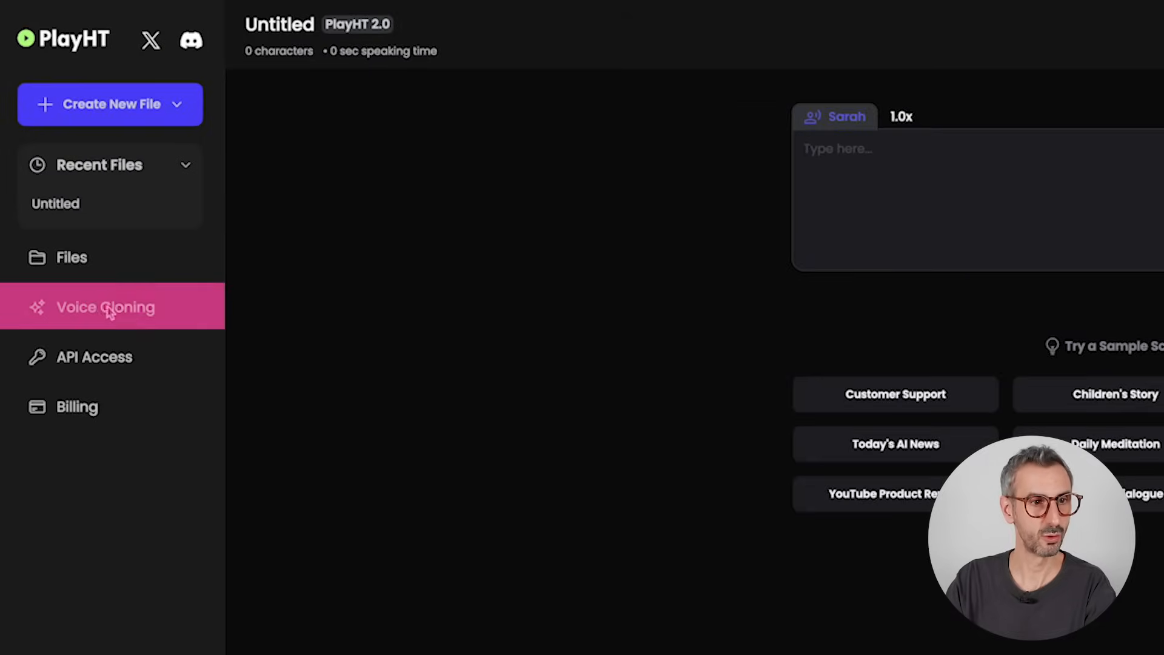
left_click(118, 311)
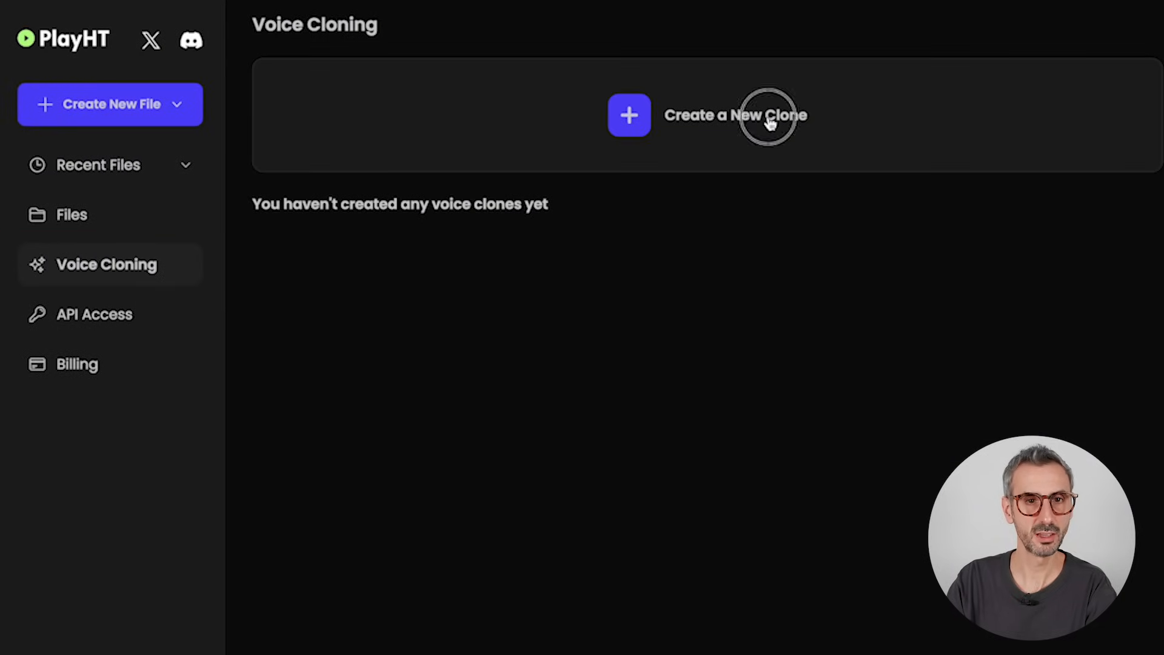
Start a new Instant voice clone and enter the speaker's first name as the voice name.
left_click(768, 119)
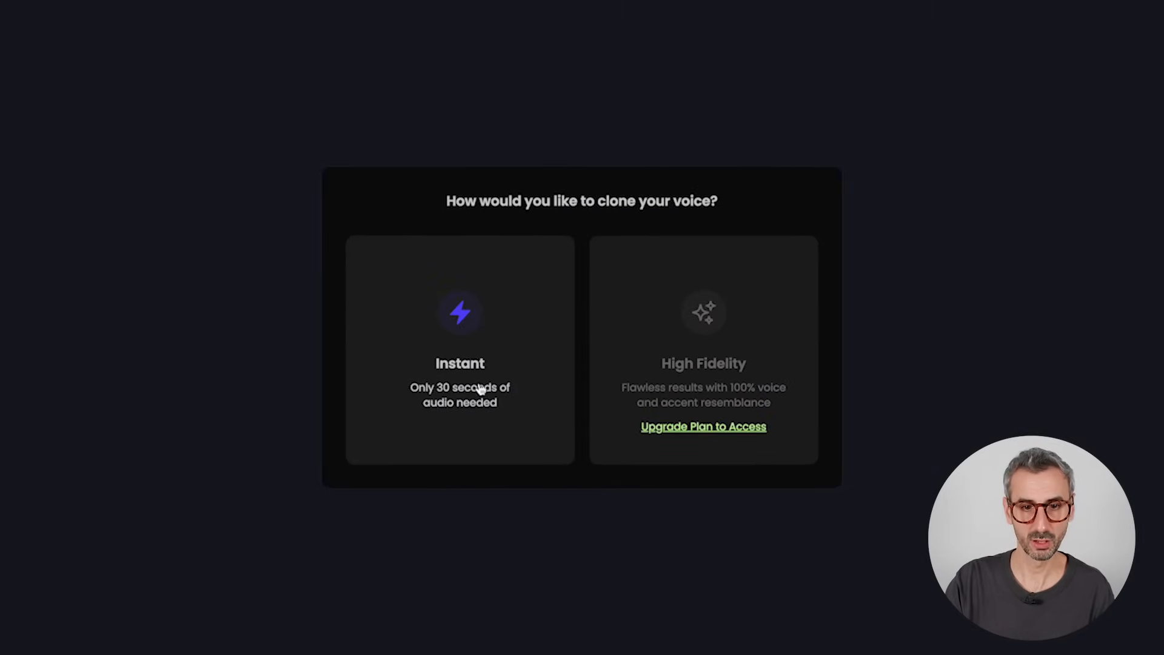
left_click(491, 403)
type("Ronny")
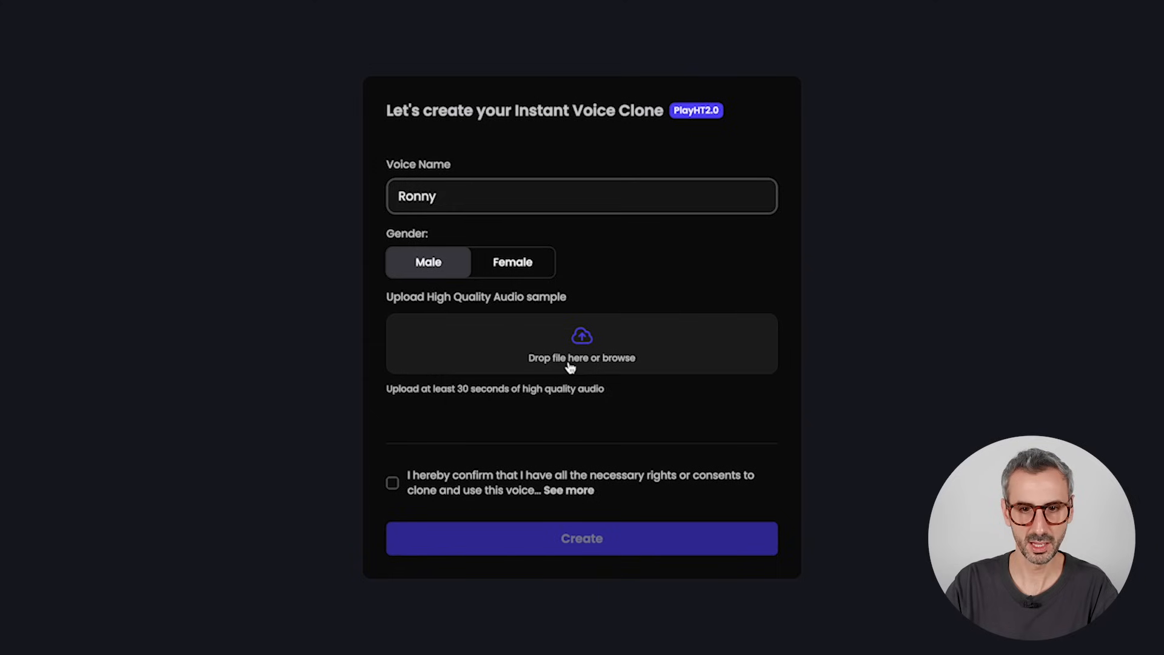
Preview the audio file coreccion S01L06 (01).m4a from the Desktop and upload it as the clone's voice sample.
left_click(584, 338)
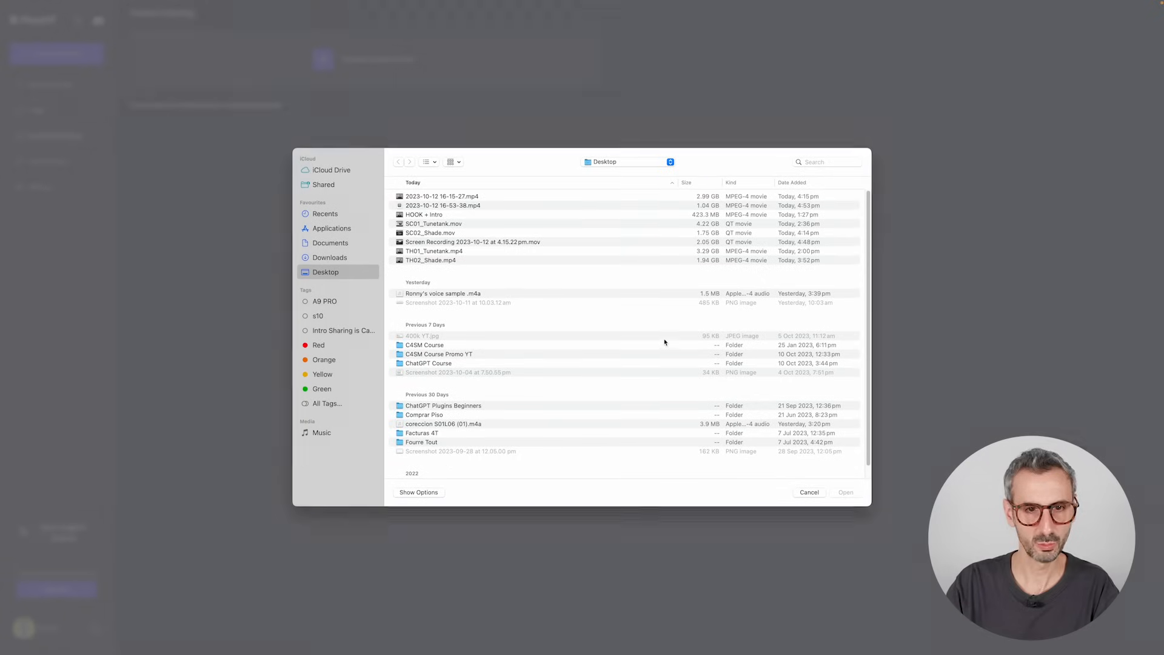
scroll(431, 405, "down", 1)
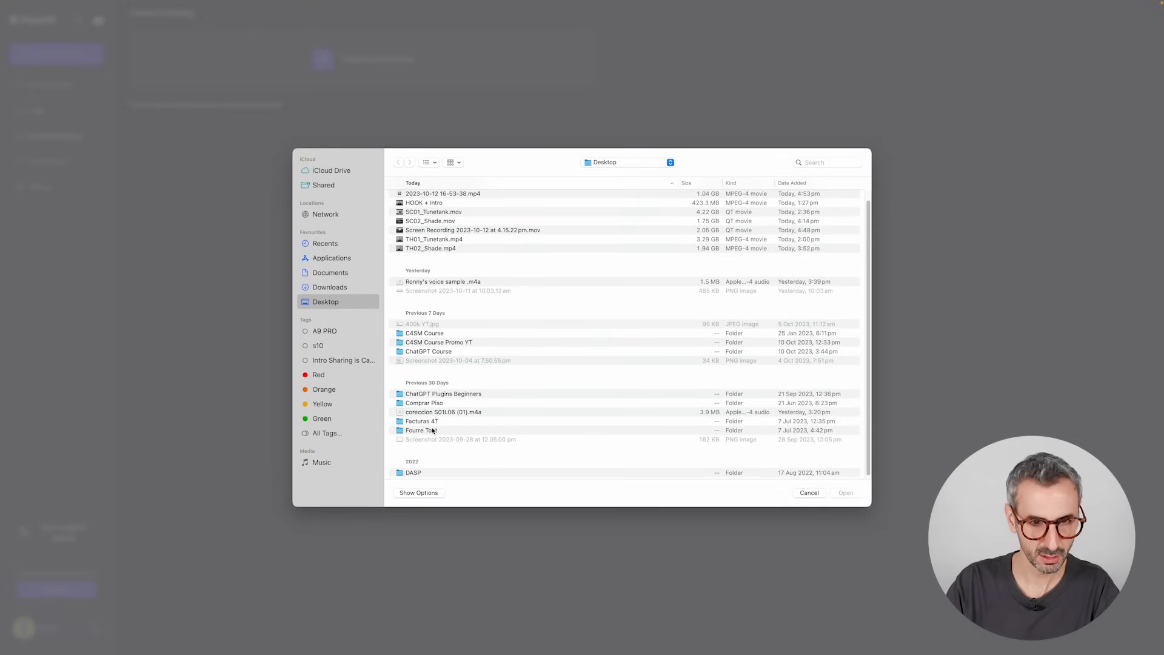
left_click(440, 414)
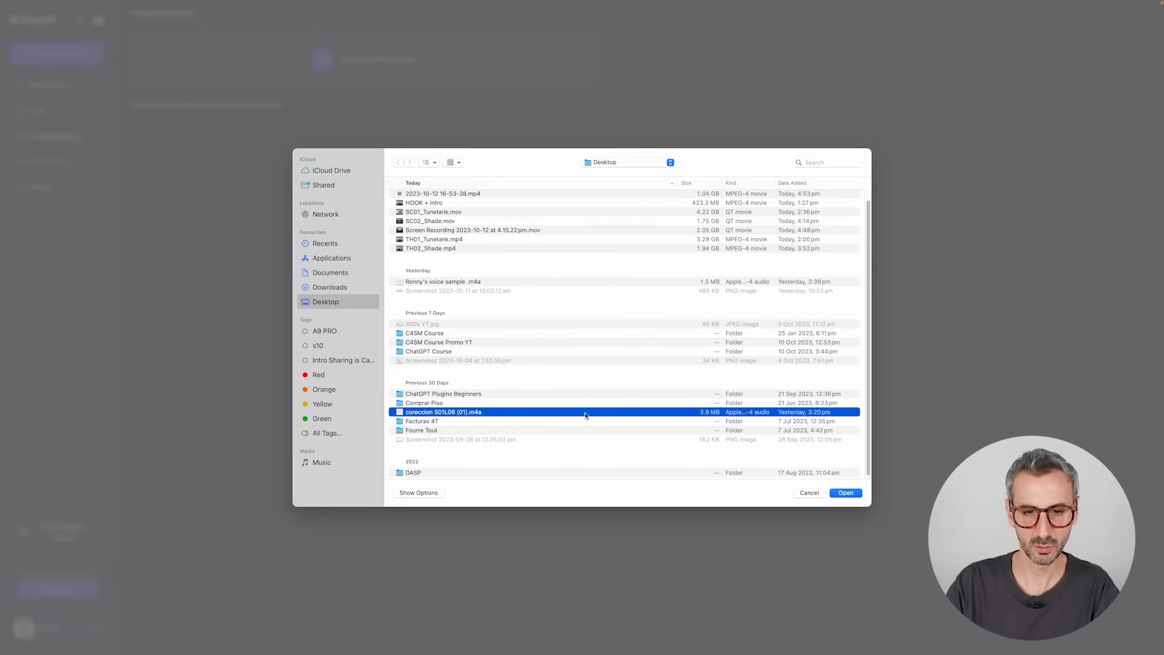
key("space")
left_click(580, 371)
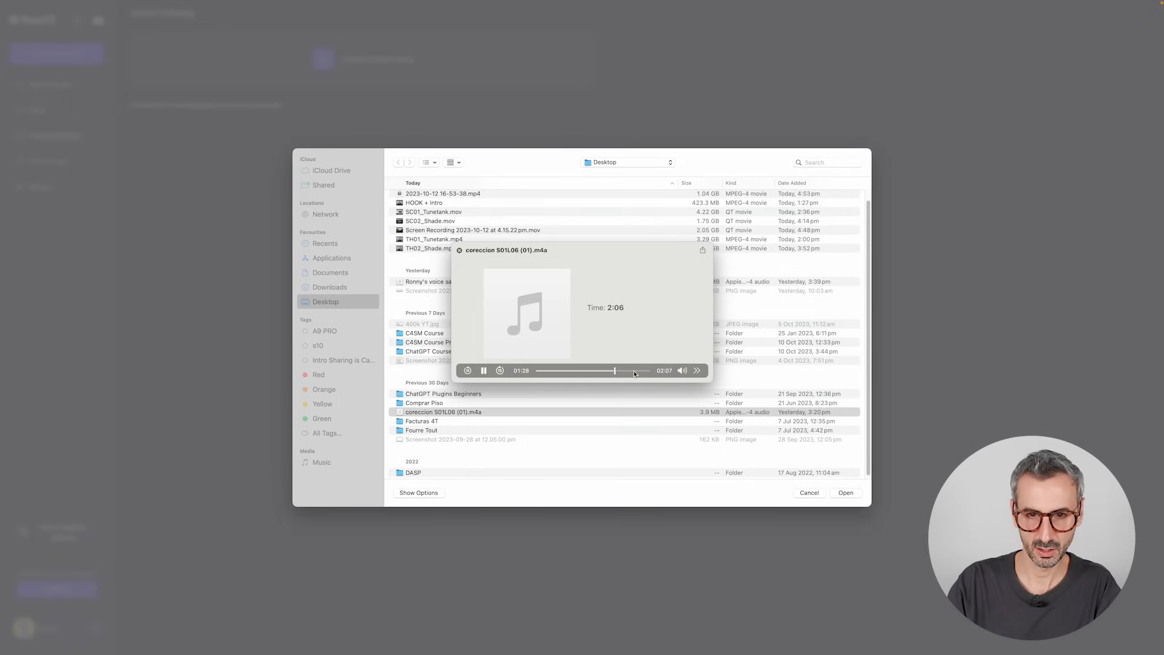
key("space")
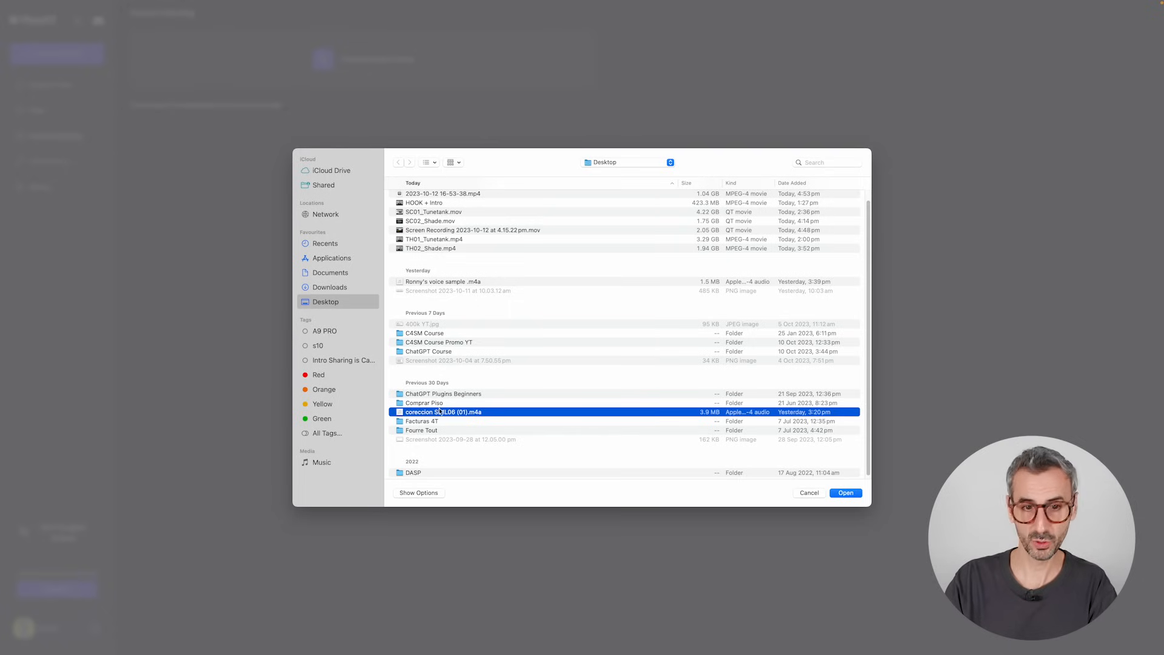
left_click(846, 493)
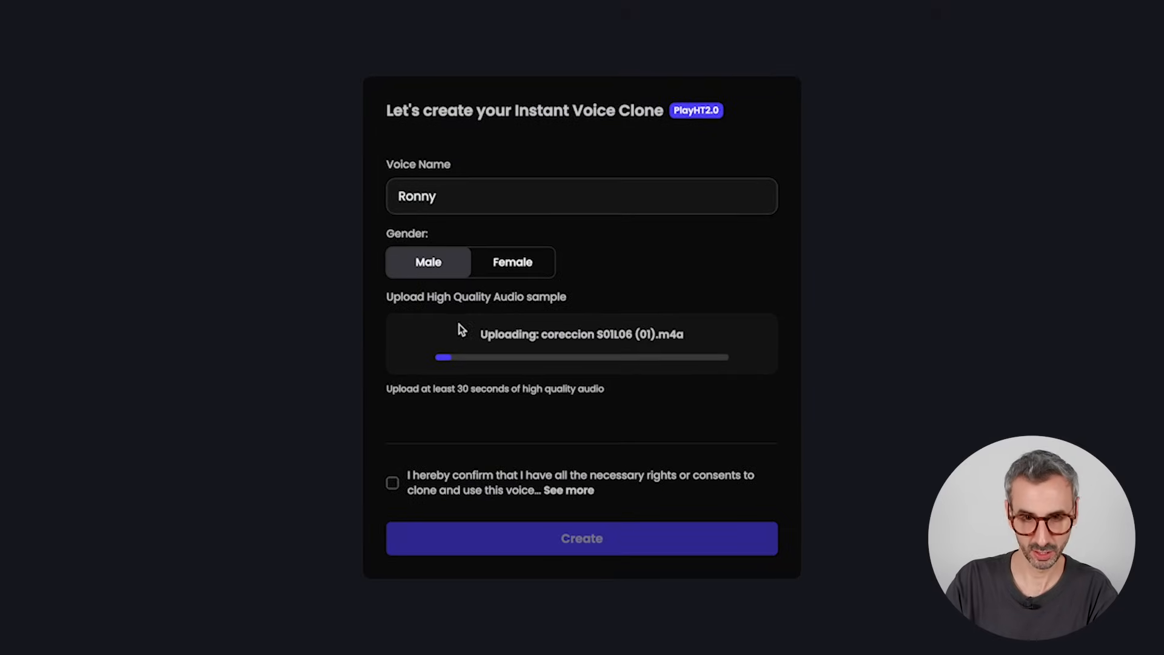
Confirm the rights and consent statement, expand its full text and create the instant voice clone.
left_click(394, 484)
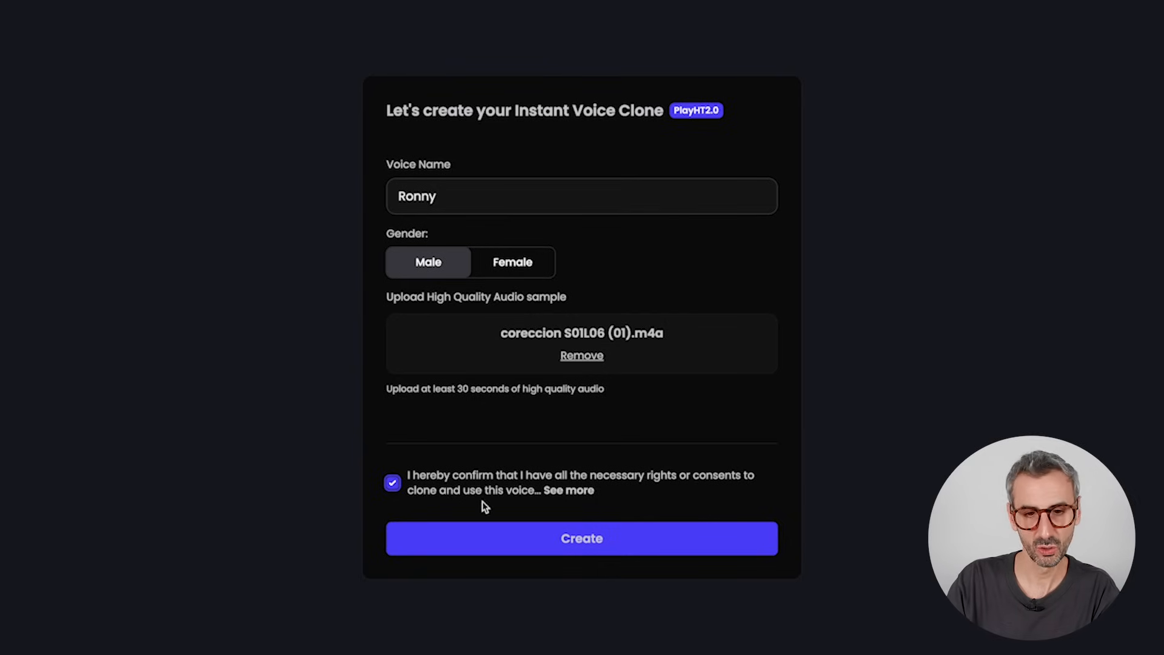
left_click(582, 492)
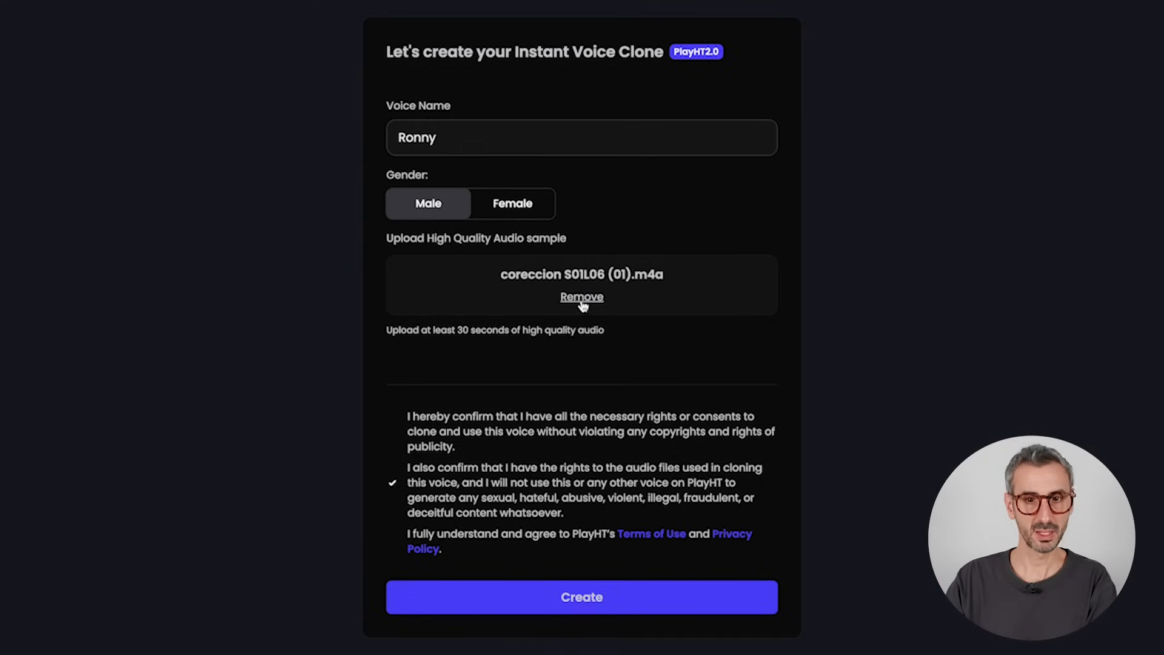
left_click(641, 607)
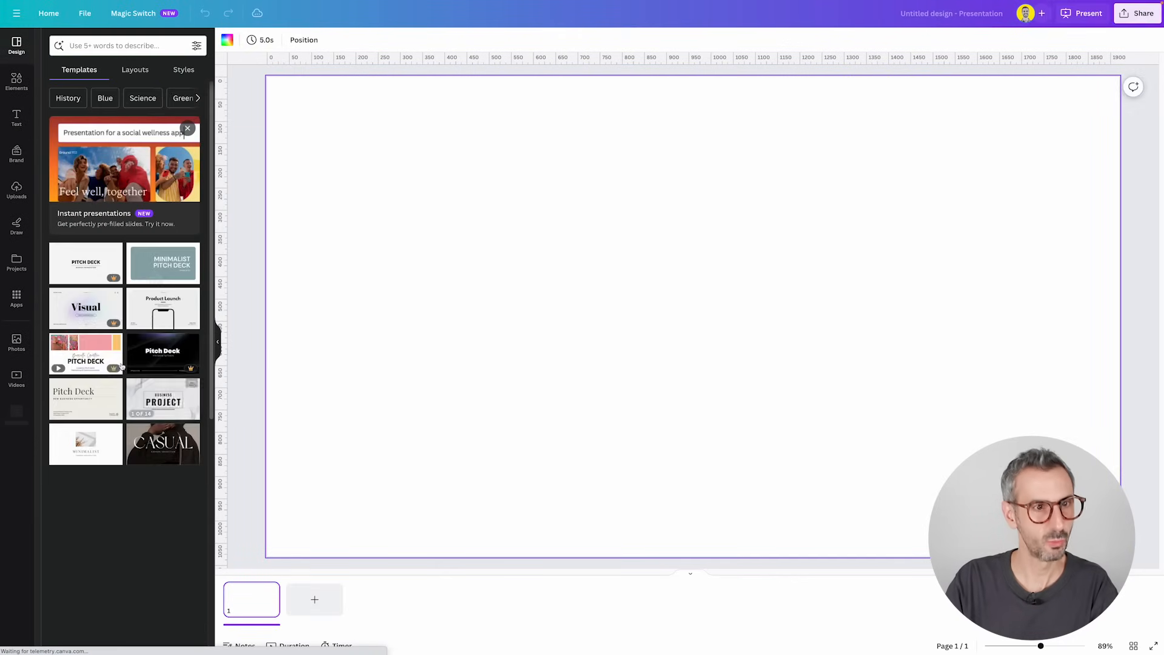
Switch back to the Canva presentation and reopen the AI Voice app.
left_click(8, 416)
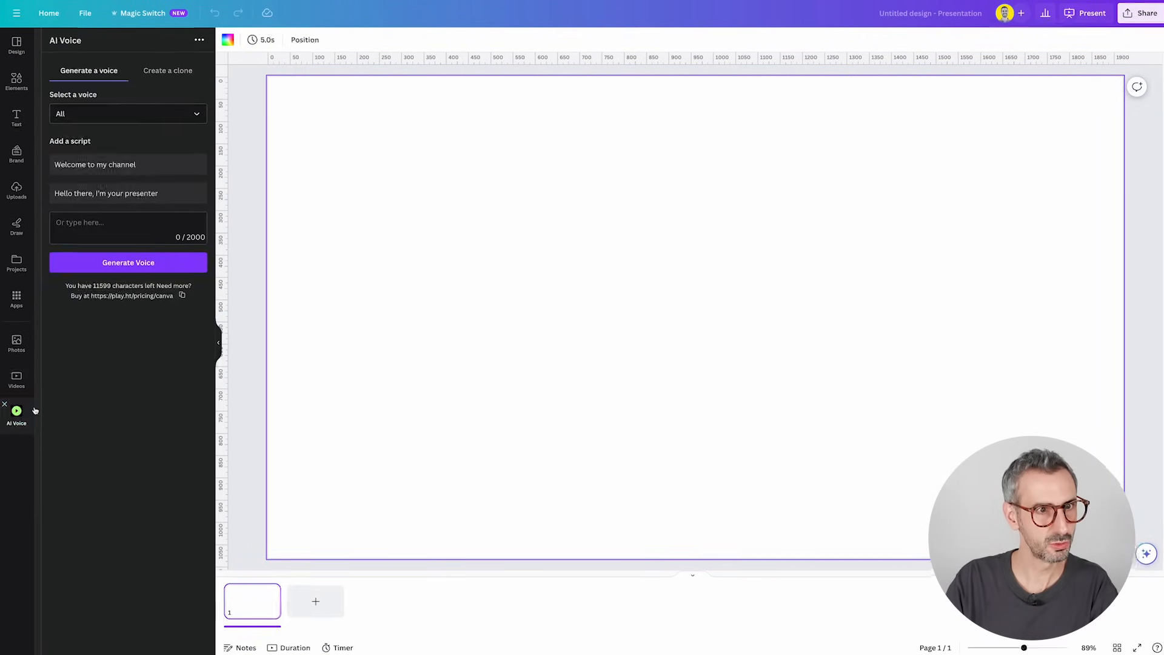
Filter the AI Voice list to cloned voices and select the newly created clone.
left_click(197, 115)
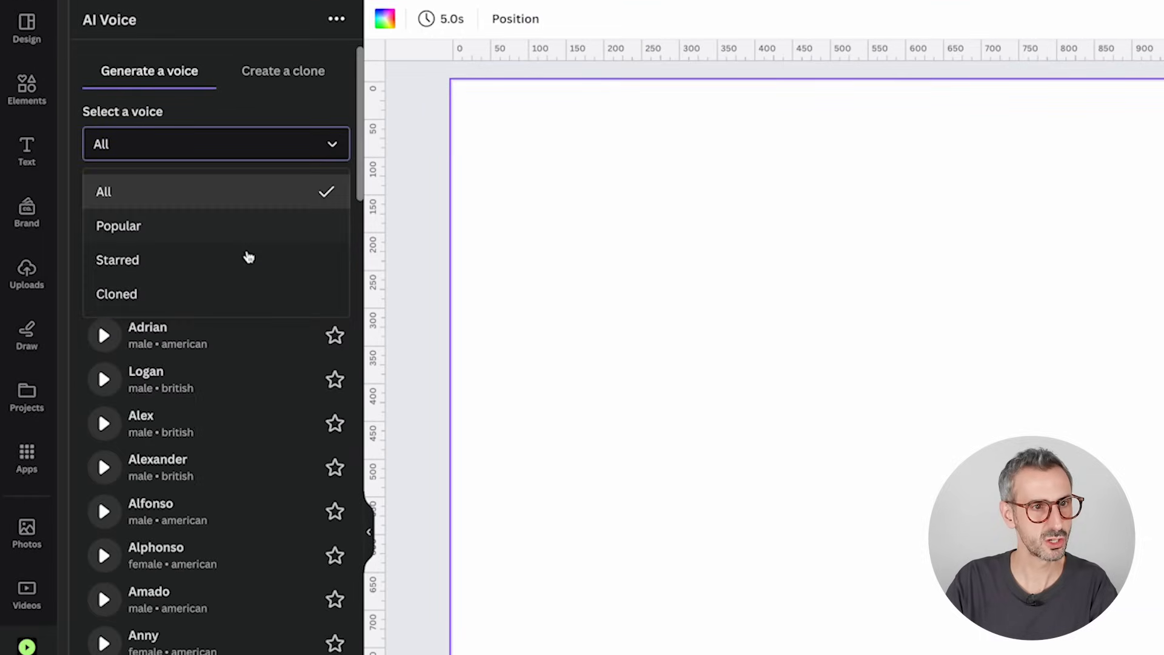
left_click(163, 295)
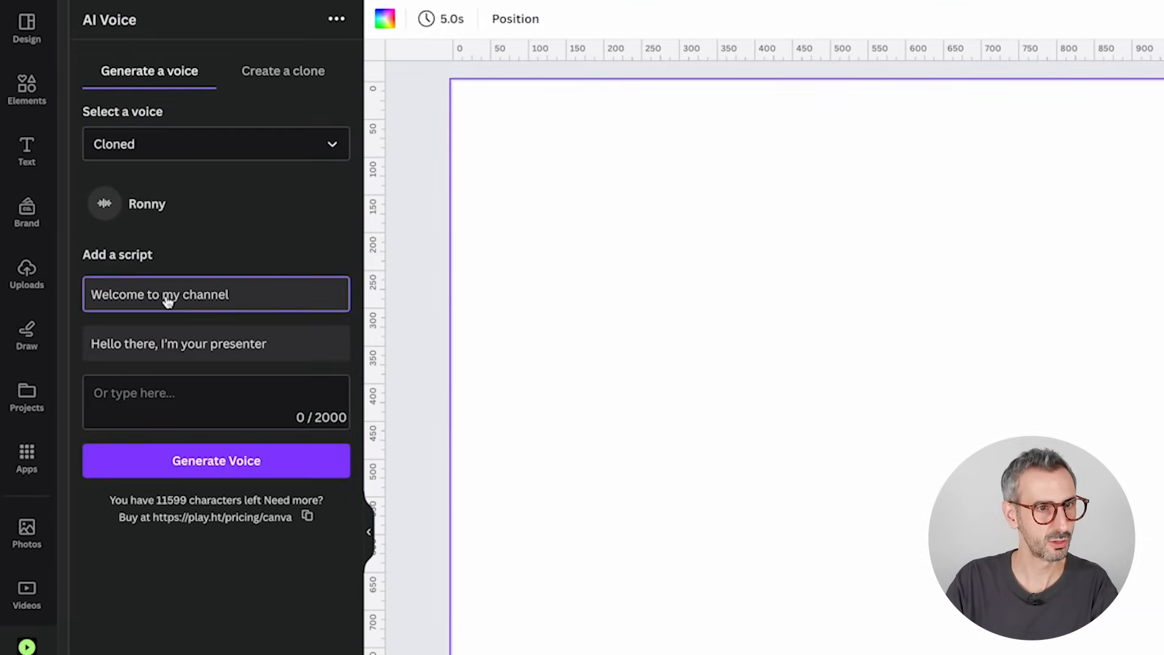
left_click(169, 212)
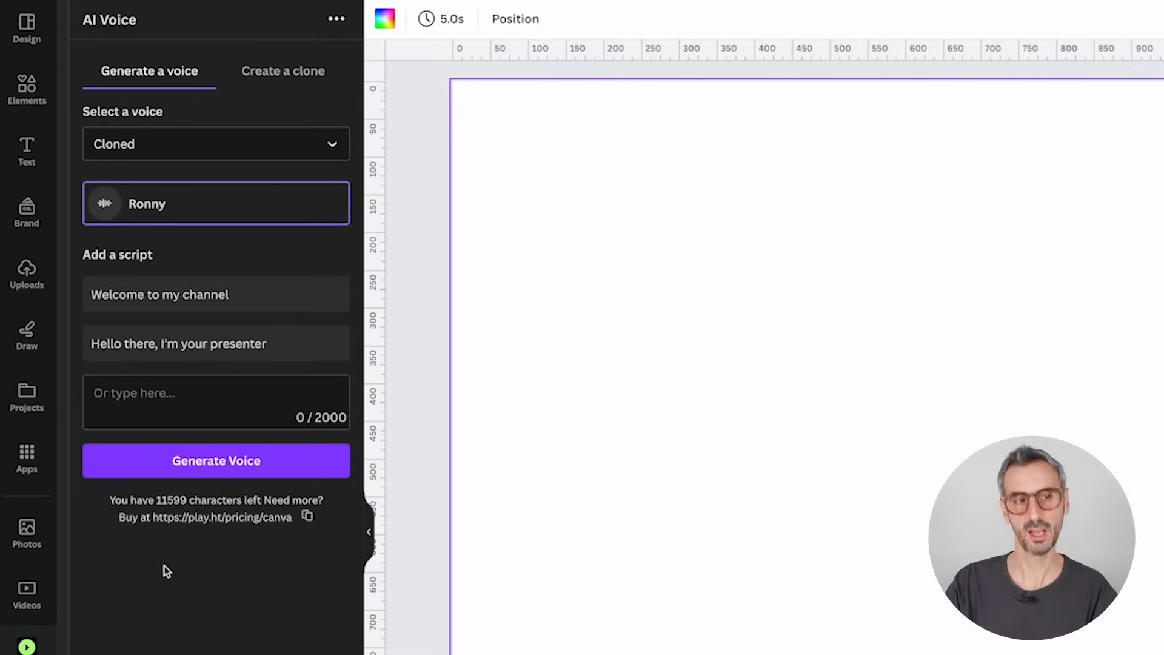
Enter the HOT NEW CANVA APPS episode 3 script, starting "In this video I’ll be reviewing 3 of the latest", and generate the voice.
left_click(304, 382)
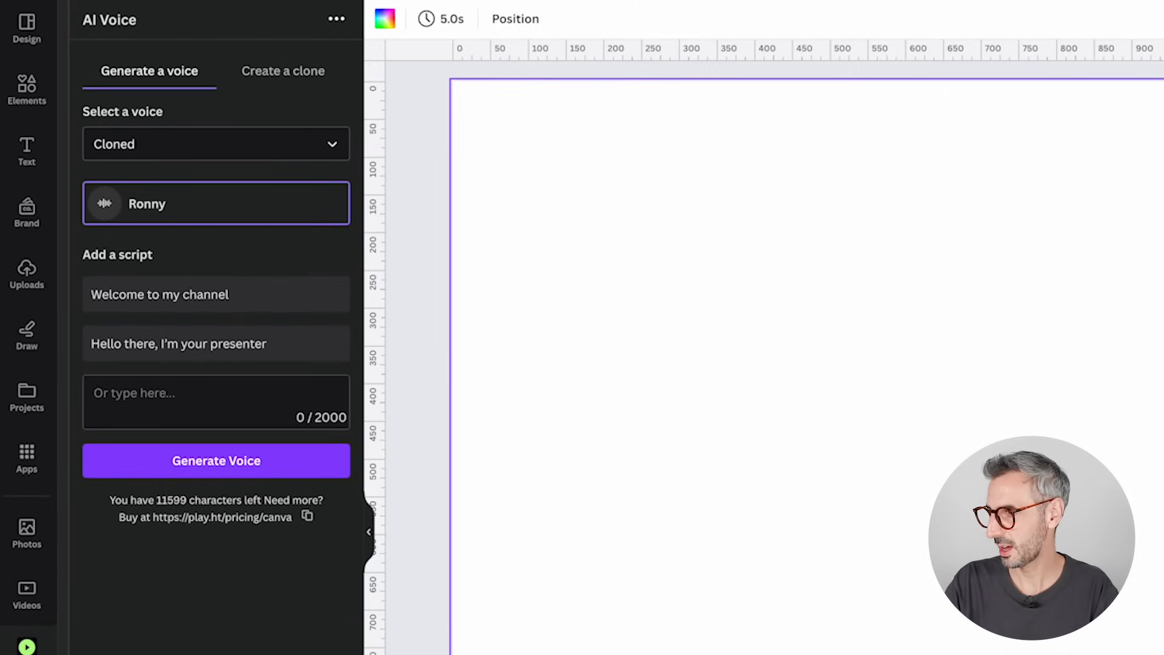
left_click(181, 394)
type("In this video I’ll be reviewing 3 of the latest, hottest apps that have recently been added to Canva. We’ll be talking about: - copyright free music, for content creators - color shading - and AI voice generation, including voice cloning!  So that’s what’s on the menu for episode 3 of HOT NEW CANVA APPS.")
left_click(285, 571)
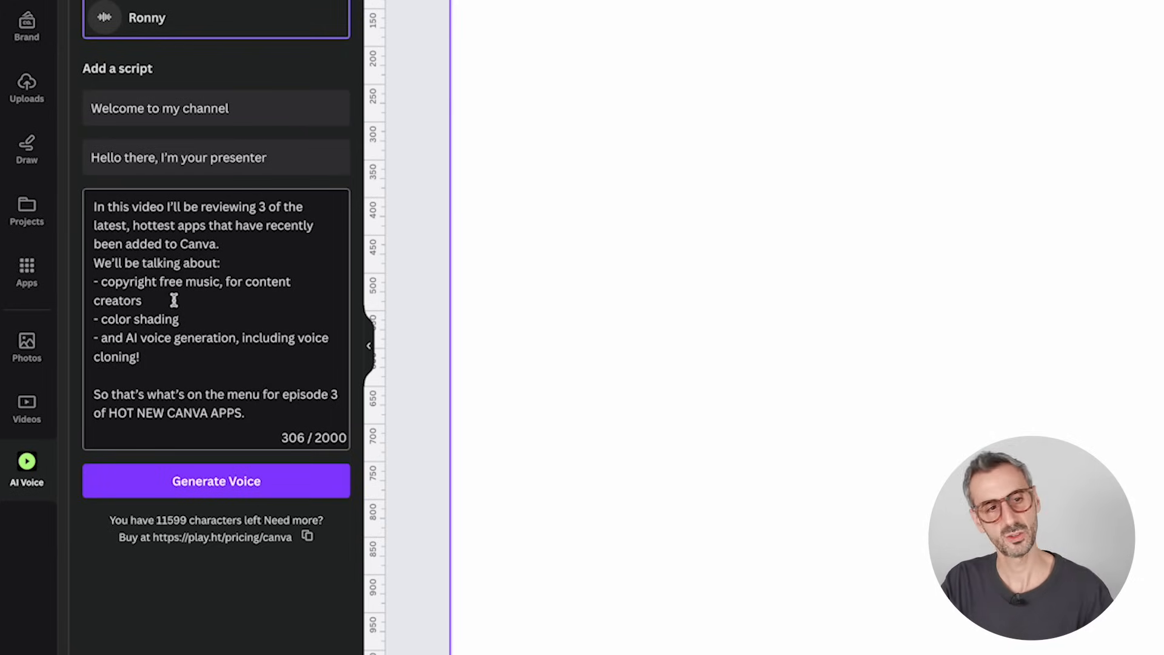
left_click(197, 479)
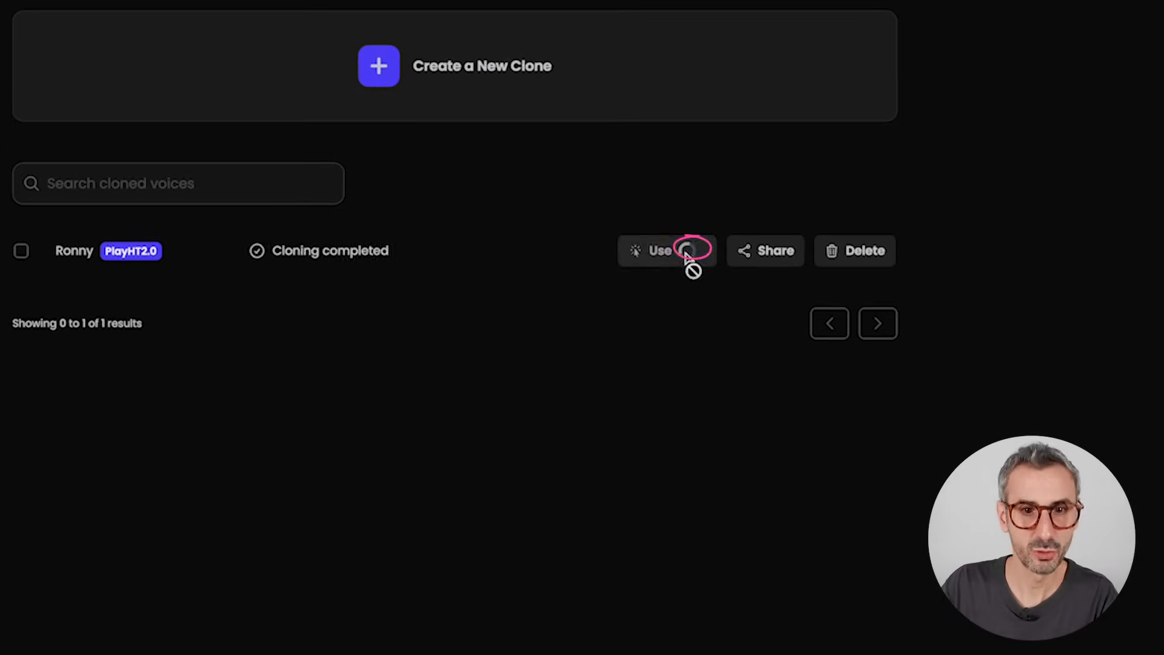
Switch to PlayHT, use the completed voice clone in a new file and enter the same HOT NEW CANVA APPS episode 3 script.
left_click(697, 253)
left_click(204, 120)
type("In this video I’ll be reviewing 3 of the latest, hottest apps that have recently been added to Canva. We’ll be talking about: - copyright free music, for content creators - color shading - and AI voice generation, including voice cloning! So that’s what’s on the menu for episode 3 of HOT NEW CANVA APPS")
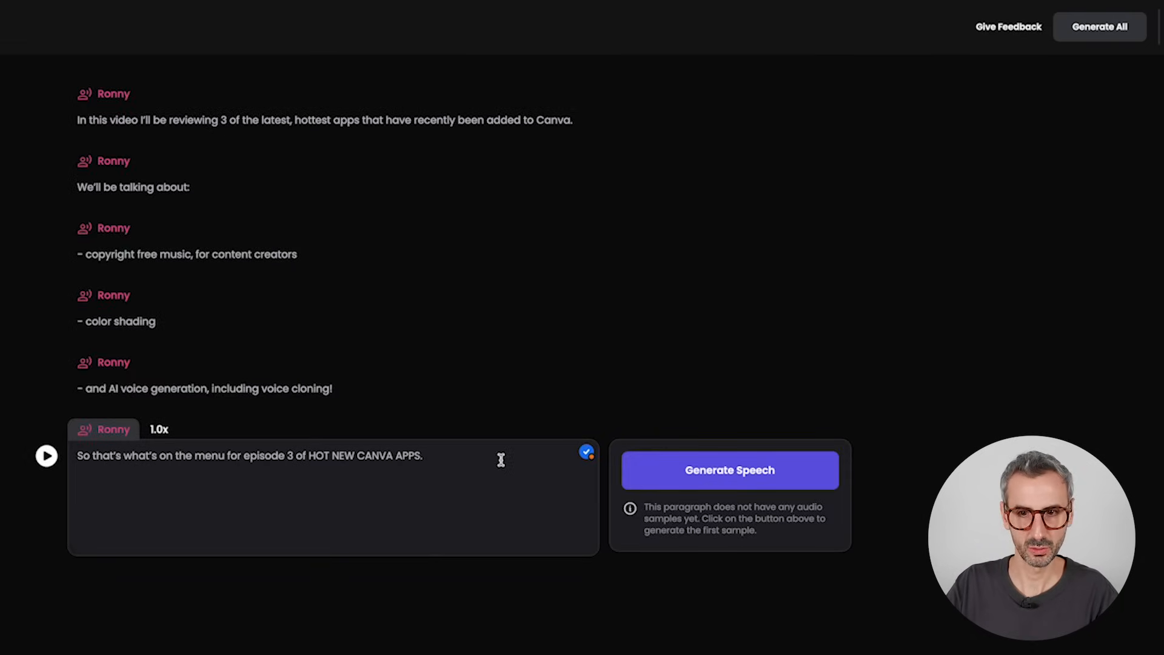
key("Return")
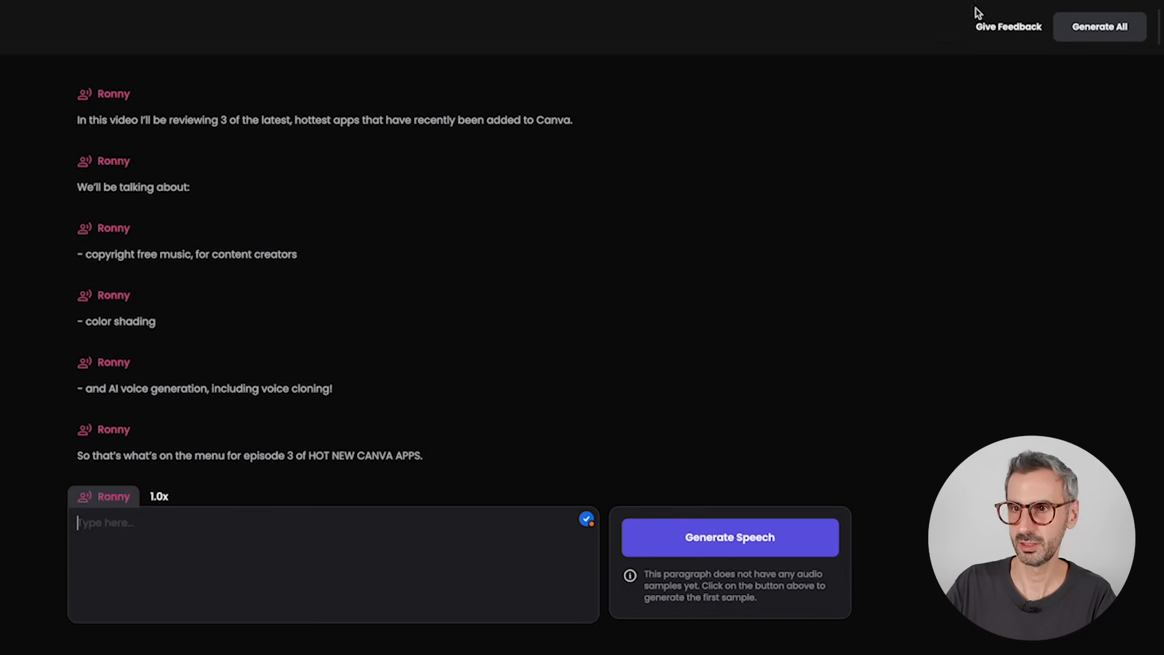
Check the speech generation option on the first three script paragraphs, and generate speech for all paragraphs at once.
left_click(179, 121)
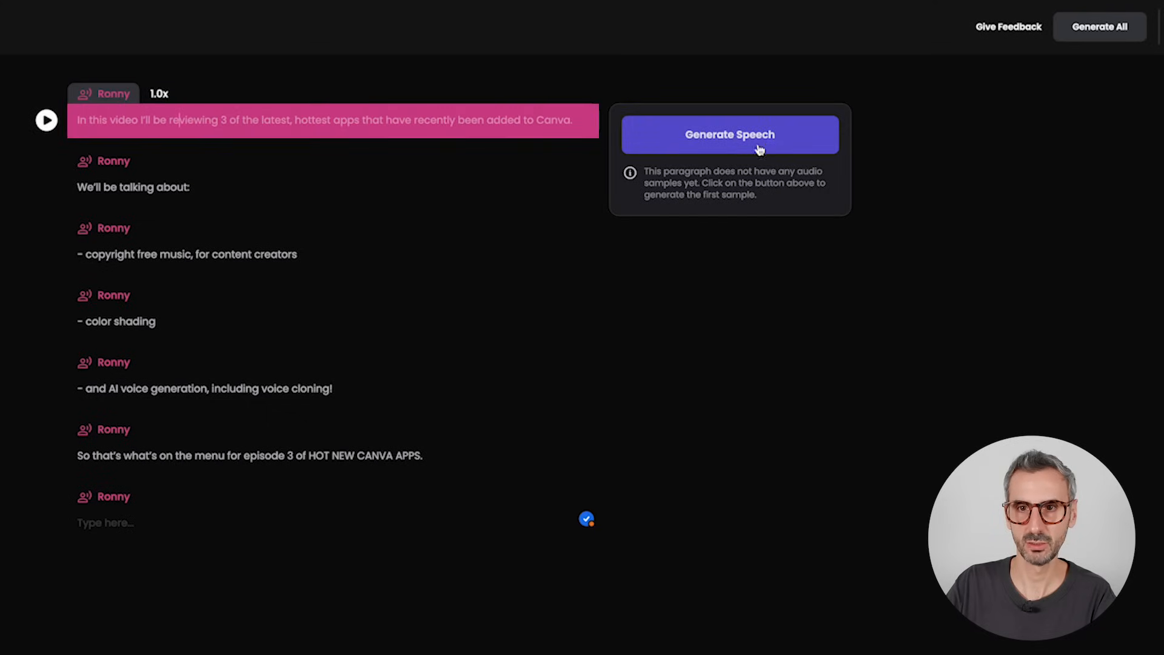
left_click(143, 186)
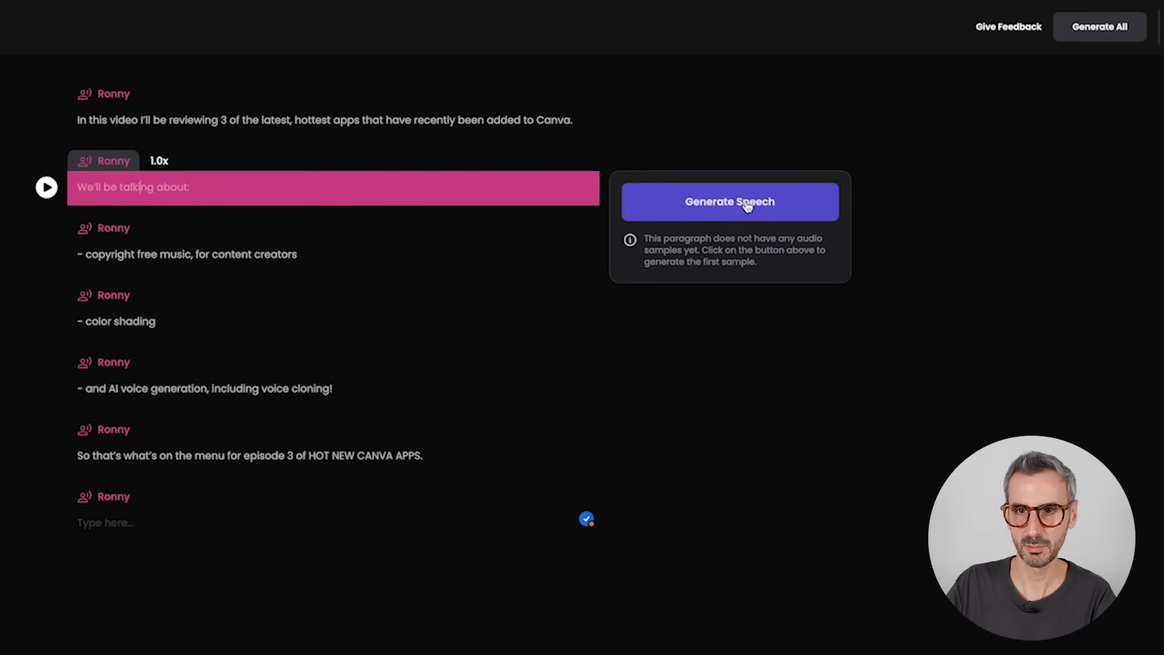
left_click(193, 254)
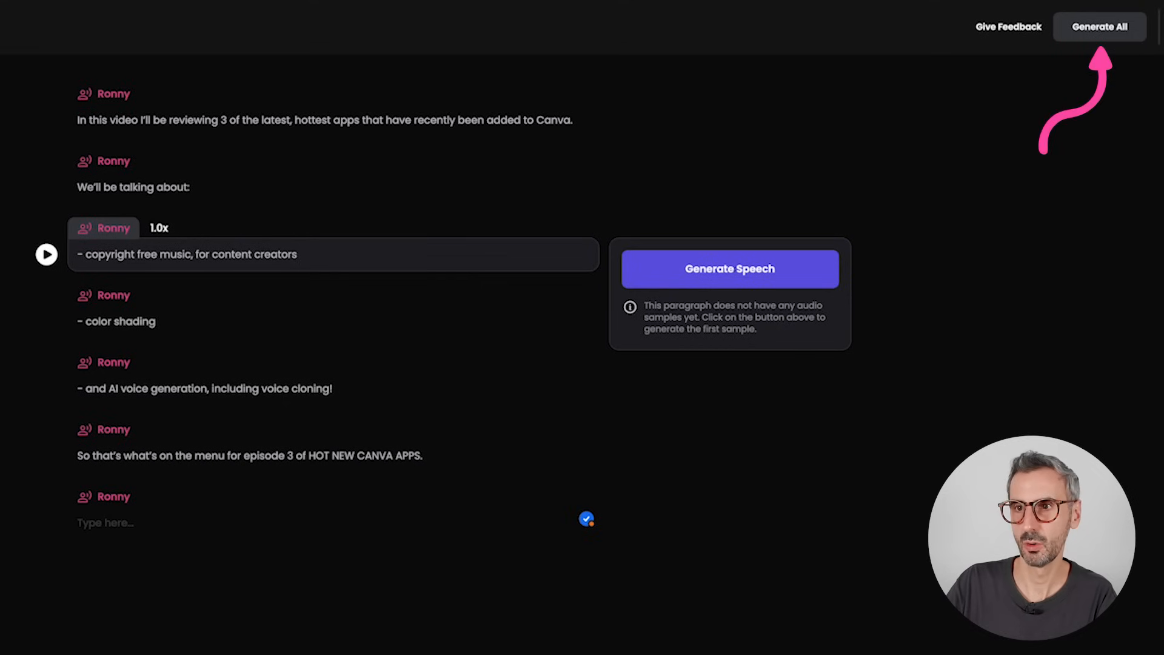
left_click(1091, 30)
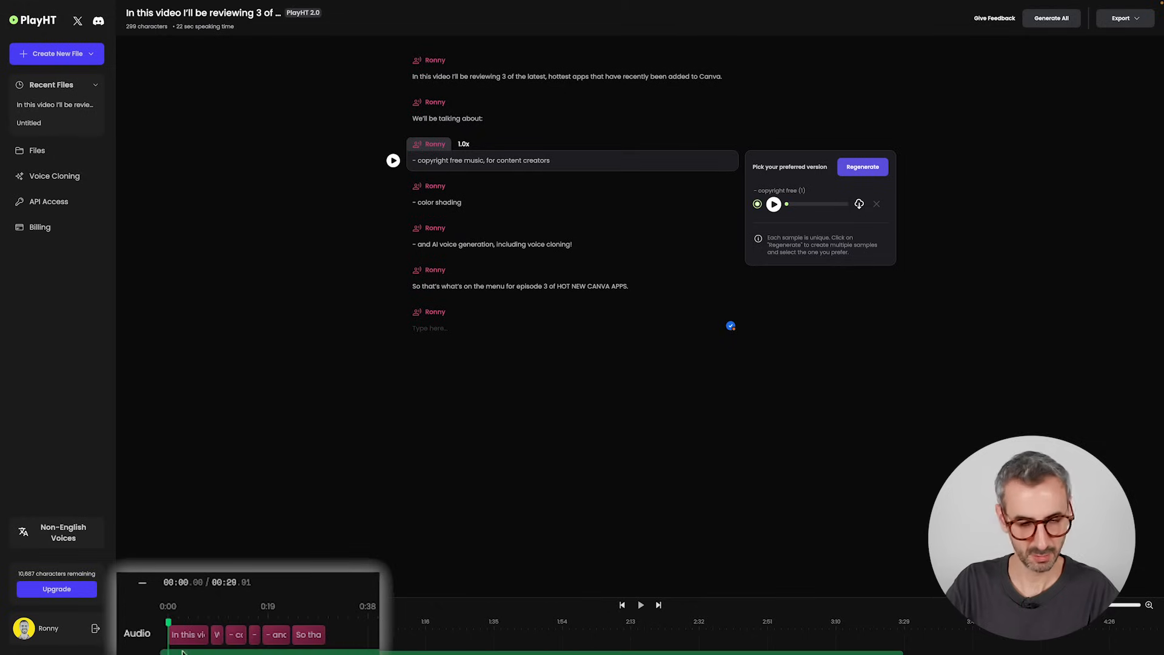
Play the whole generated voiceover, and enlarge the timeline with the playhead returned to the start.
key("space")
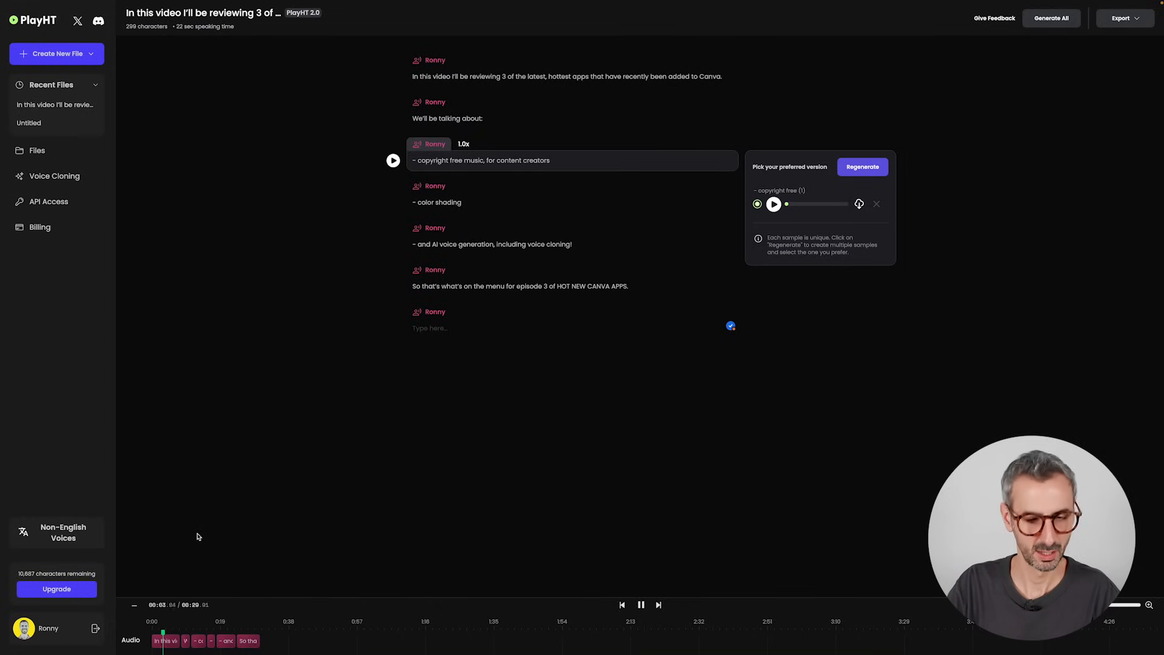
key("XF86AudioRaiseVolume")
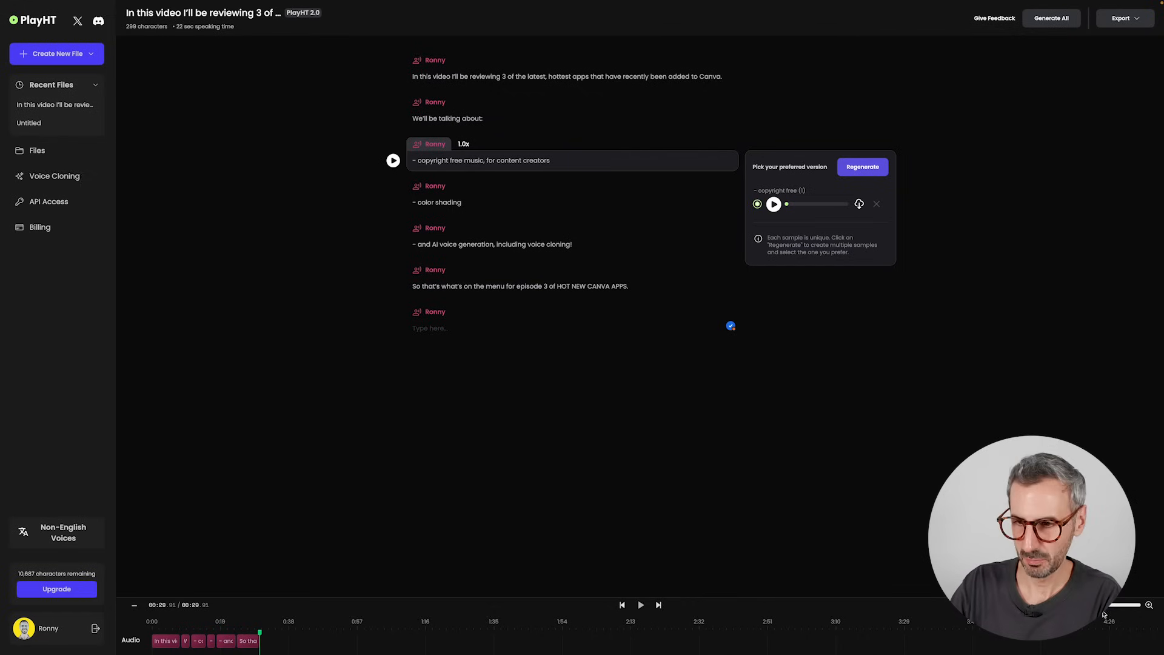
mouse_move(1095, 604)
left_mouse_down()
mouse_move(1136, 613)
mouse_move(1111, 616)
left_mouse_up()
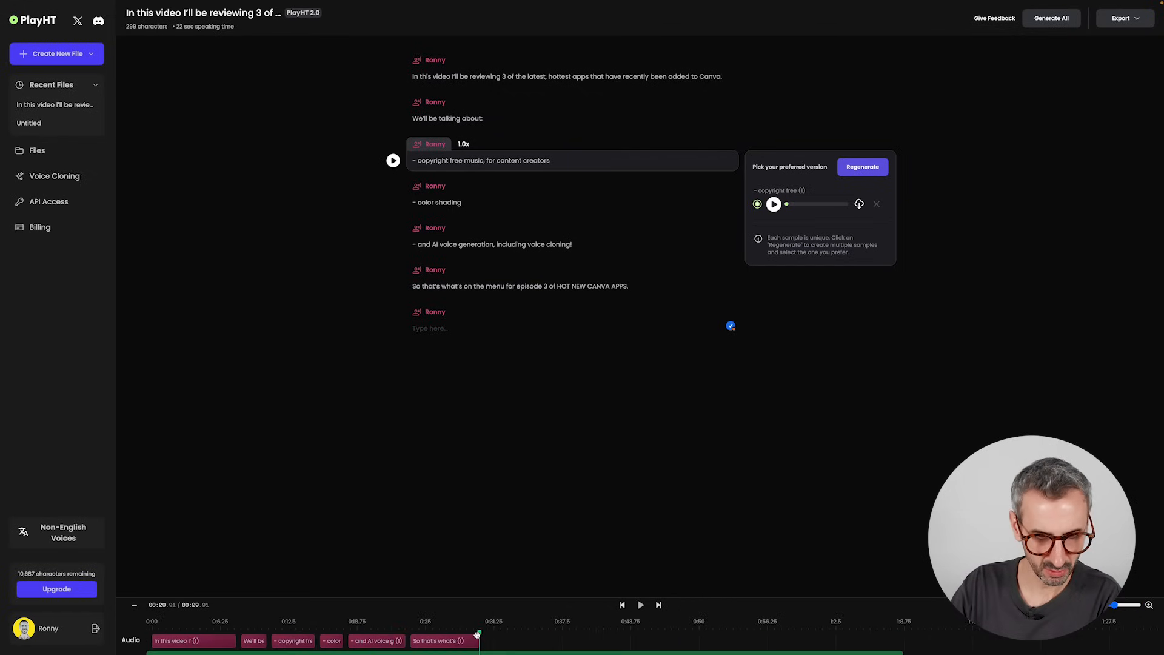
left_click_drag(479, 632, 146, 613)
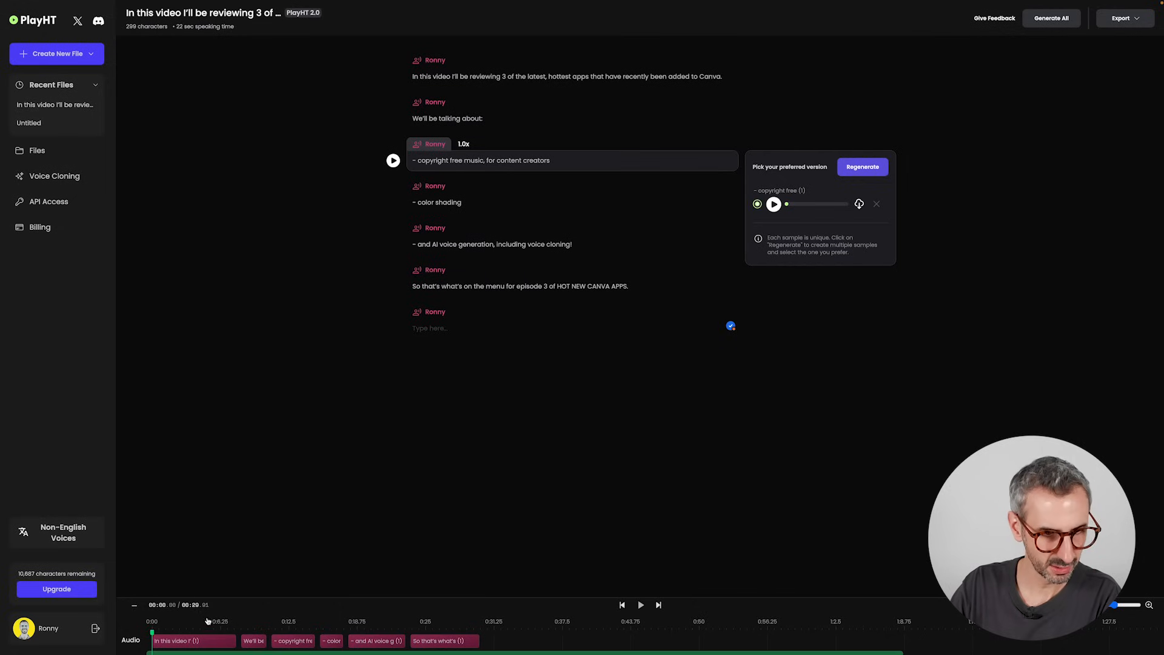
Try to shorten the first audio clip on the timeline from its end.
left_click(204, 641)
left_click(204, 641)
left_click_drag(233, 642, 217, 642)
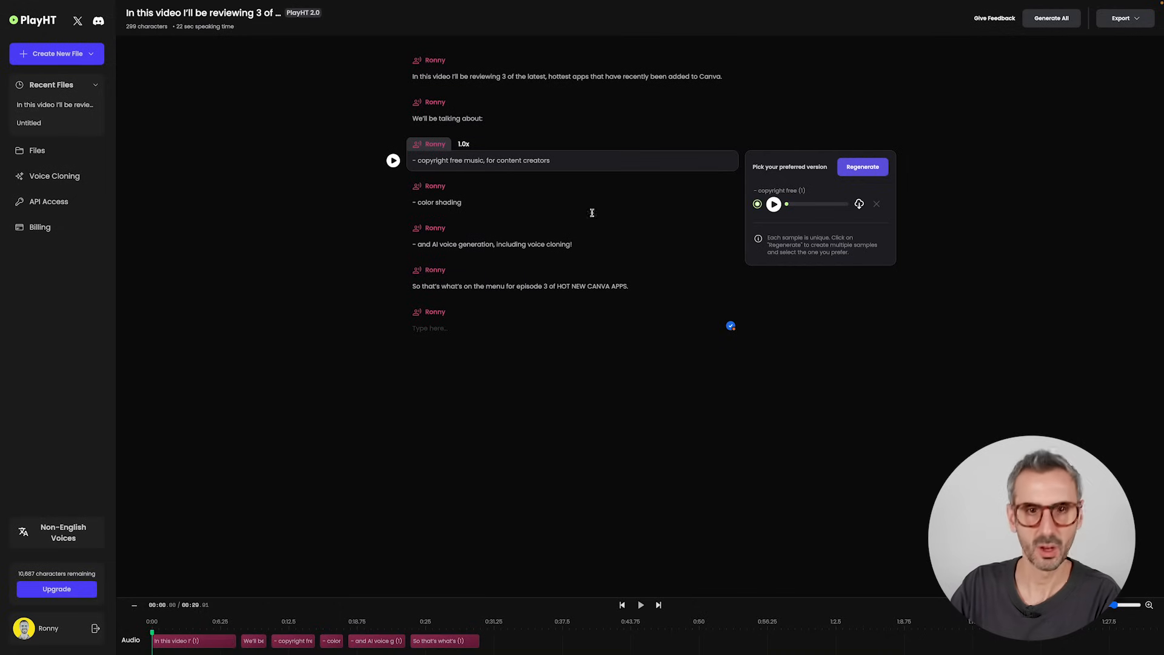
Show the generated sample of the opening paragraph and move the playhead to about 7 seconds within the first clip.
left_click(517, 77)
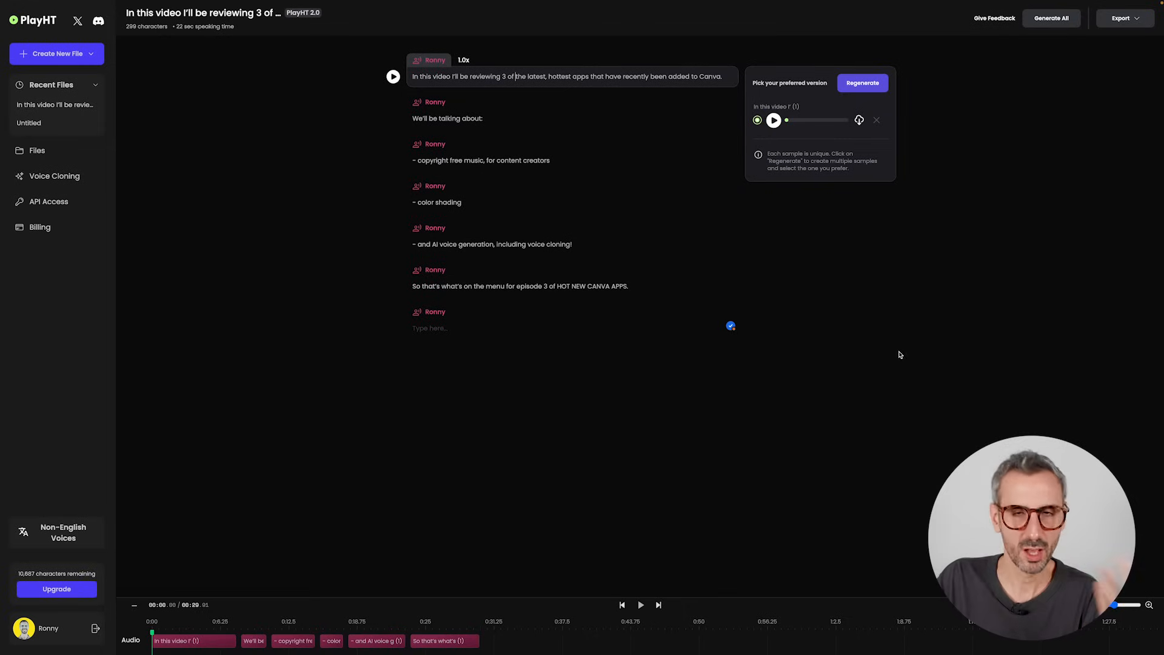
left_click_drag(152, 633, 229, 633)
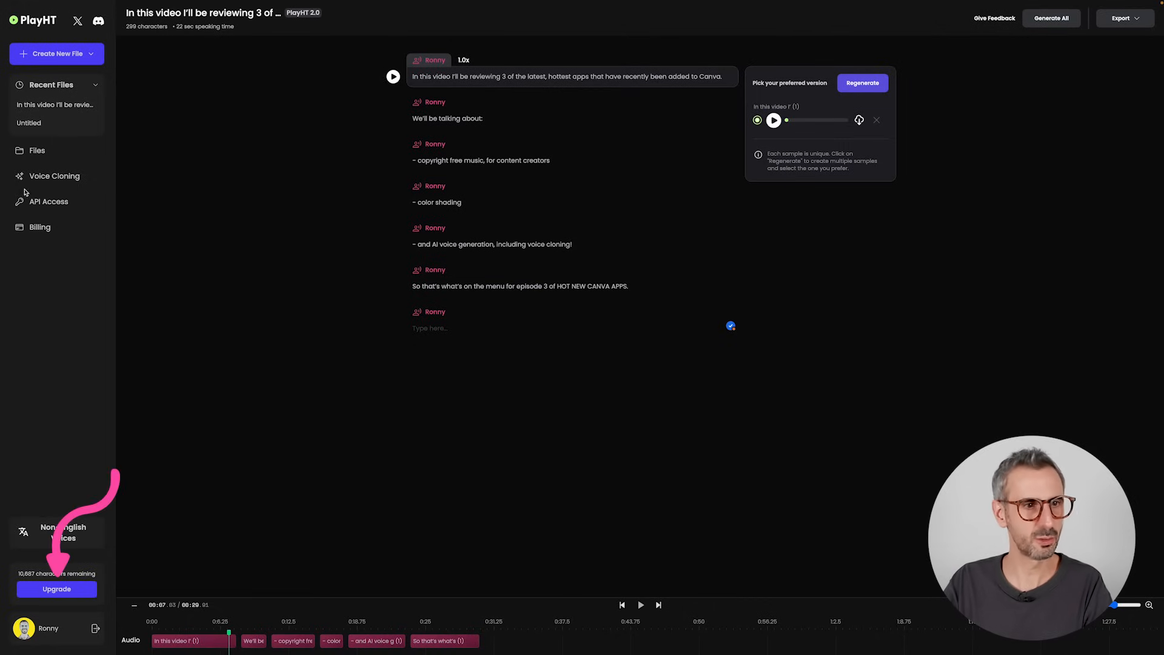
Open PlayHT's upgrade plans and examine the Unlimited plan's annual billing, character allowance, High Fidelity clone and monthly price.
left_click(56, 589)
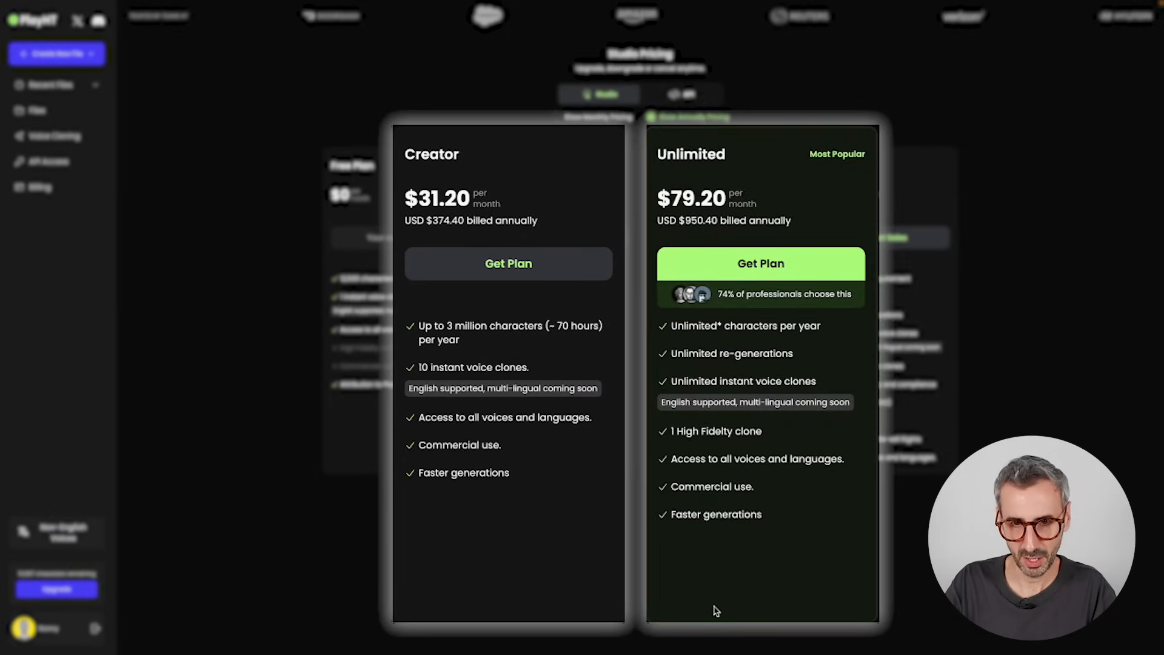
left_click_drag(659, 220, 794, 223)
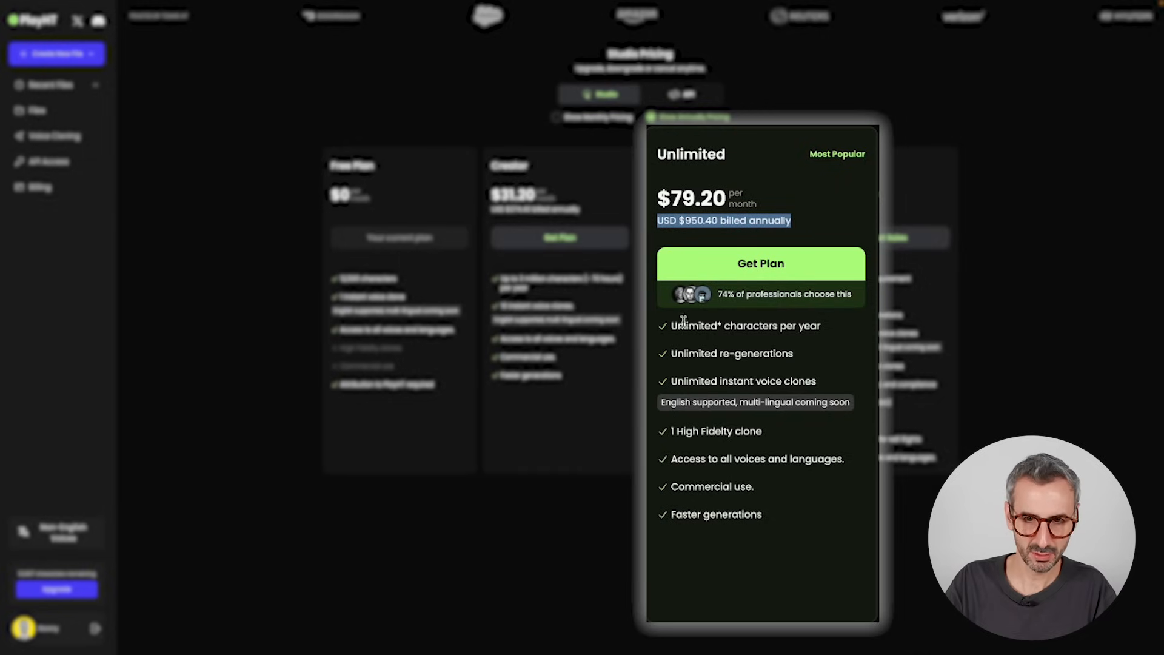
left_click_drag(672, 327, 822, 343)
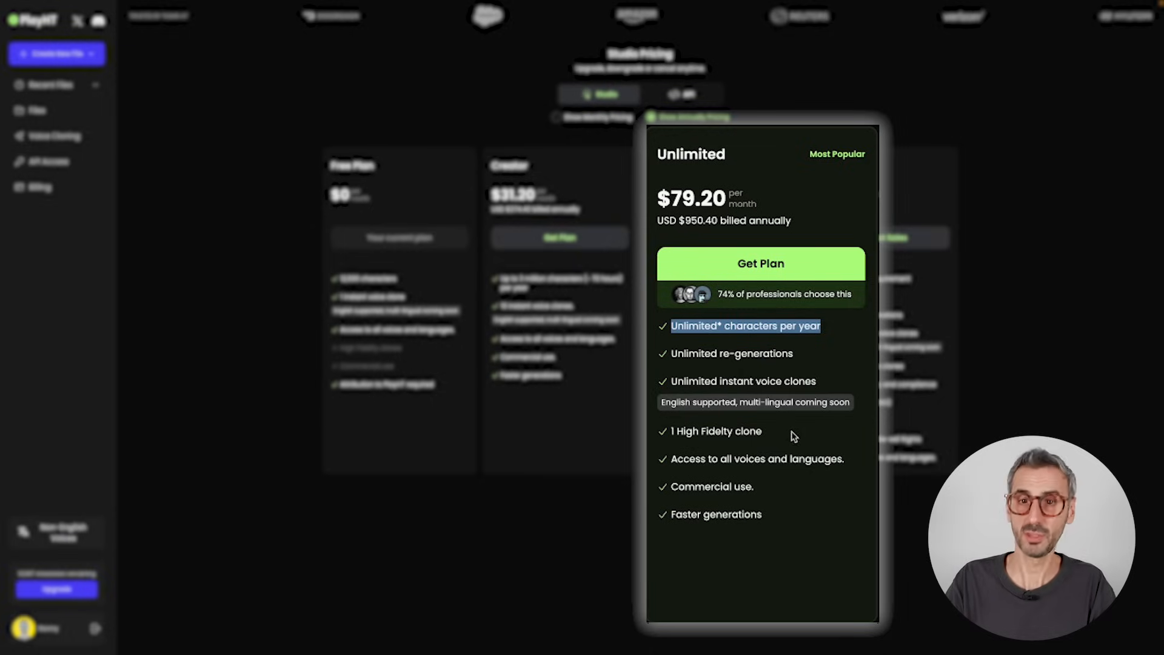
left_click_drag(670, 431, 762, 431)
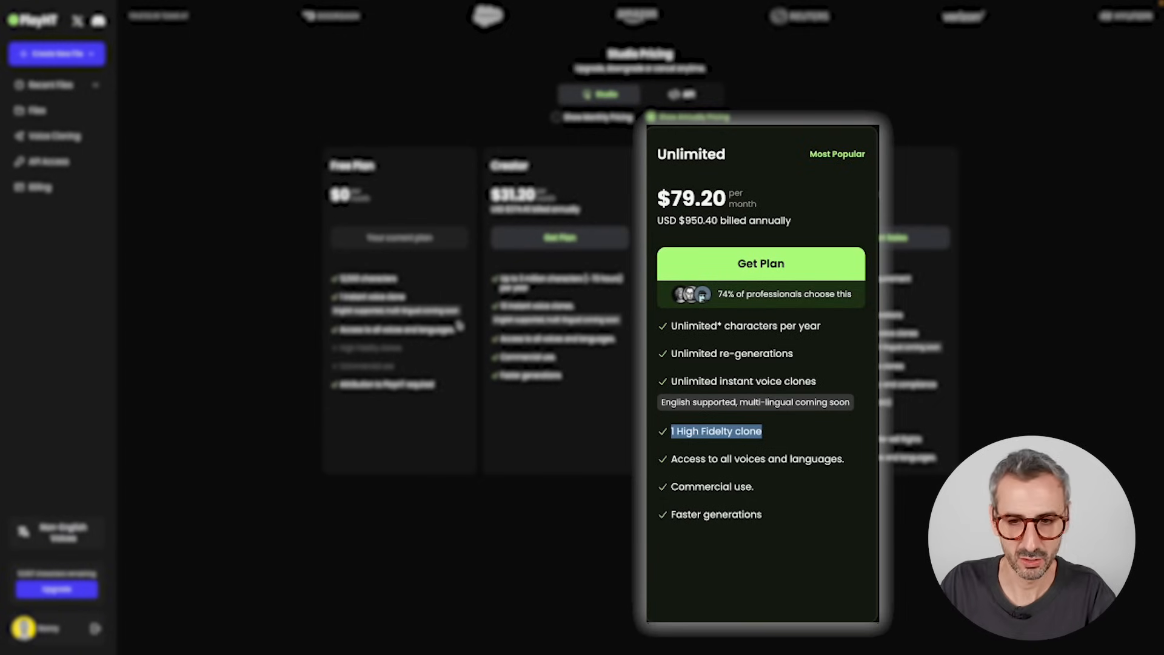
mouse_move(671, 197)
left_mouse_down()
mouse_move(753, 218)
mouse_move(719, 199)
left_mouse_up()
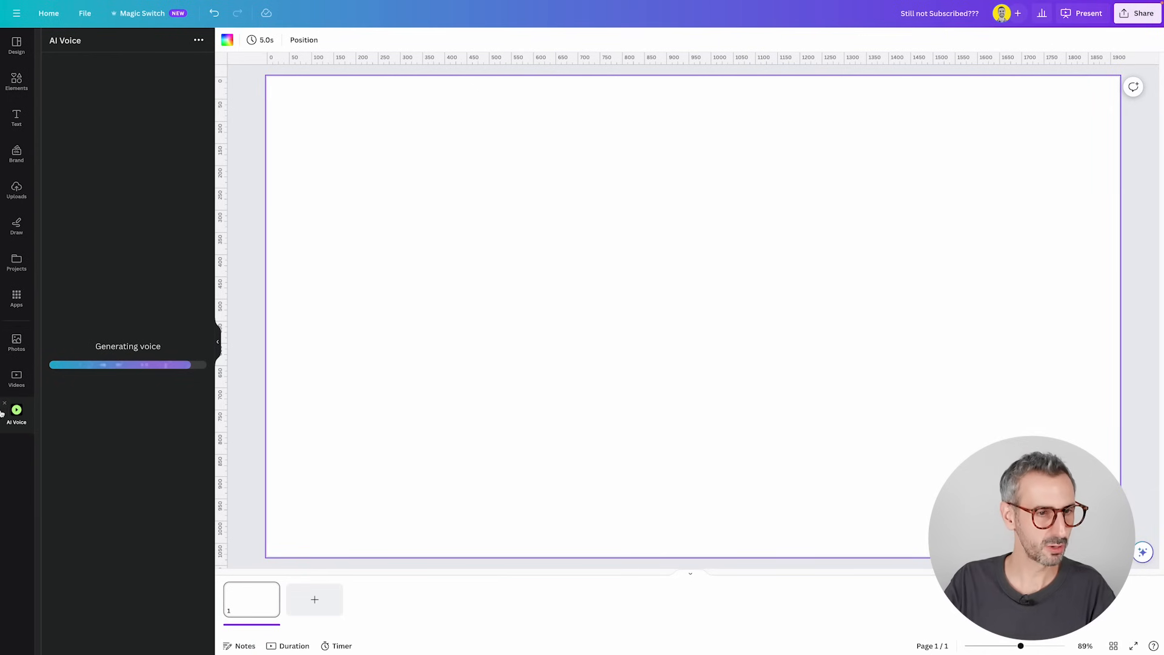
Switch back to the Canva presentation and close the AI Voice app during its voice generation.
left_click(5, 403)
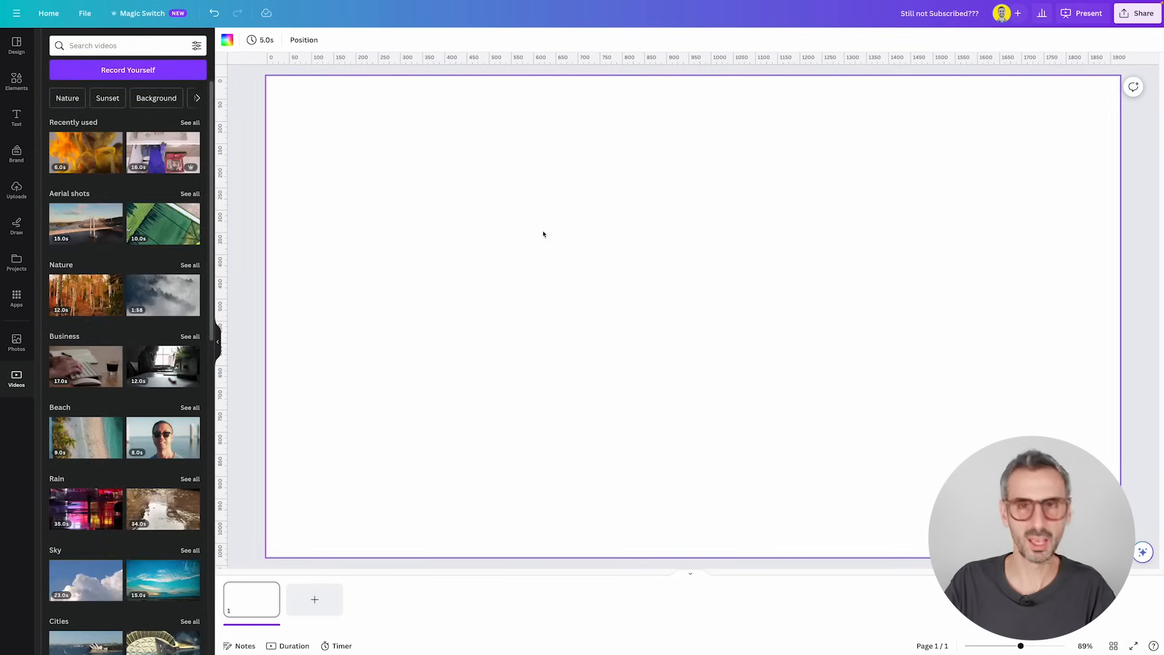